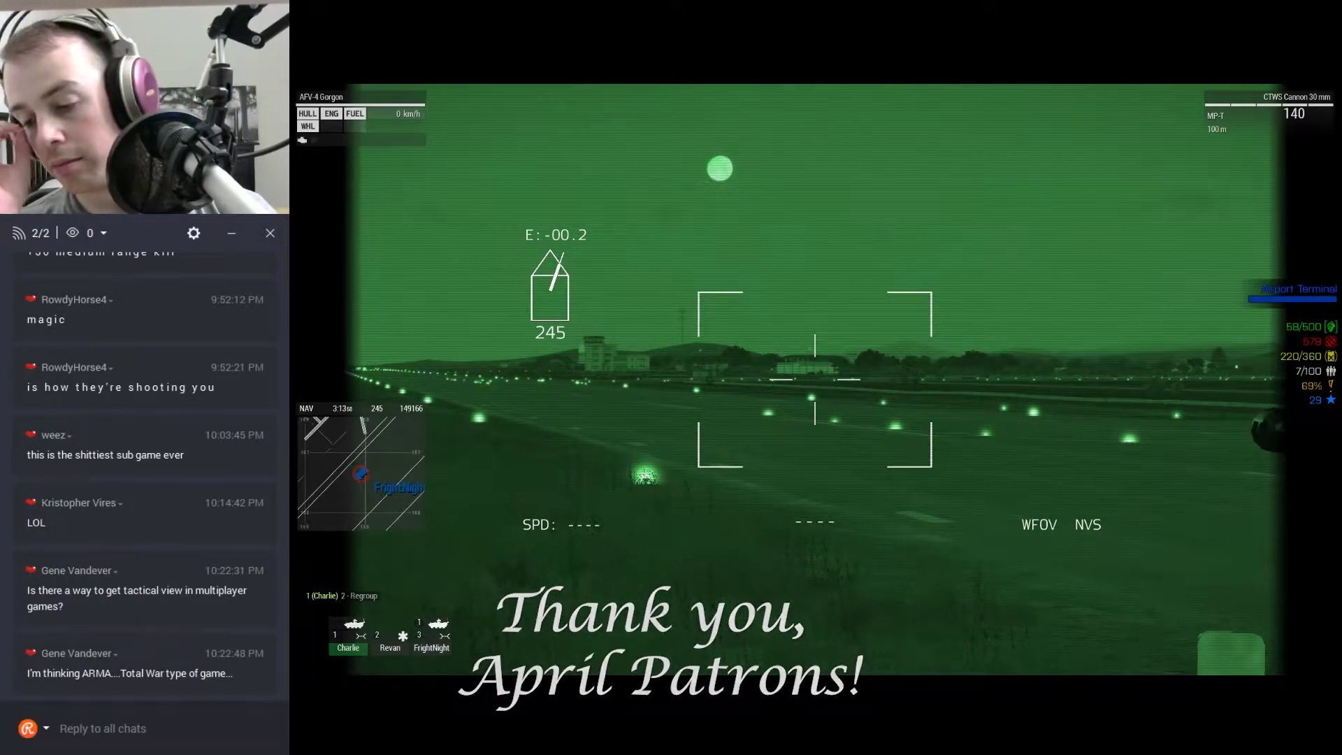
Check the Gorgon's spot by the Airport Terminal on the tactical map, panning the view.
key(m)
scroll(861, 364, down, 3)
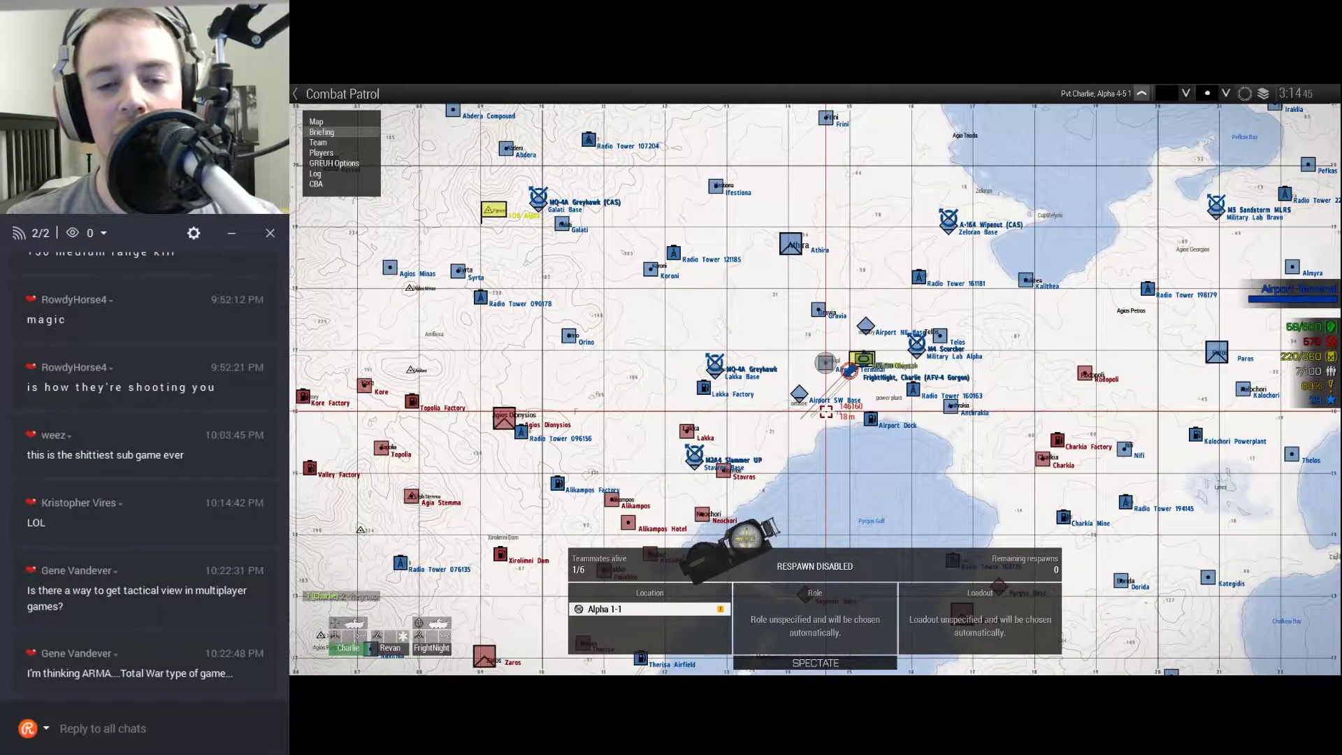
mouse_move(826, 412)
mouse_down()
mouse_move(827, 369)
mouse_move(870, 364)
mouse_up()
scroll(749, 366, up, 5)
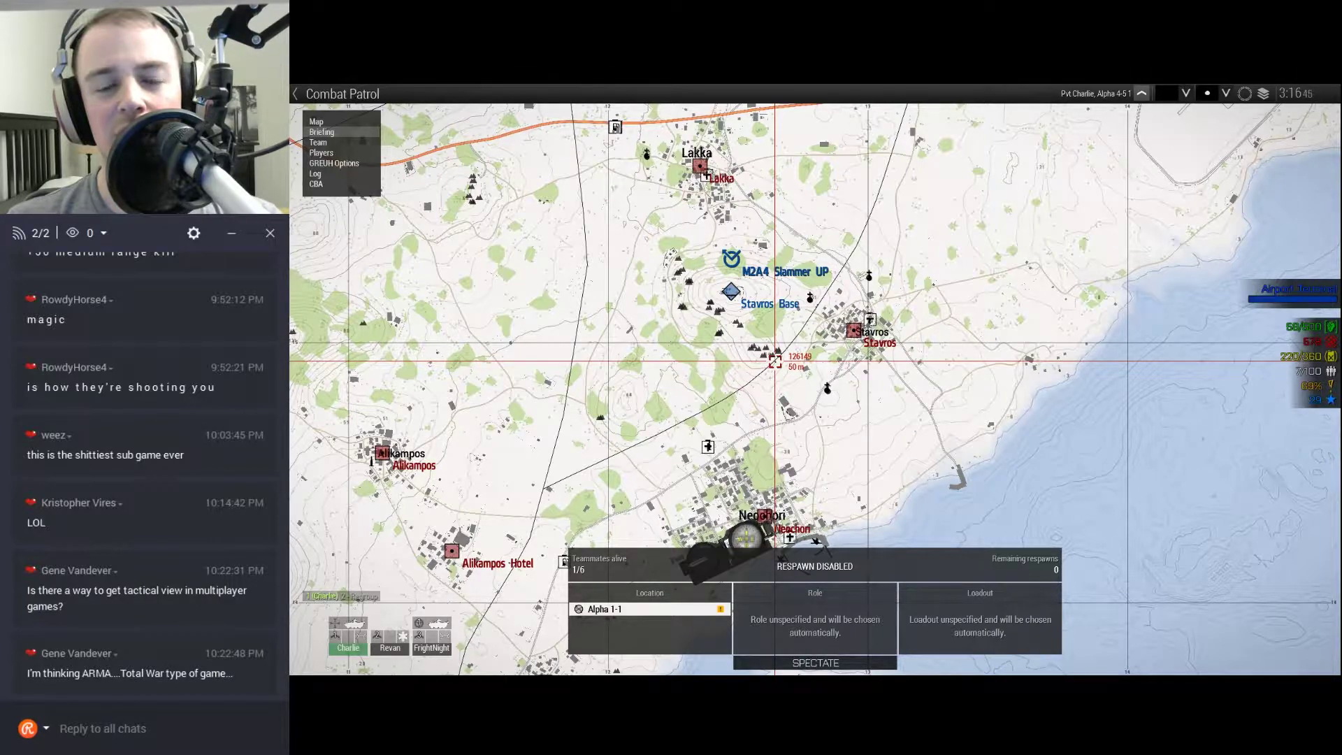
key(m)
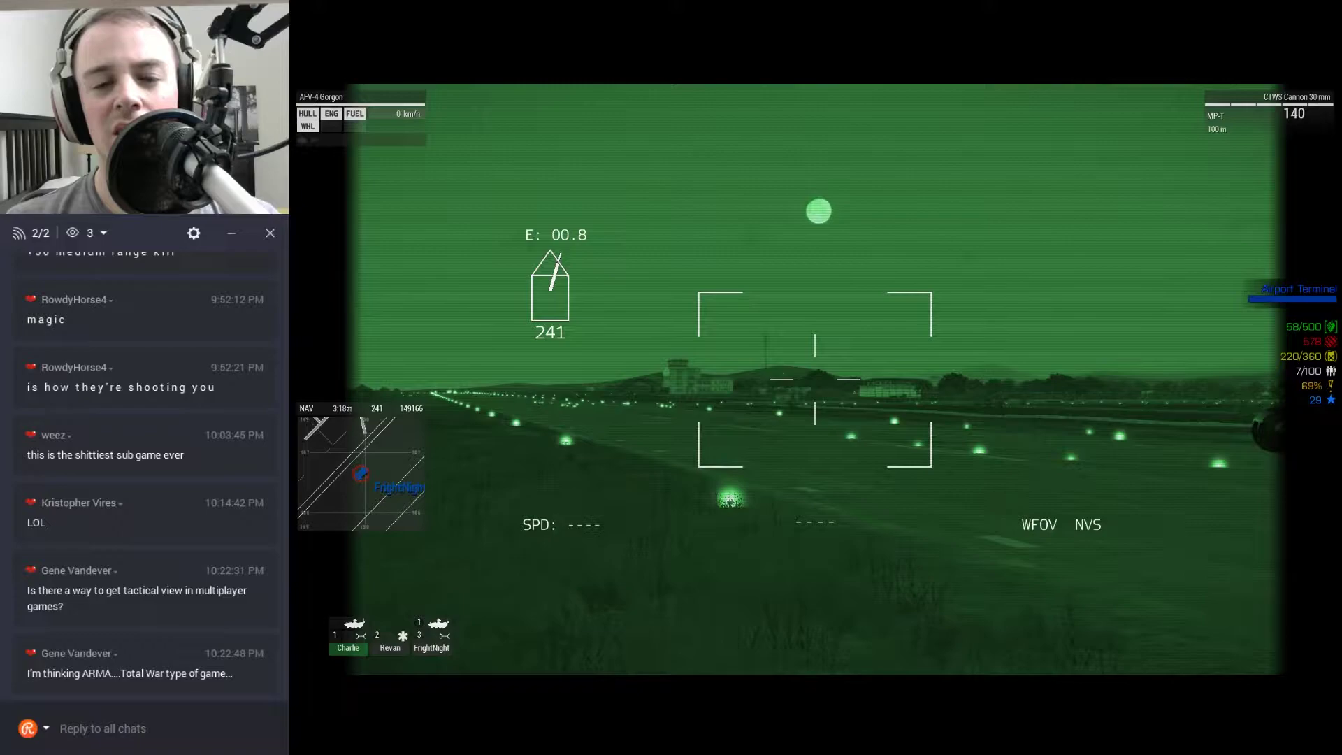
key(m)
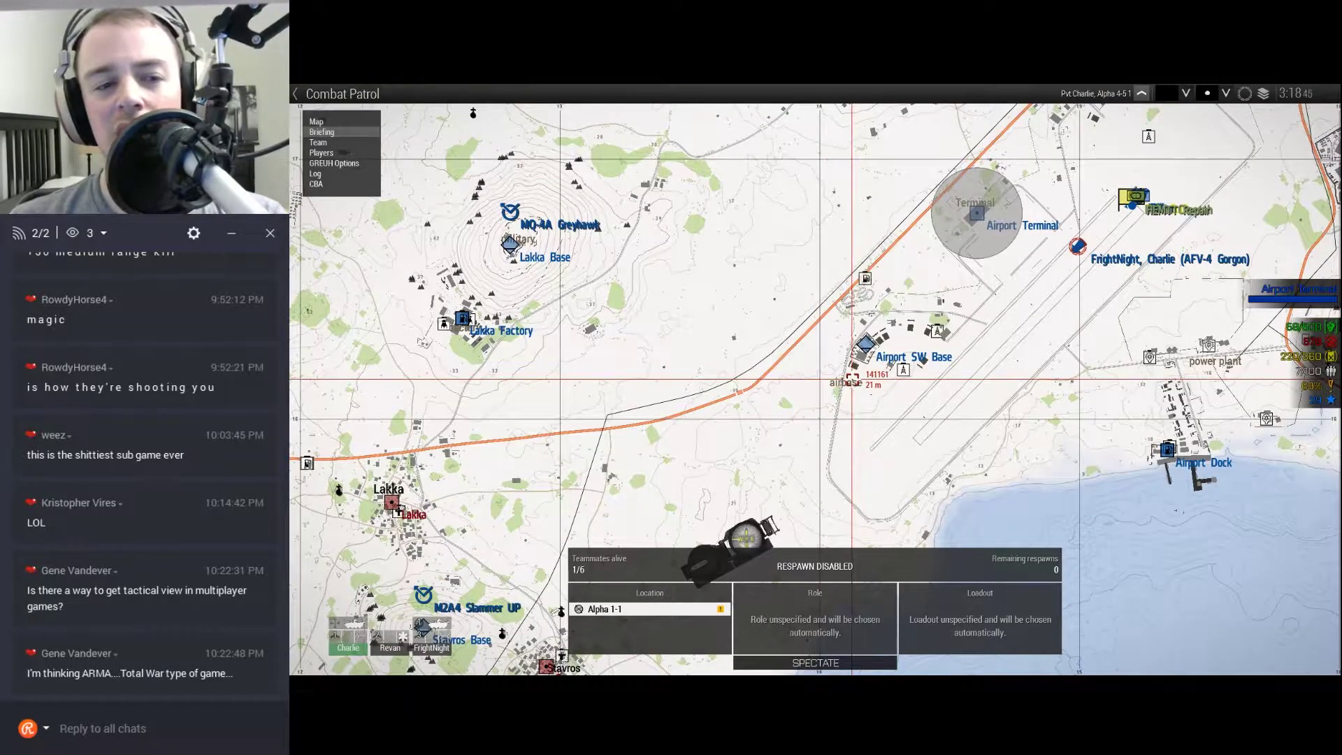
scroll(852, 378, down, 1)
scroll(853, 377, down, 1)
key(m)
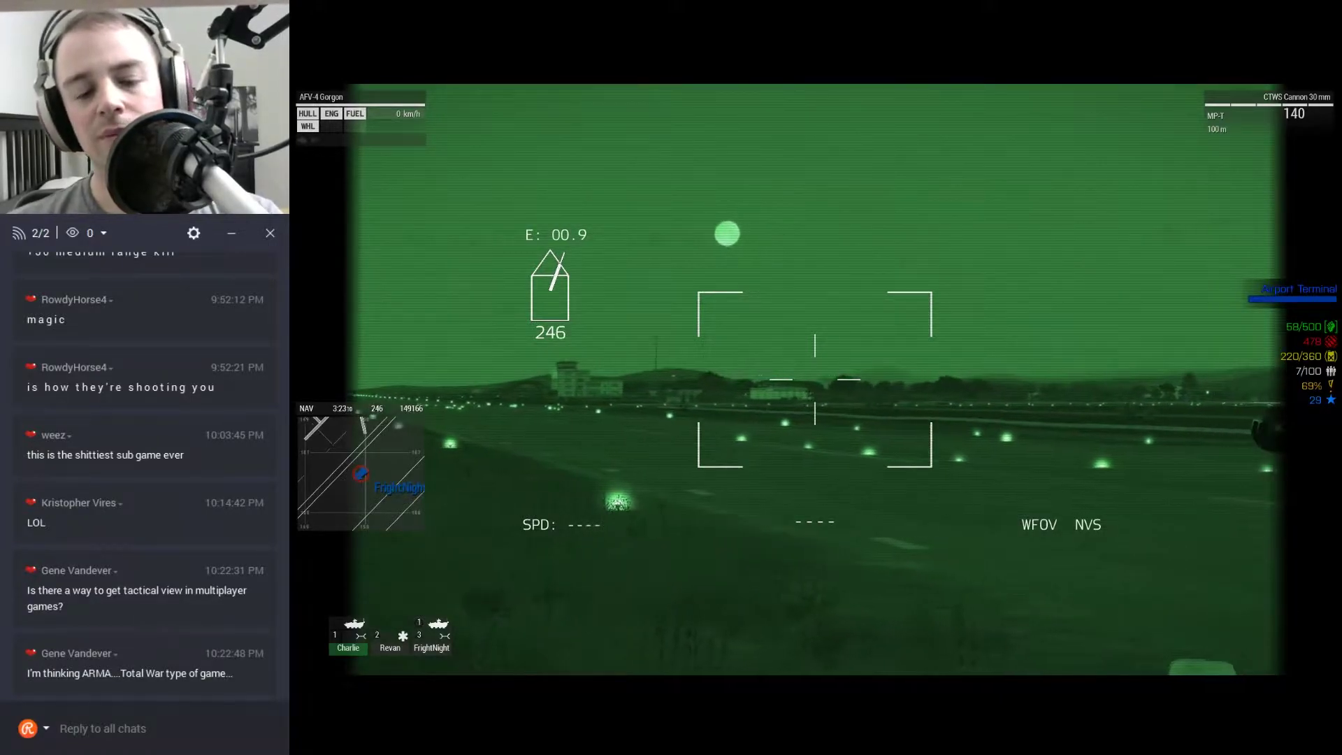
Bring up the player scoreboard, then dismiss it.
key(p)
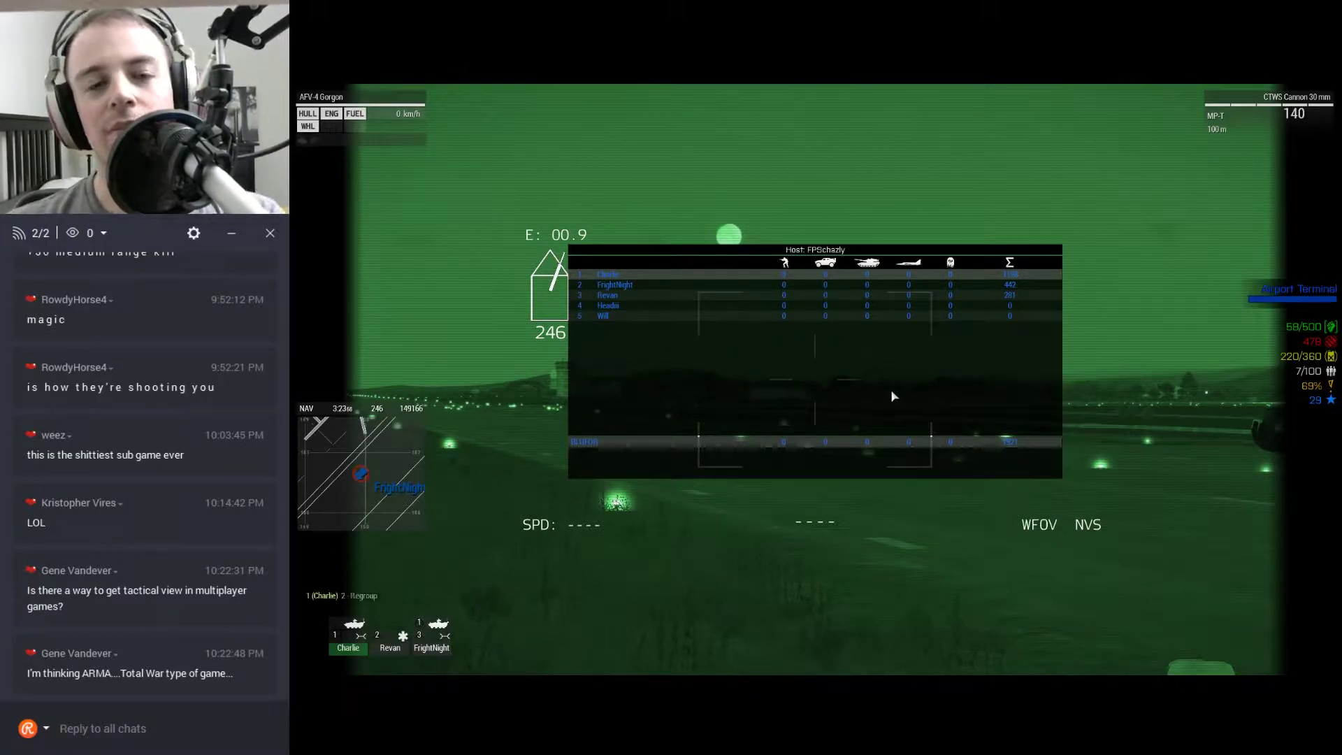
key(m)
key(m)
key(p)
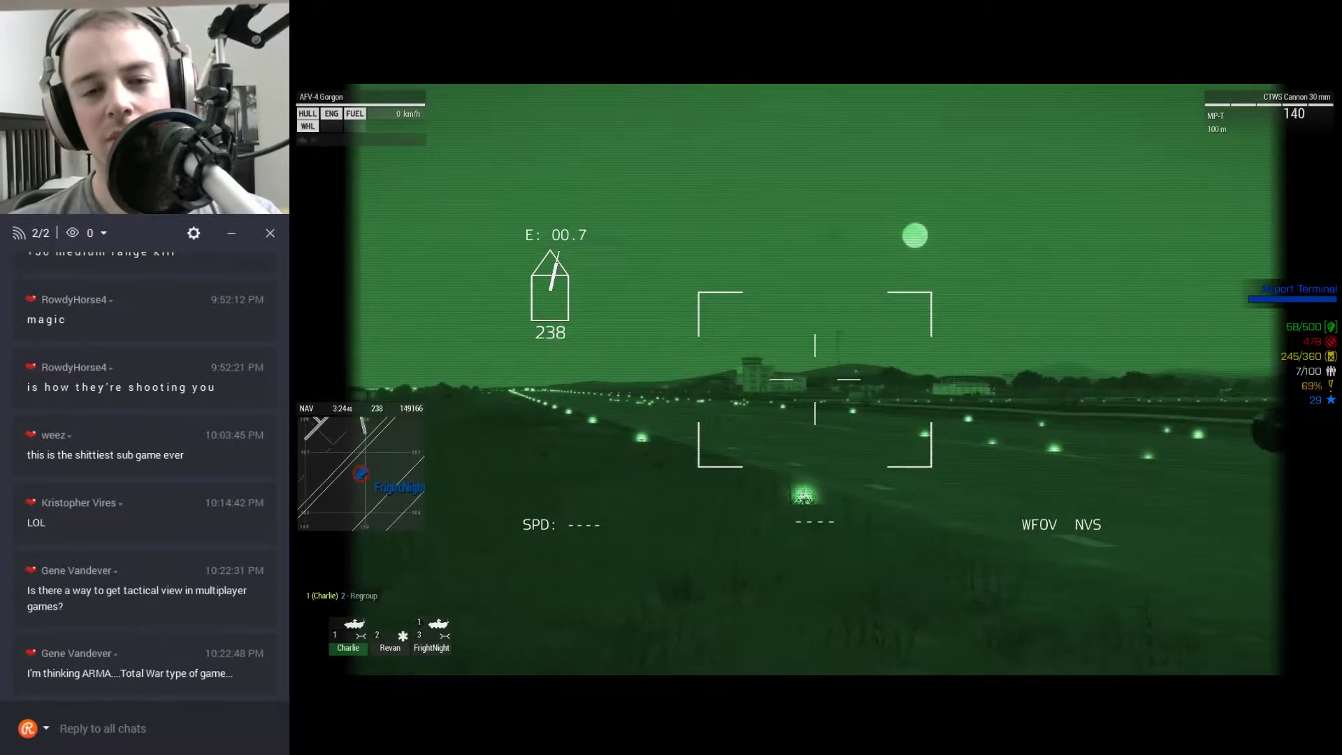
Zoom the gunner sight in on the airport buildings and back to wide view.
key(Page_Up)
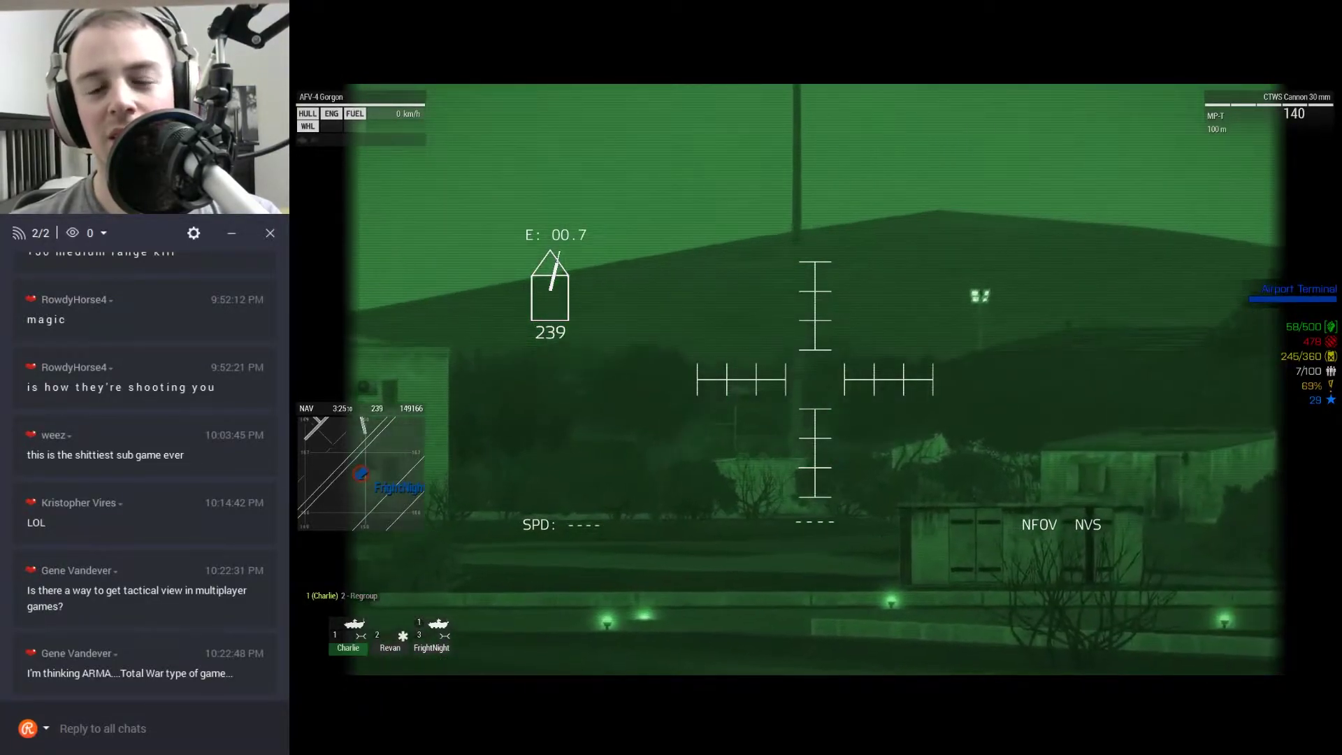
key(Page_Down)
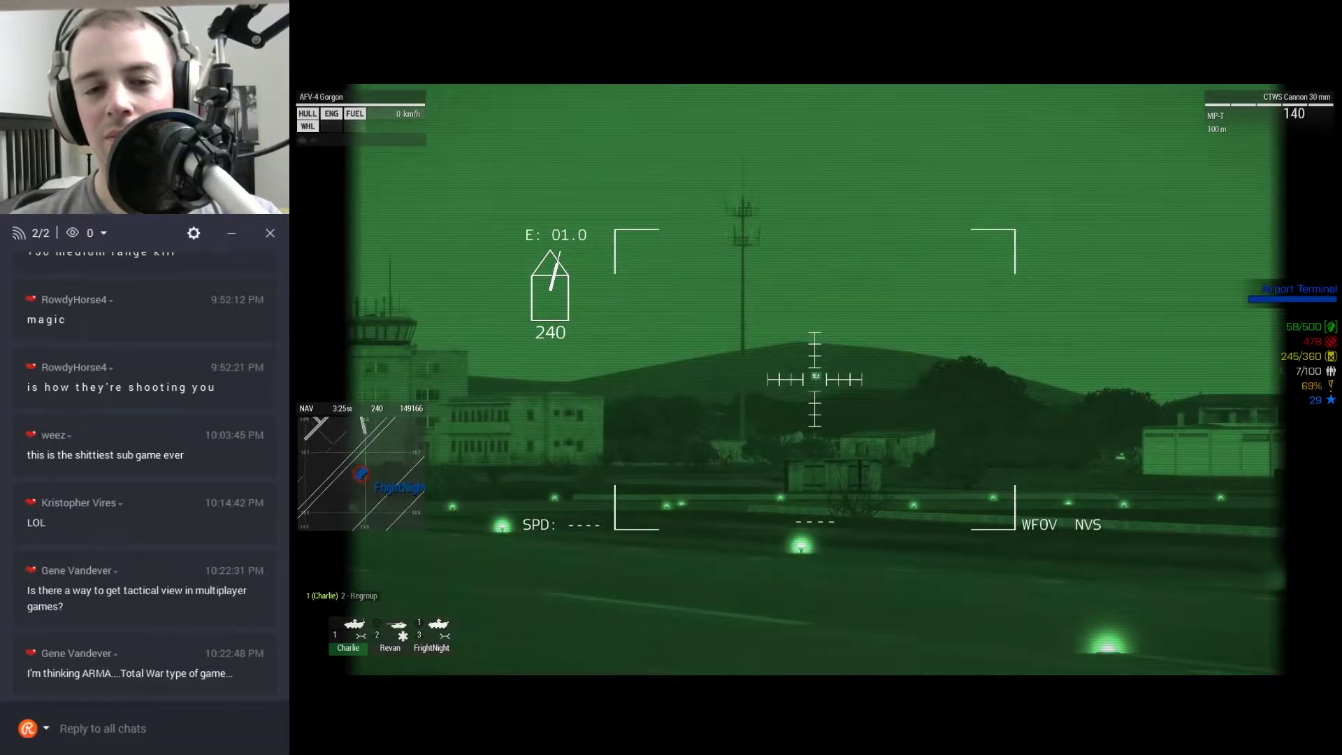
key(Page_Down)
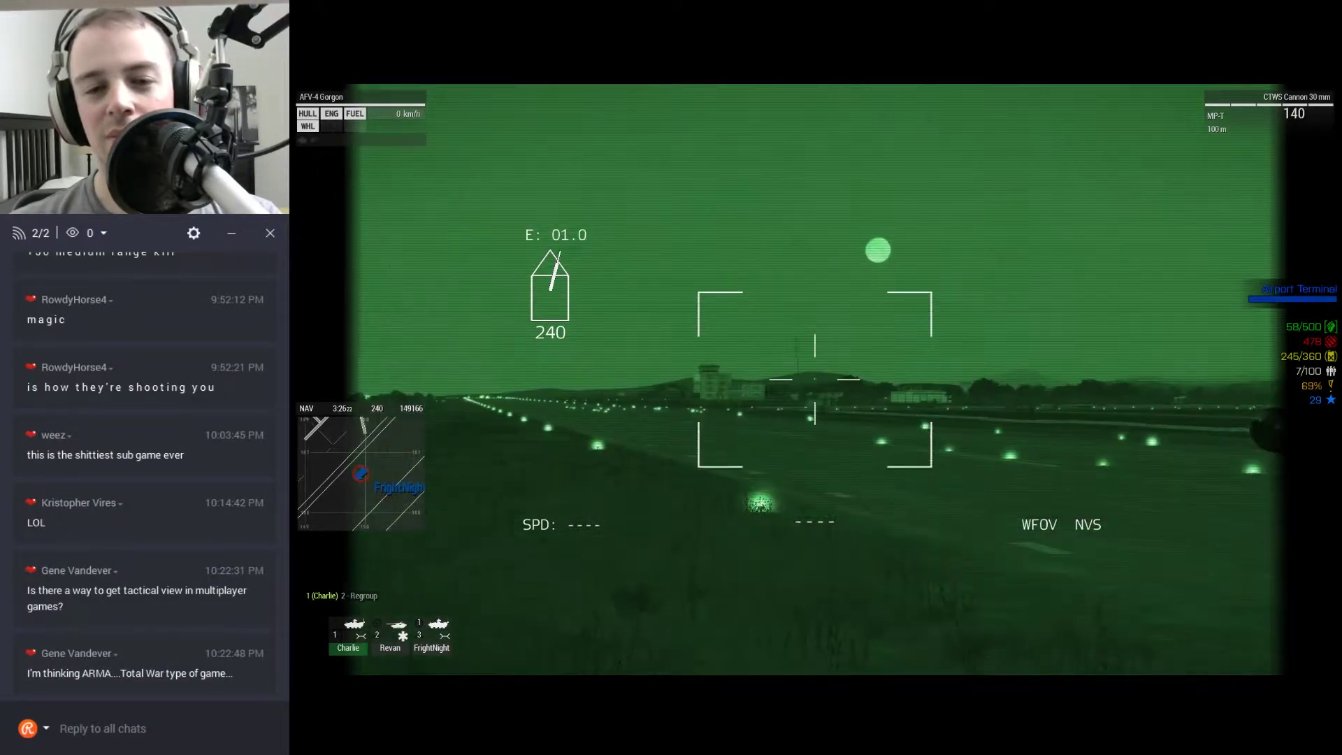
key(Page_Up)
key(Page_Up)
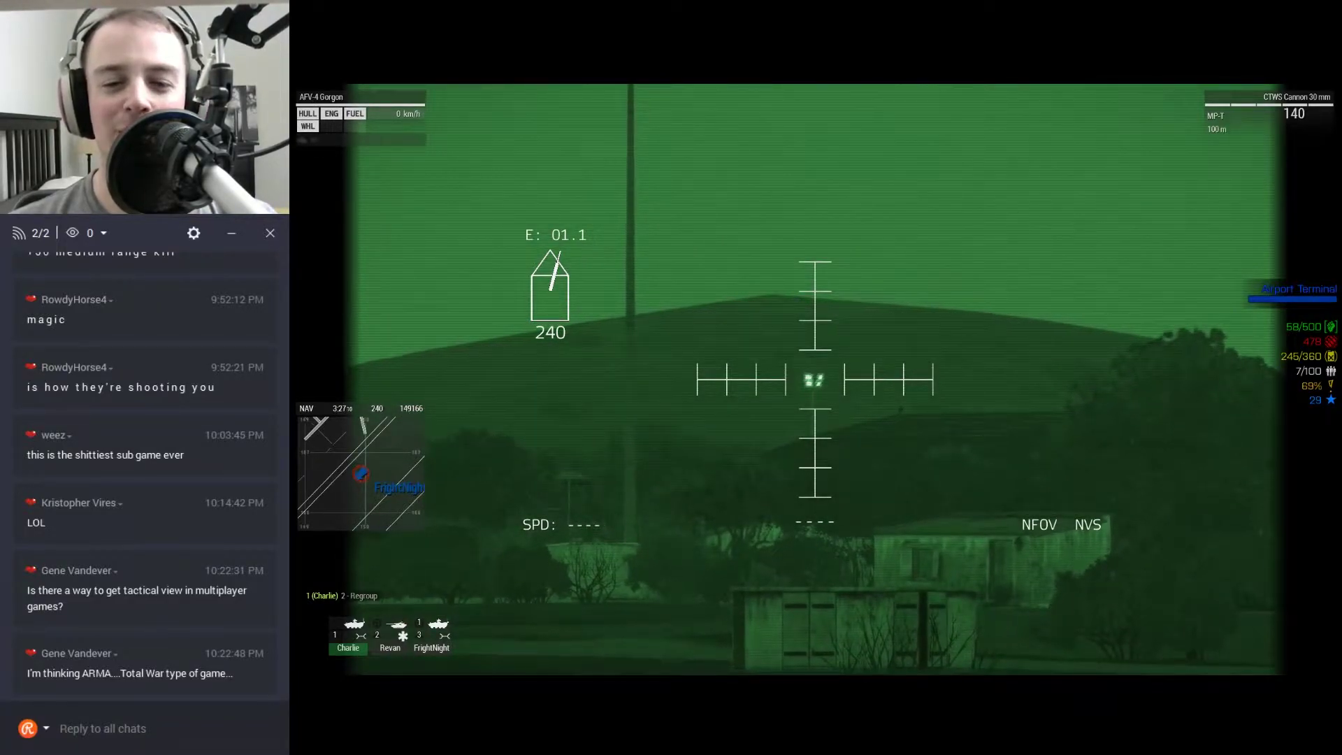
key(Page_Down)
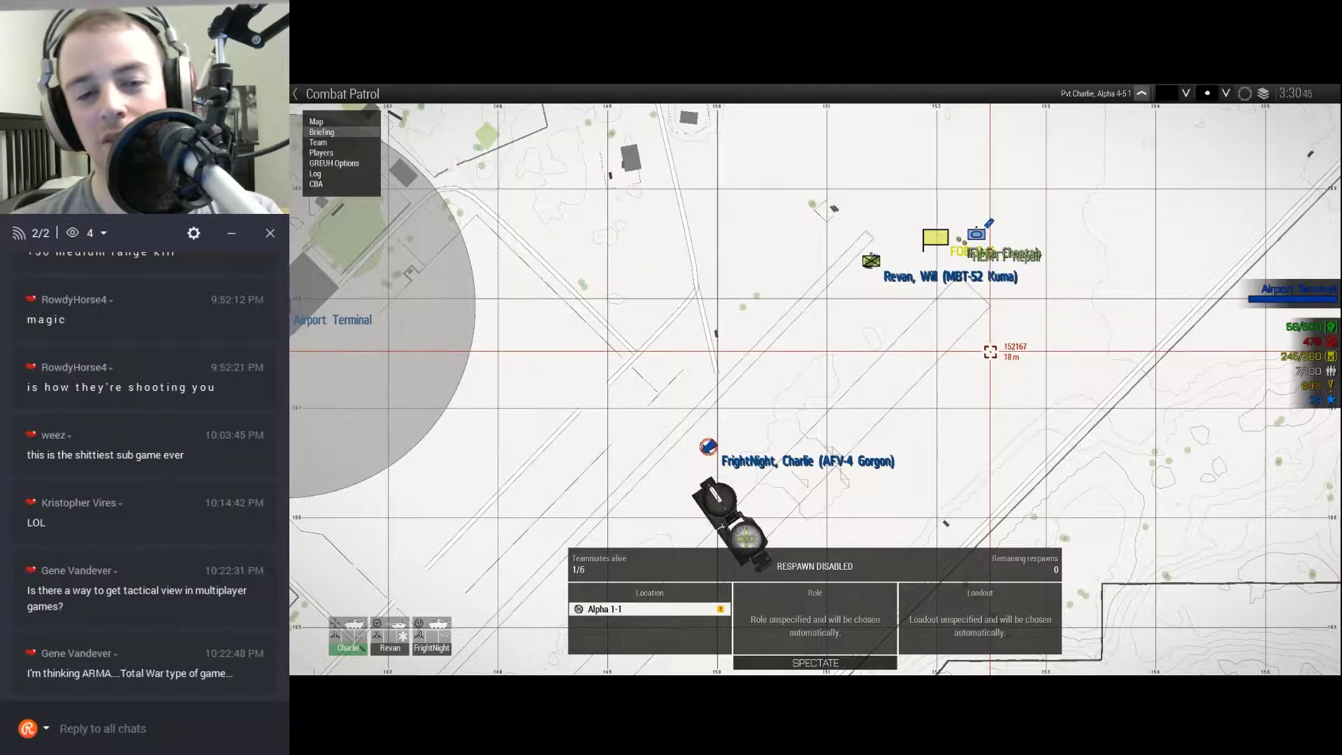
Track the Gorgon past Airport SW Base toward Lakka and Stavros on the map.
key(m)
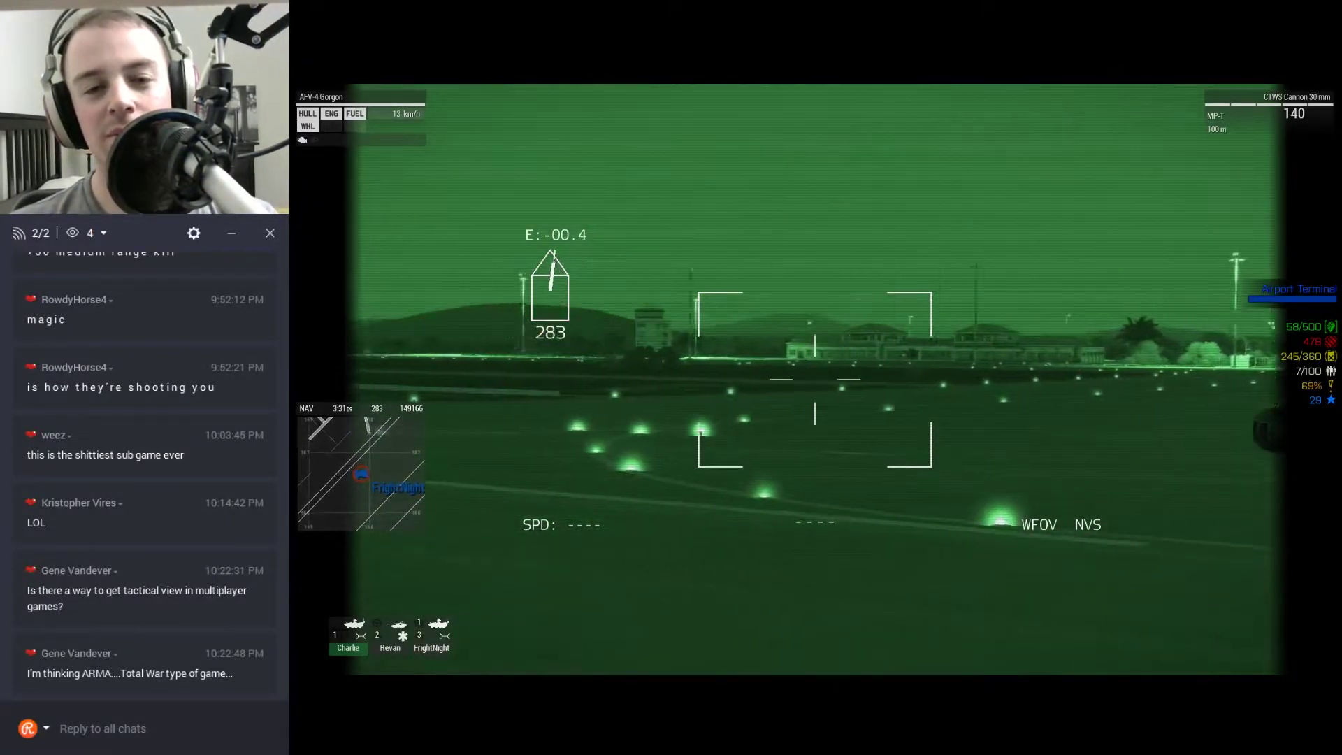
key(m)
scroll(844, 380, down, 2)
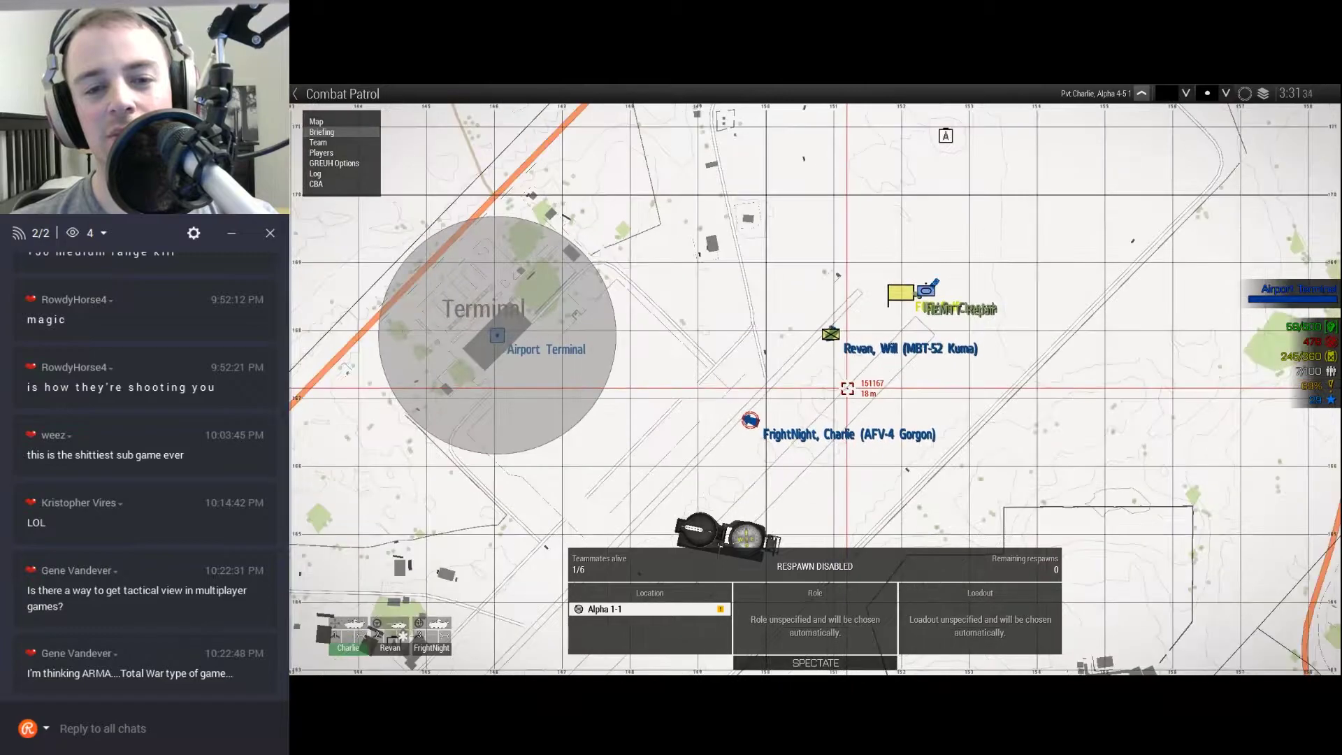
key(m)
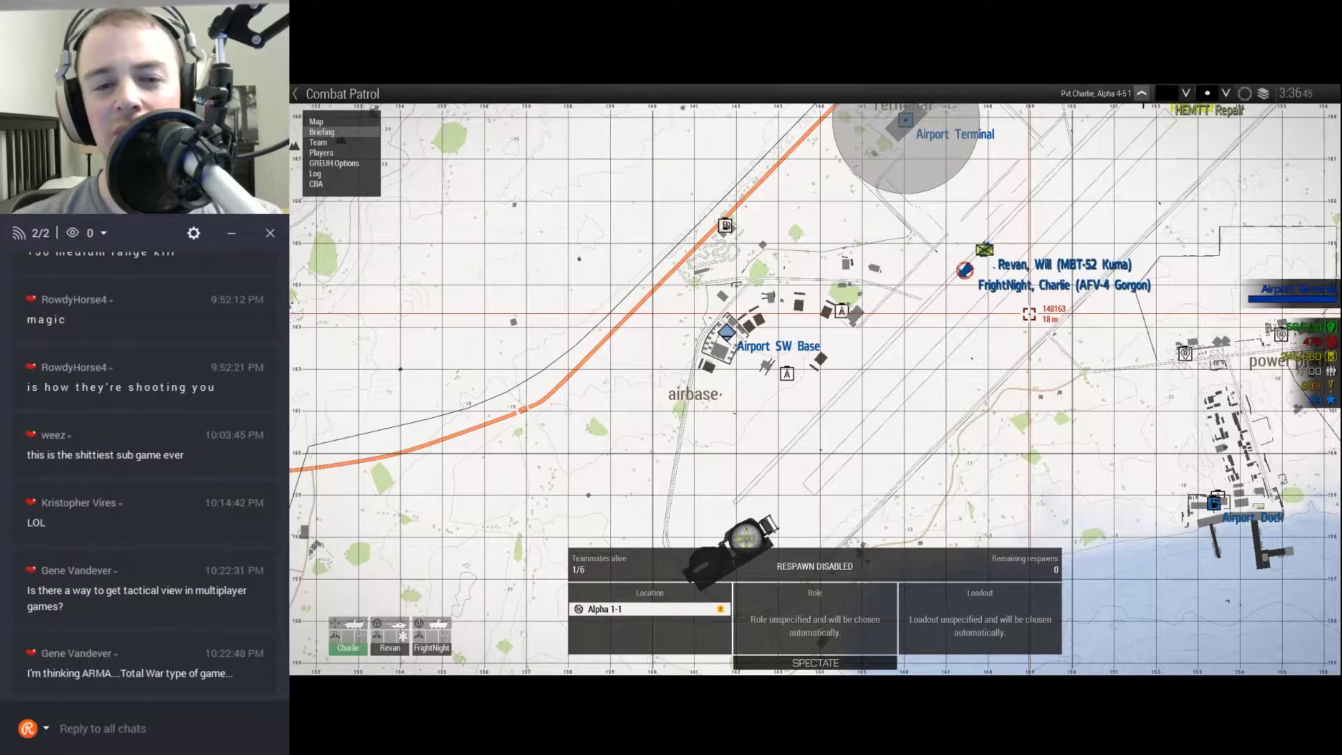
key(m)
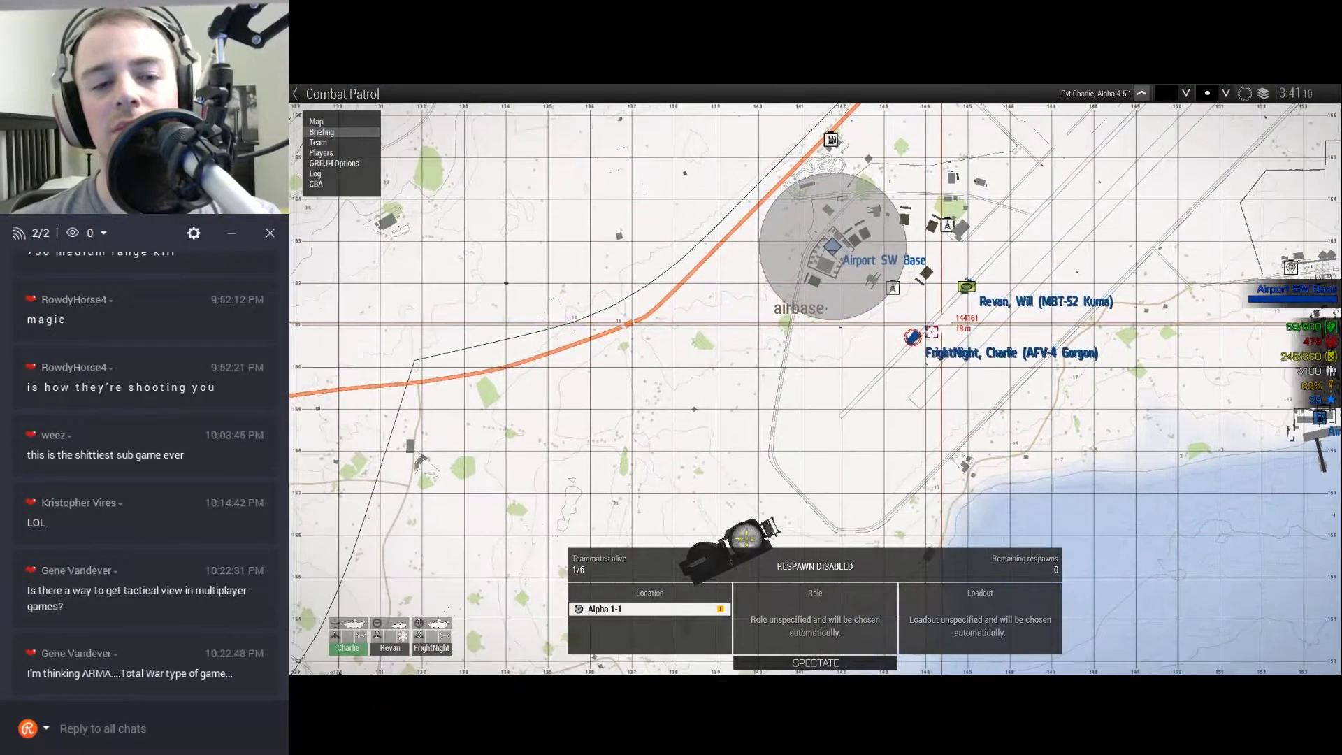
scroll(996, 375, up, 2)
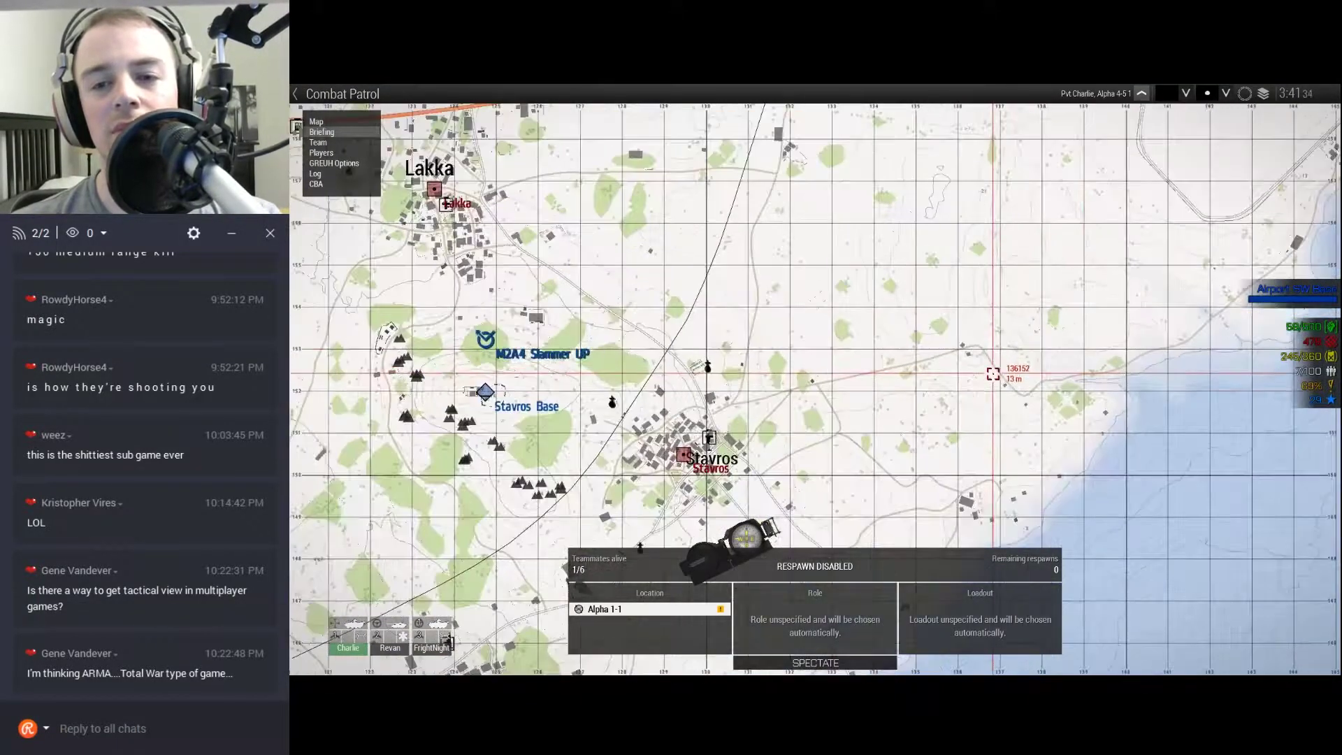
scroll(995, 375, up, 2)
key(m)
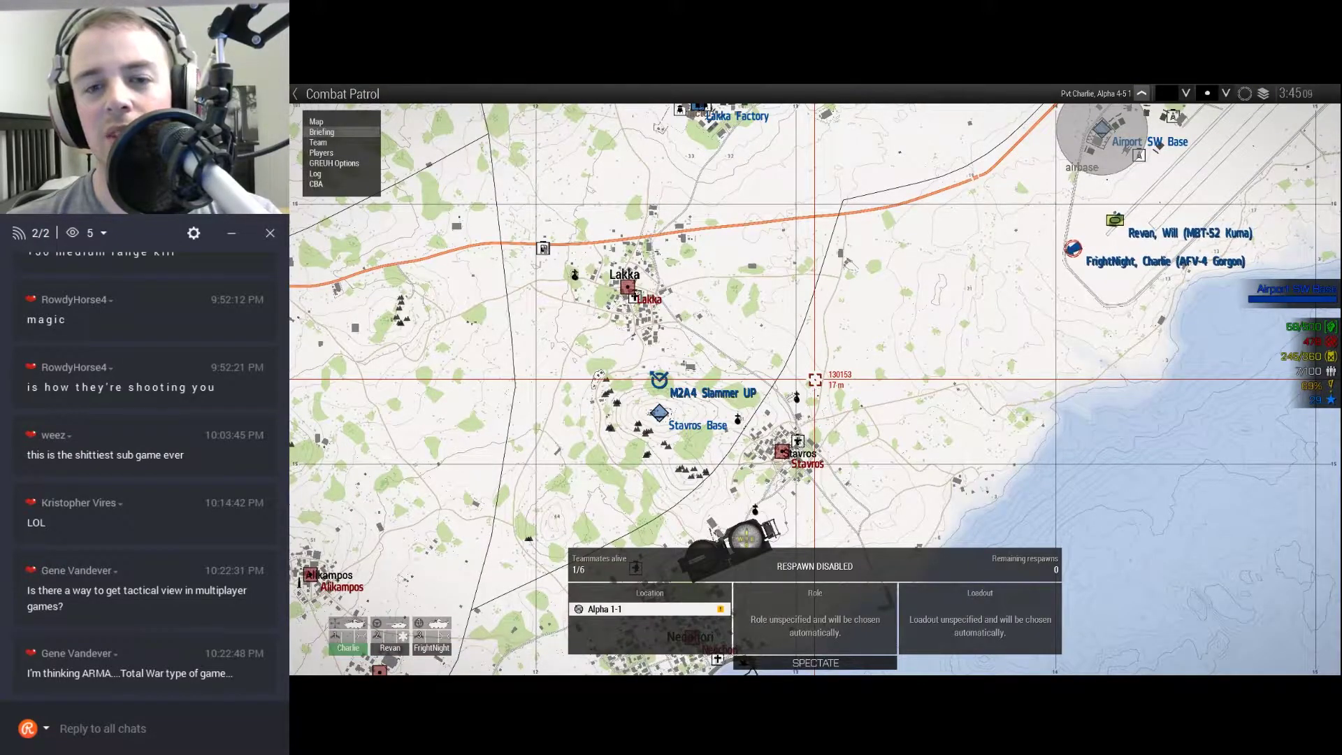
key(m)
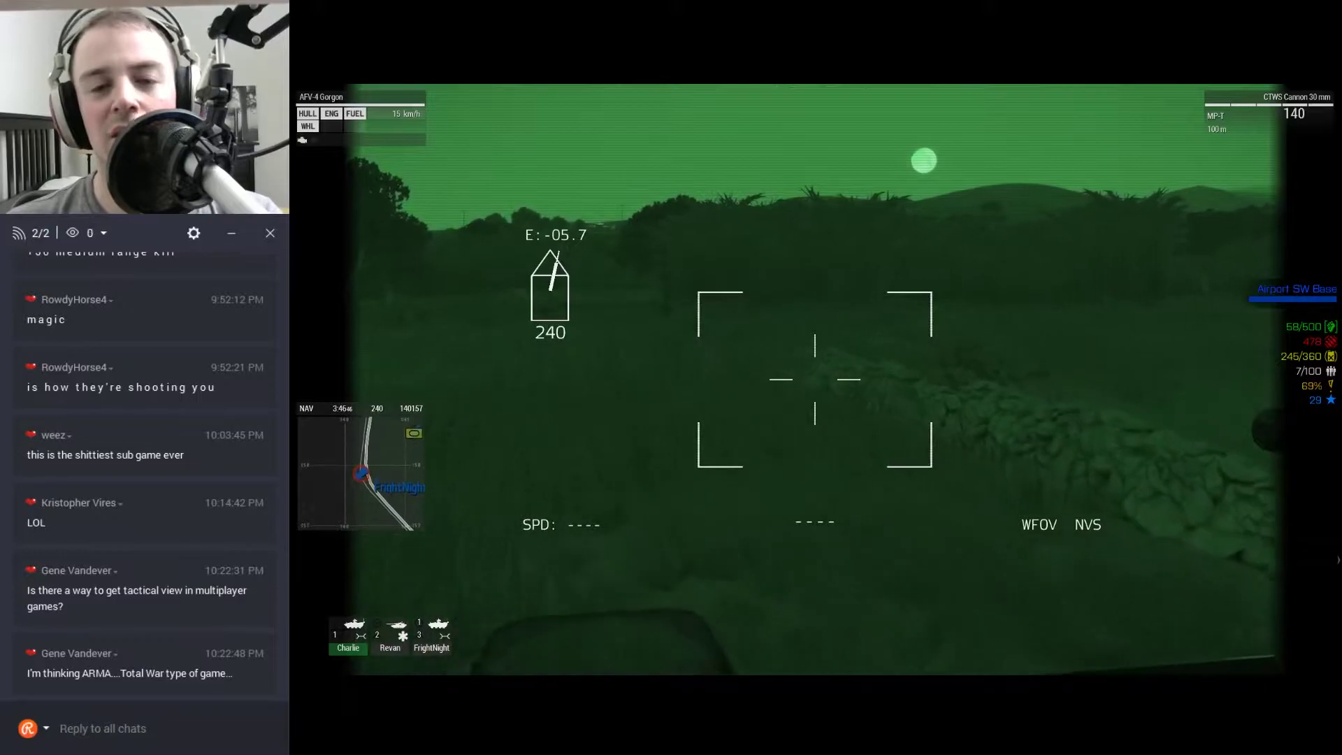
key(m)
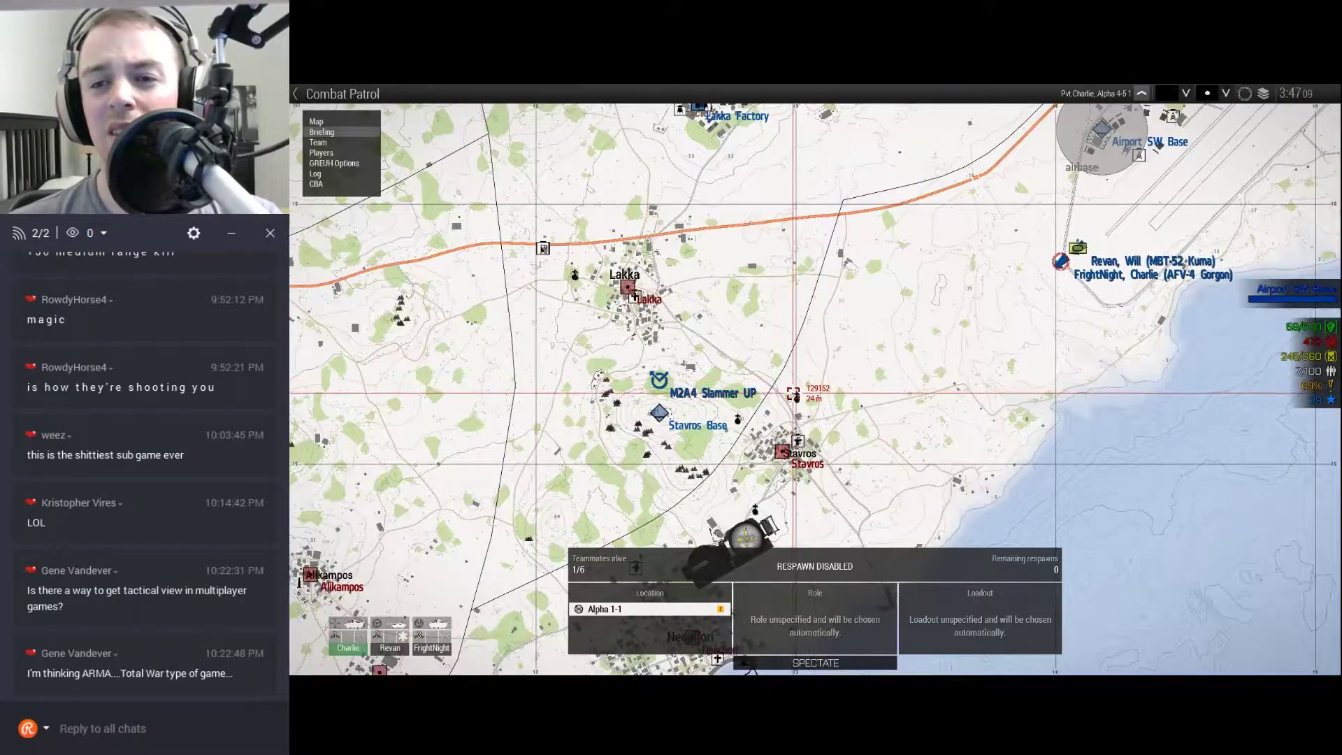
Leave the map and set the gunner sight to FLIR white-hot.
key(m)
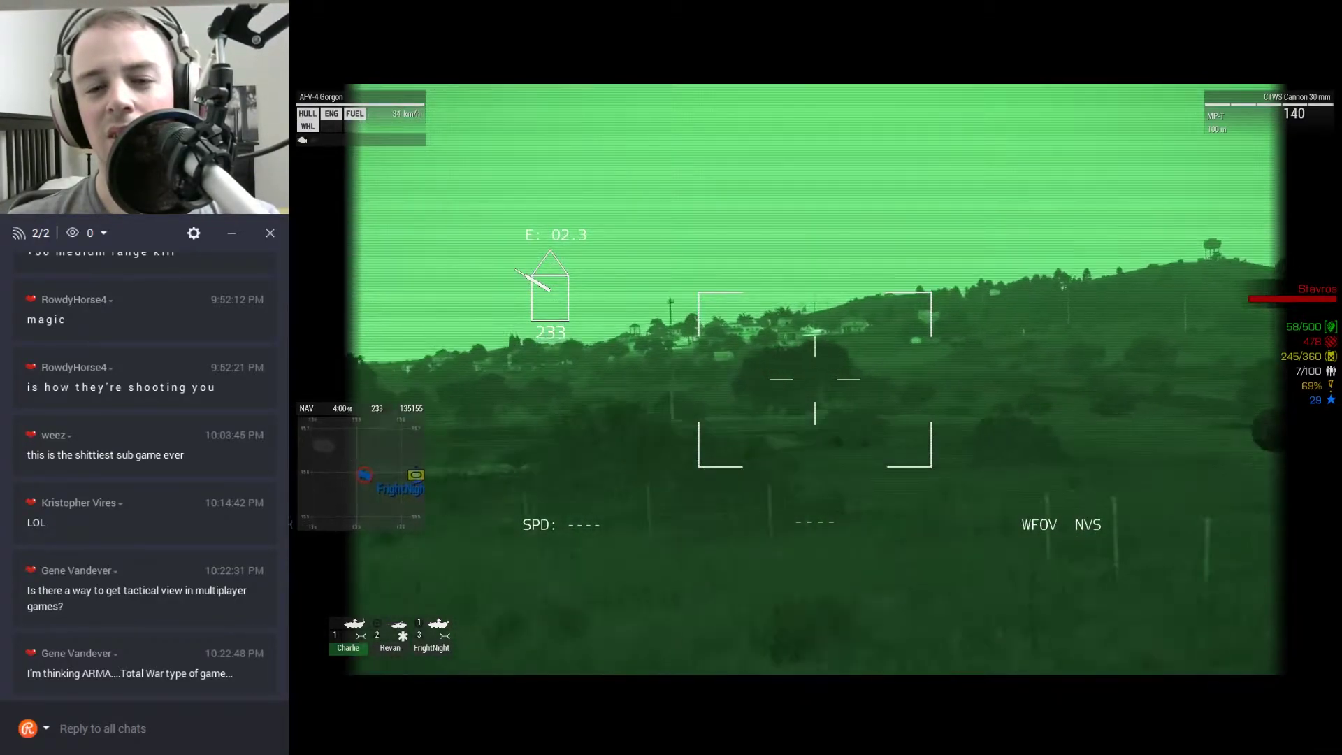
key(n)
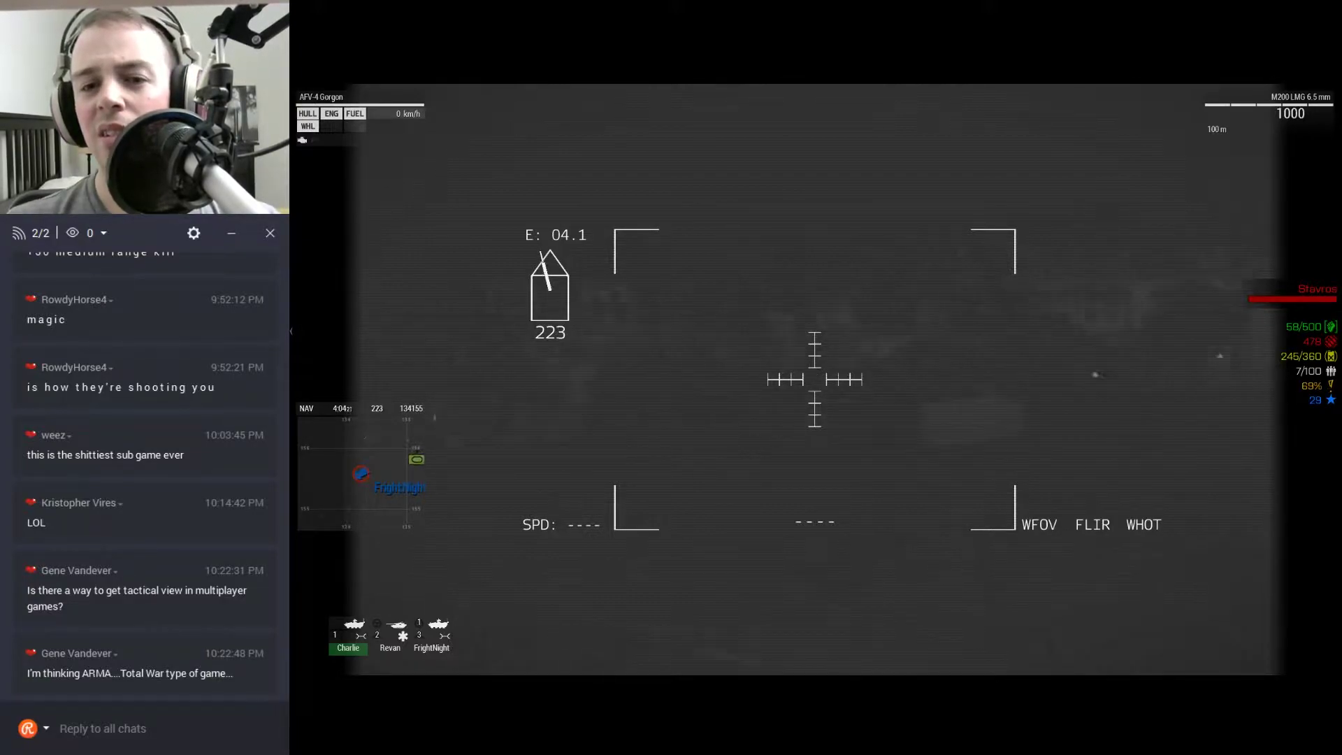
Set the gun's range to 200 m and zoom onto the infantry group ahead.
key(KP_Add)
key(KP_Subtract)
key(Page_Up)
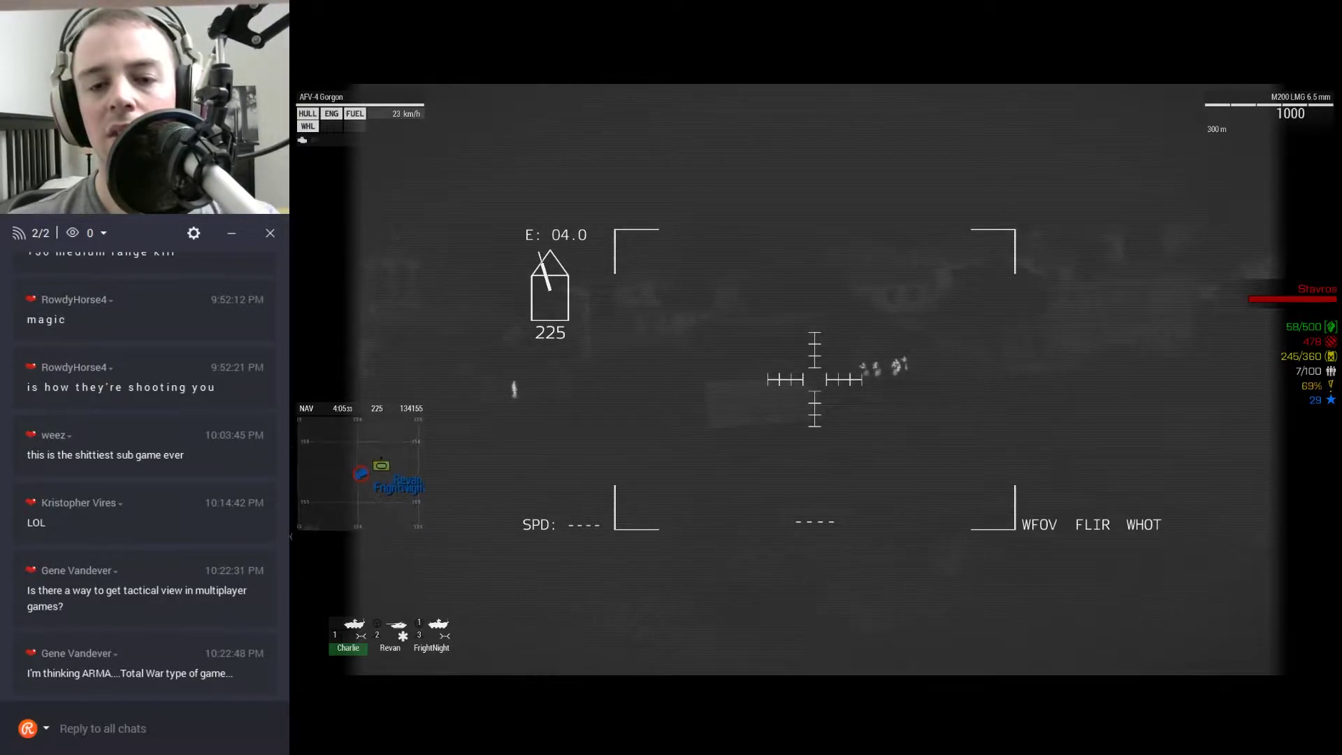
key(KP_Add)
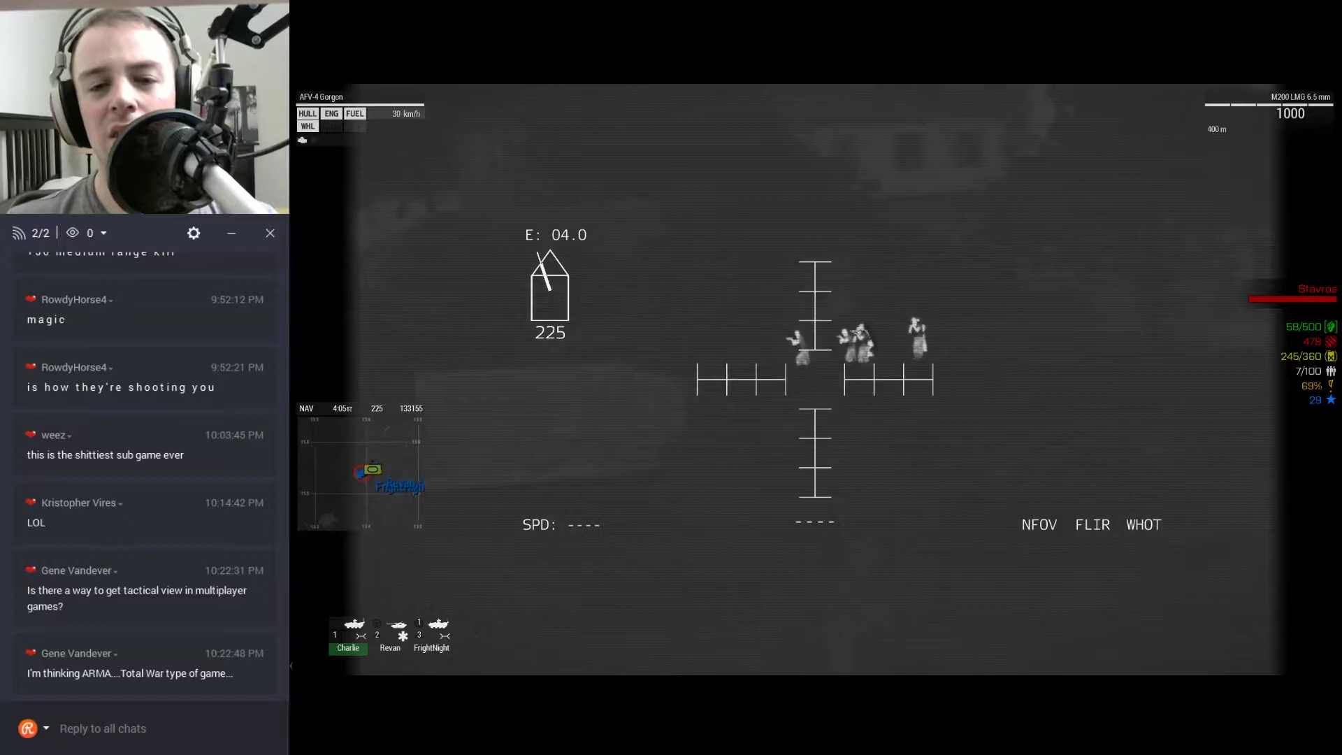
key(KP_Subtract)
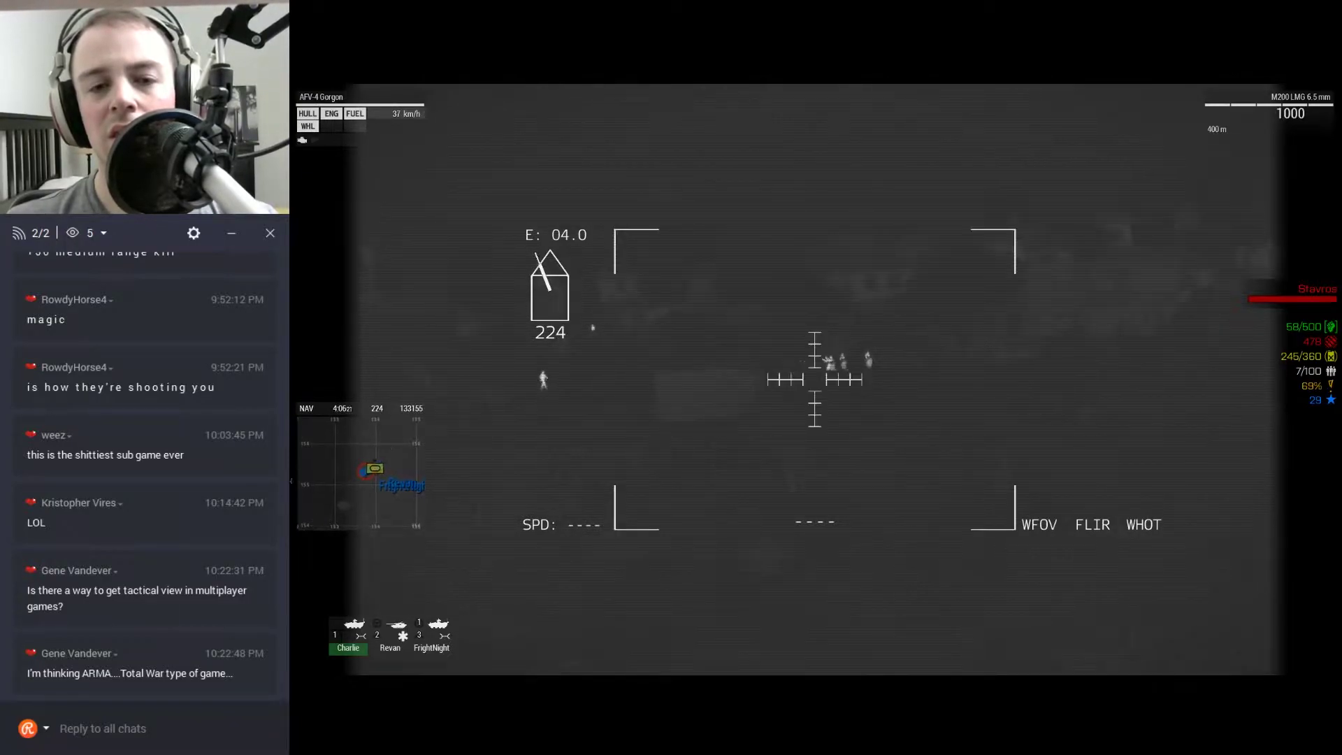
key(KP_Add)
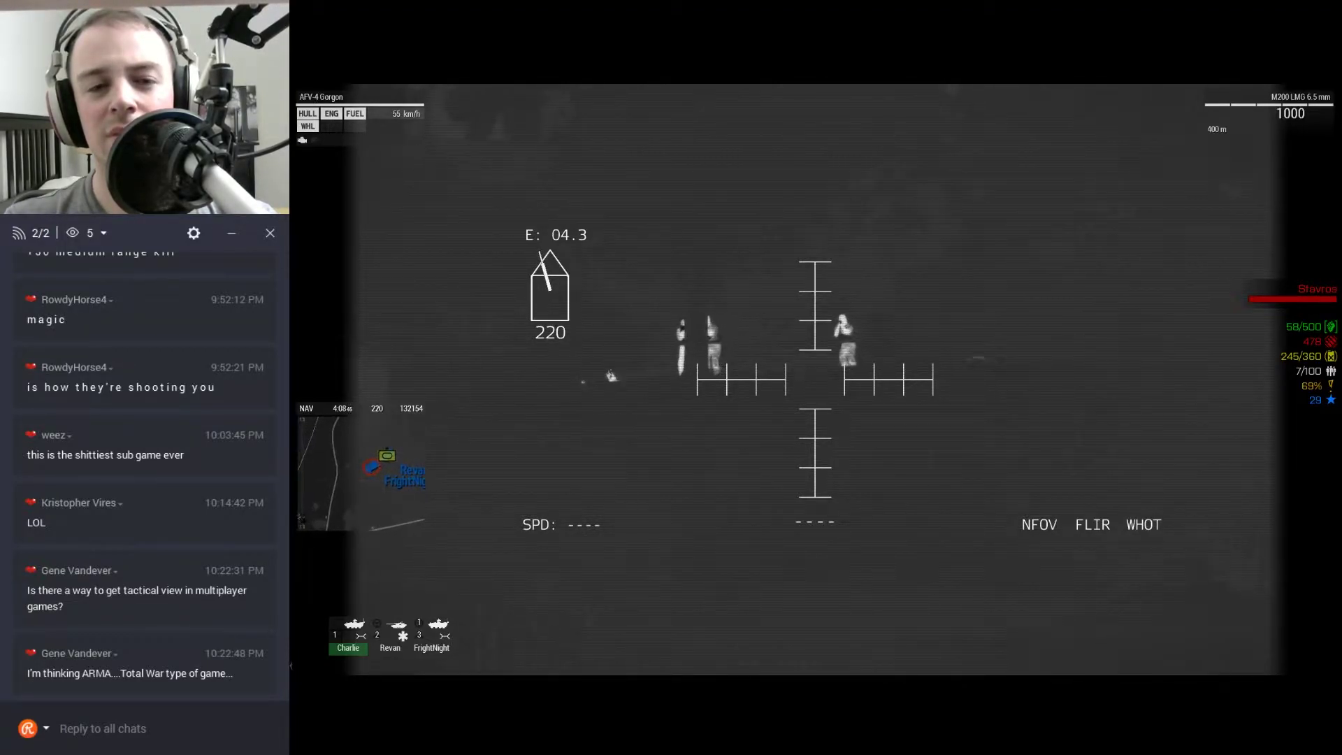
key(KP_Subtract)
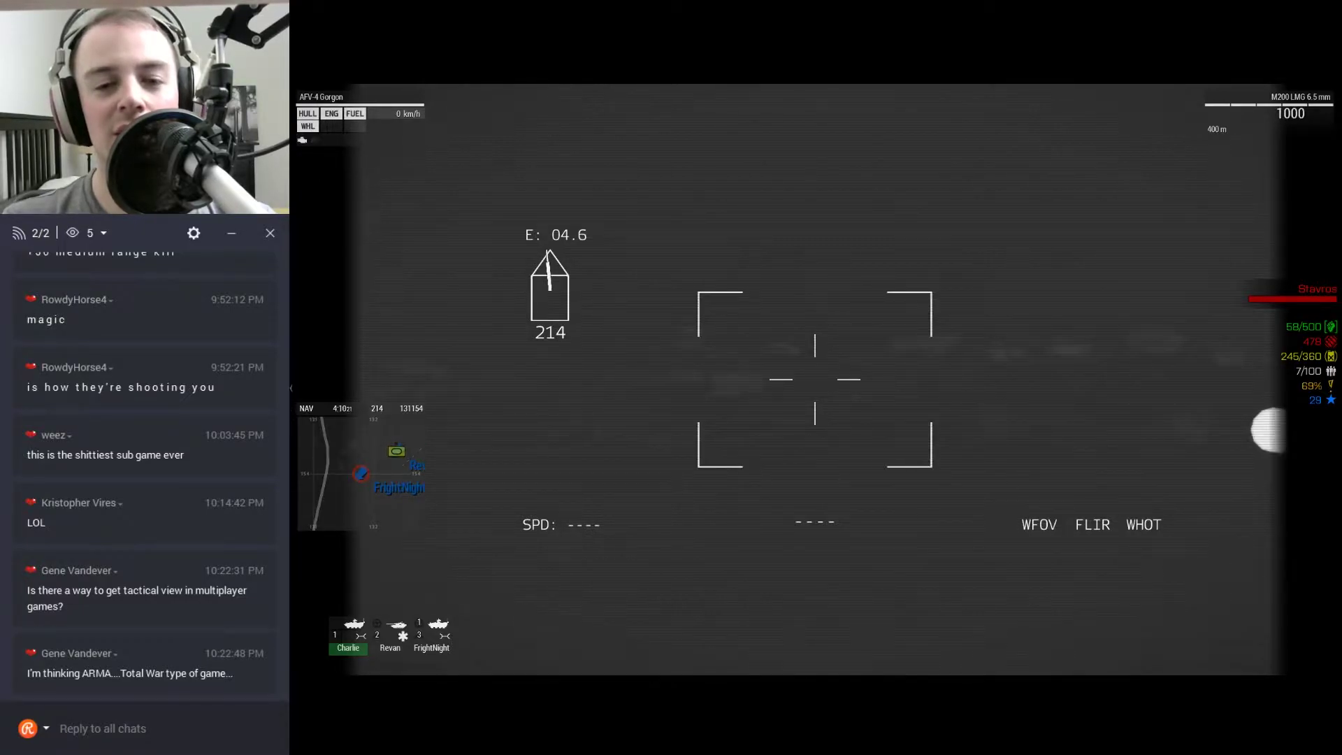
key(KP_Subtract)
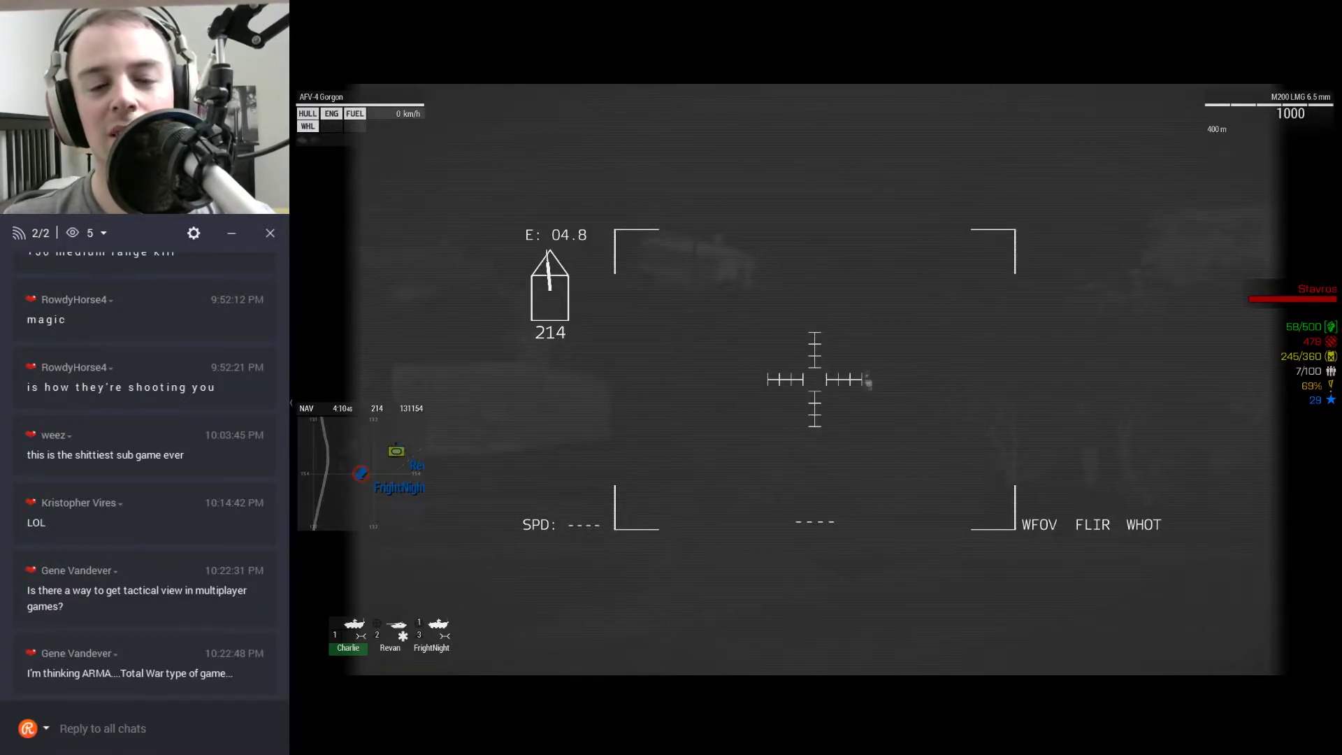
Check position near Stavros on the map, then fire machine-gun bursts at the targets.
key(m)
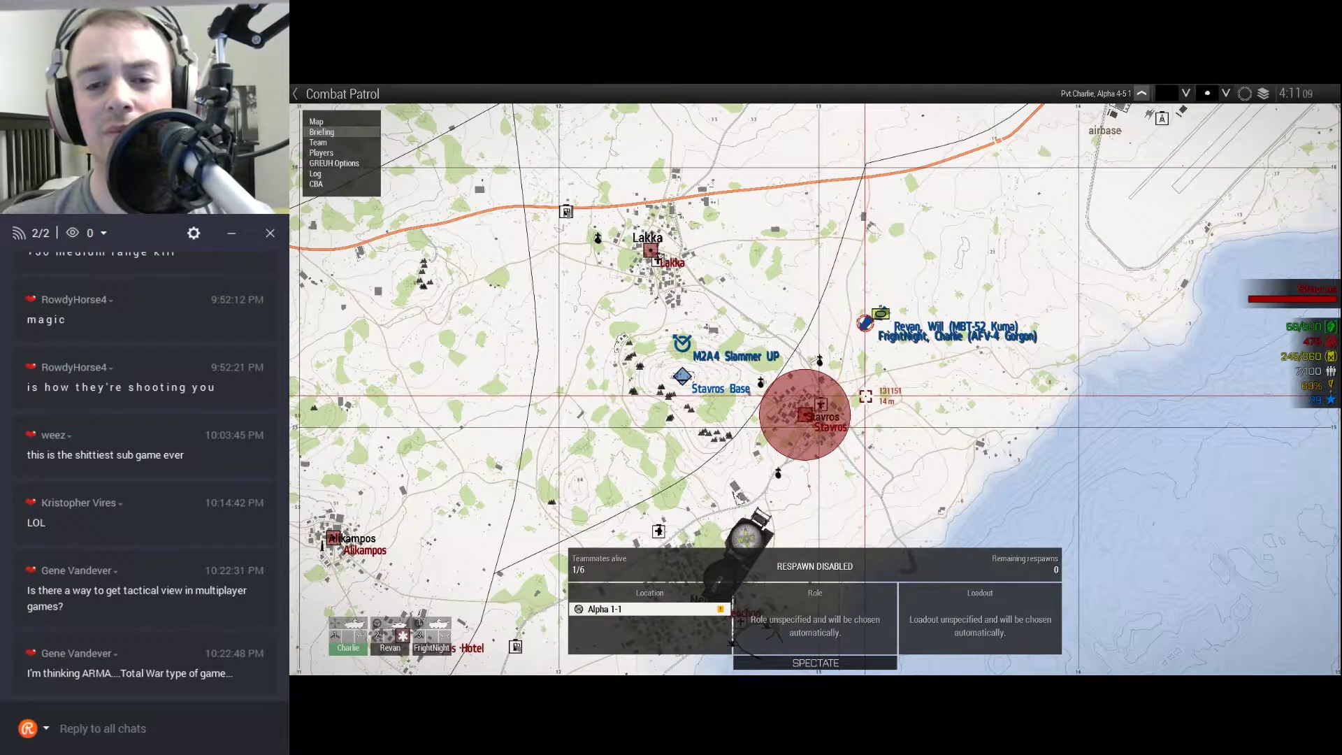
key(m)
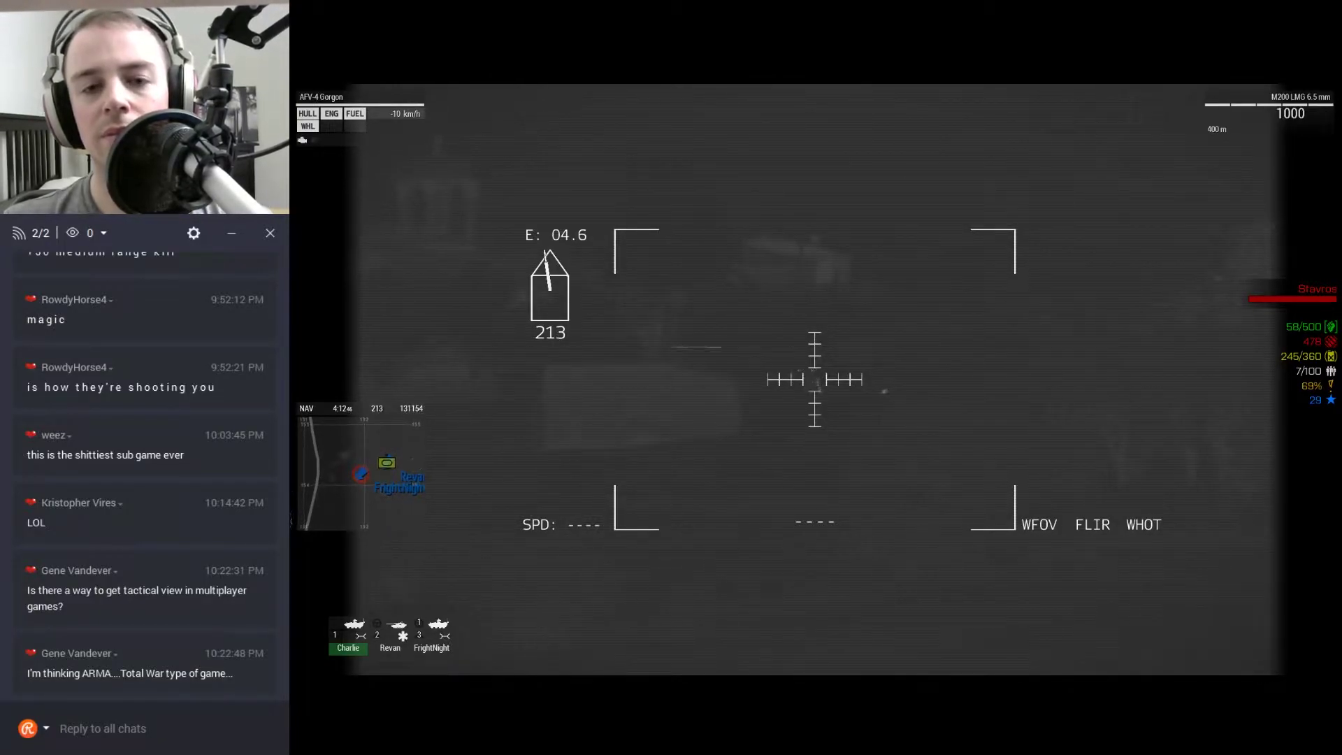
click(815, 378)
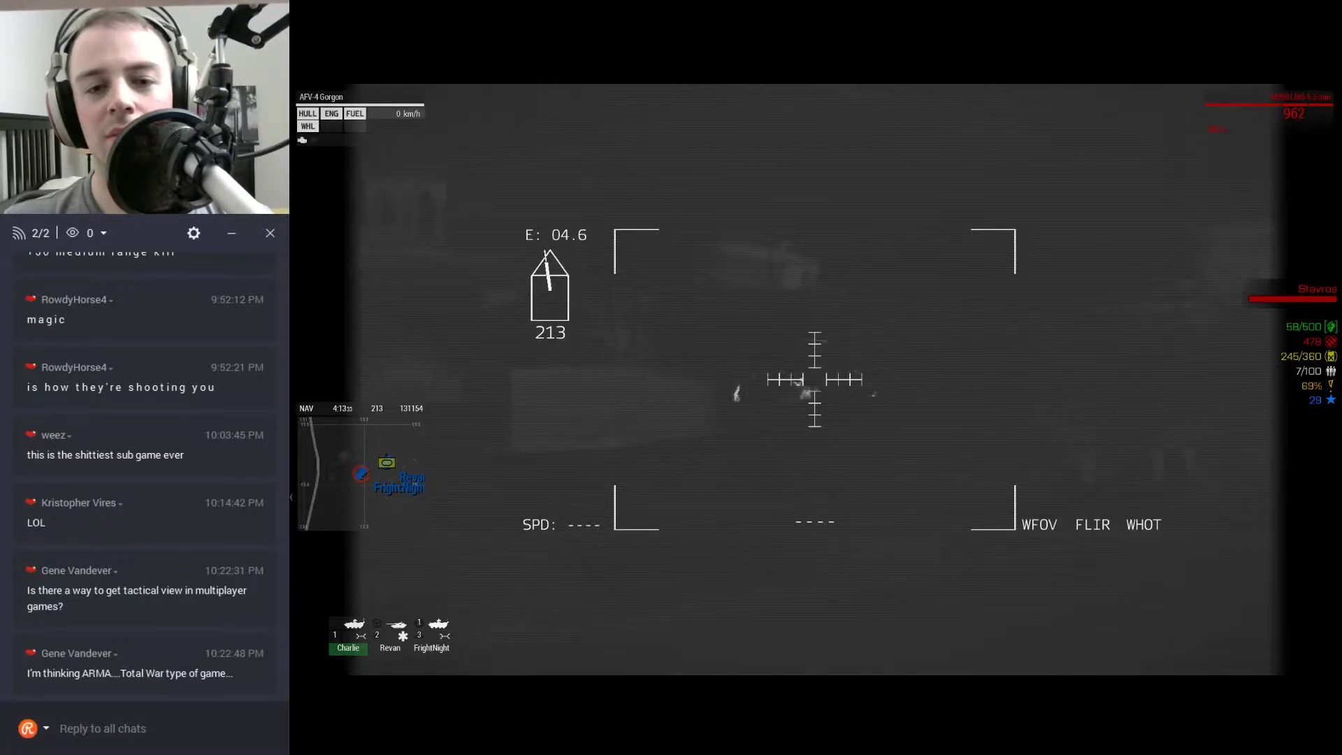
click(815, 378)
right_click(814, 379)
click(815, 378)
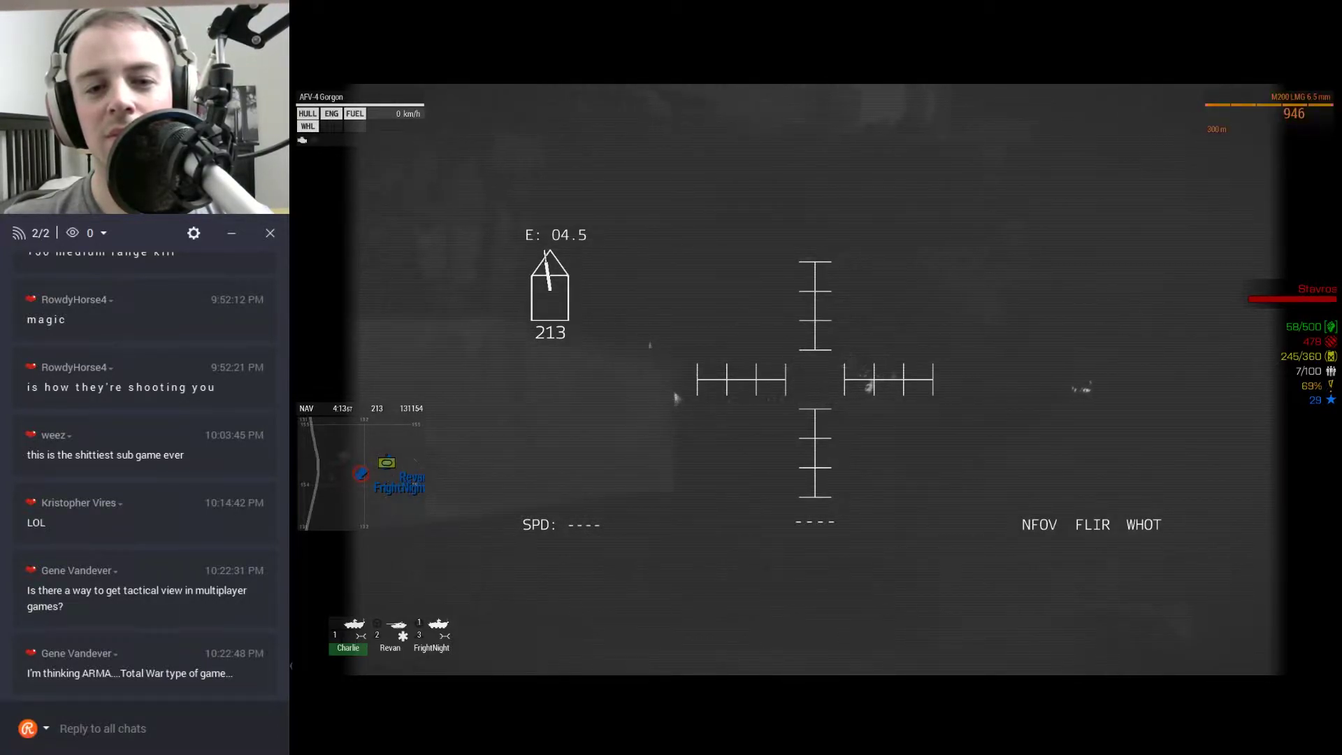
click(815, 379)
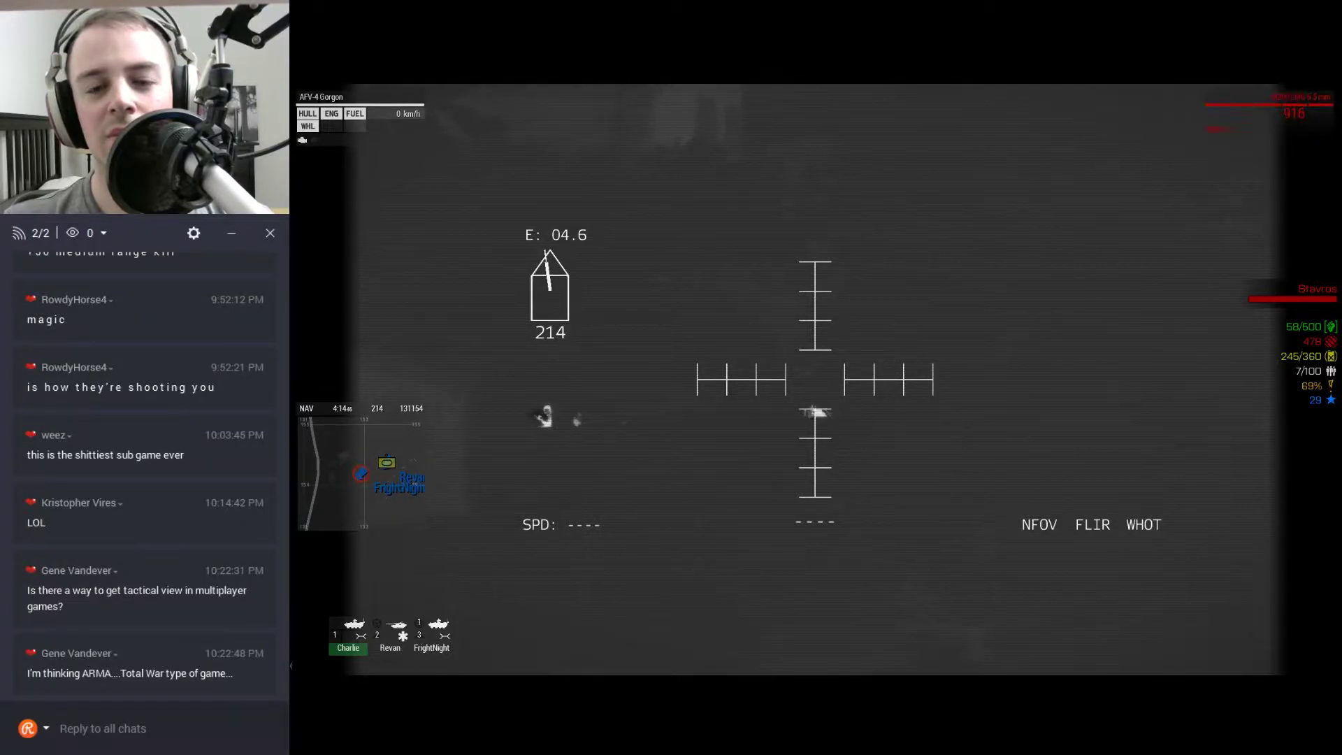
click(815, 378)
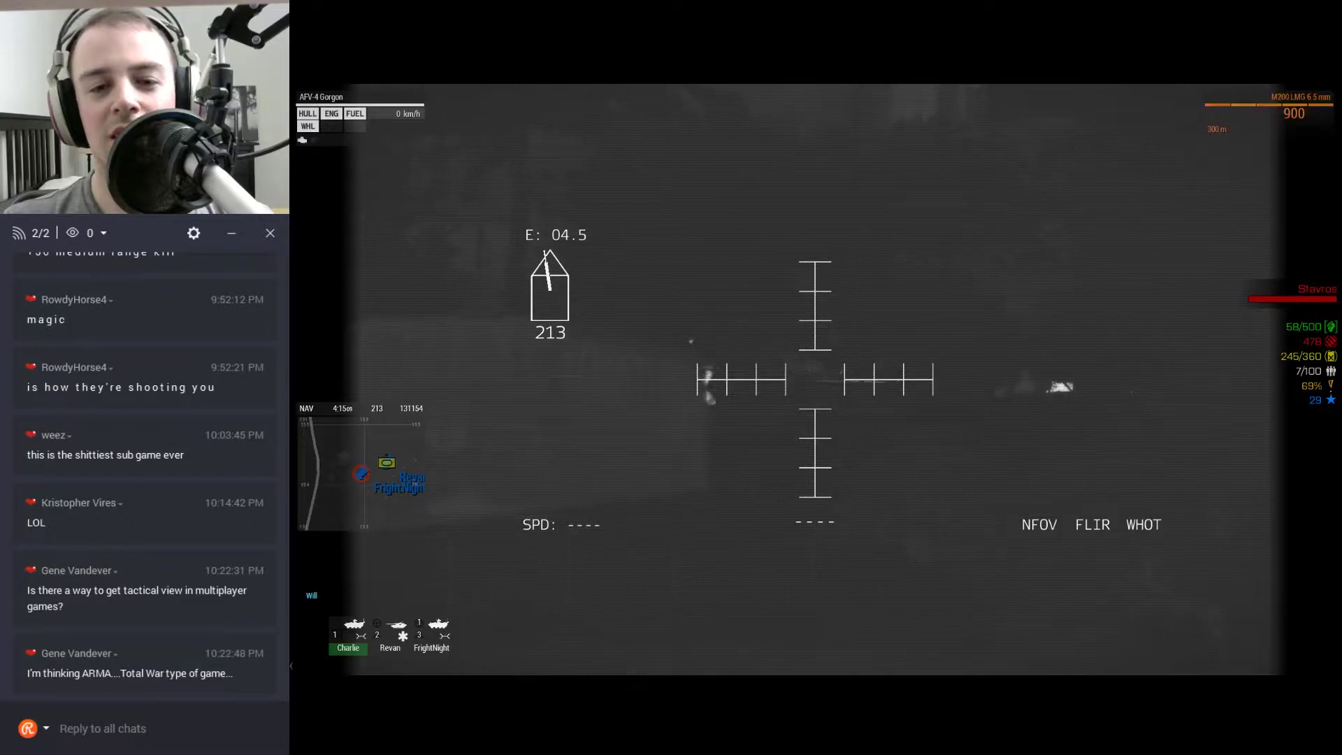
click(815, 379)
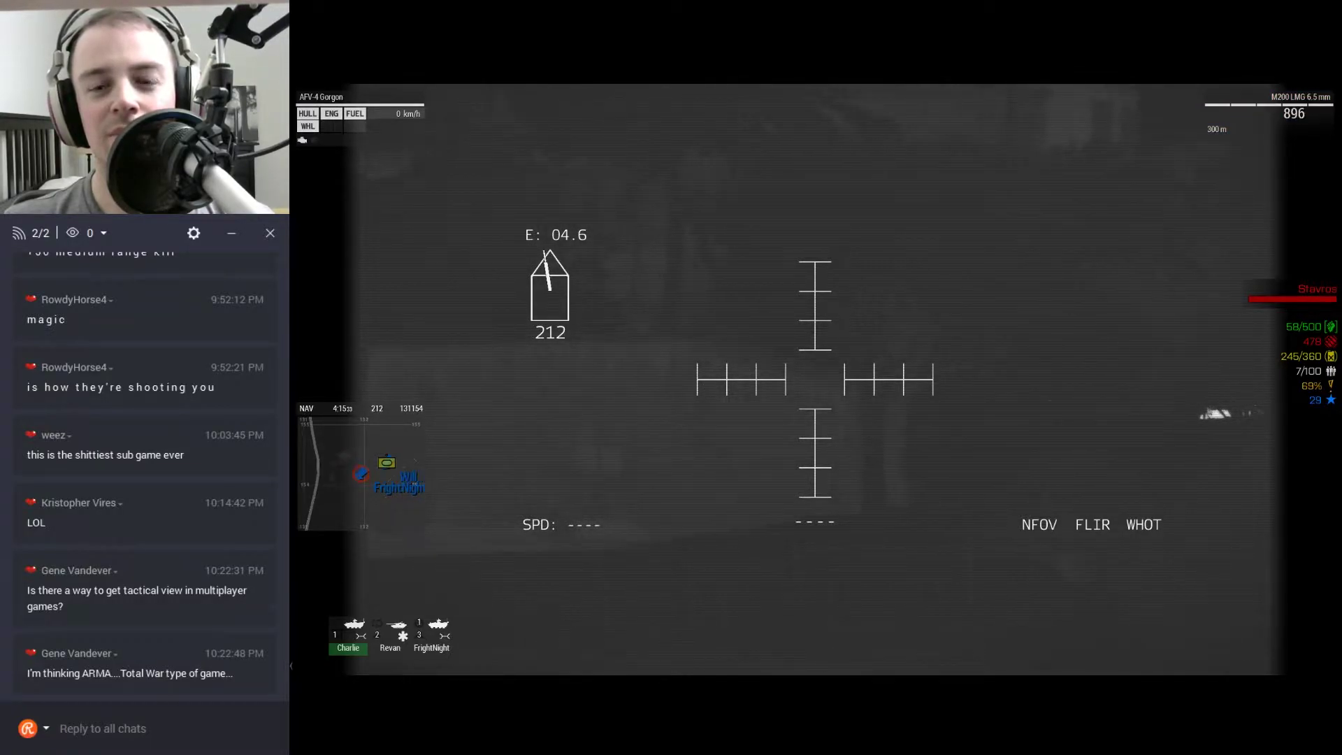
Cycle the thermal sight between wide and narrow view to find the next target.
key(KP_Subtract)
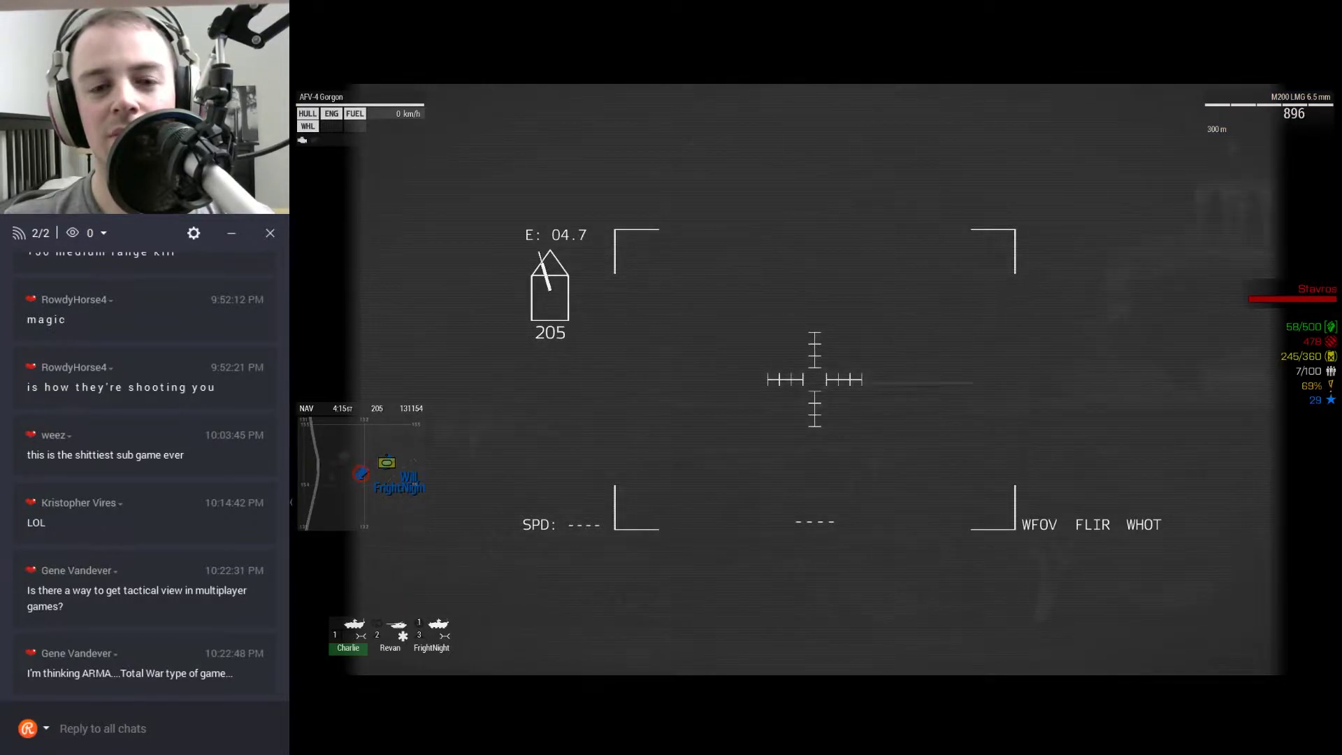
key(KP_Subtract)
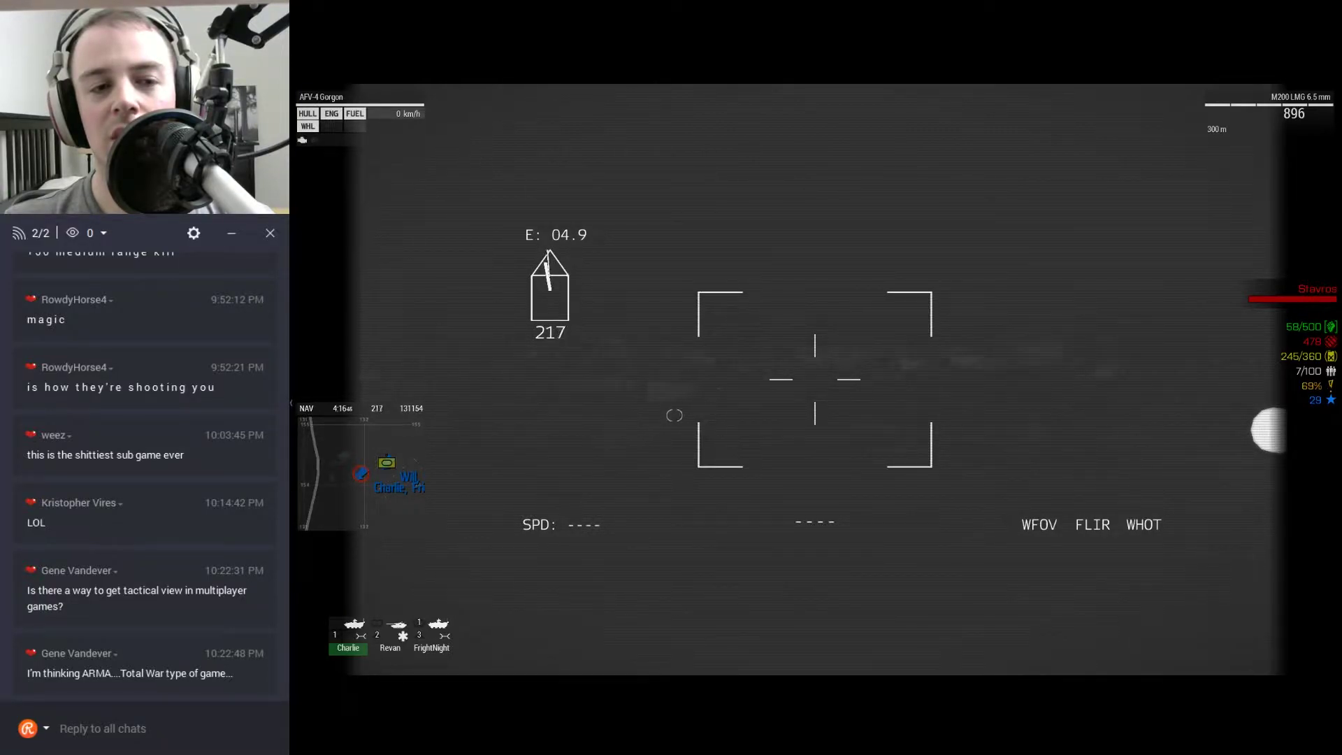
key(KP_Add)
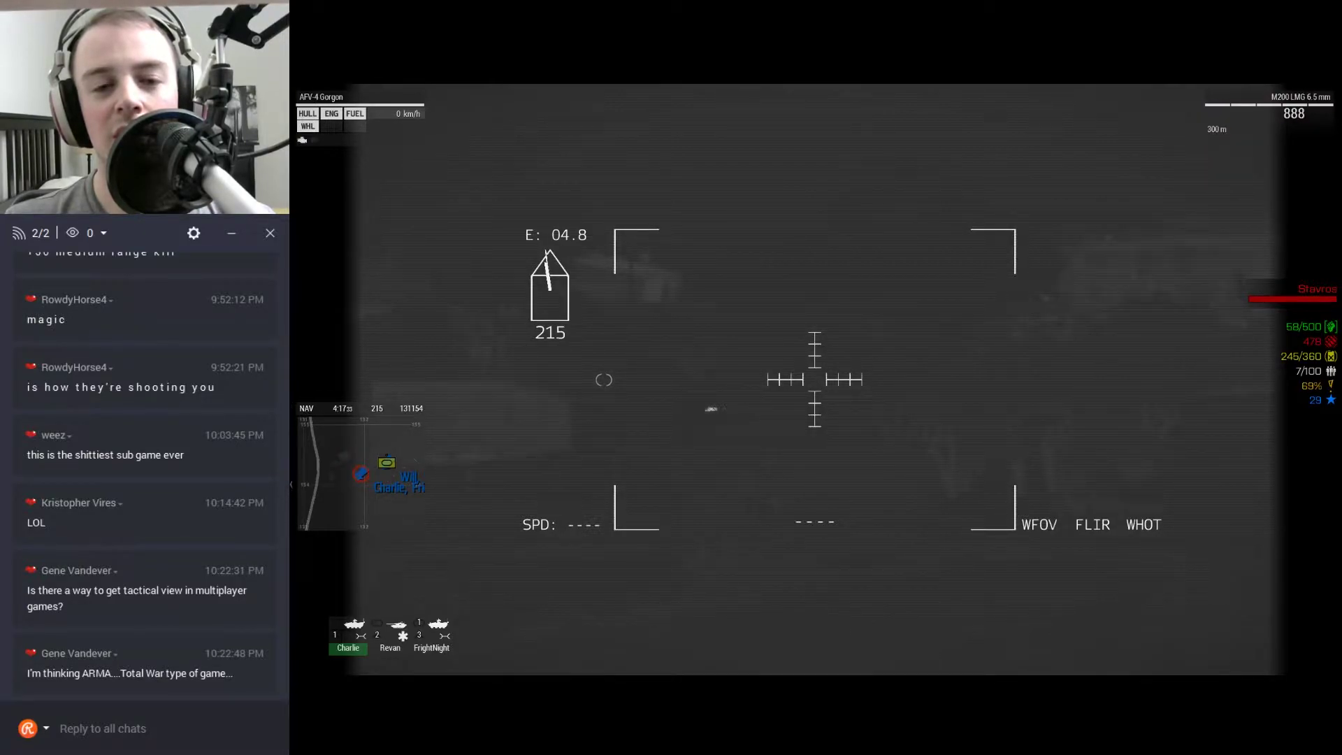
key(KP_Subtract)
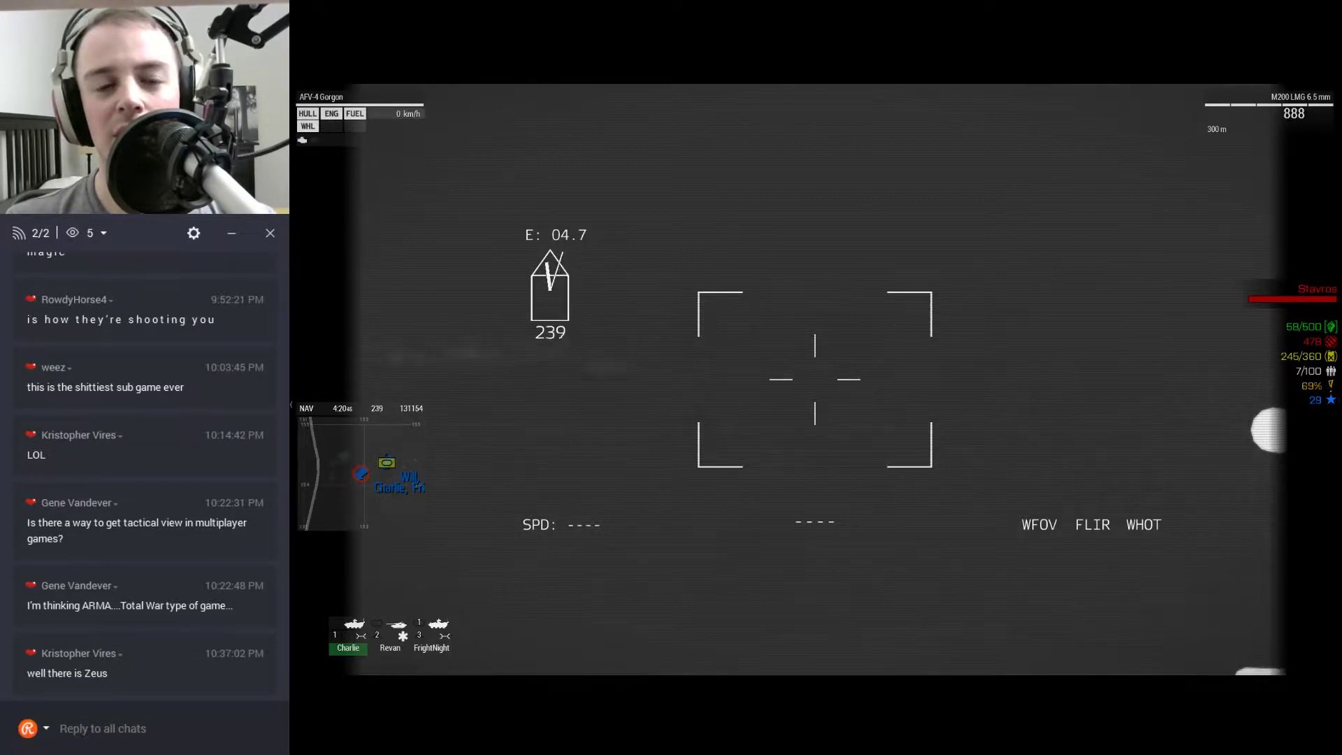
key(KP_Add)
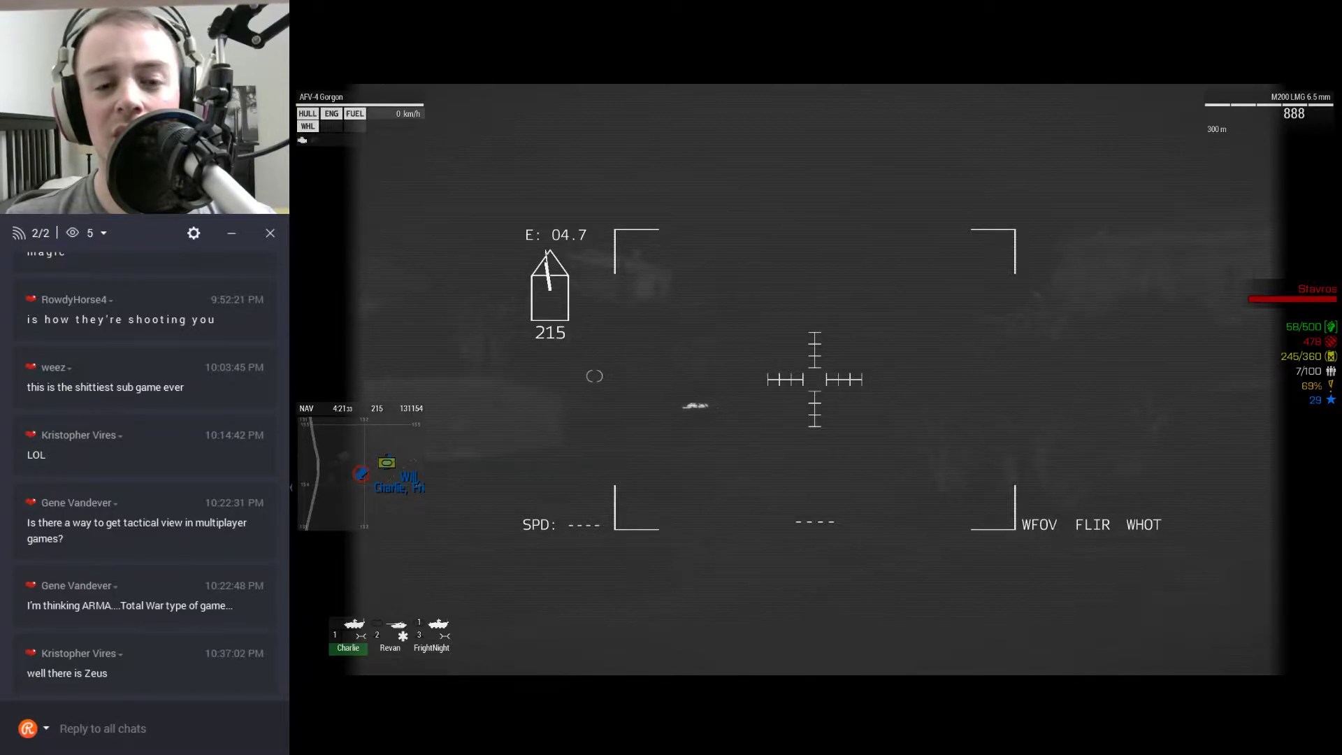
key(KP_Subtract)
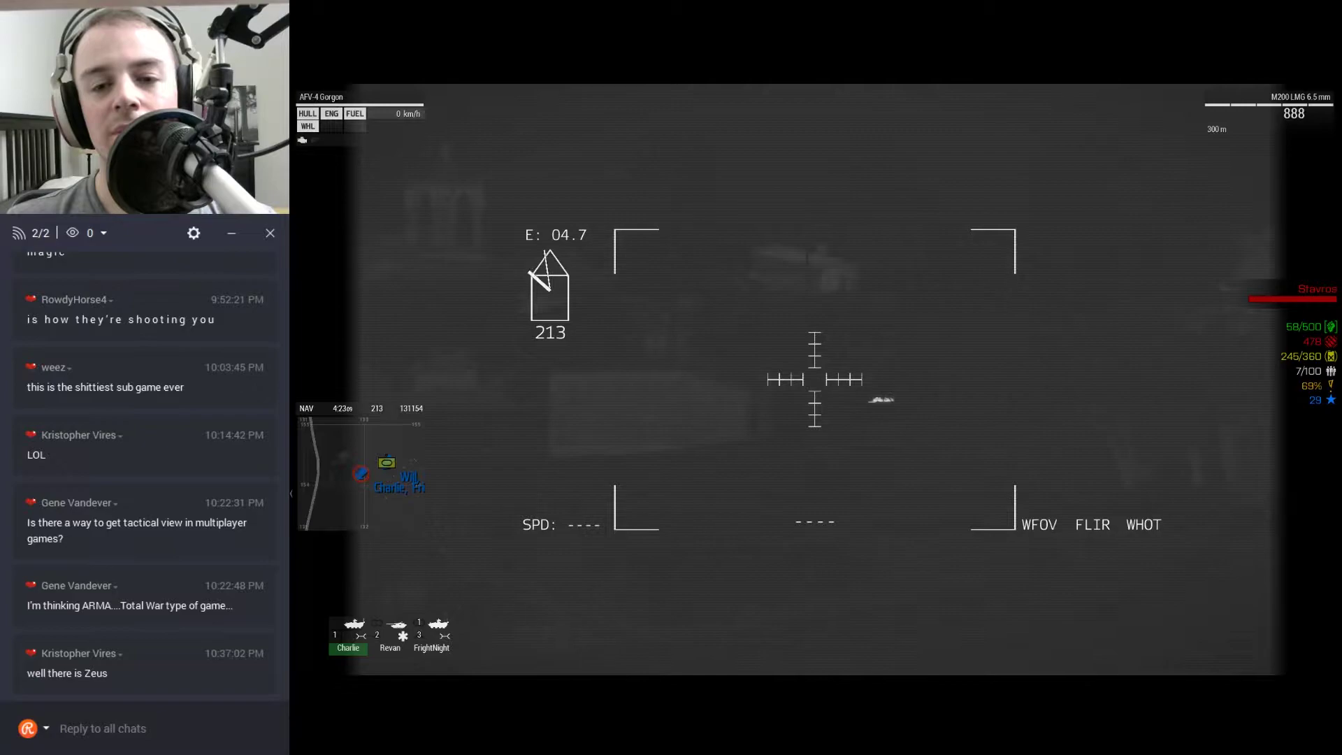
key(KP_Add)
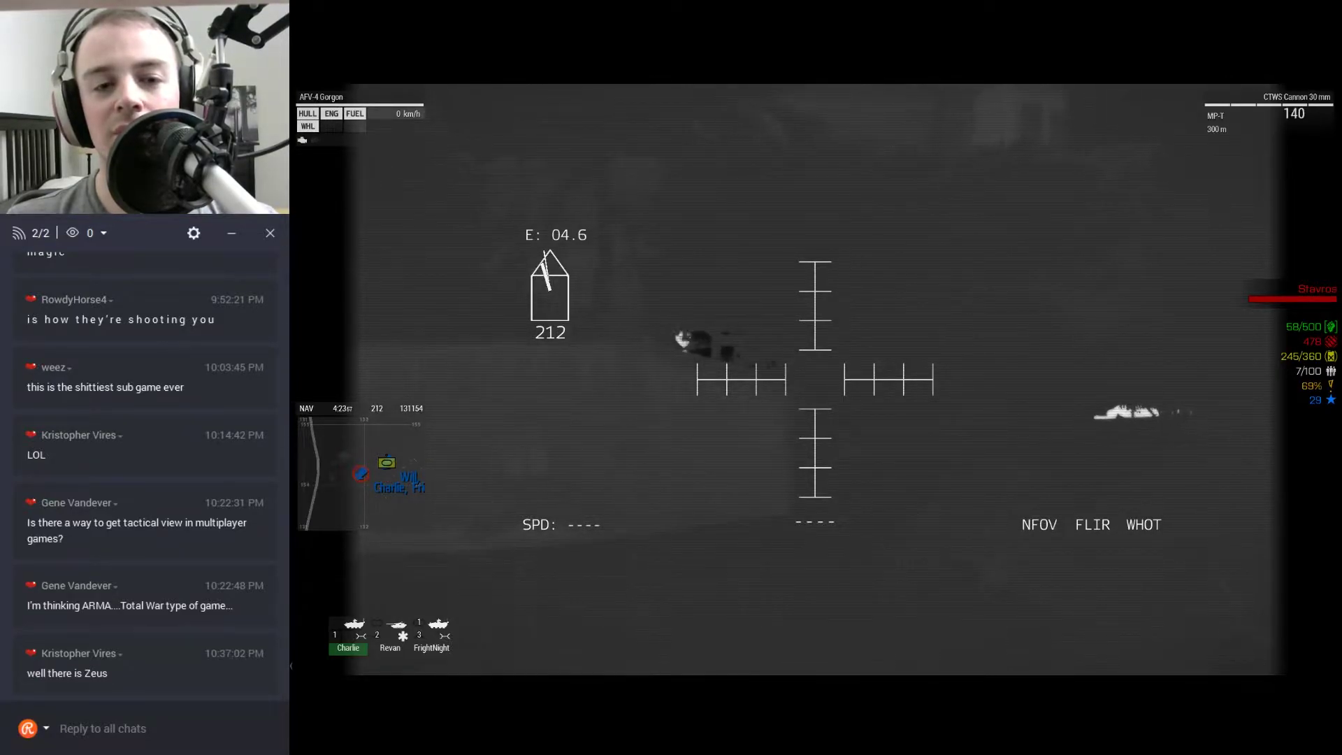
Switch to the 30 mm cannon, zoom onto the armed Offroad and destroy it.
key(f)
click(814, 379)
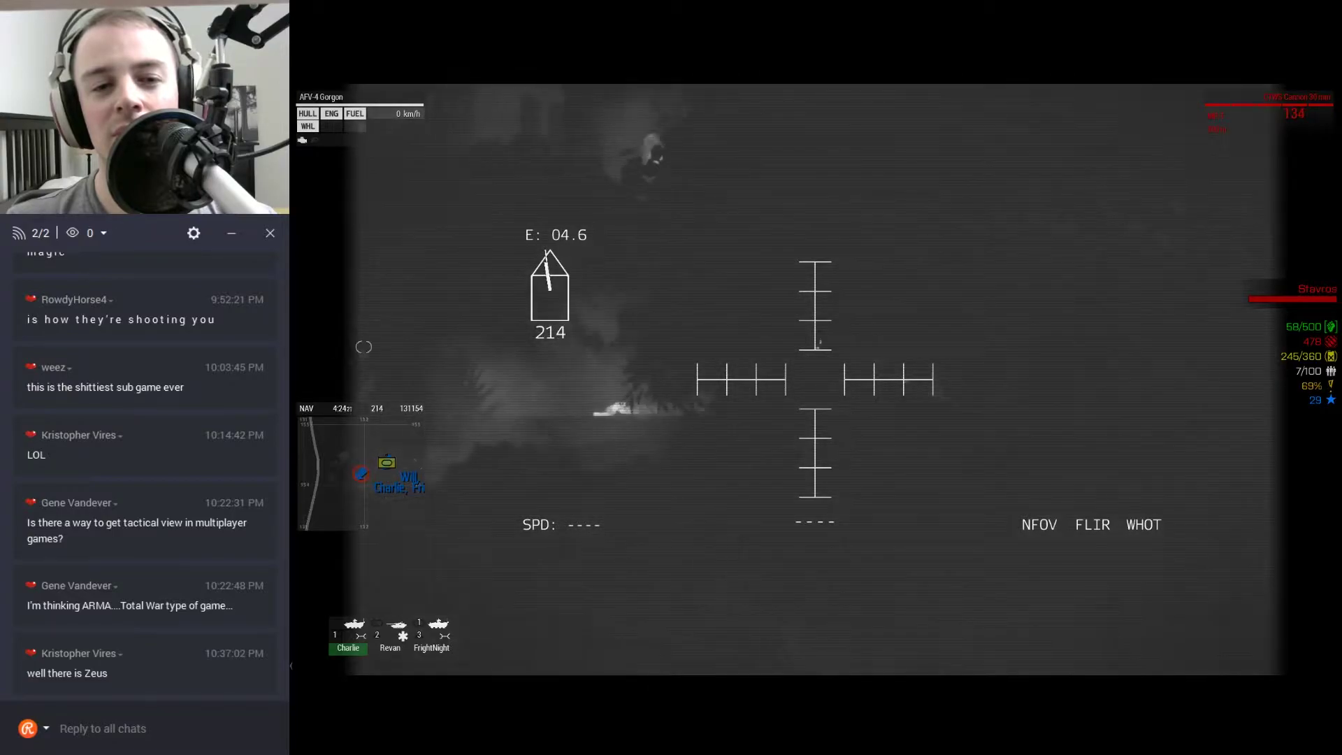
key(KP_Subtract)
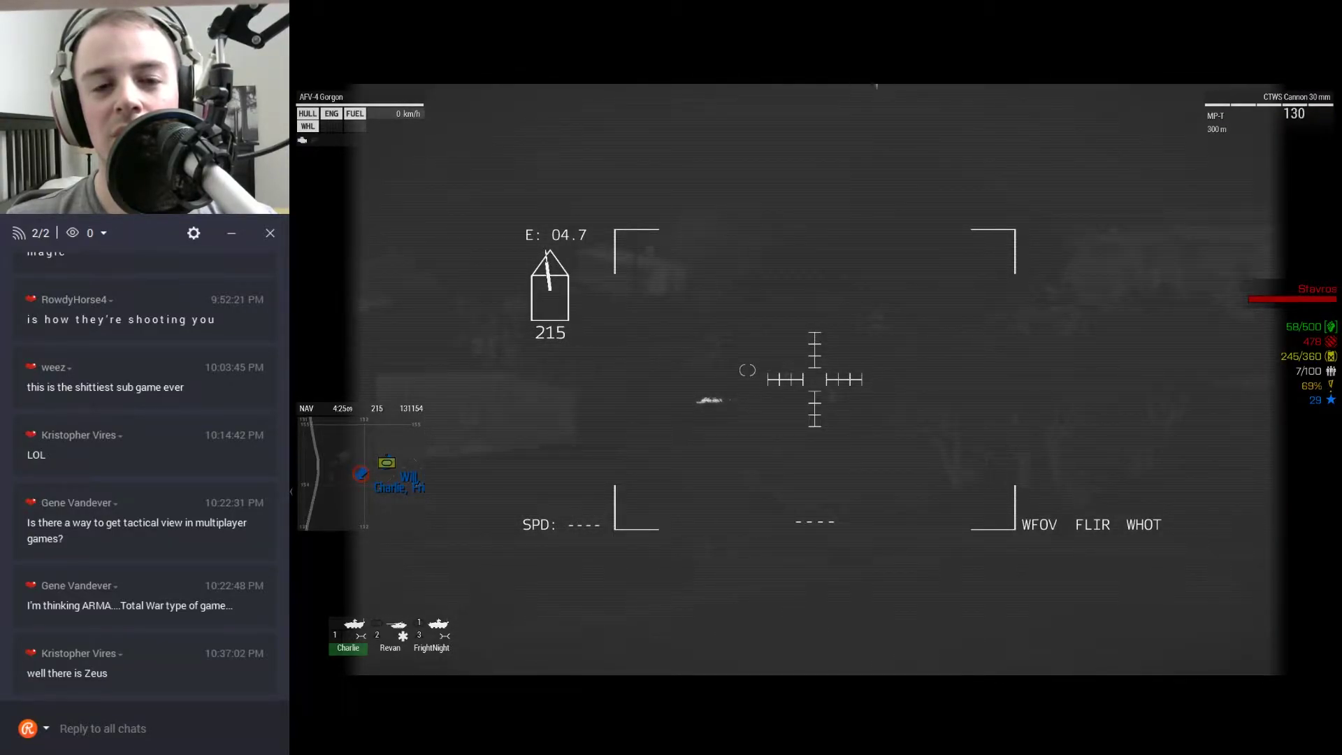
key(KP_Subtract)
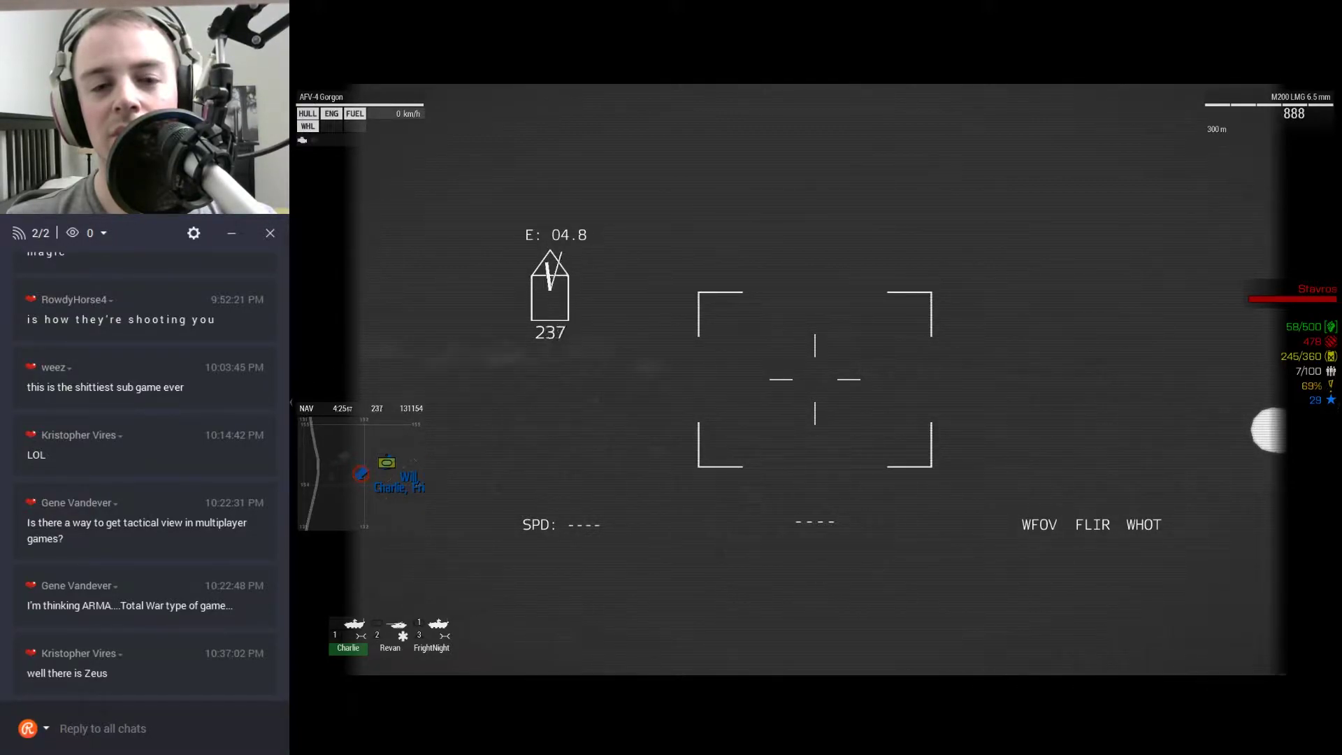
key(KP_Add)
key(KP_Add)
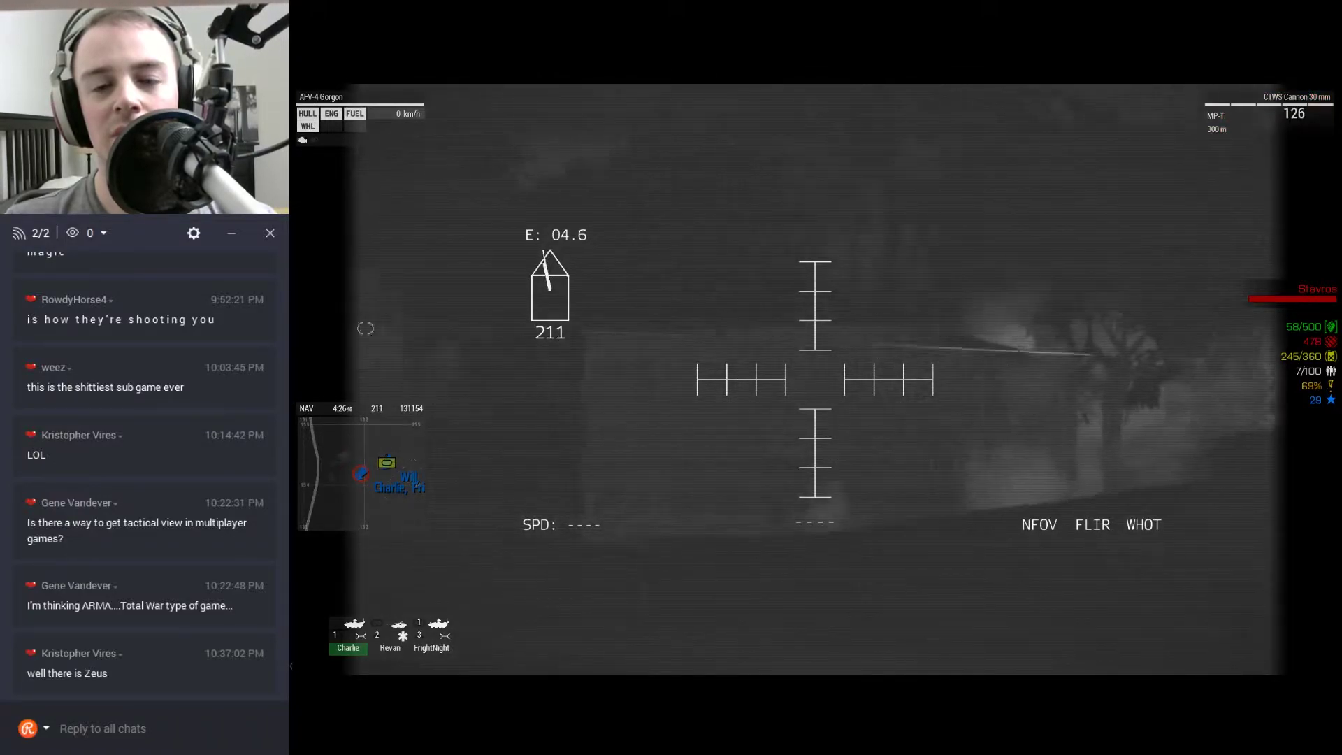
key(KP_Subtract)
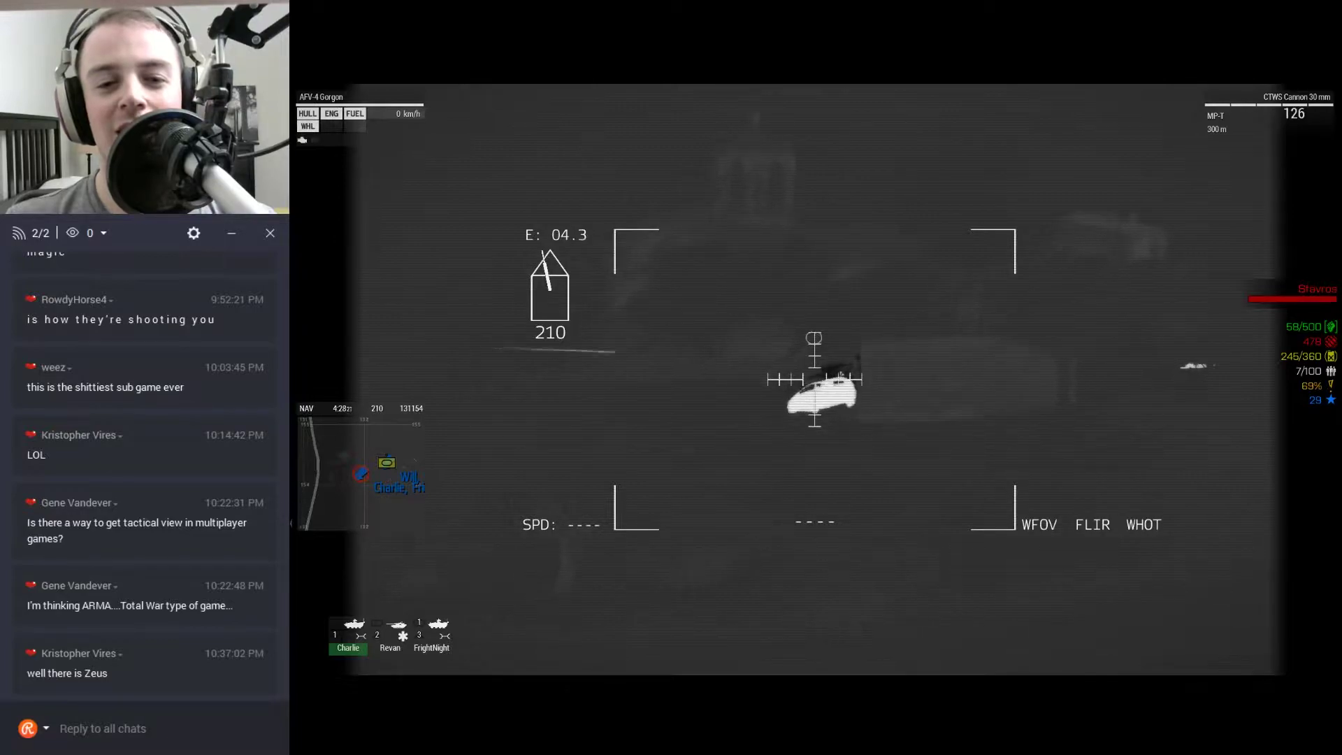
key(KP_Add)
click(814, 379)
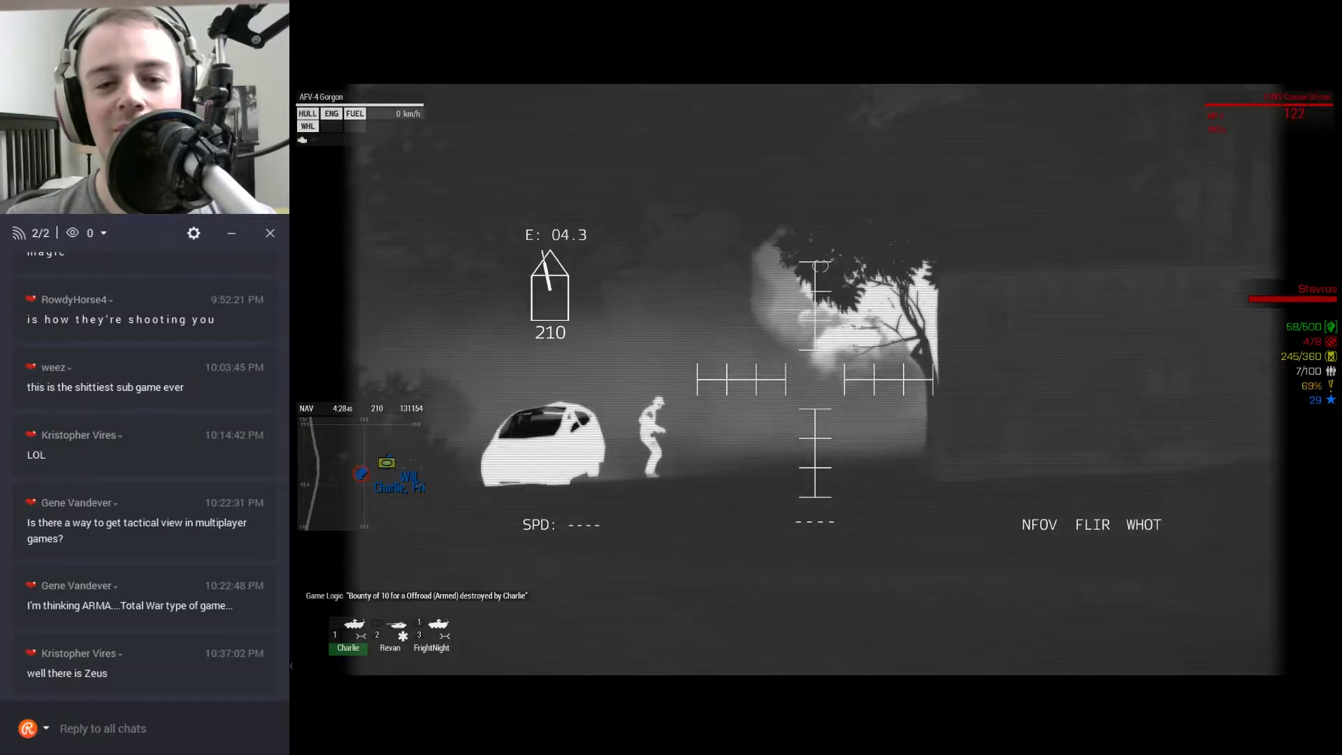
key(KP_Subtract)
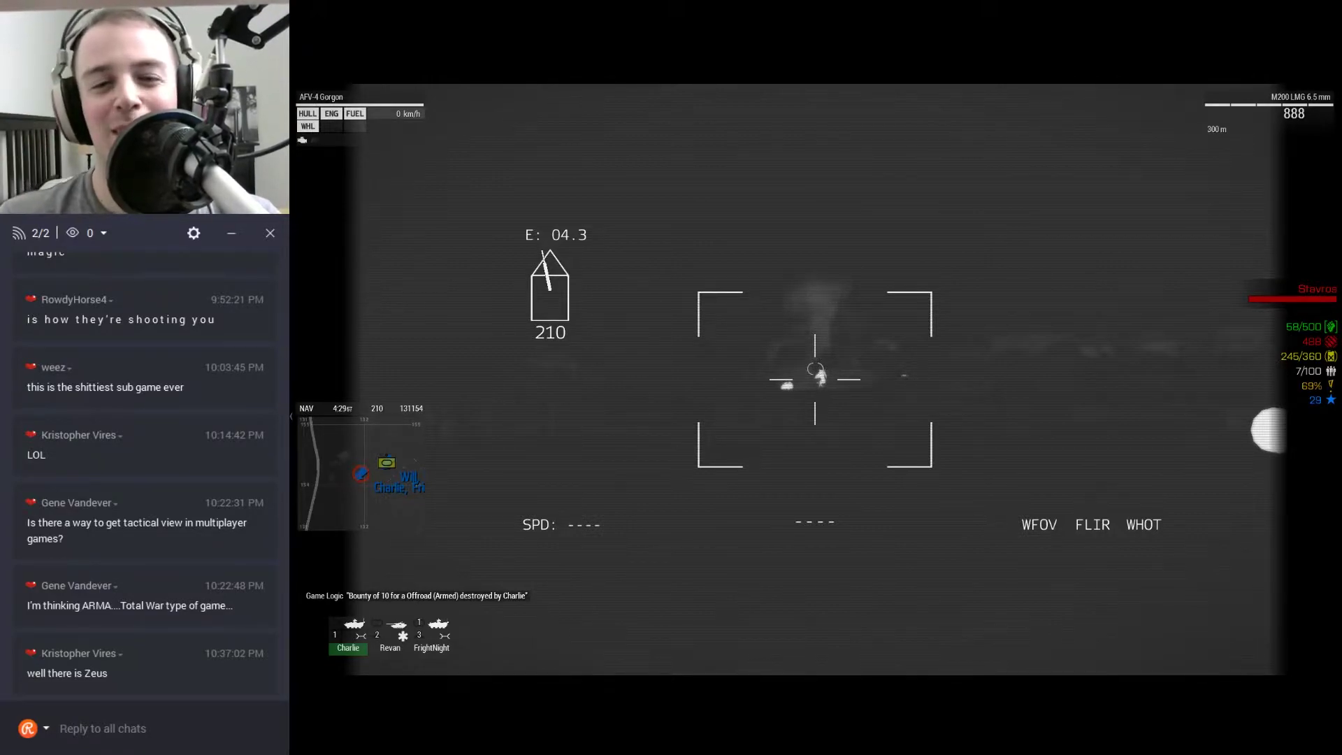
key(KP_Add)
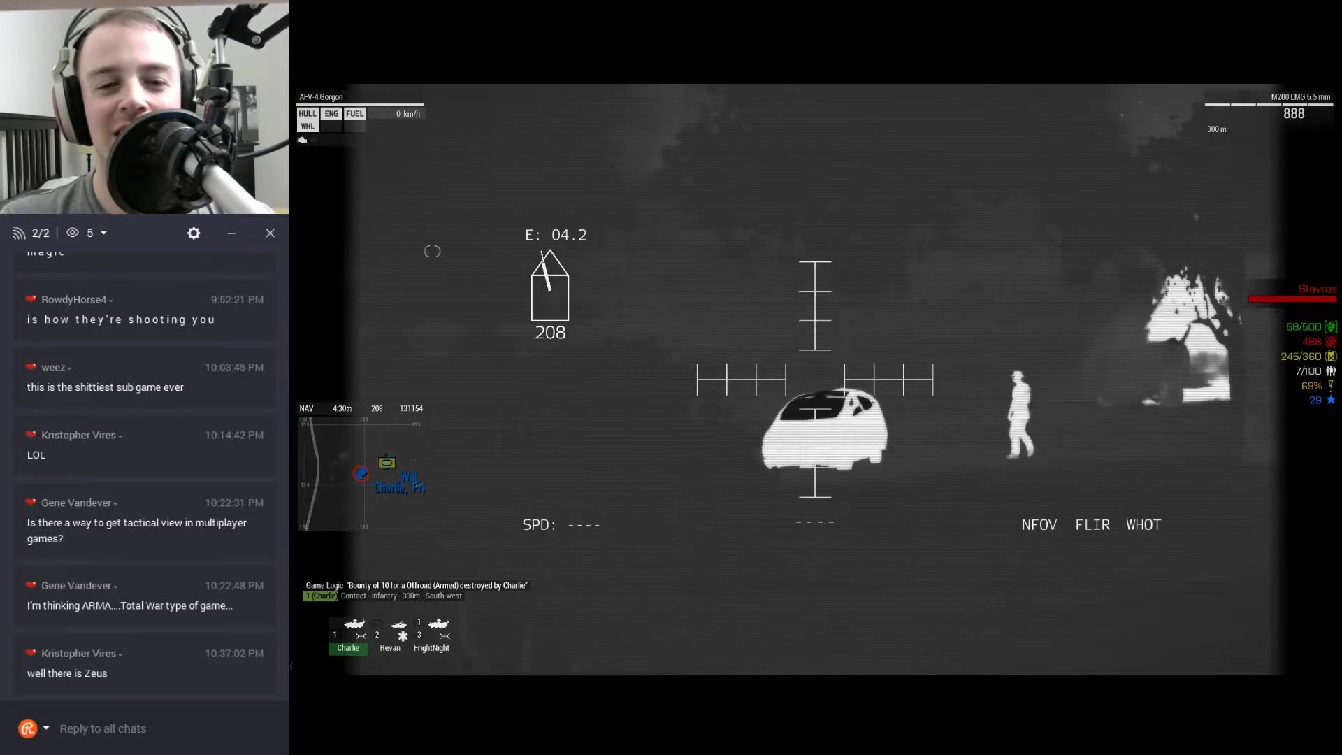
key(KP_Subtract)
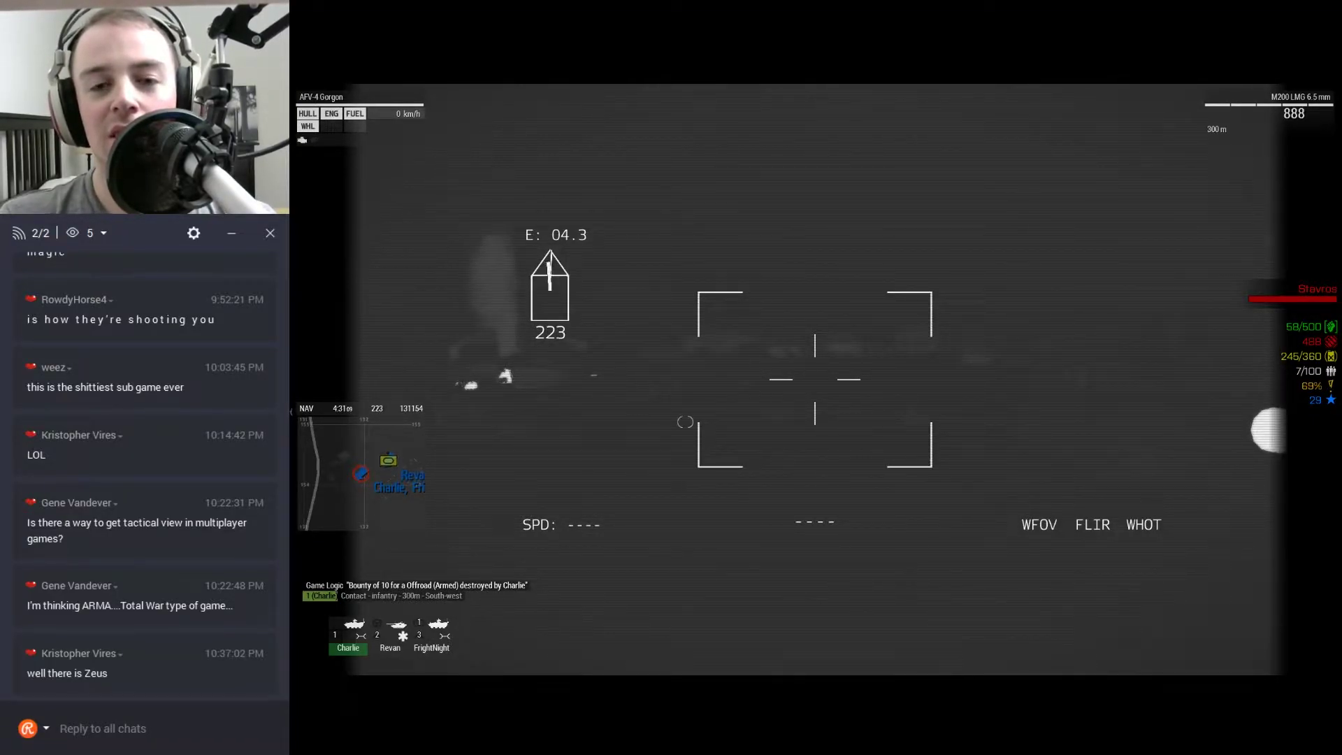
key(KP_Add)
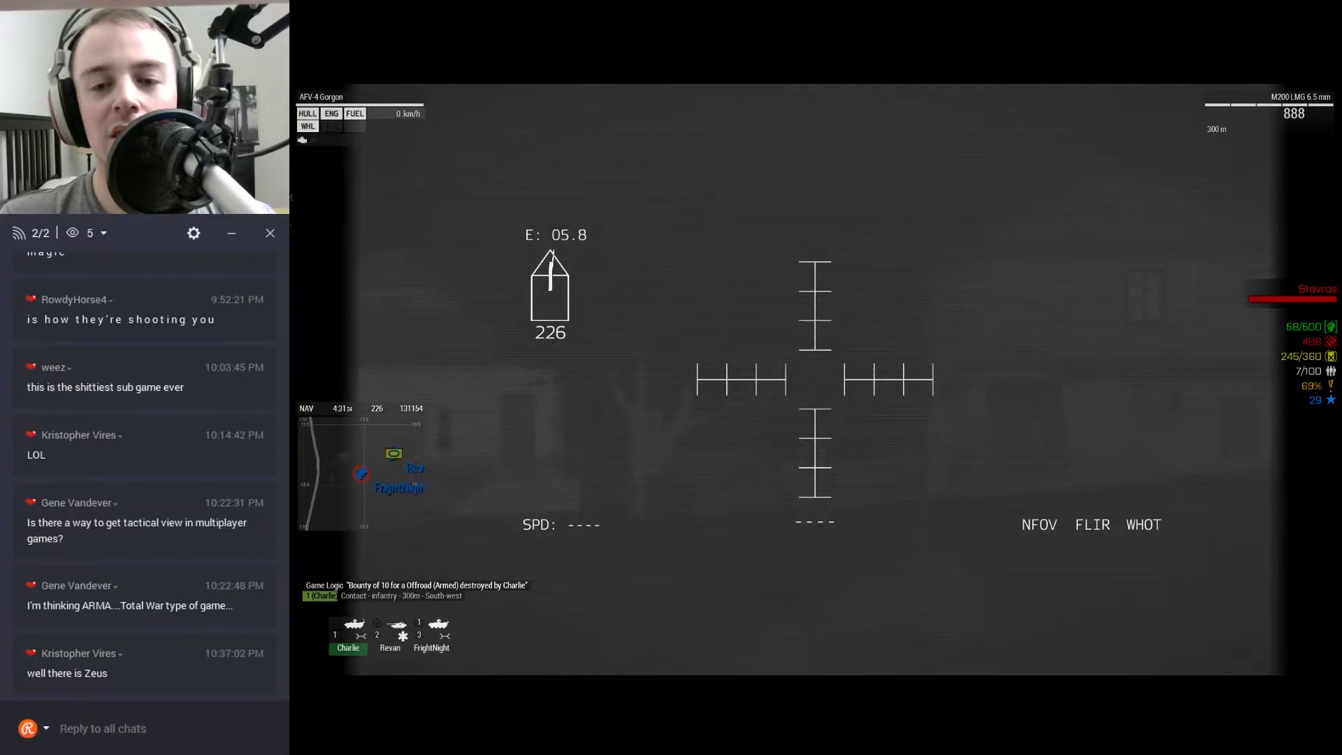
key(KP_Subtract)
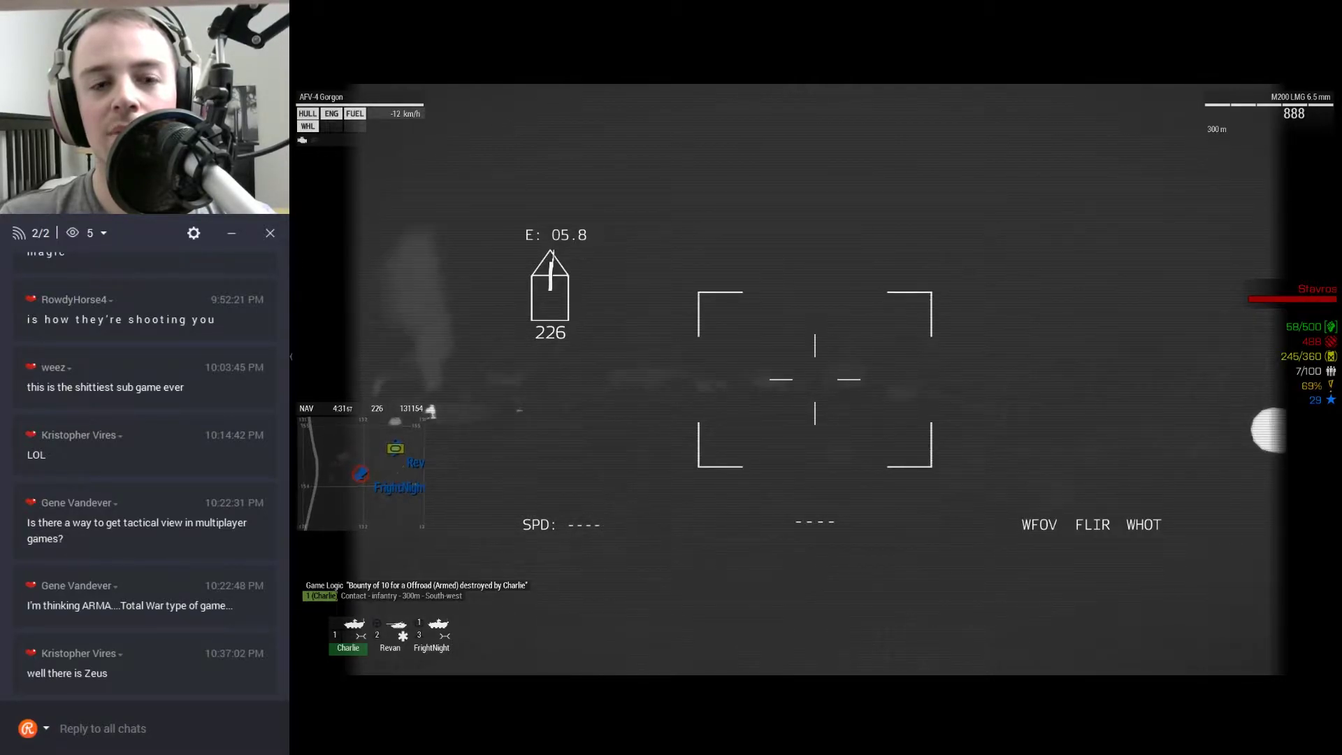
key(KP_Add)
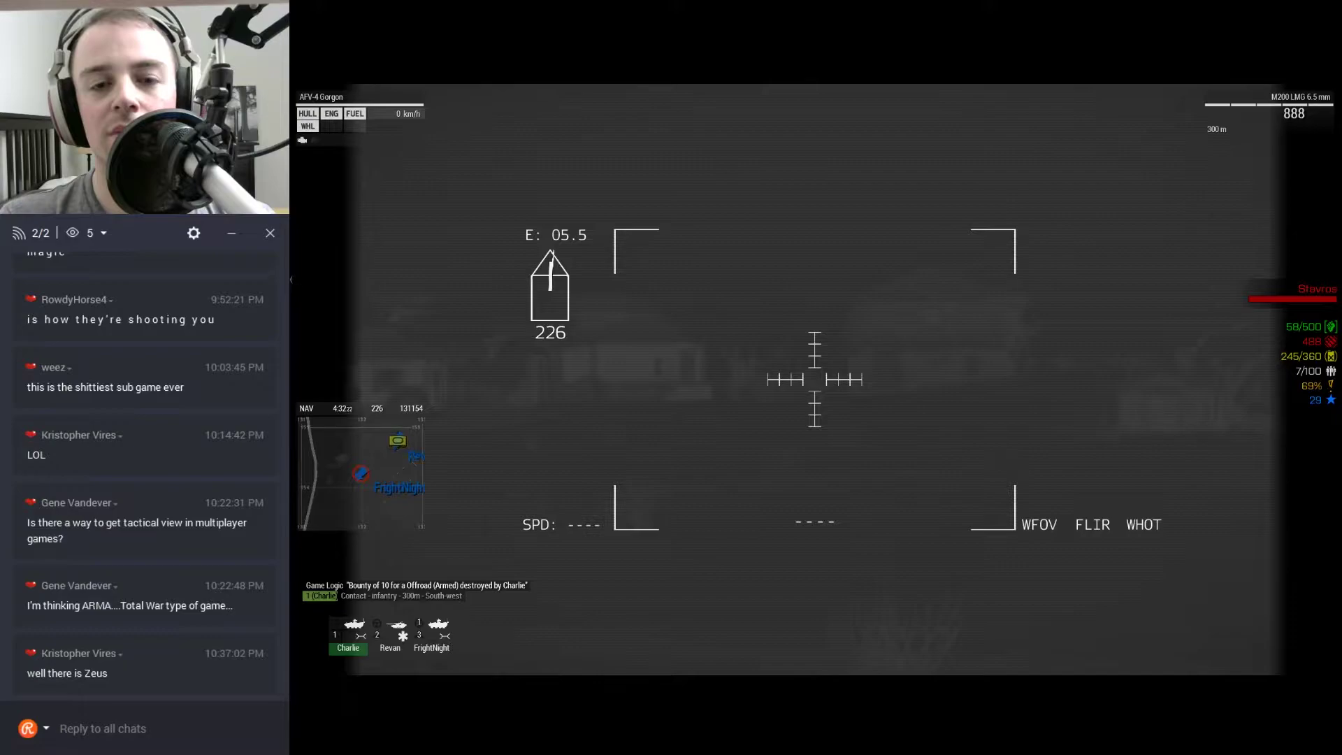
key(KP_Subtract)
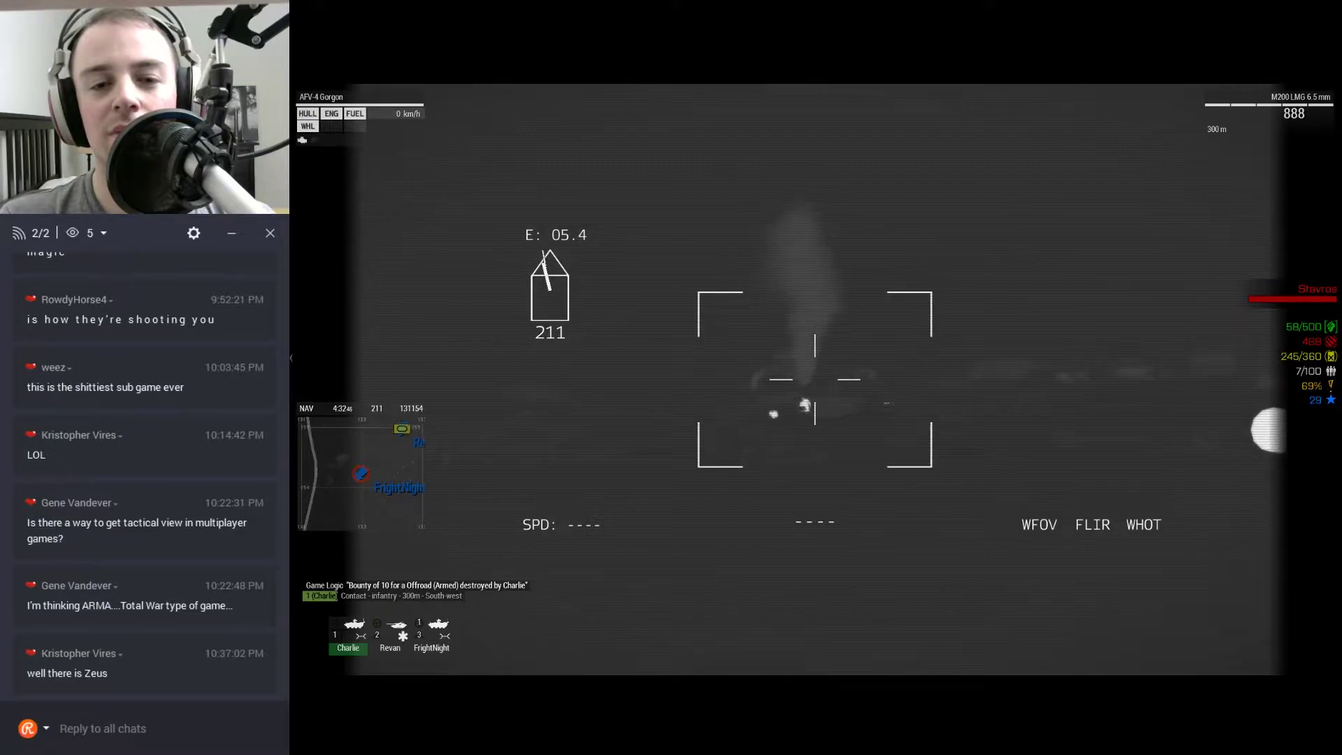
key(KP_Add)
key(KP_Subtract)
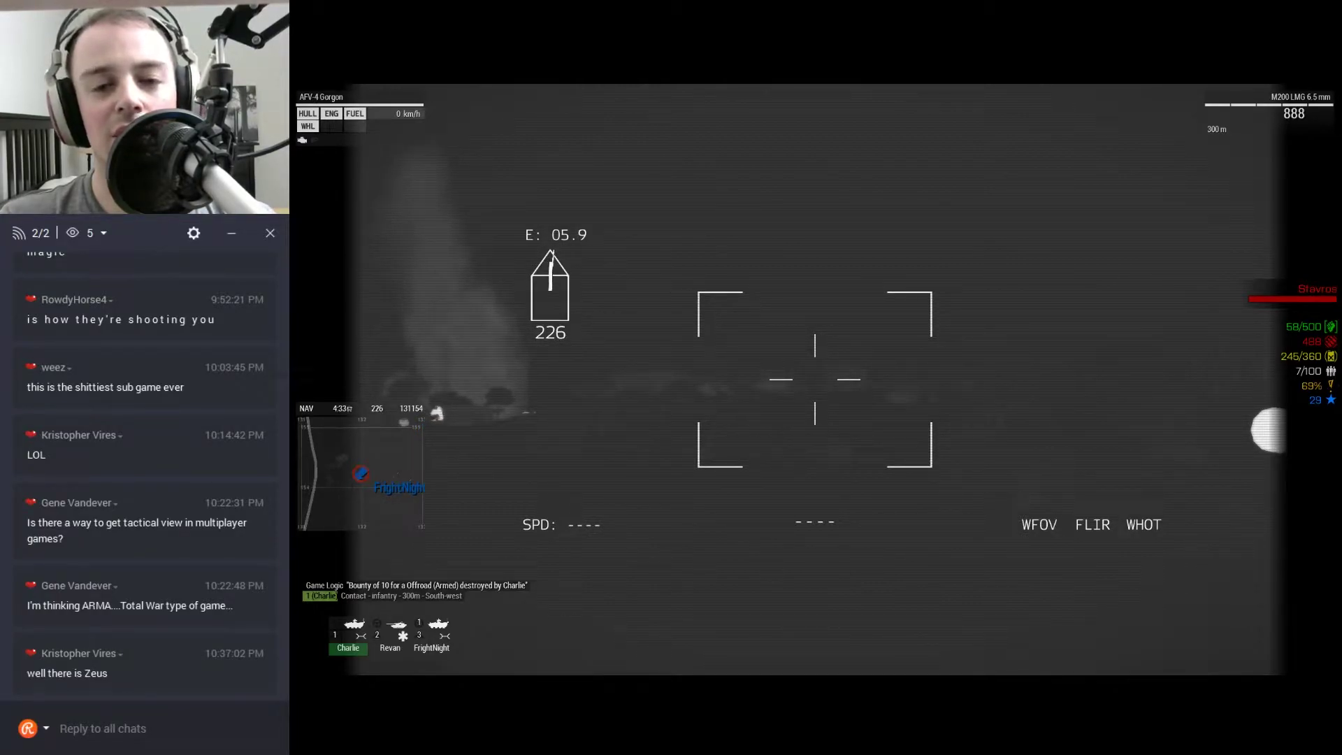
key(KP_Add)
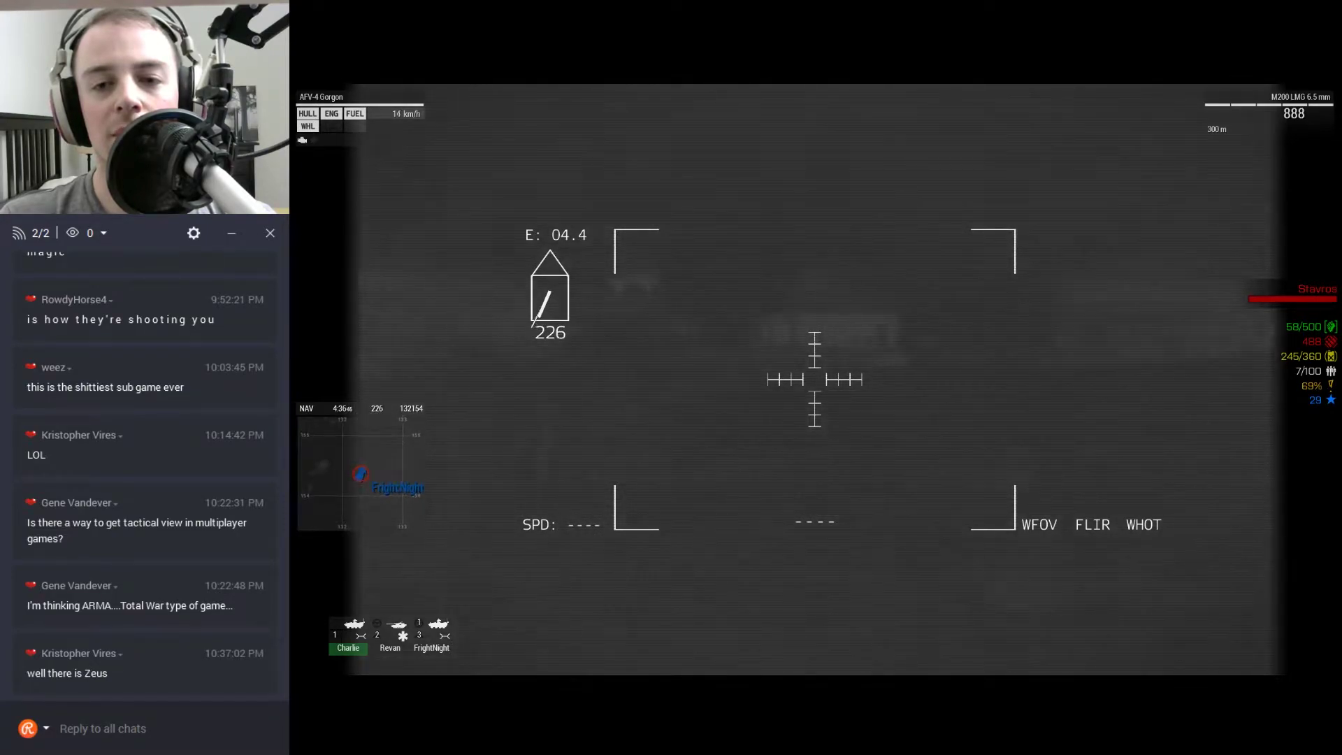
Zoom the thermal sight in and out to check the area and the smoke plume.
key(KP_Add)
key(KP_Subtract)
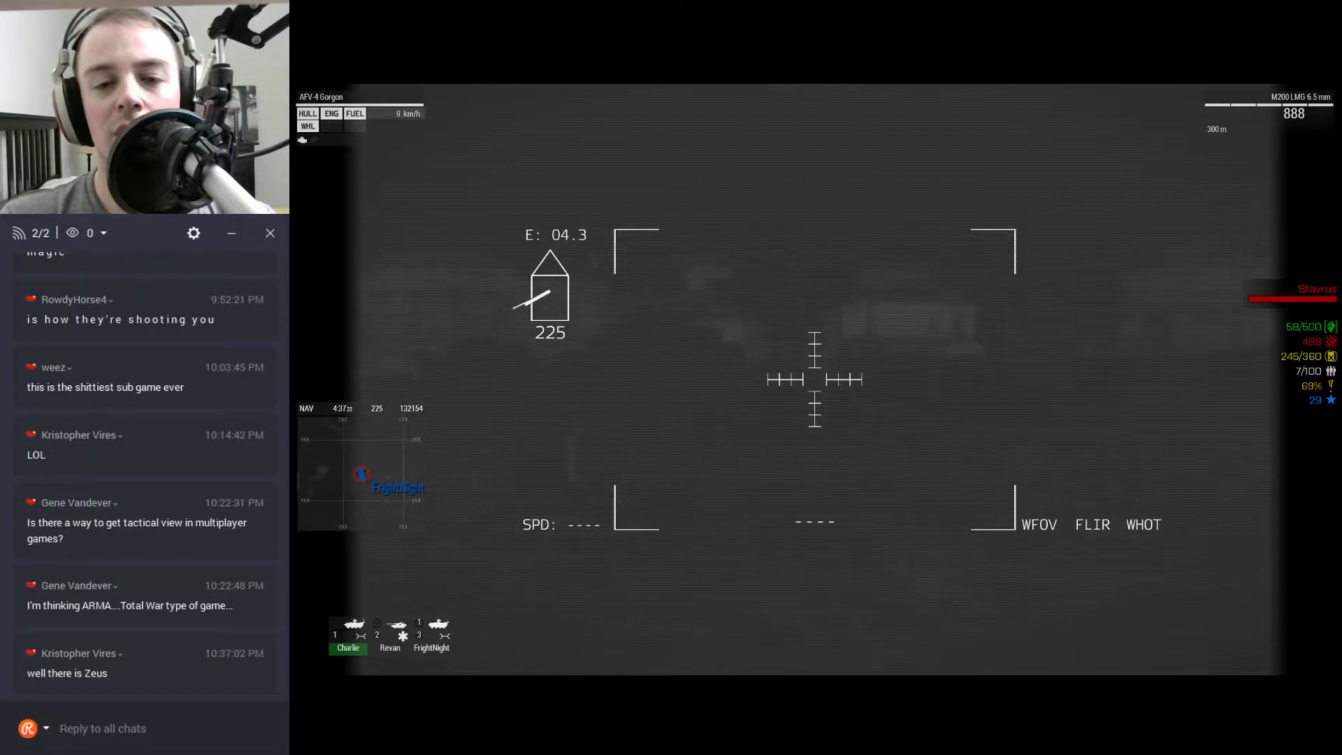
key(KP_Add)
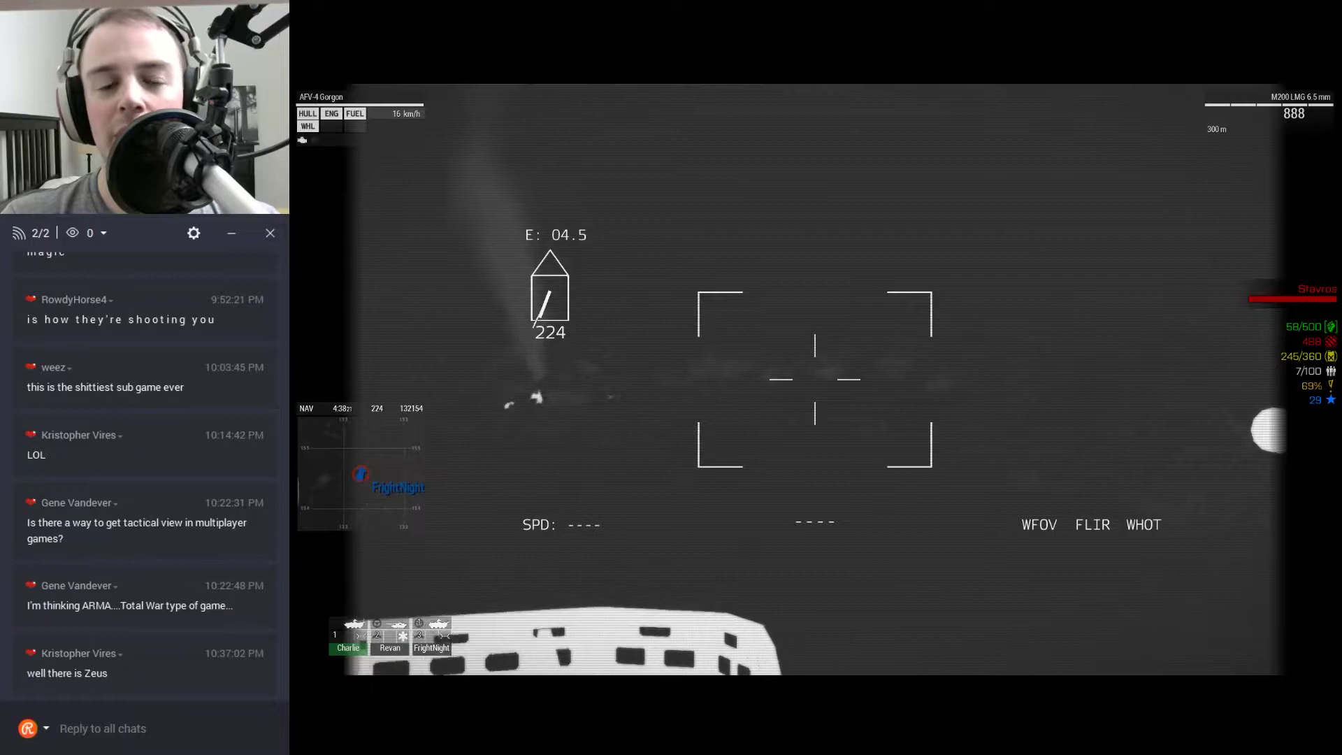
key(KP_Subtract)
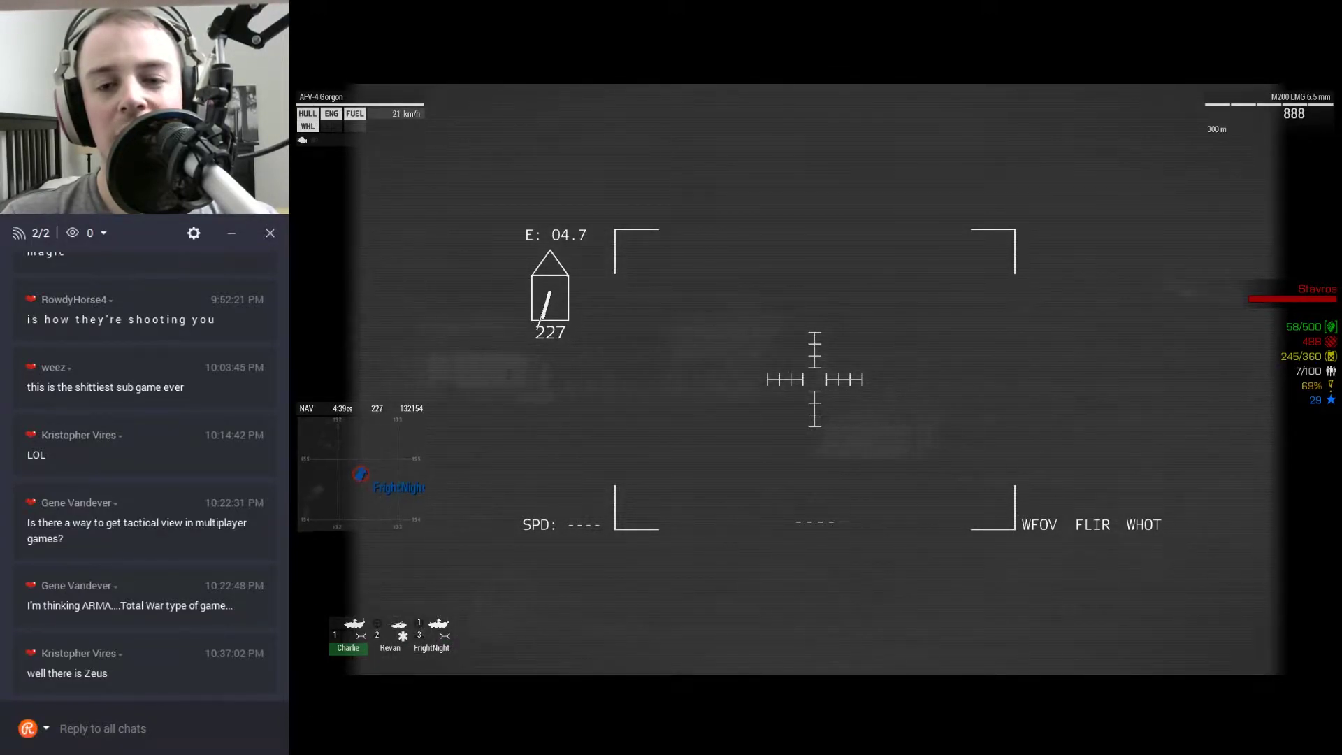
key(KP_Add)
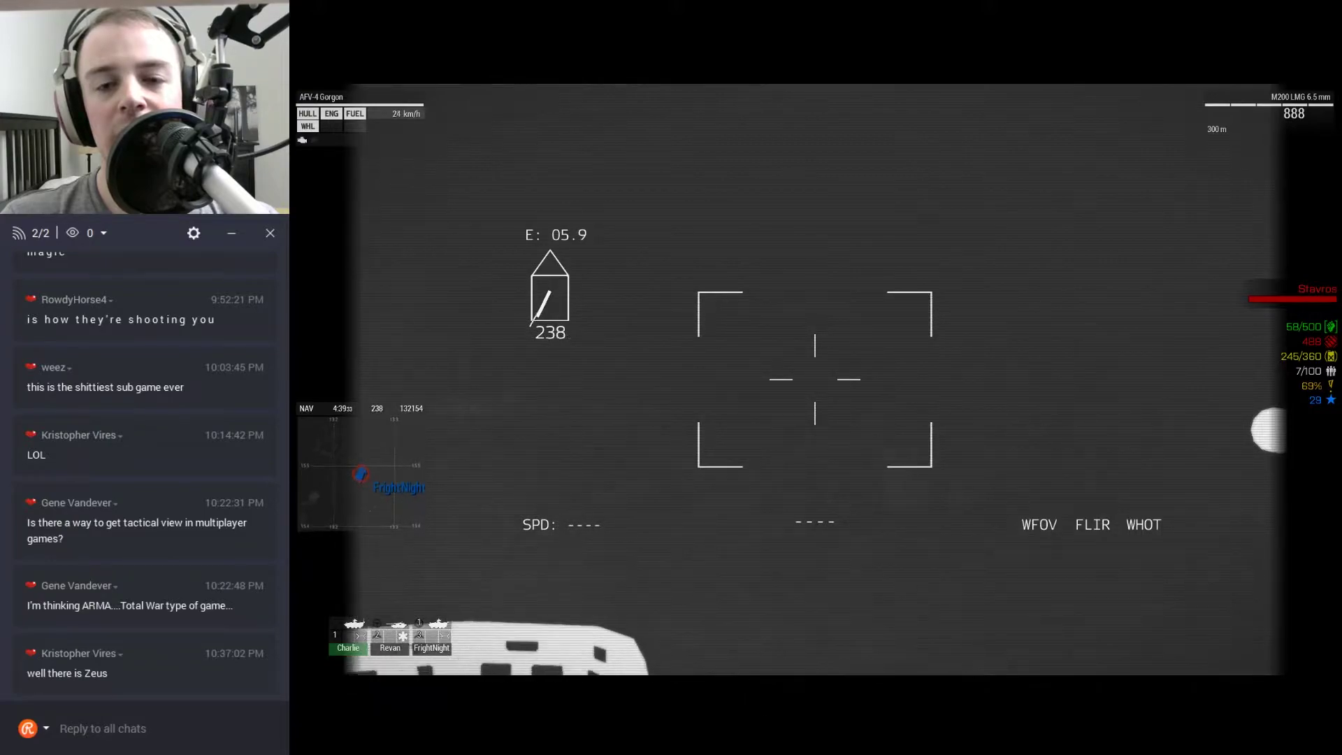
key(KP_Subtract)
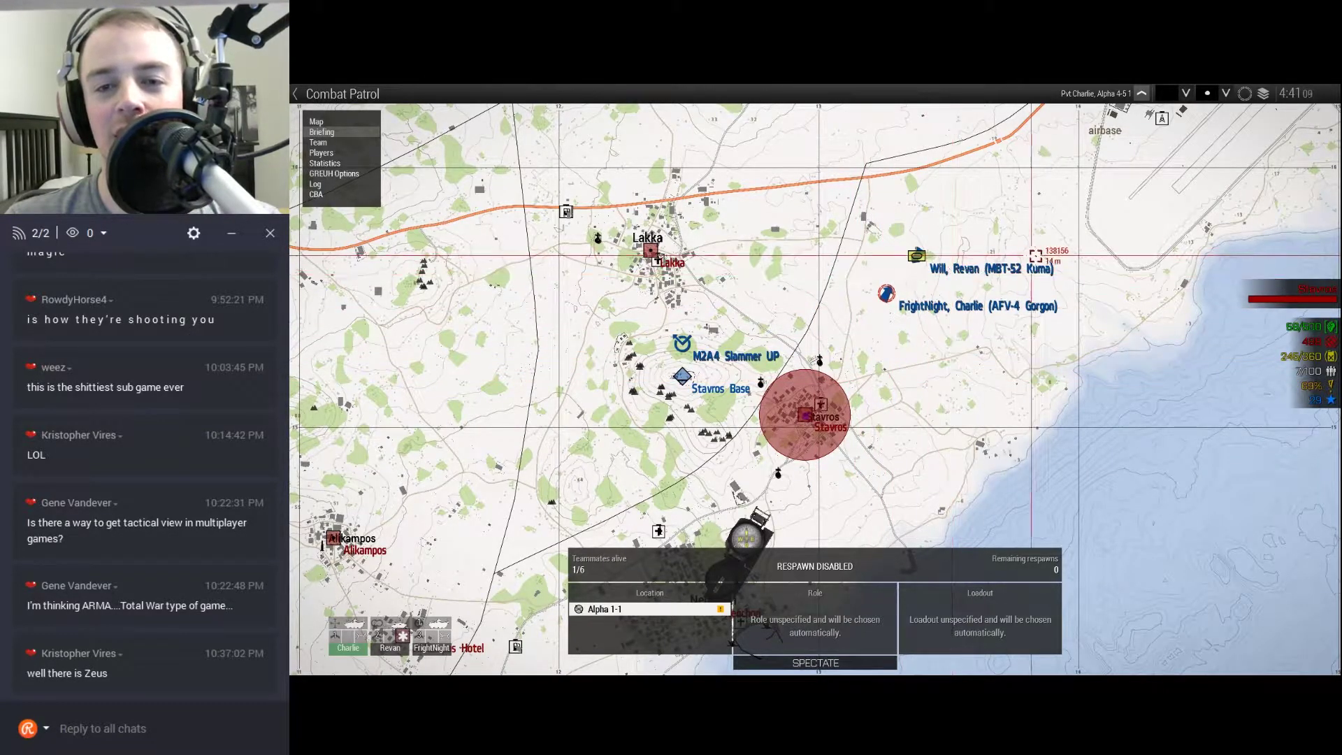
Leave the map for the Gorgon's thermal view beside the building.
key(m)
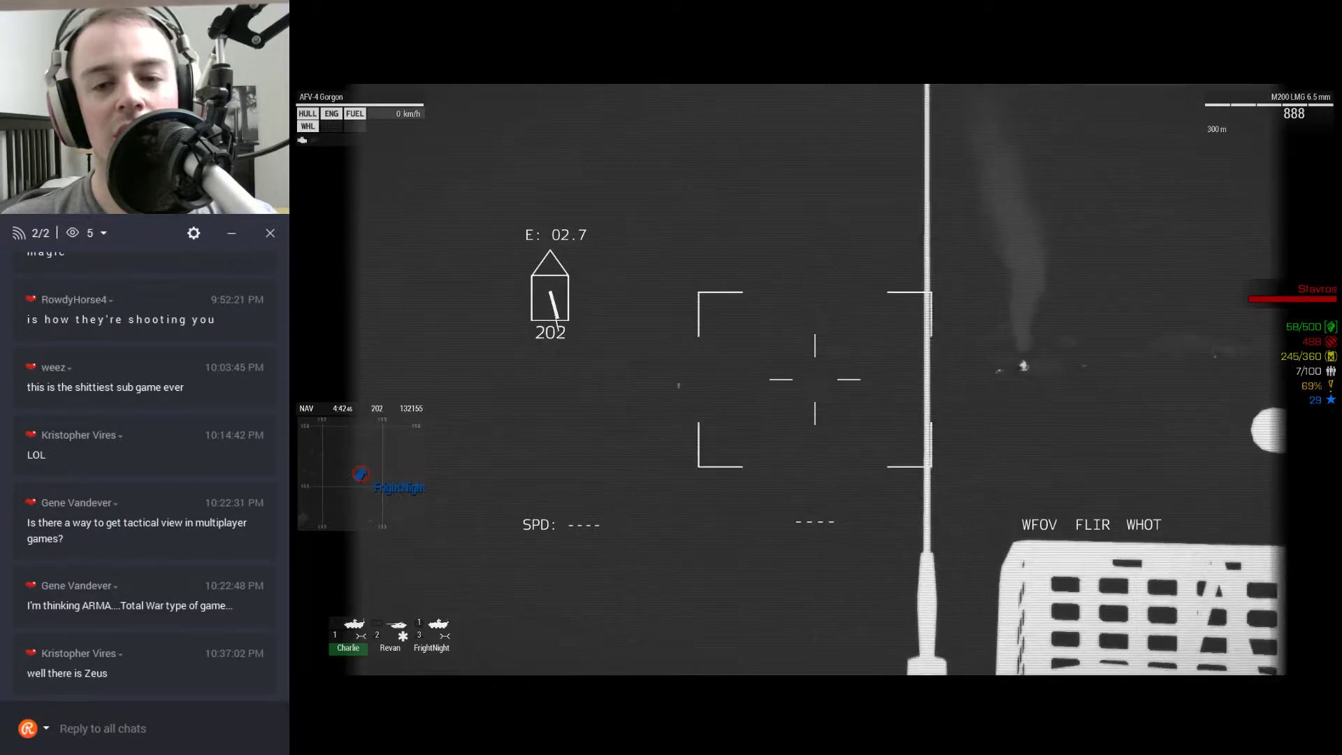
Zoom in, fire a machine-gun burst at the buildings, switch weapons, and close the map.
key(KP_Add)
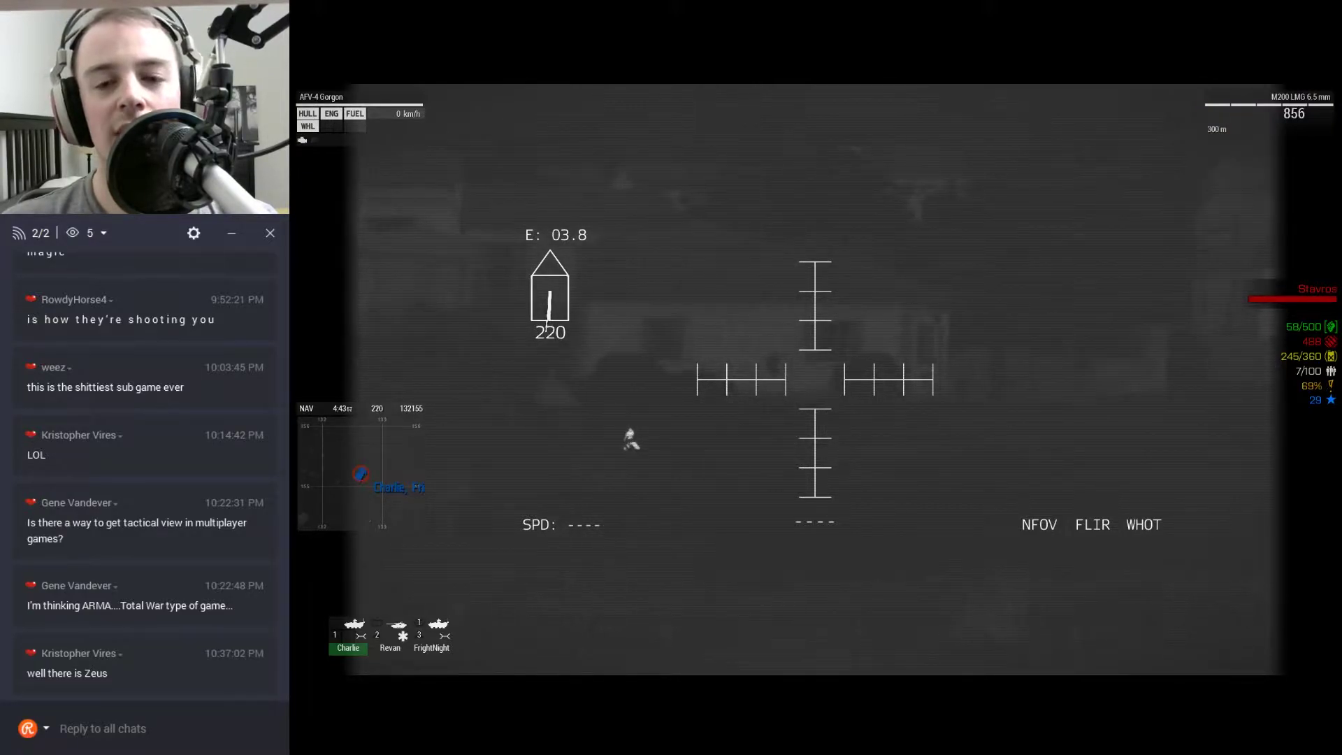
key(KP_Subtract)
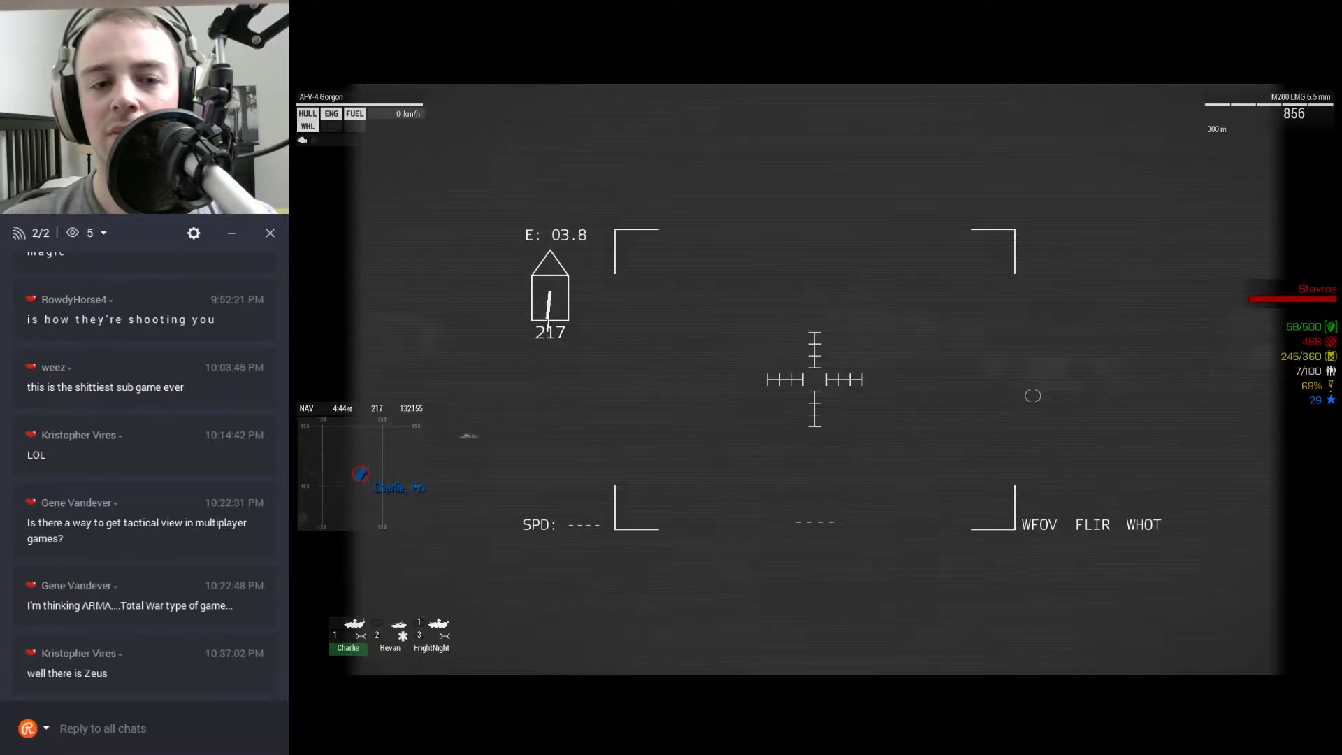
key(KP_Add)
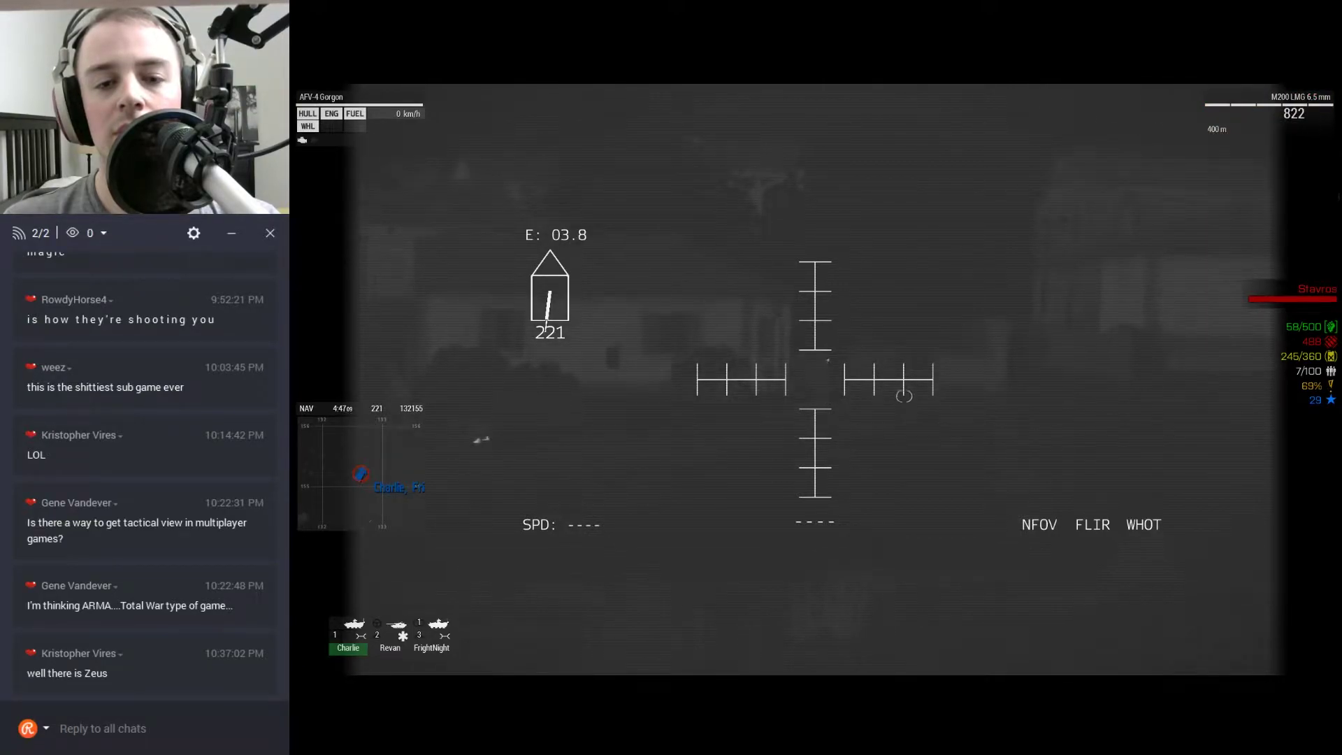
click(814, 379)
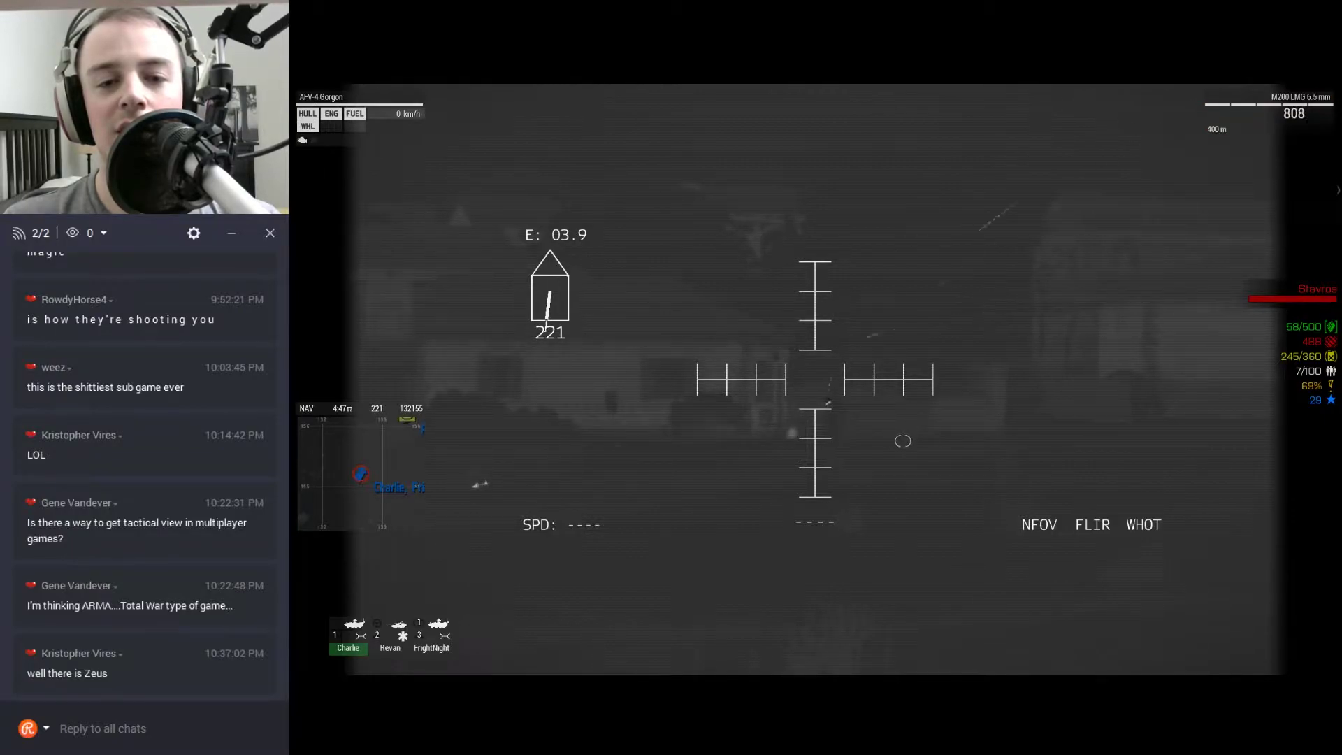
key(f)
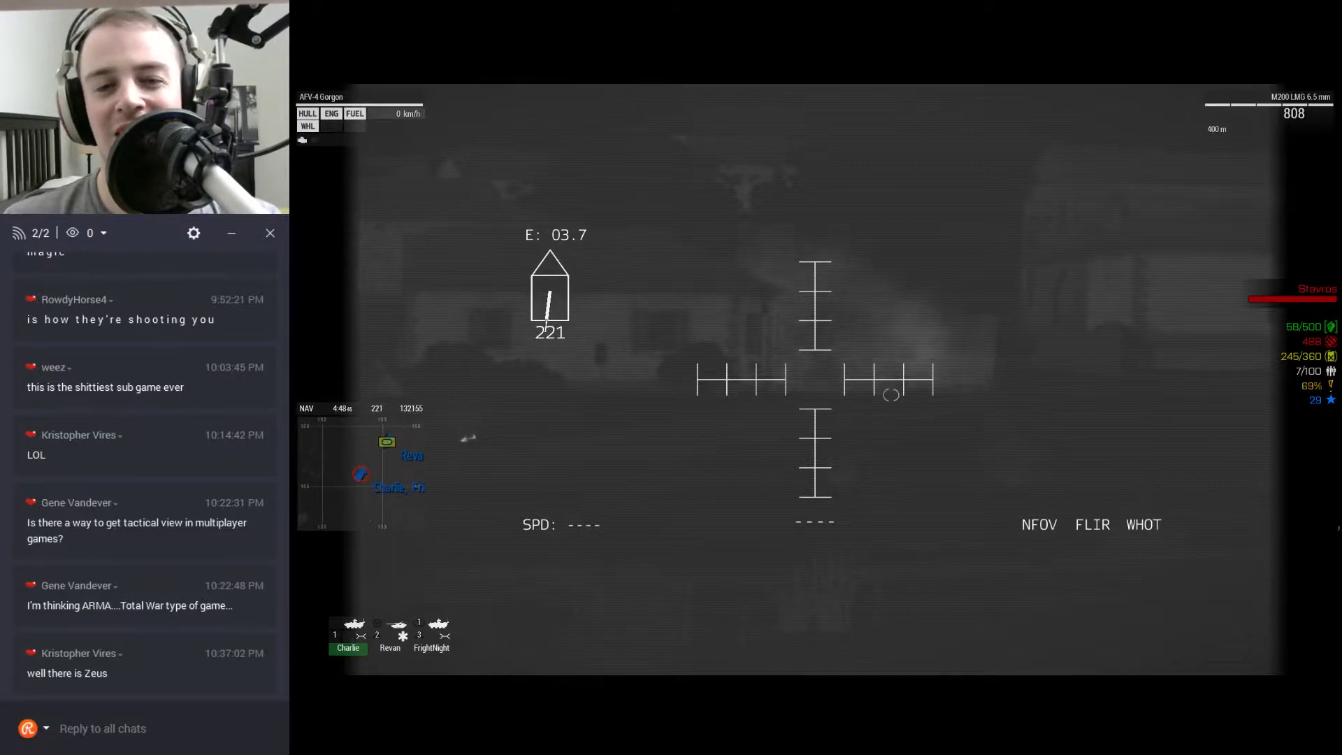
key(KP_Subtract)
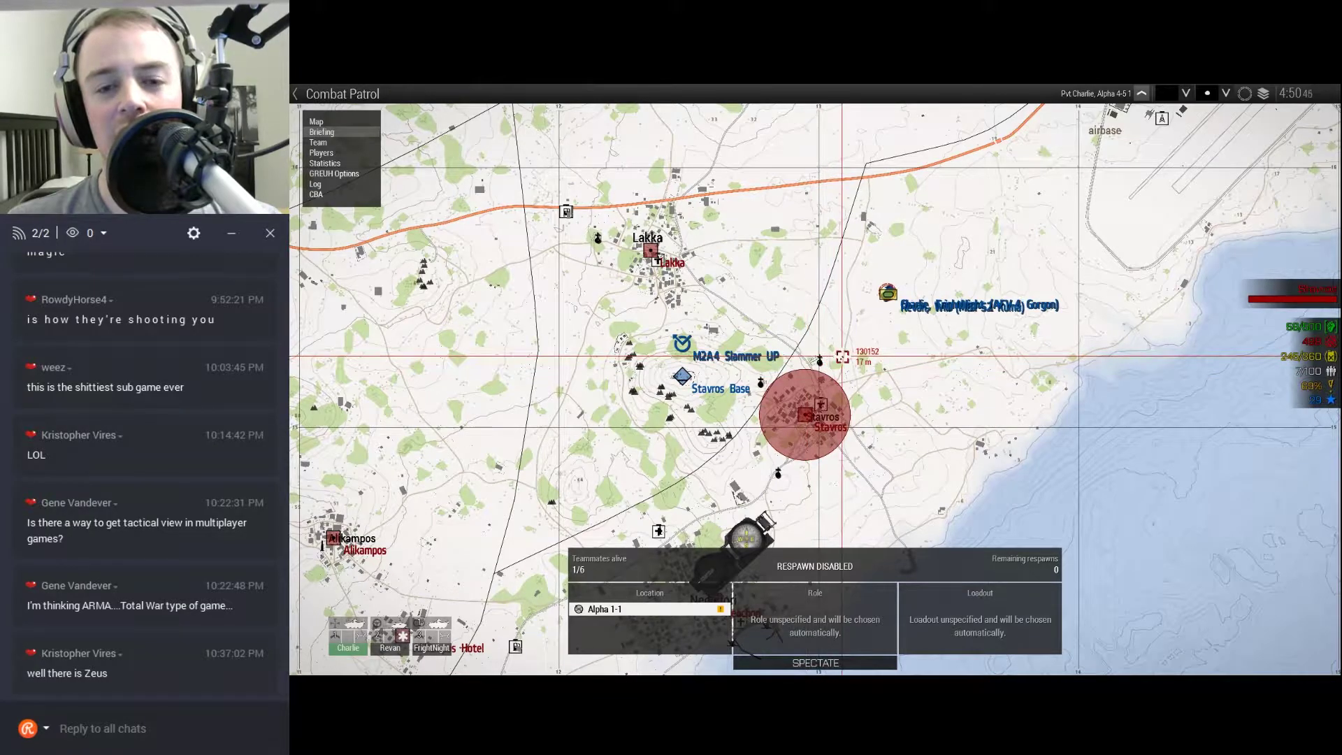
key(m)
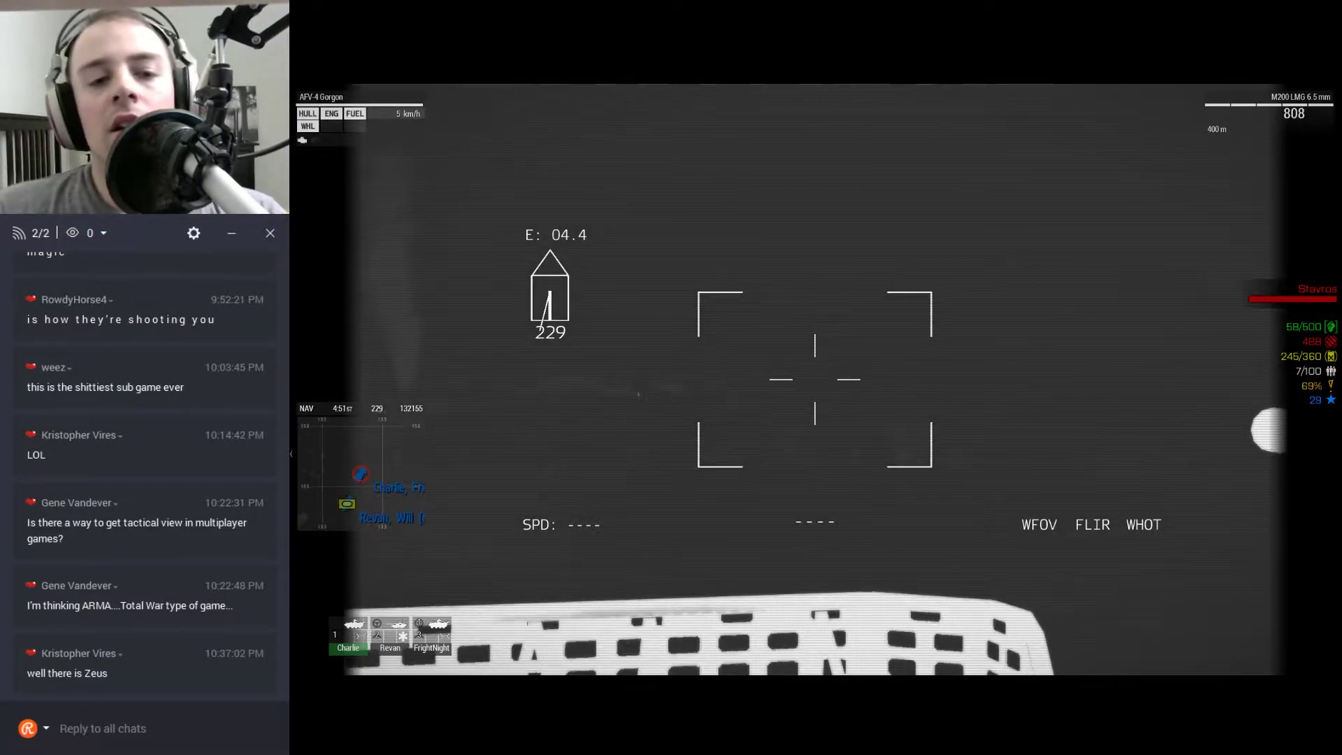
Zoom onto the walking soldier and nearby tank, glancing at the scoreboard.
key(KP_Add)
key(KP_Subtract)
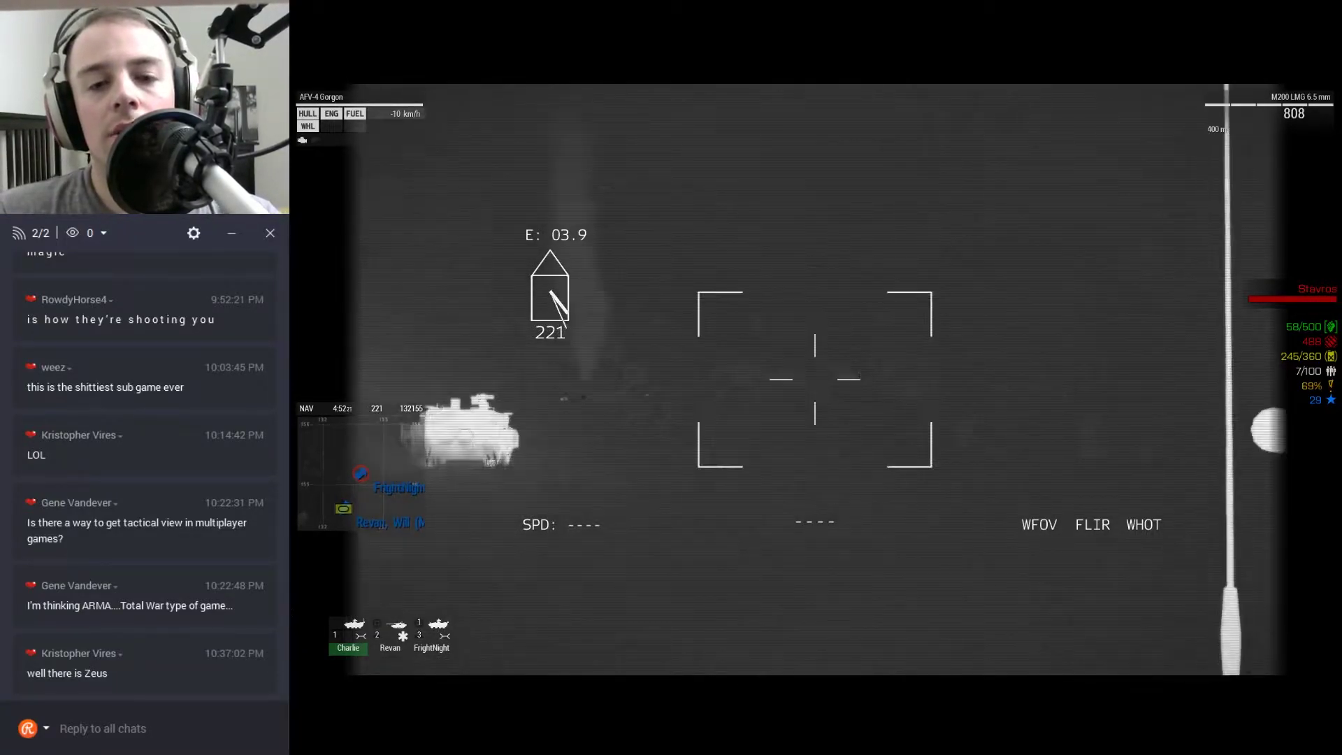
key(p)
key(p)
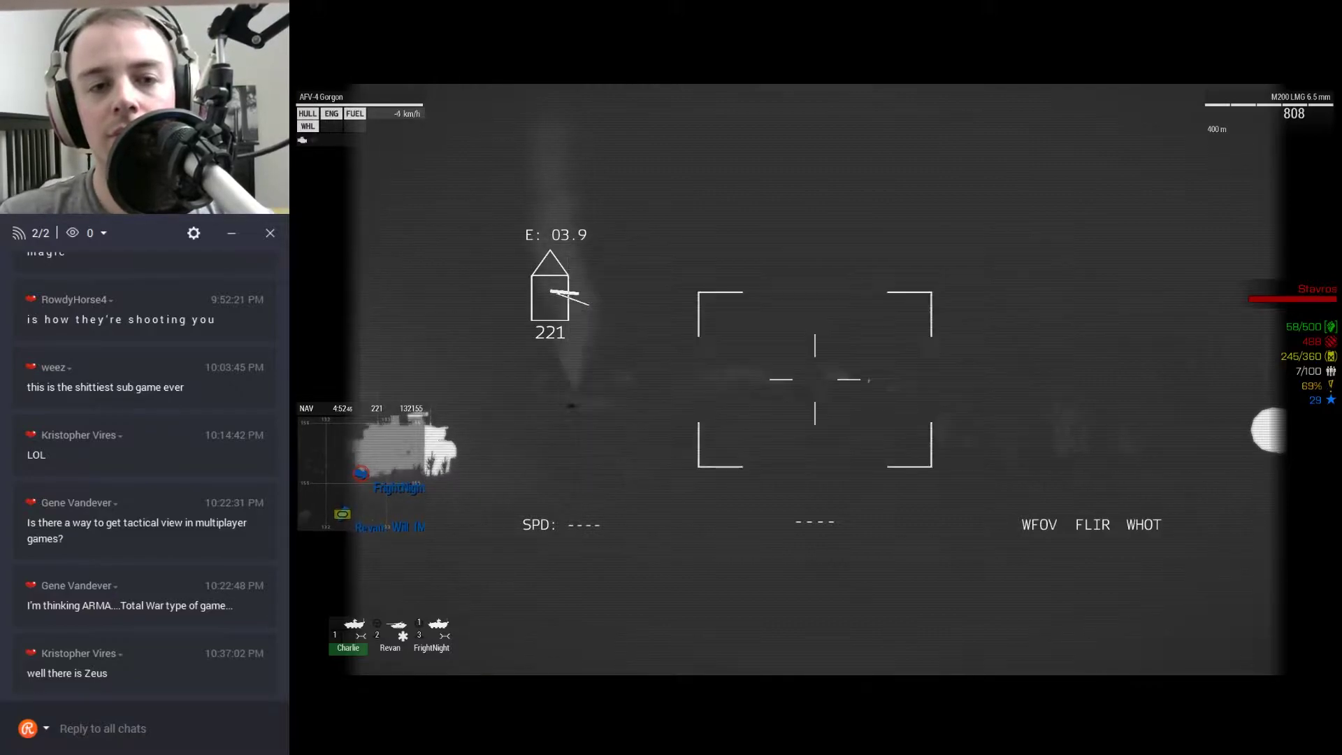
key(KP_Add)
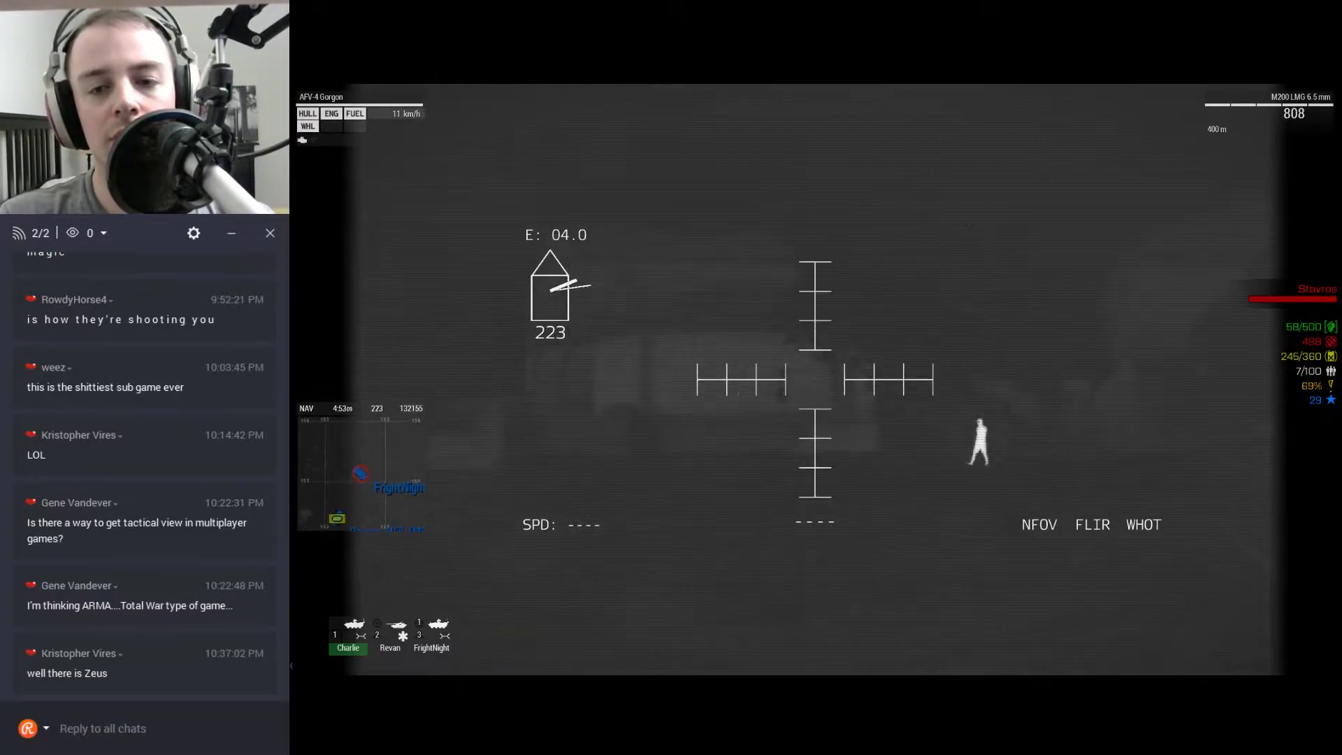
key(KP_Subtract)
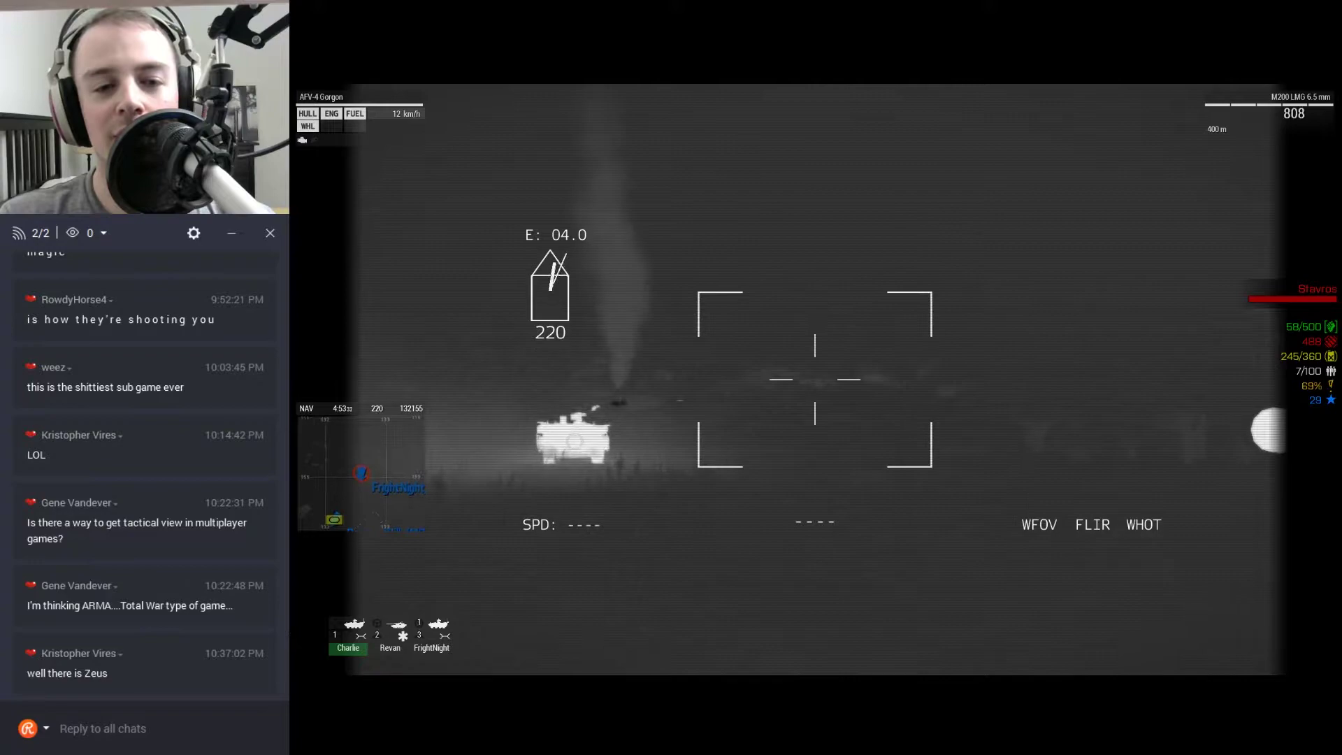
Keep scanning toward the soldiers and tanks ahead with the thermal zoom.
key(KP_Add)
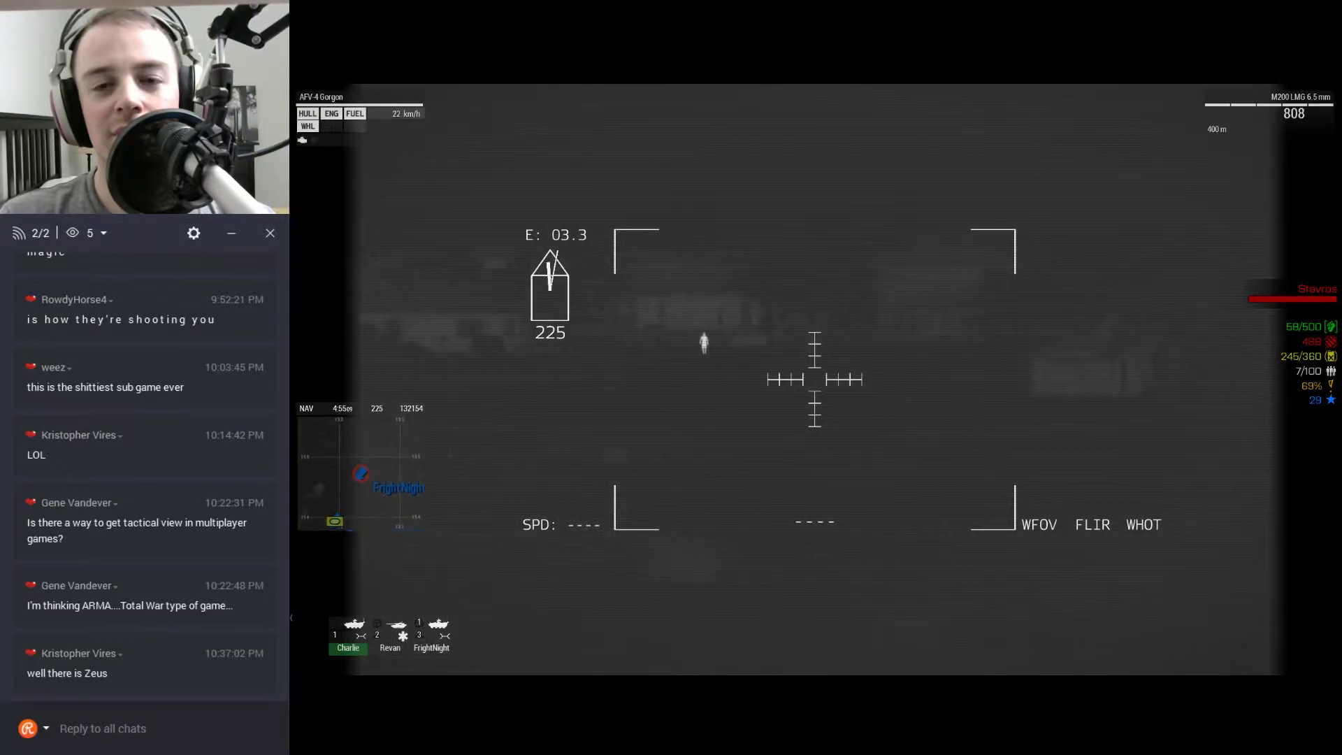
key(KP_Subtract)
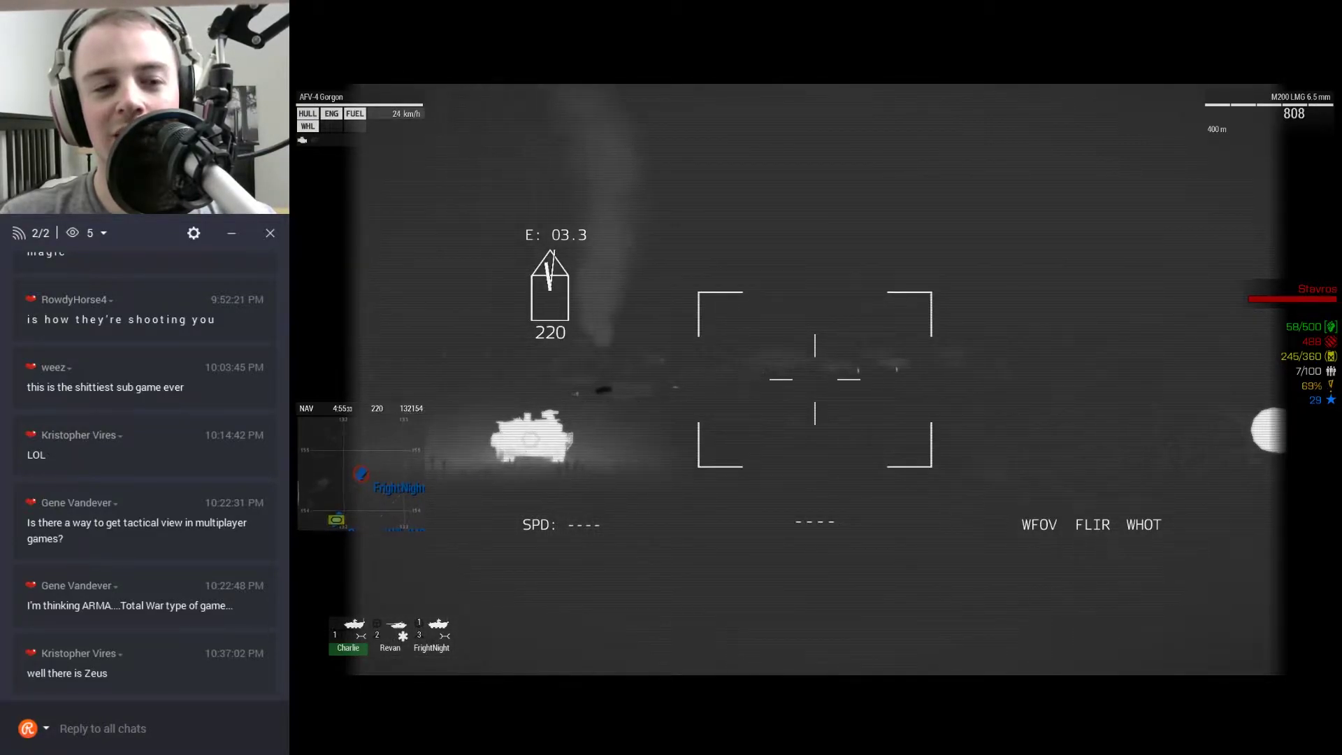
key(KP_Add)
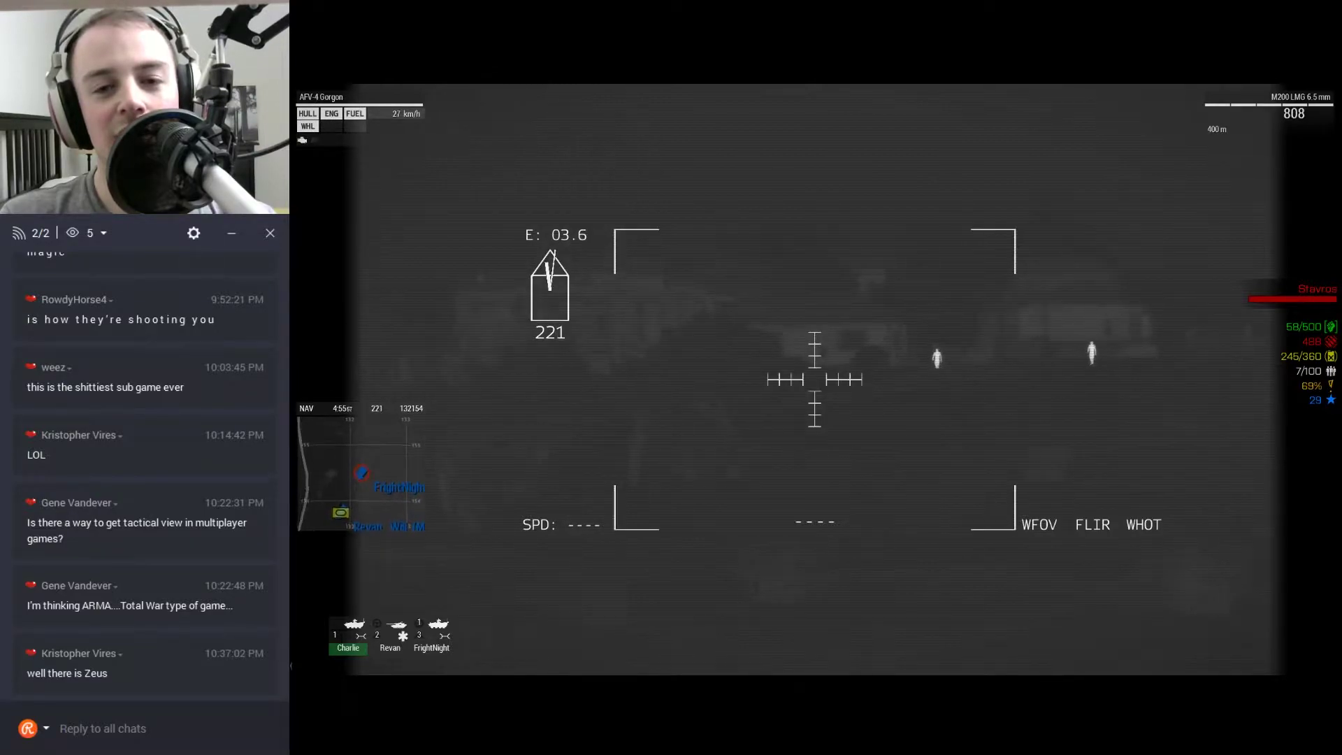
key(KP_Subtract)
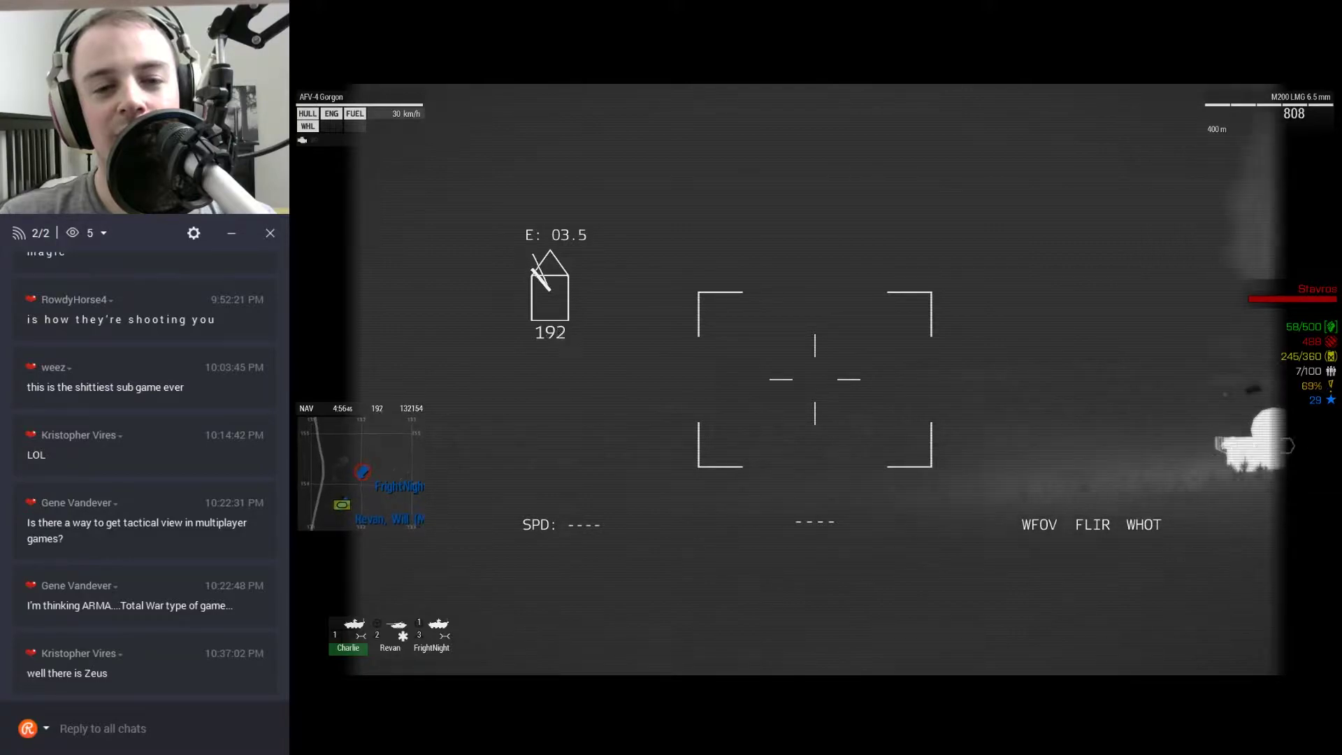
key(KP_Add)
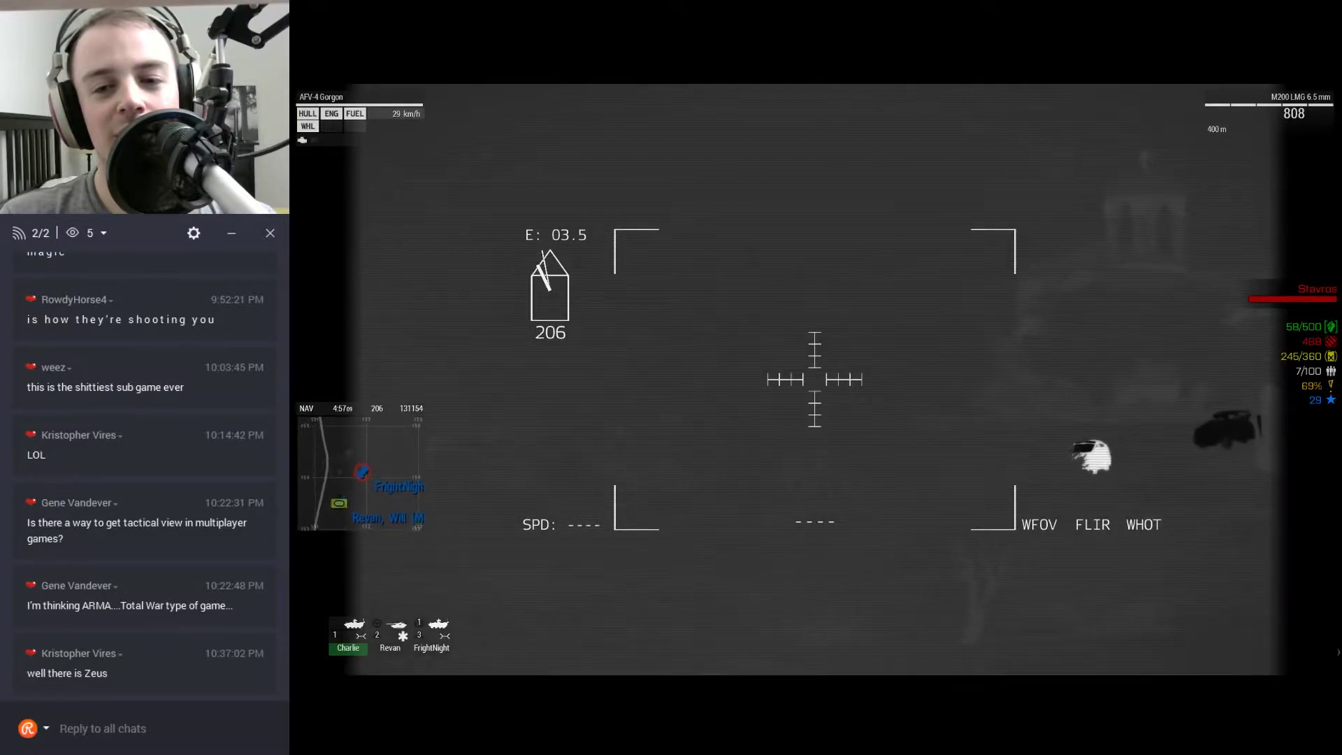
key(KP_Subtract)
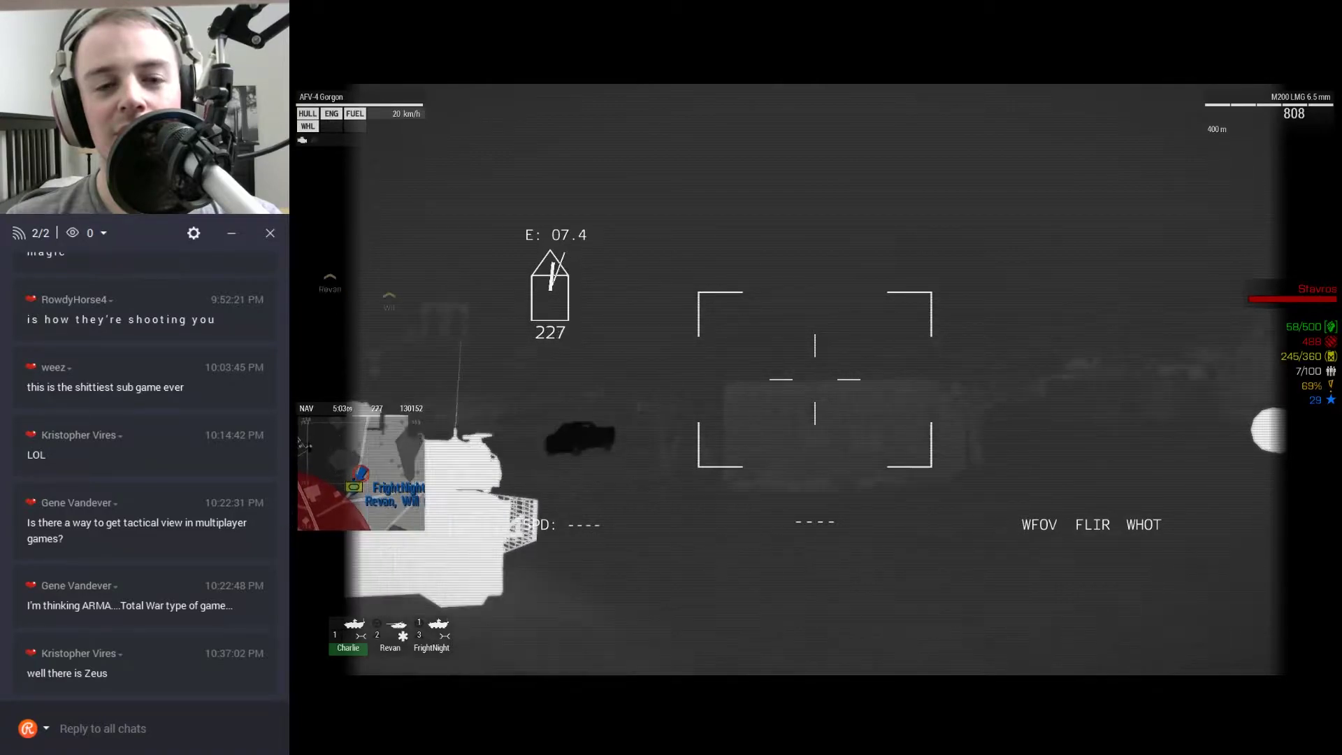
Switch the sight back to FLIR white-hot and set the gun's range to 200 m.
key(n)
key(n)
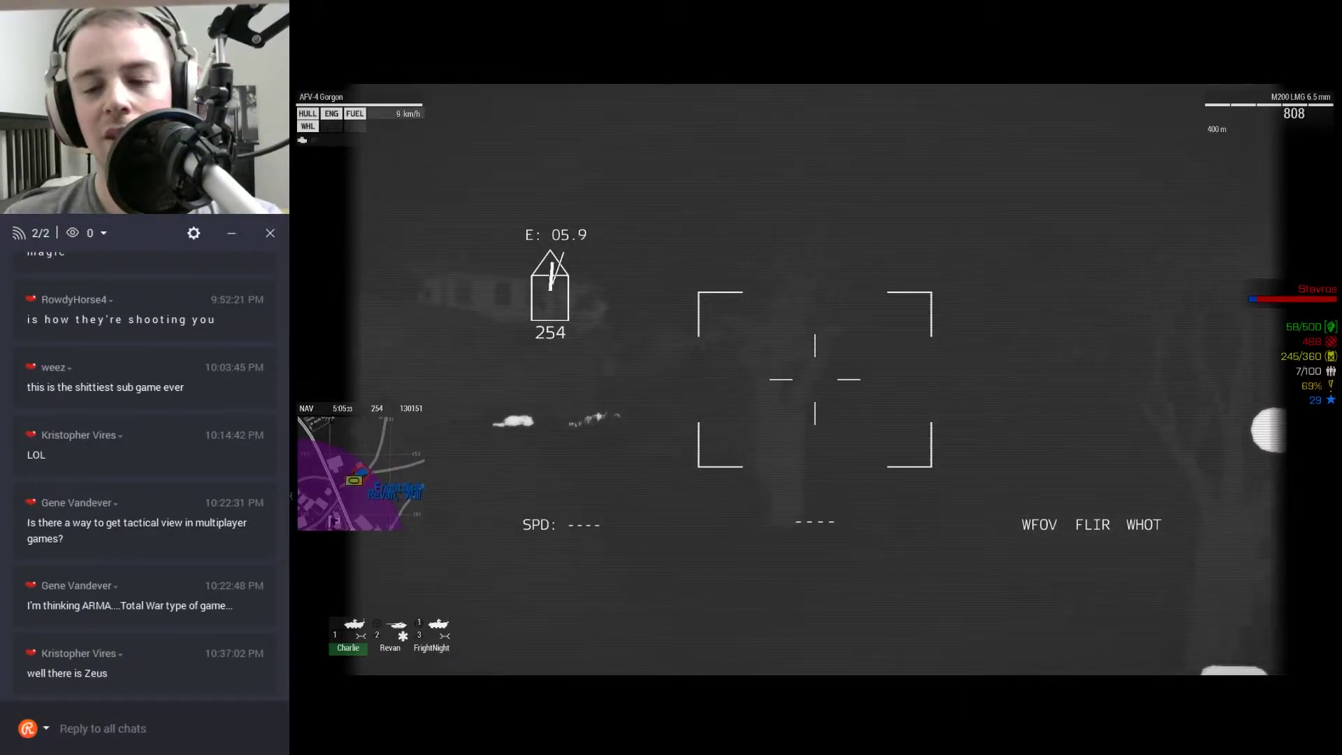
key(Page_Down)
key(Page_Down)
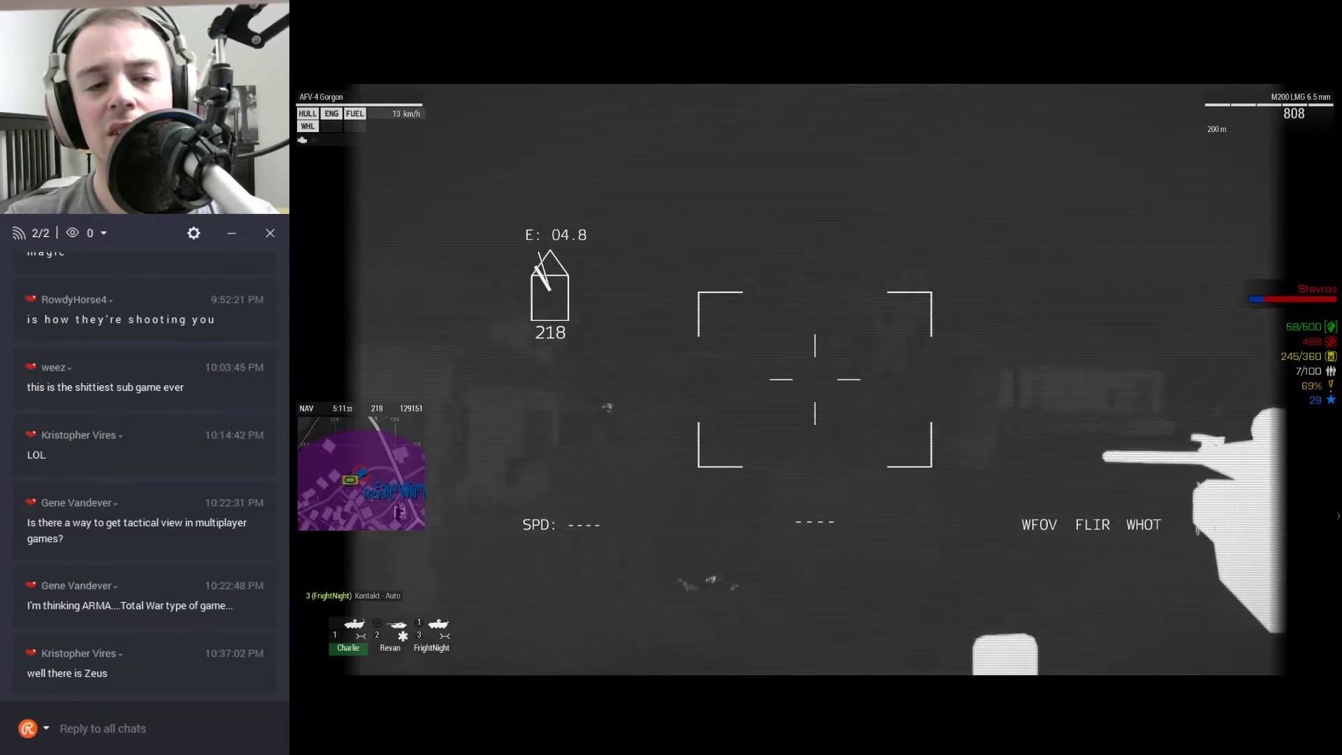
Fire at the enemy infantry, then switch to the machine gun and keep firing.
click(815, 379)
click(815, 379)
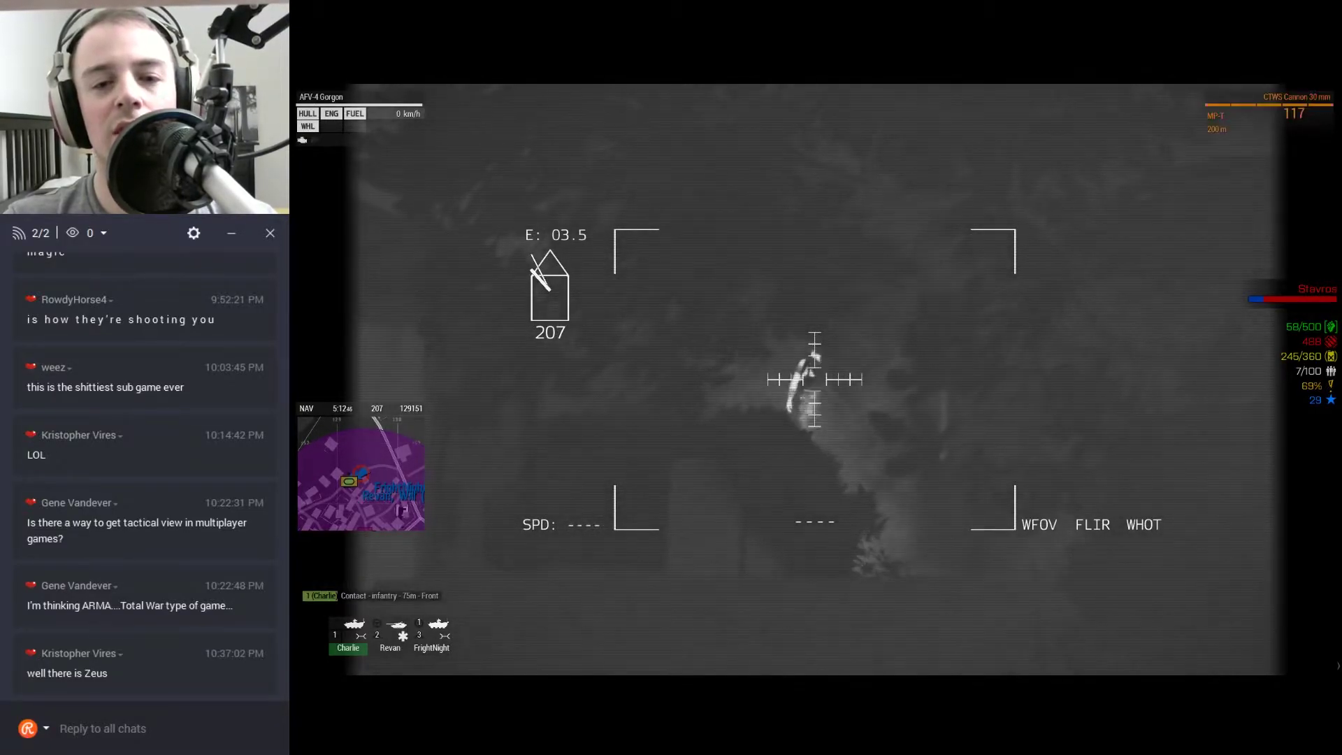
key(f)
click(815, 379)
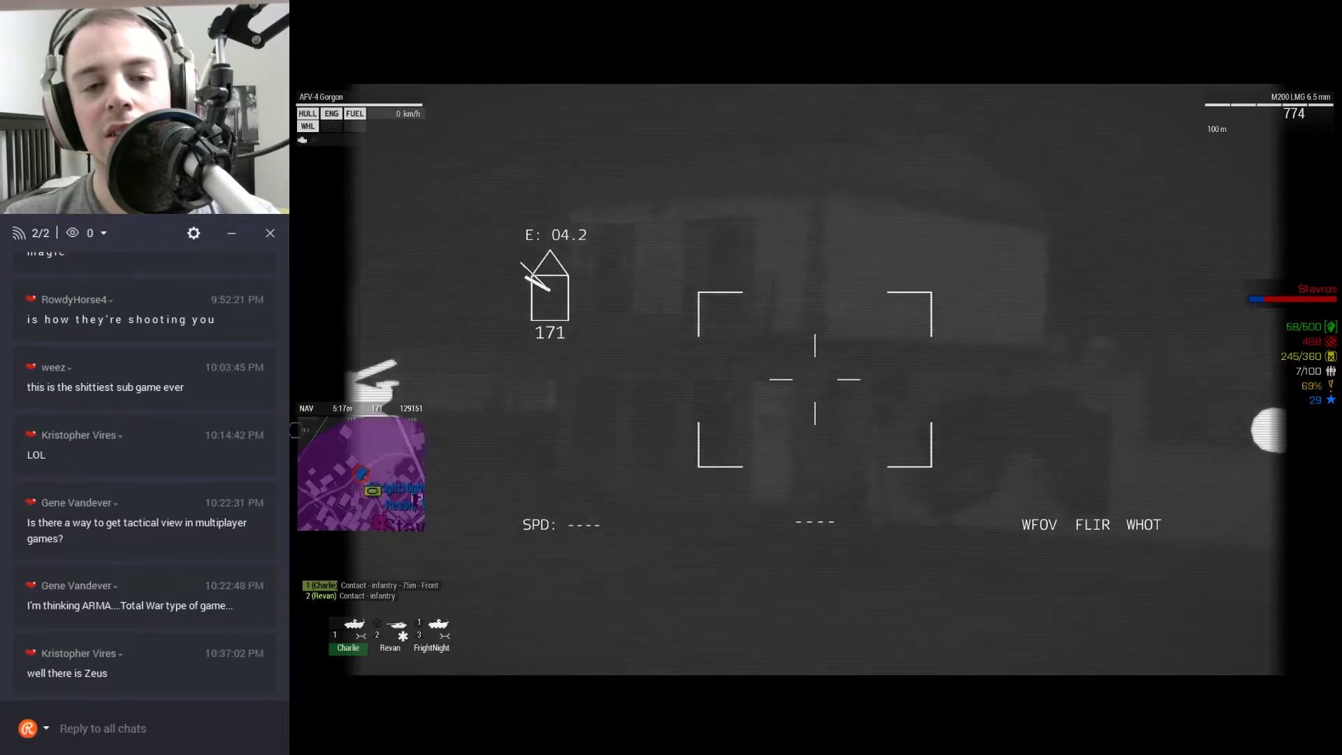
Zoom in and fire two machine-gun bursts at the enemy soldier.
key(KP_Add)
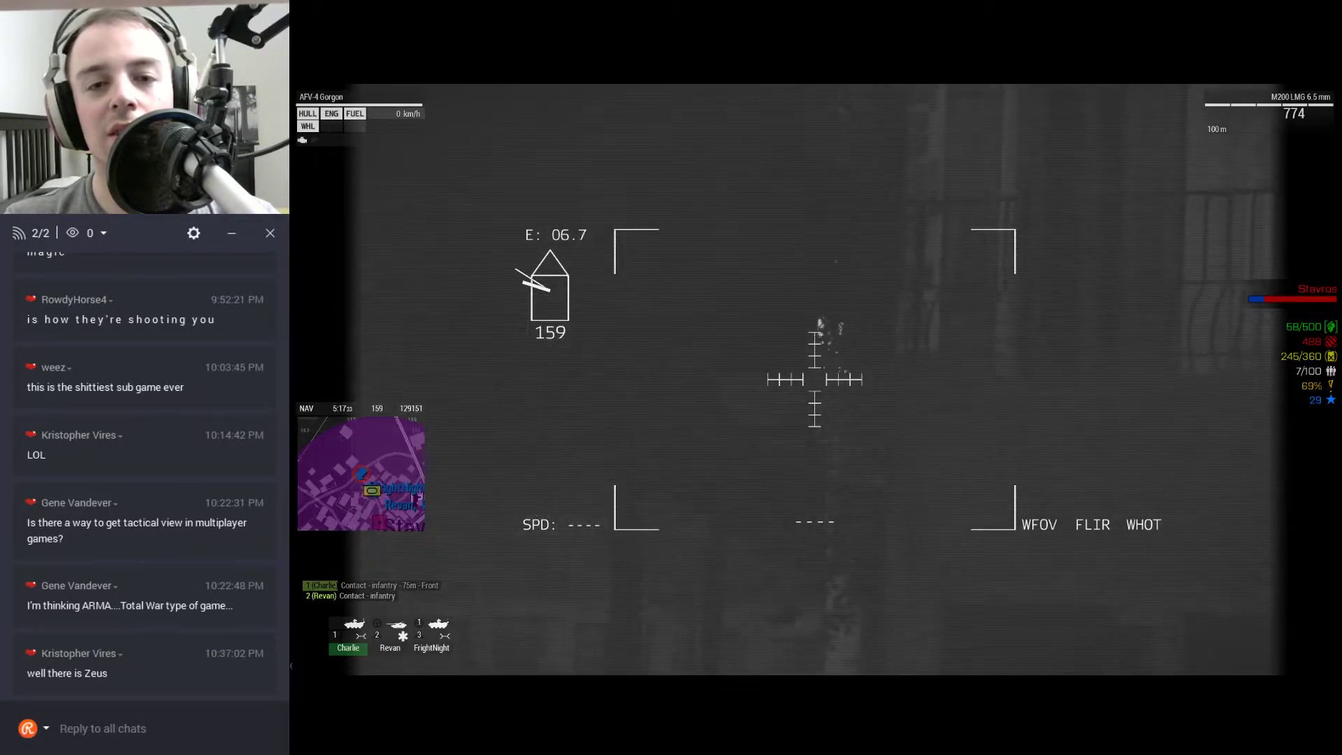
click(815, 379)
click(814, 378)
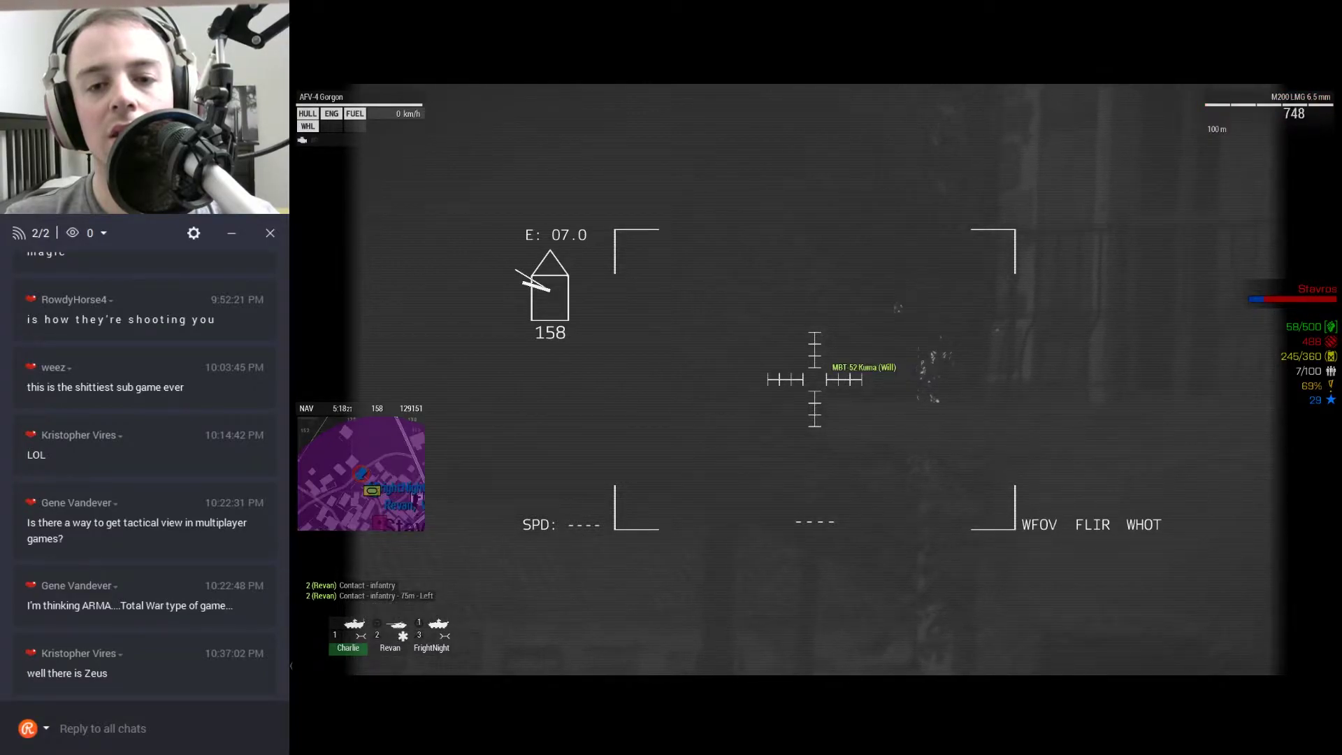
key(KP_Subtract)
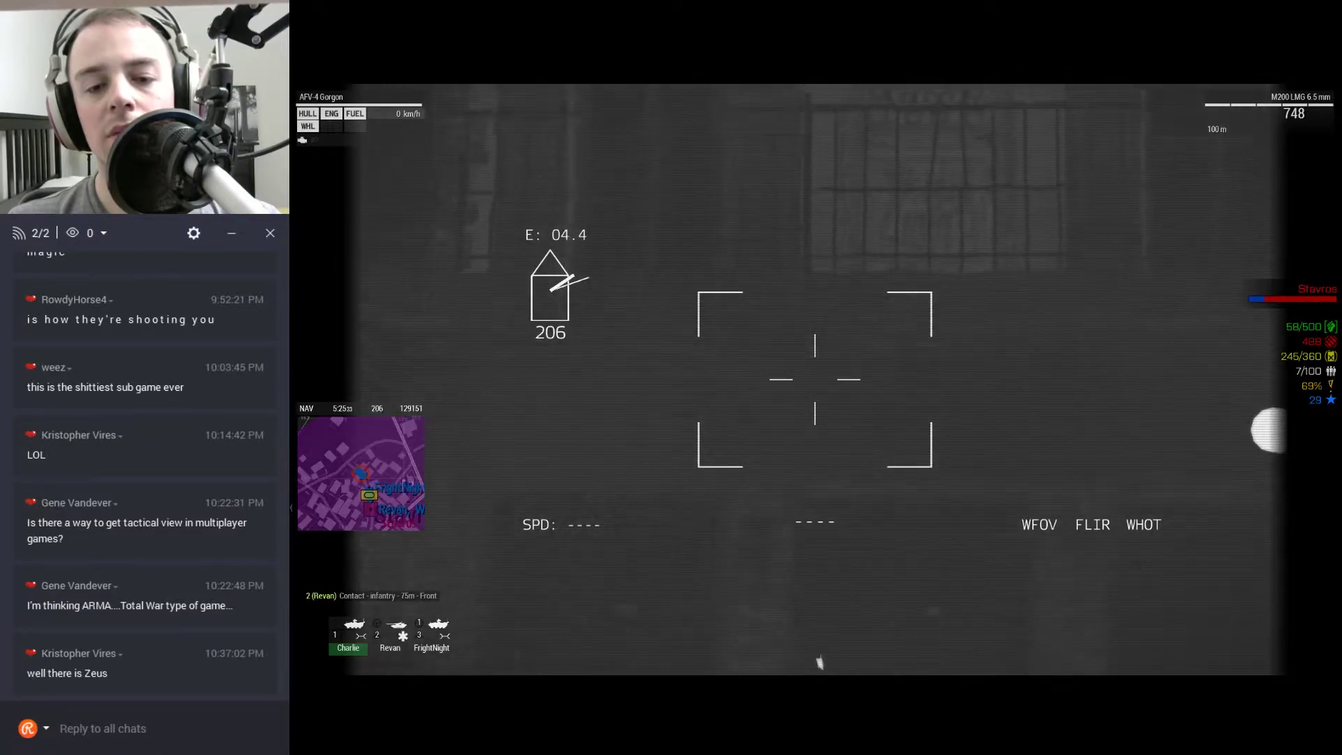
Select the machine gun and toggle the sight between daylight and thermal views.
key(f)
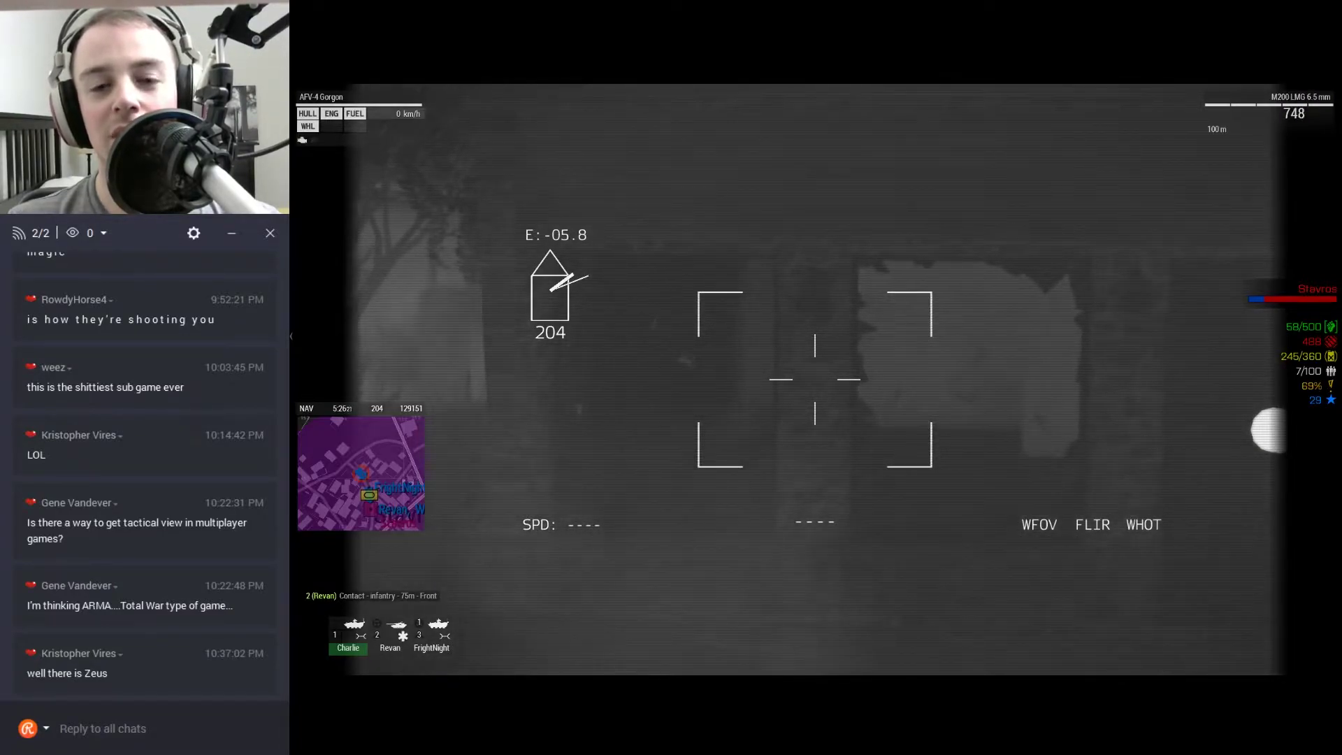
key(n)
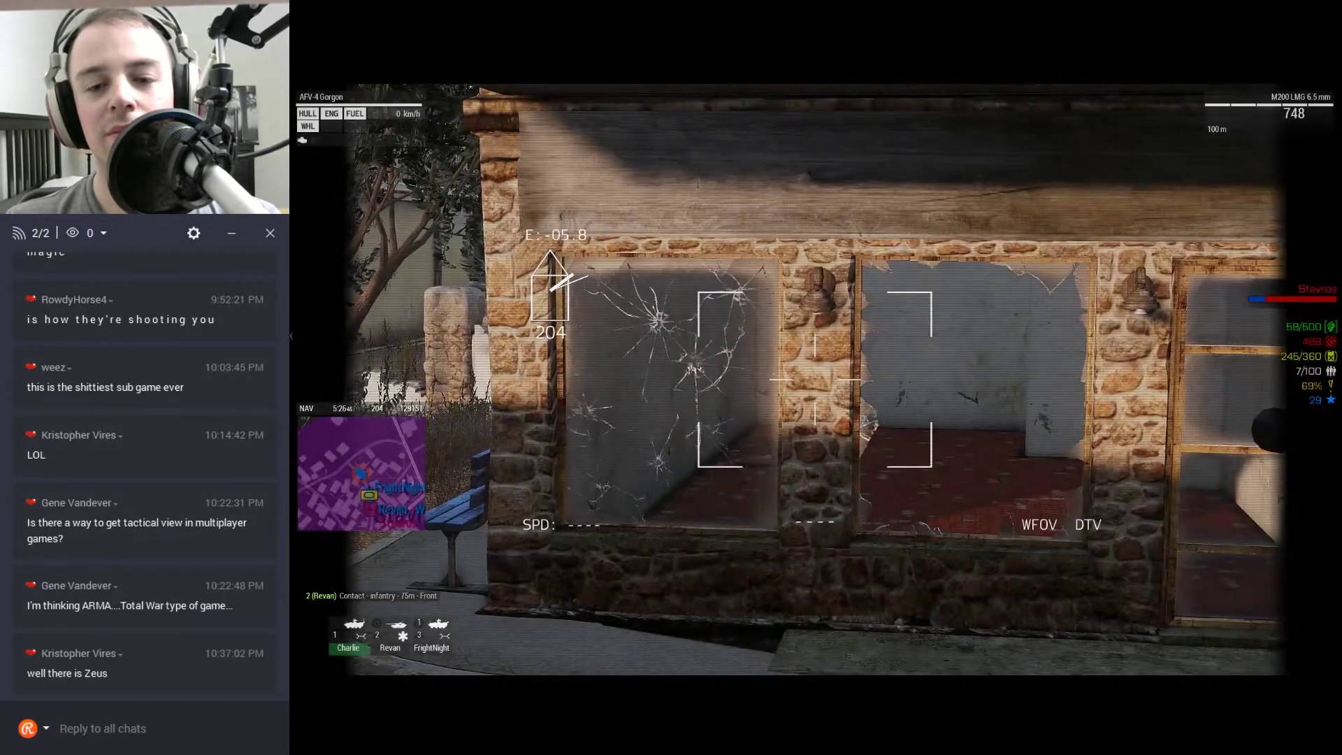
key(n)
key(n)
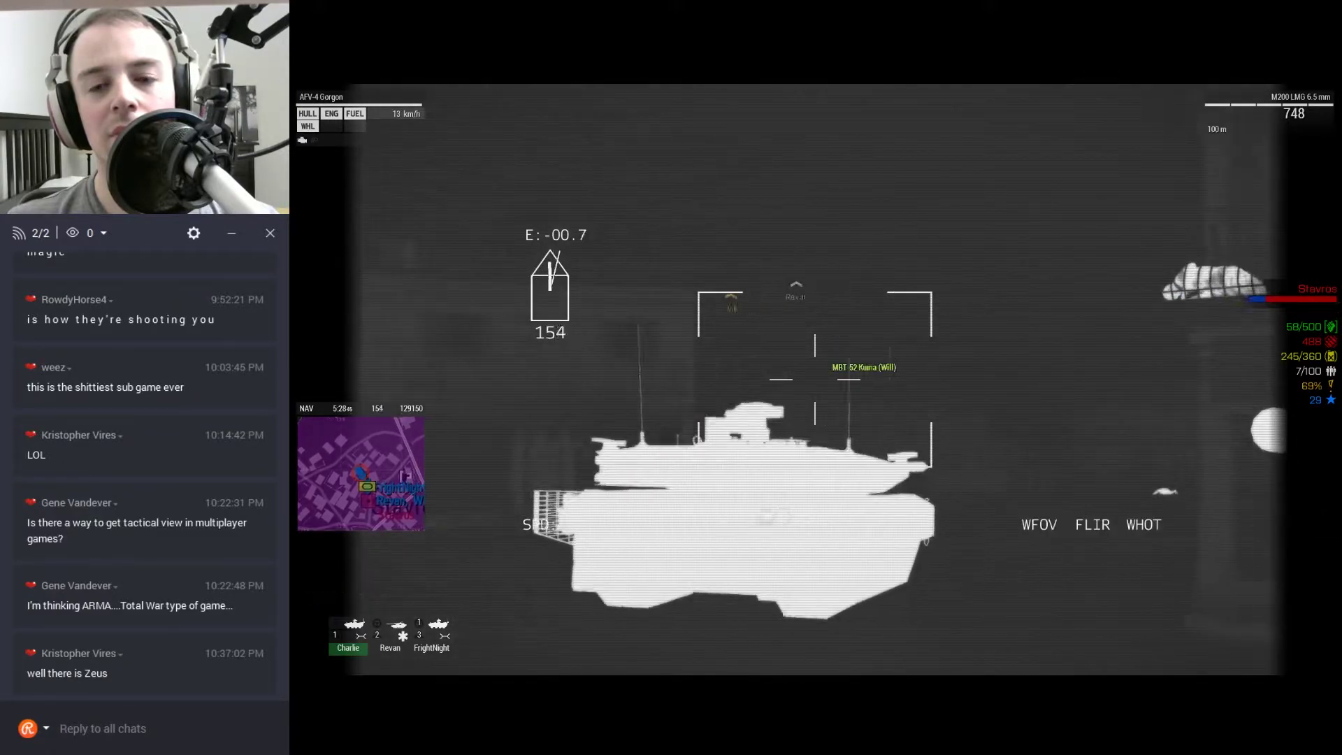
Fire at the red shed in daylight view, drive forward, and switch to white-hot thermal.
key(n)
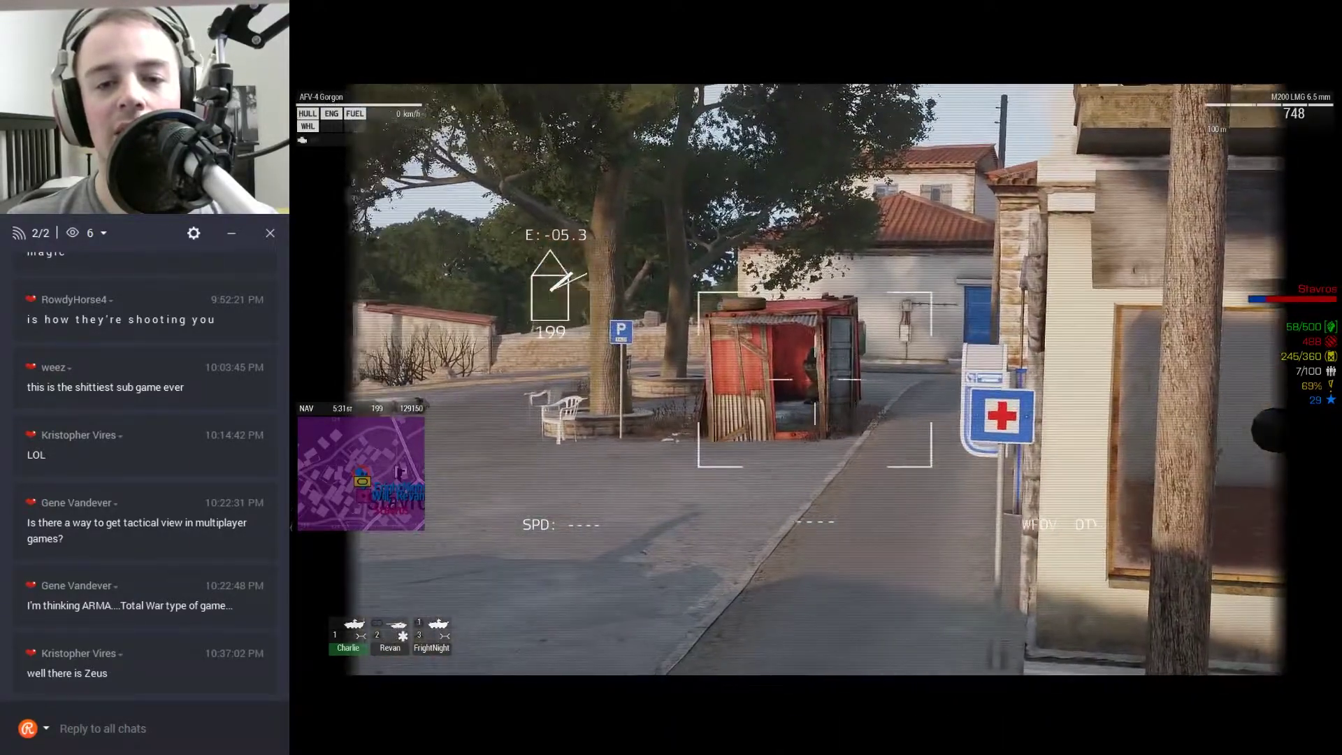
click(815, 380)
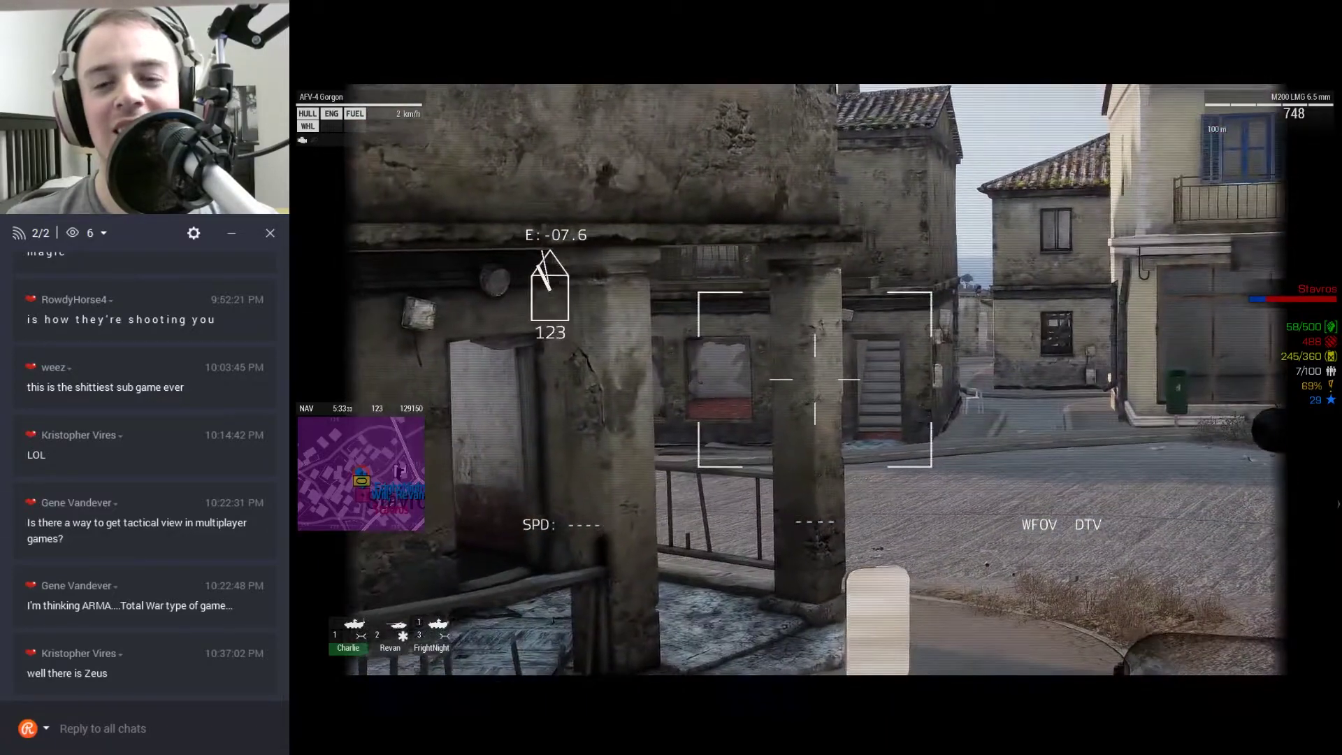
key(w)
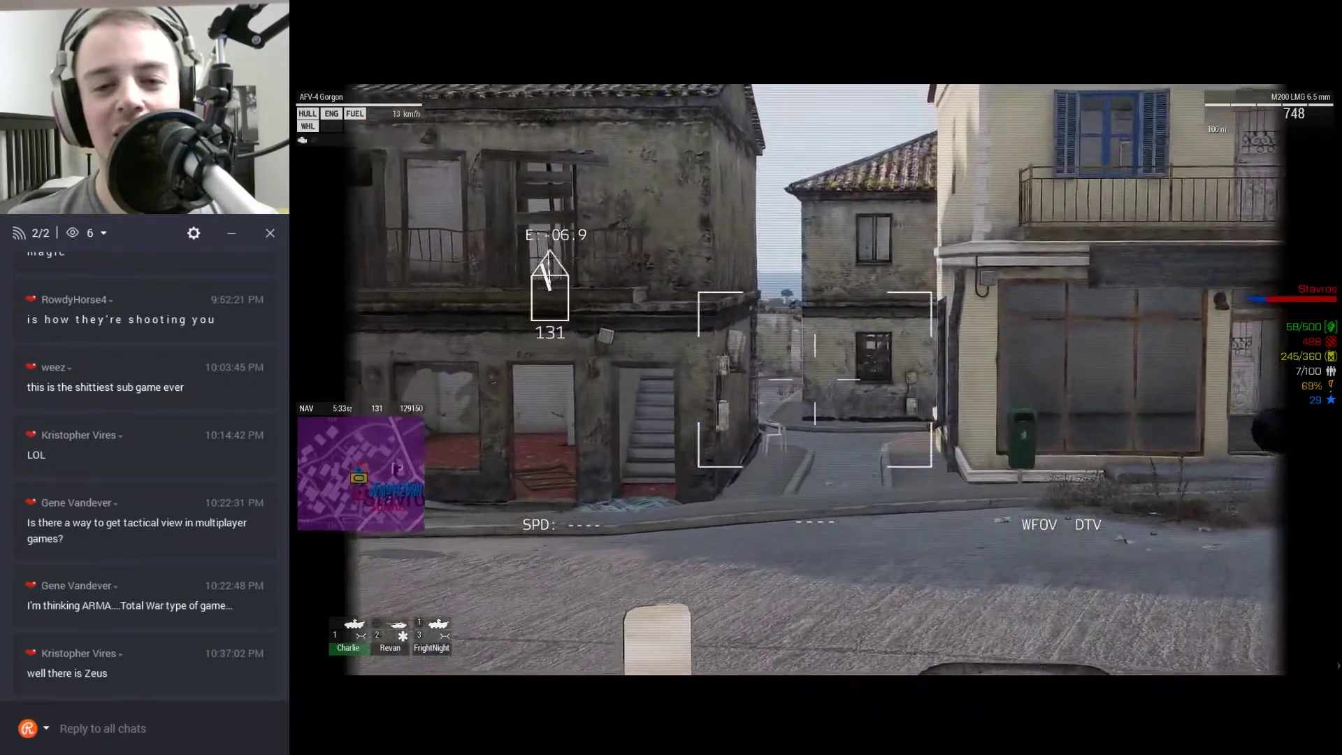
key(n)
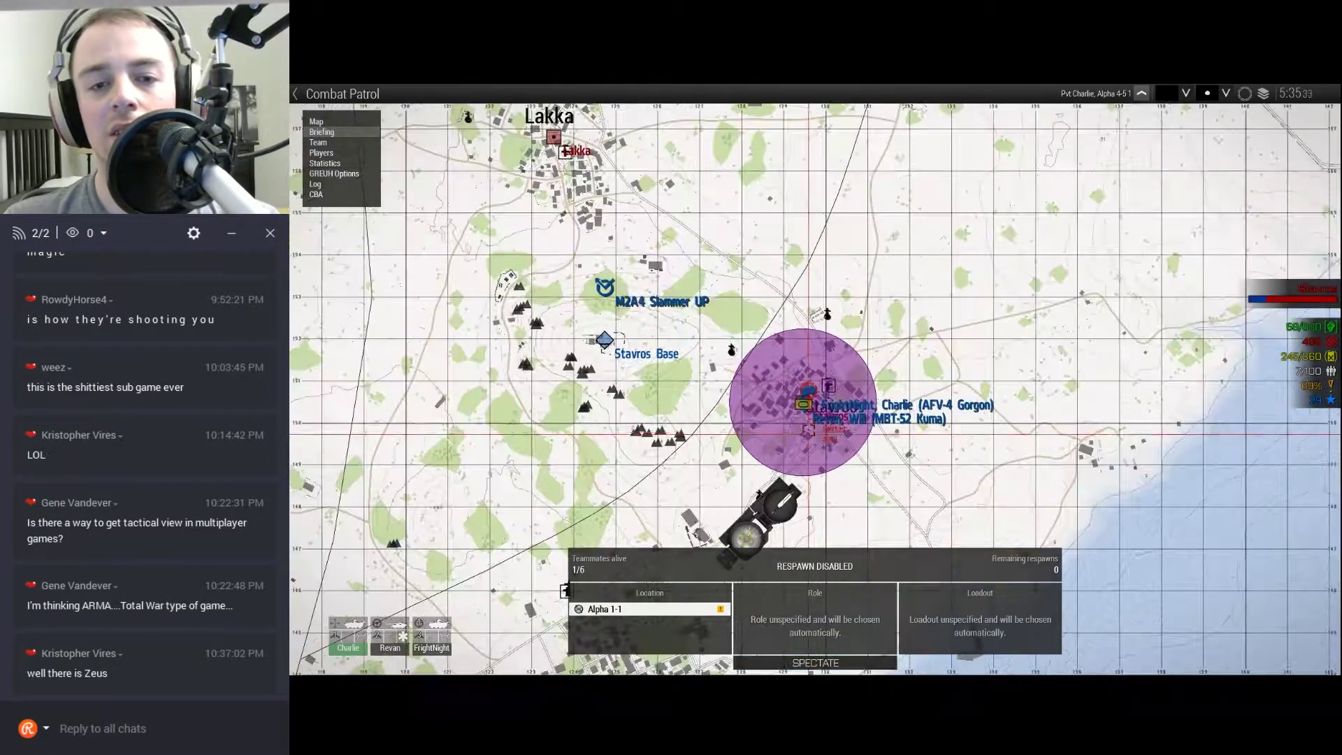
Review the Stavros map, then close it to return to the FLIR gunner sight.
key(m)
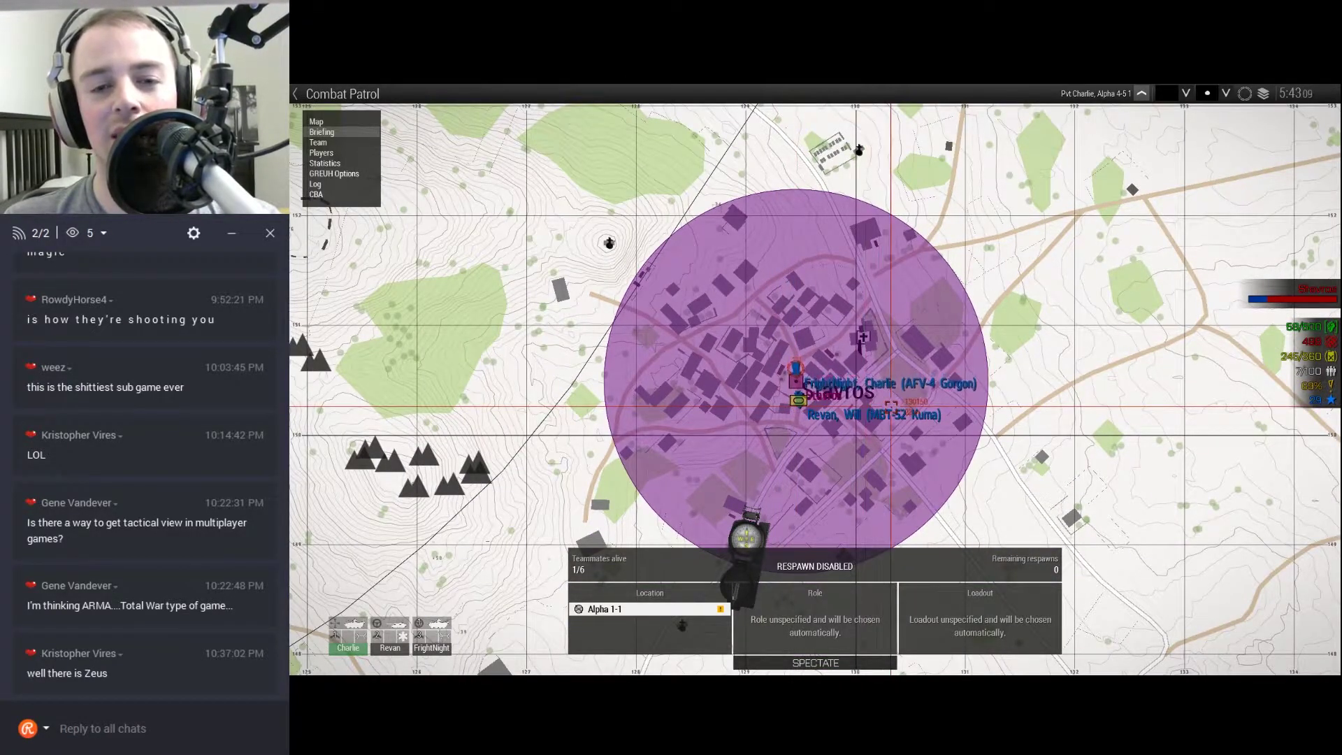
key(m)
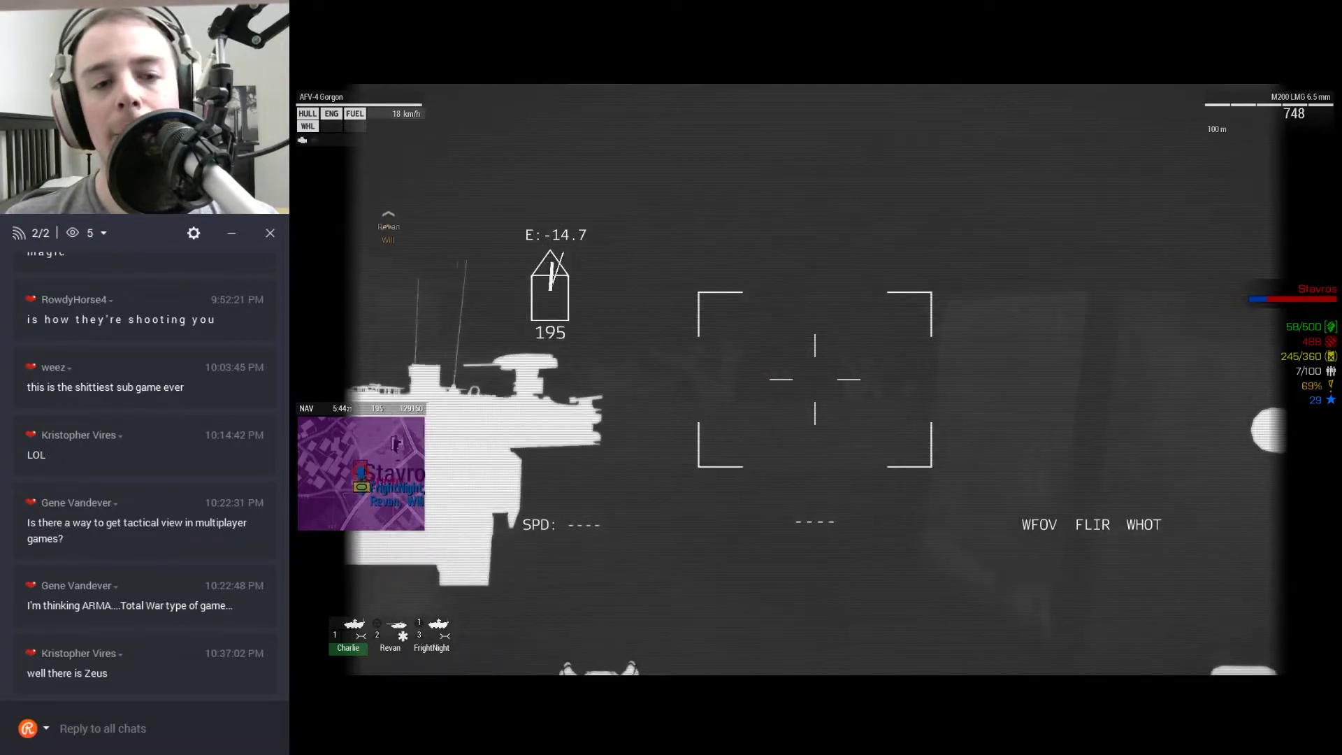
key(n)
key(n)
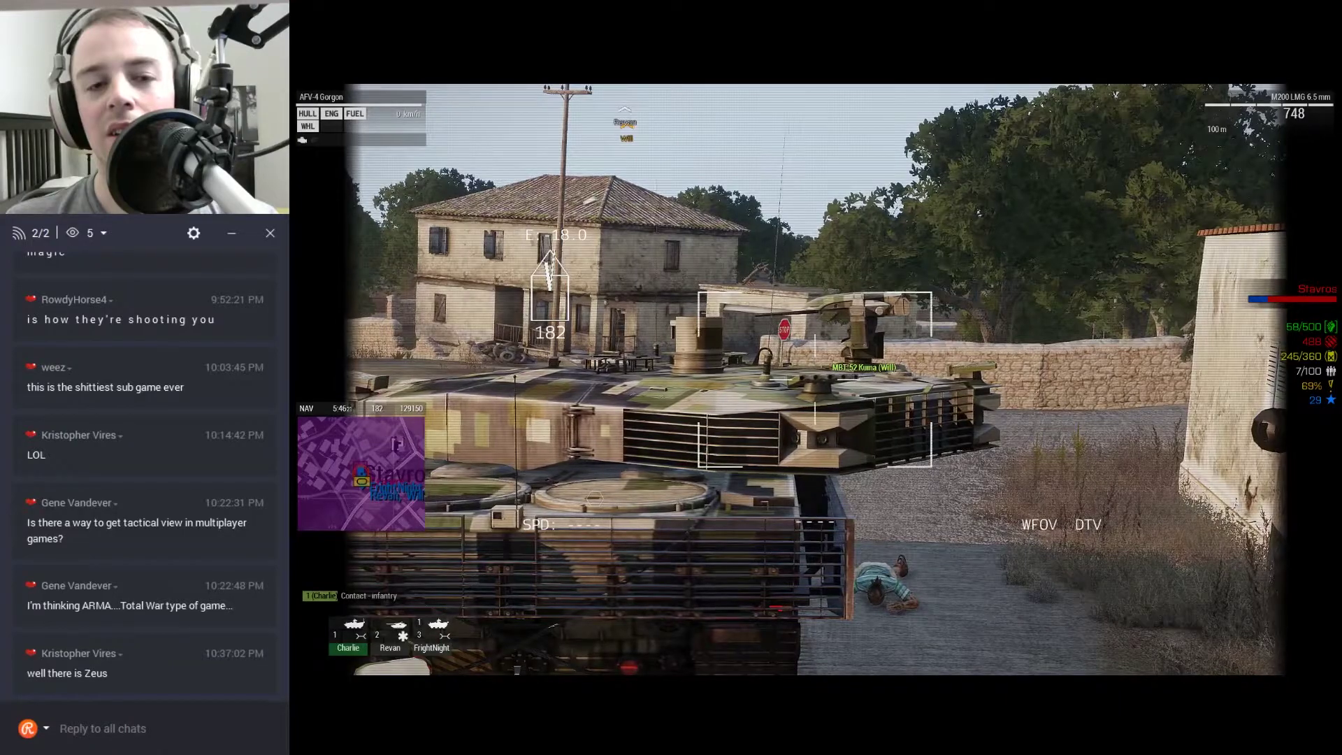
key(n)
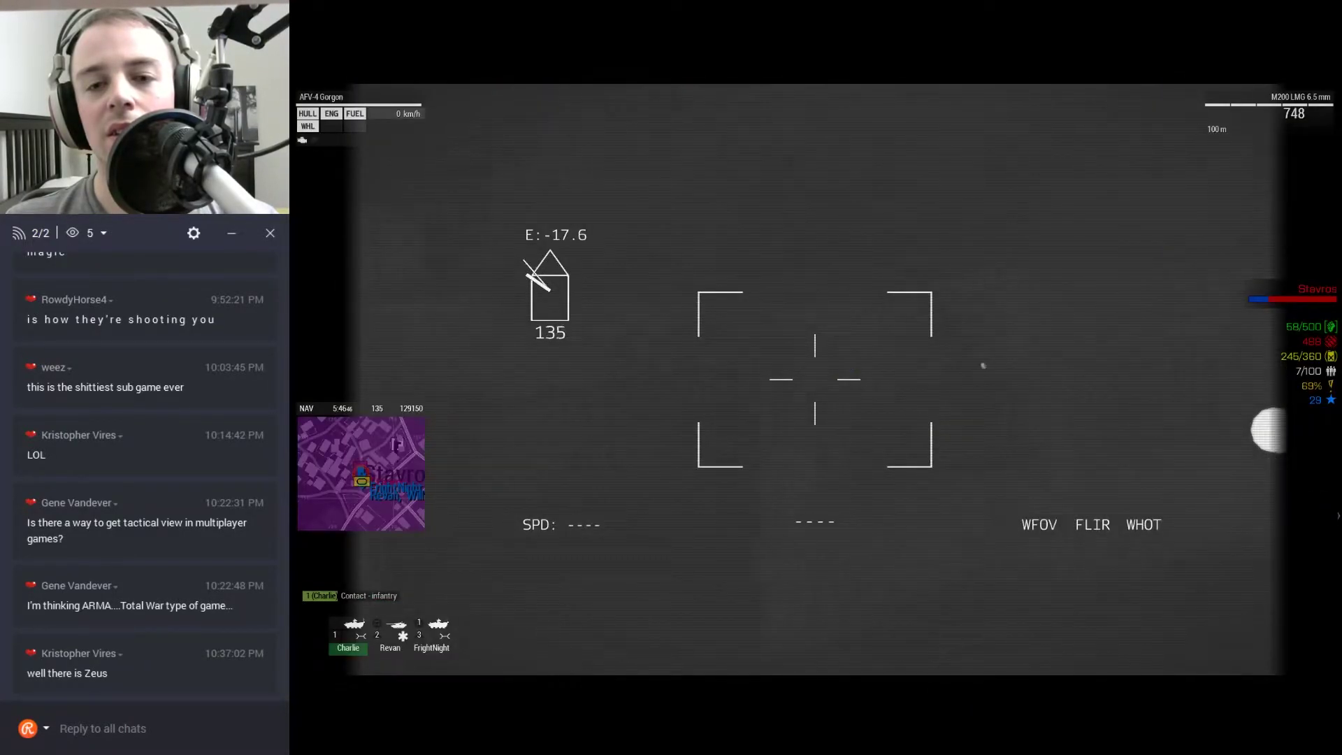
key(KP_Add)
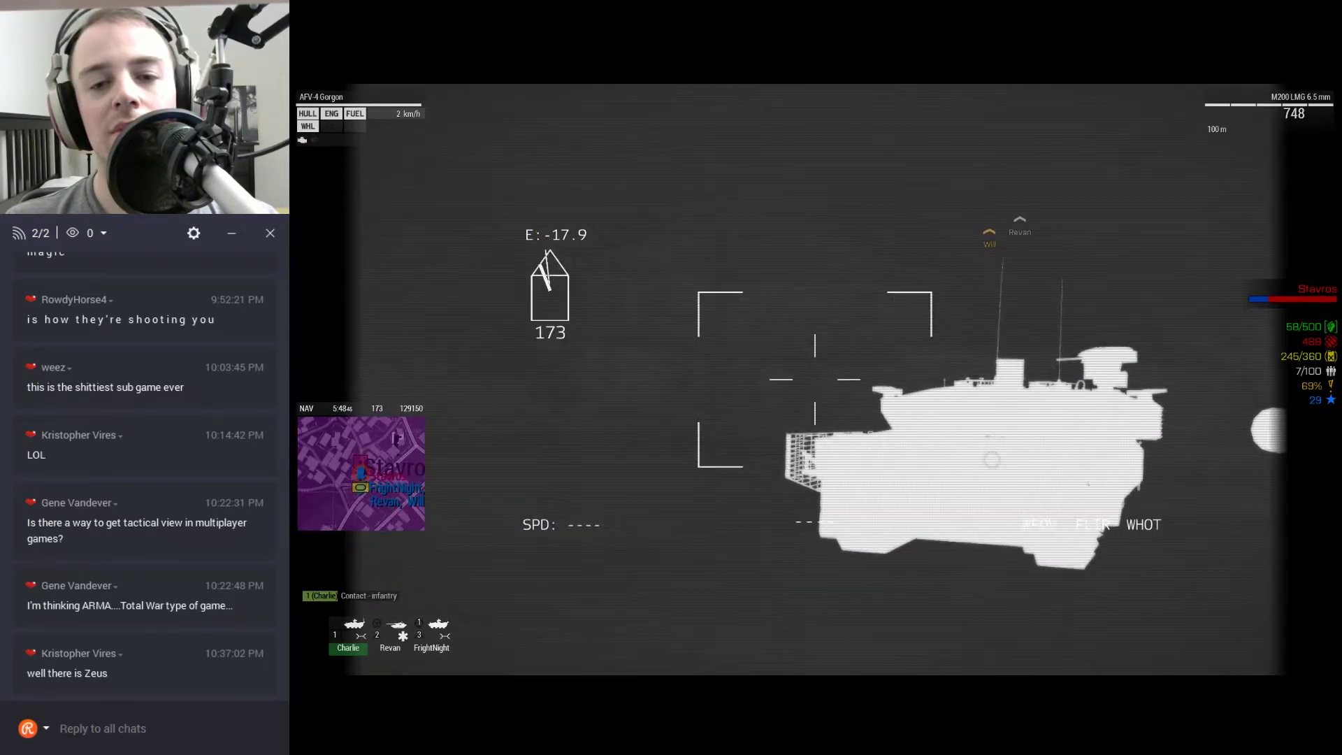
key(n)
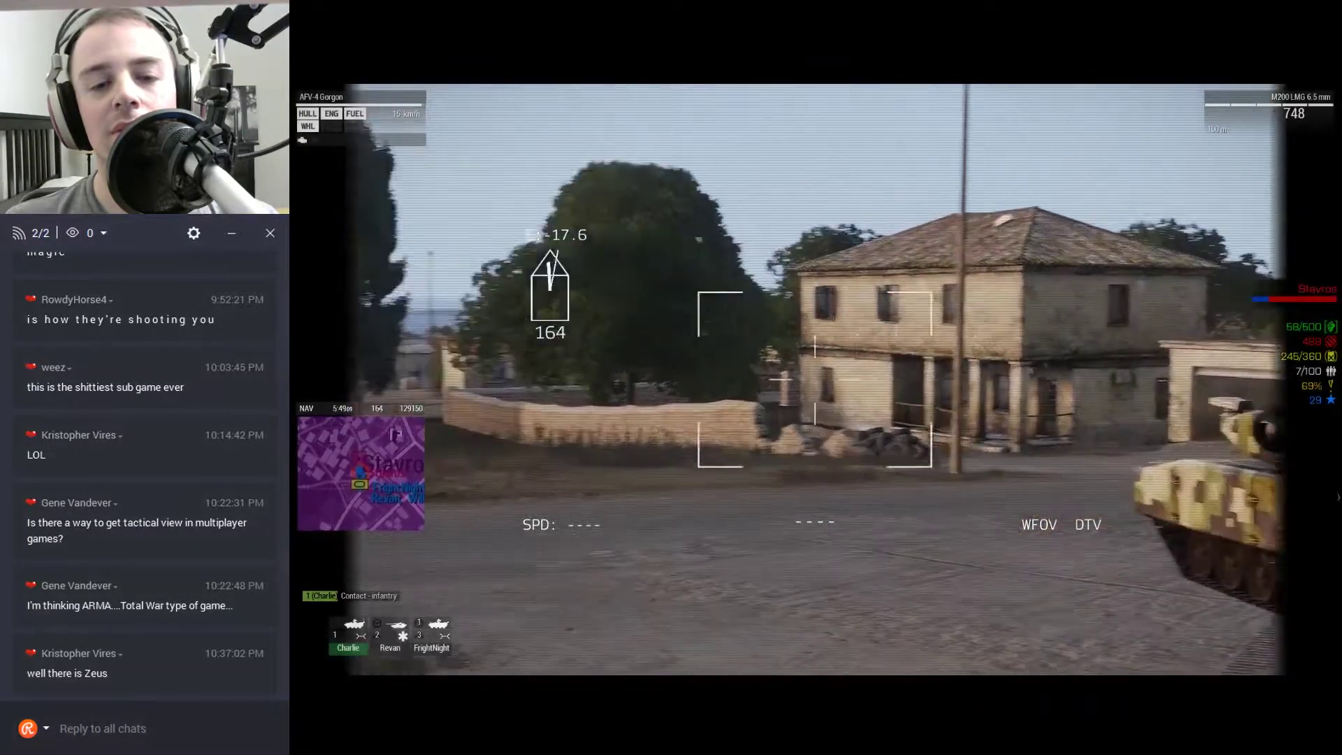
key(n)
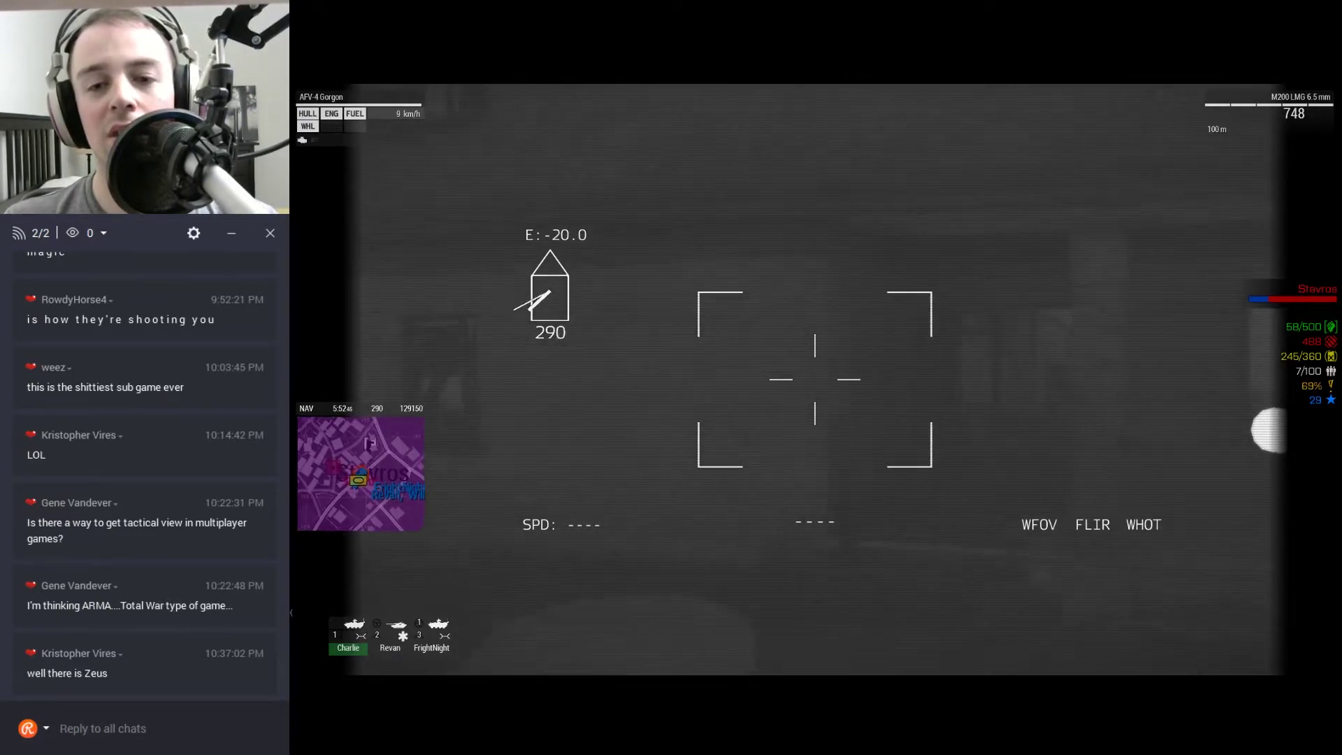
Fire a main-cannon round at the buildings and zoom the thermal sight in and out.
key(c)
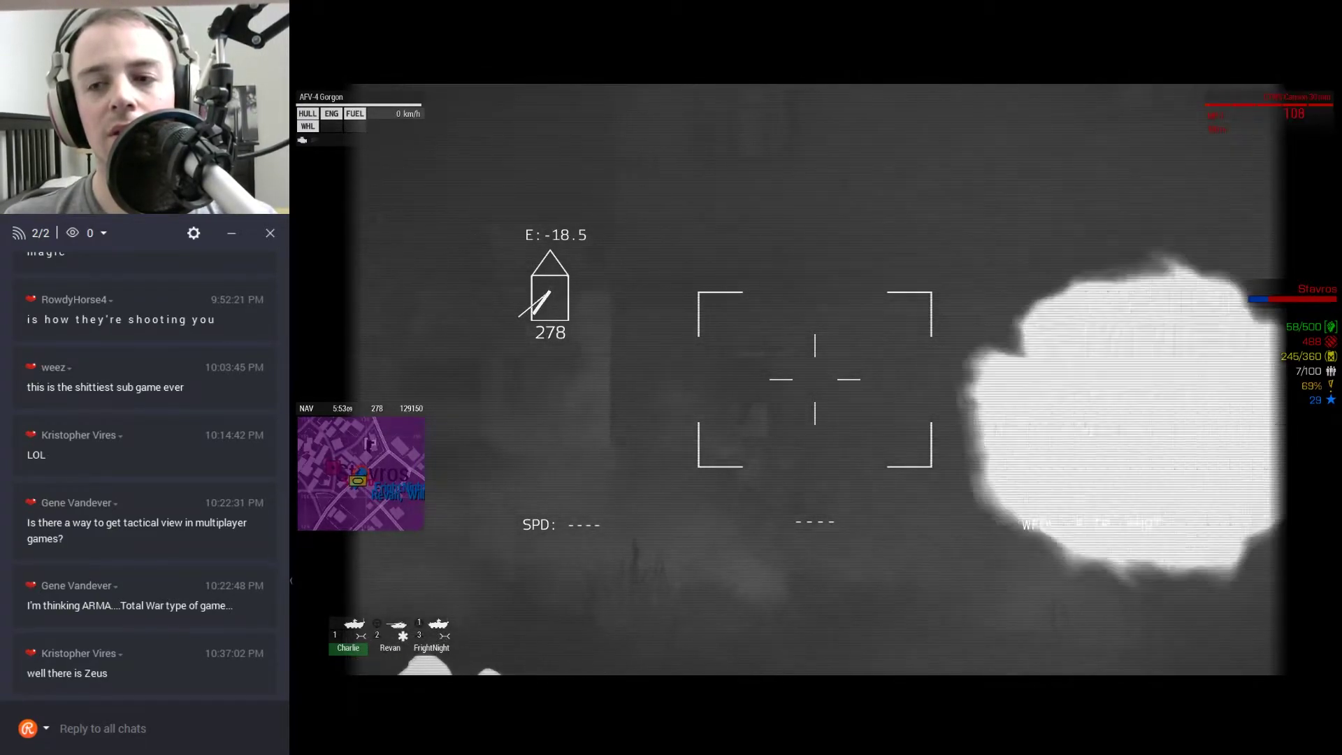
click(815, 378)
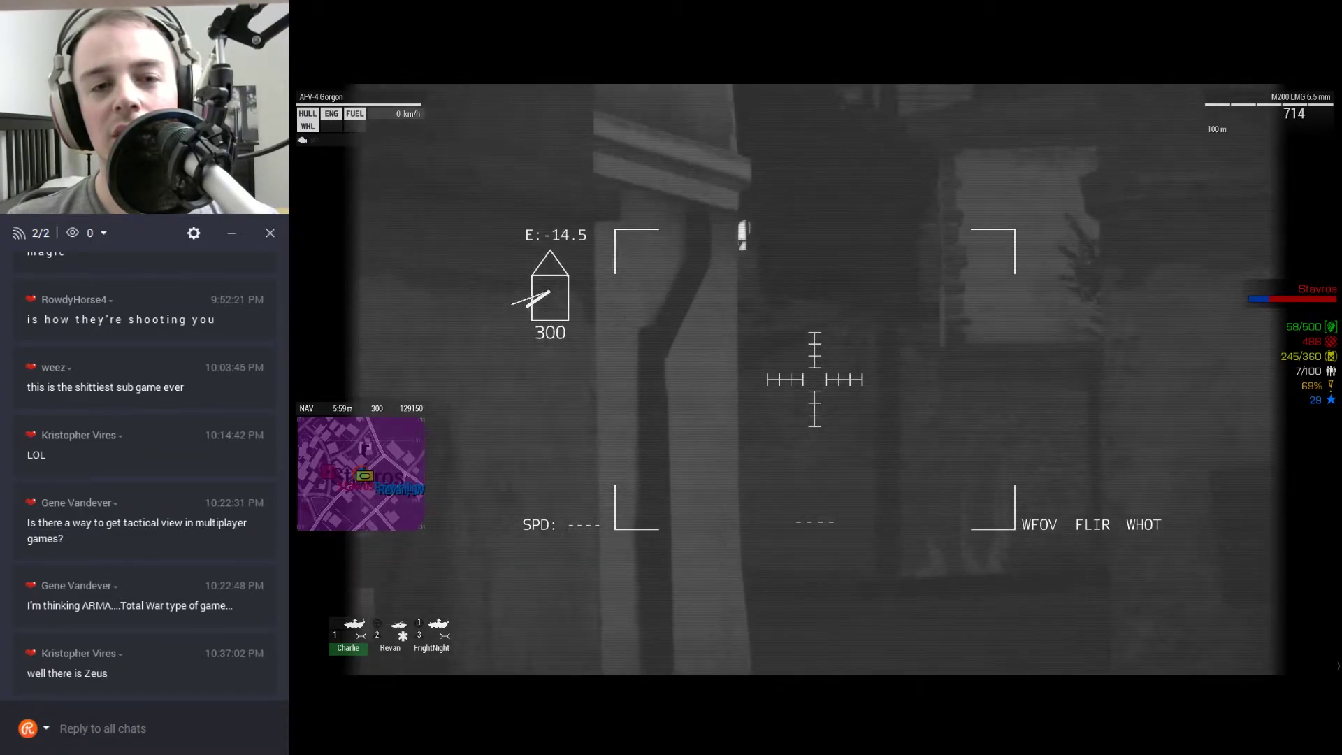
key(KP_Add)
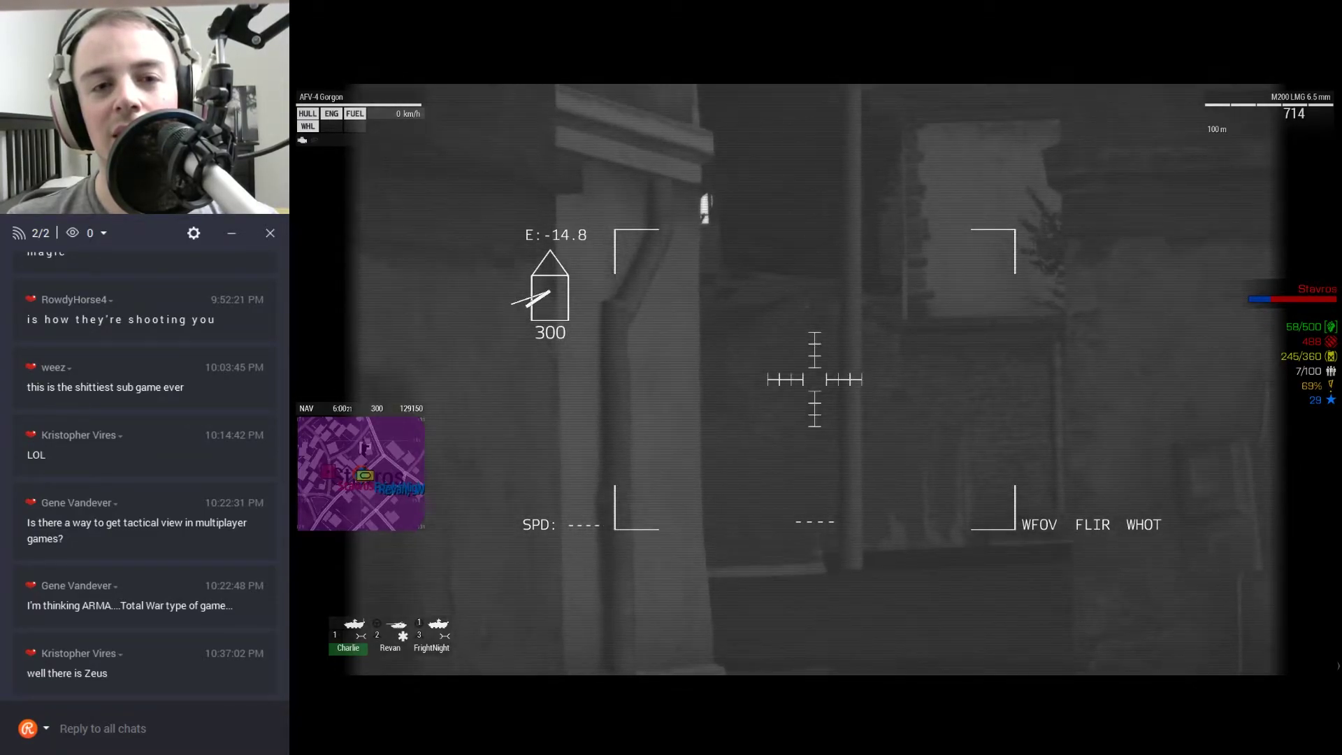
key(KP_Subtract)
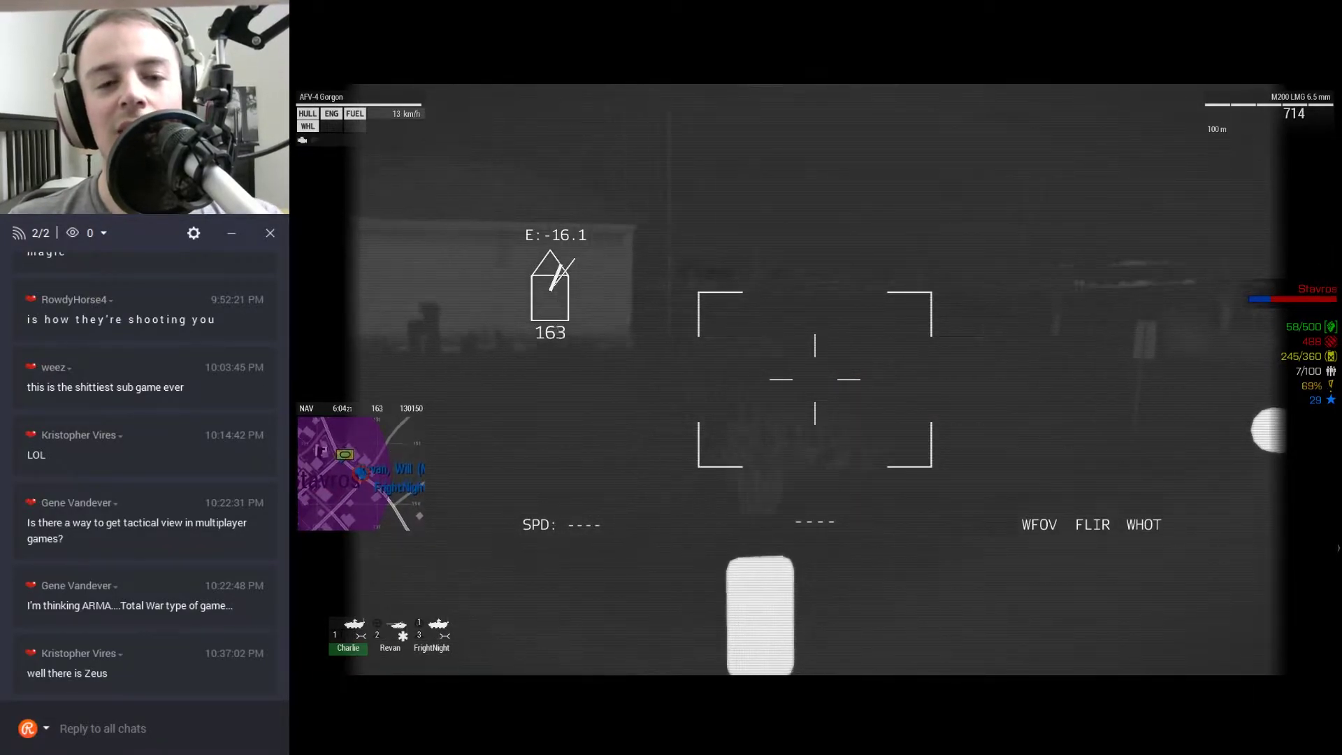
Check position on the map repeatedly while driving south through Stavros.
key(m)
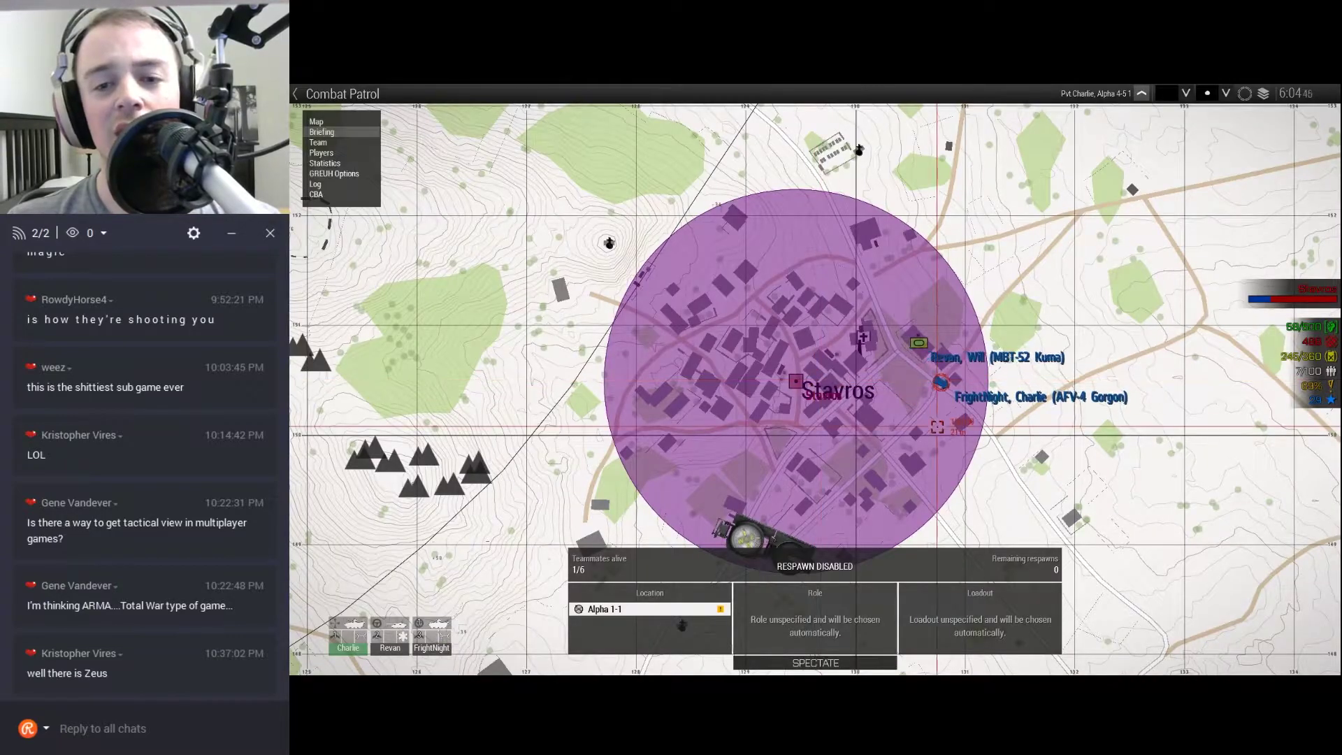
key(m)
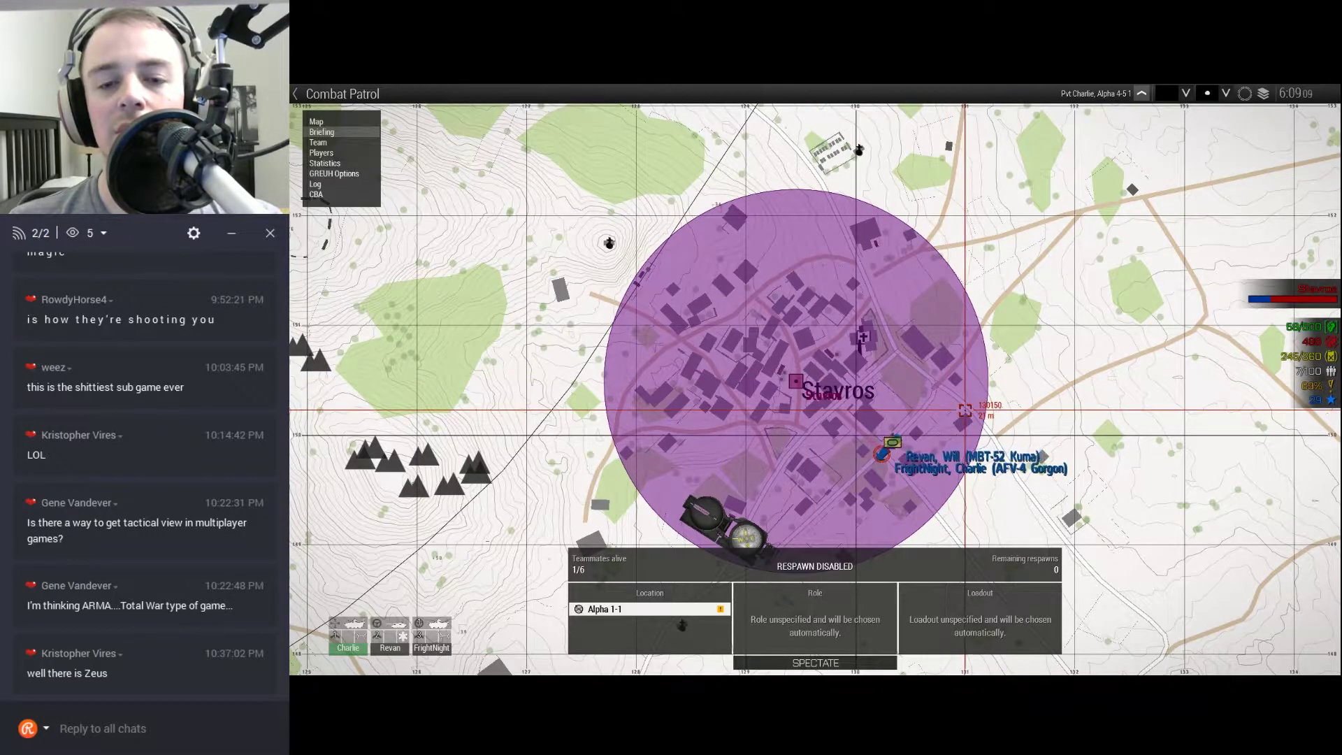
key(m)
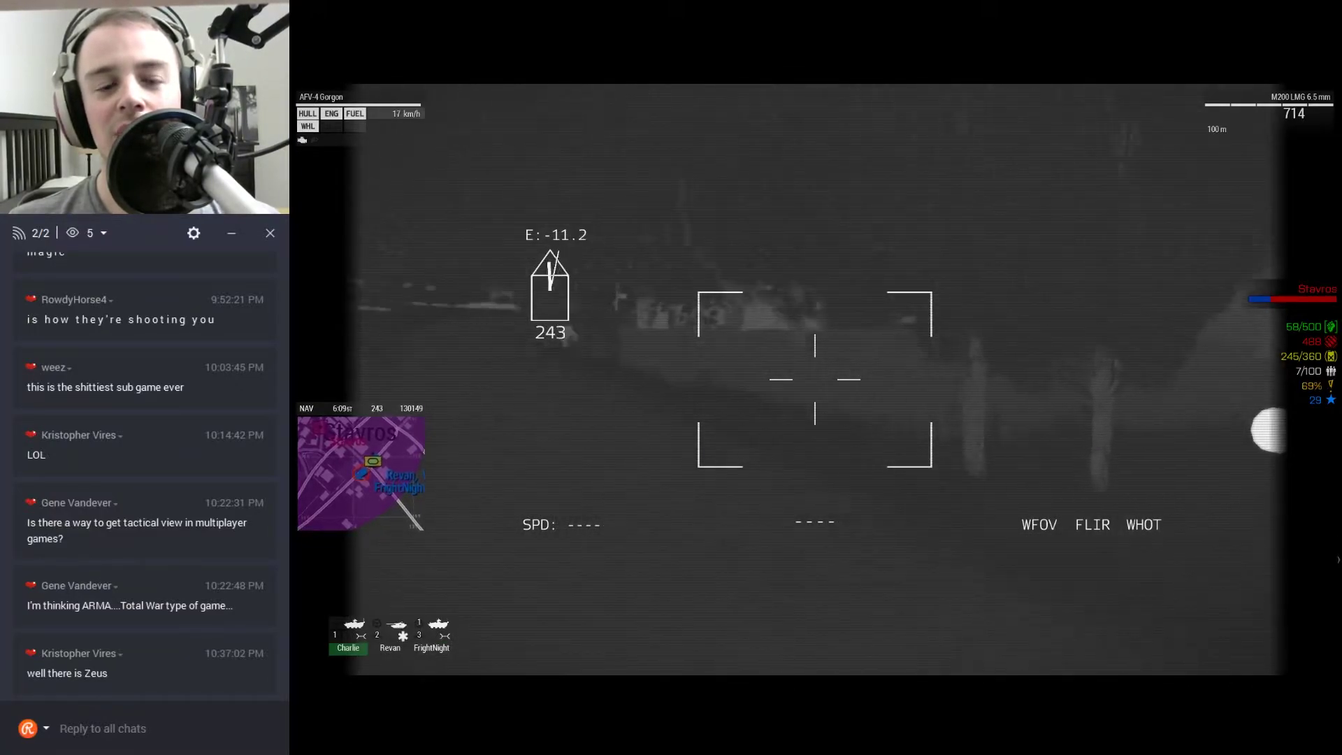
key(m)
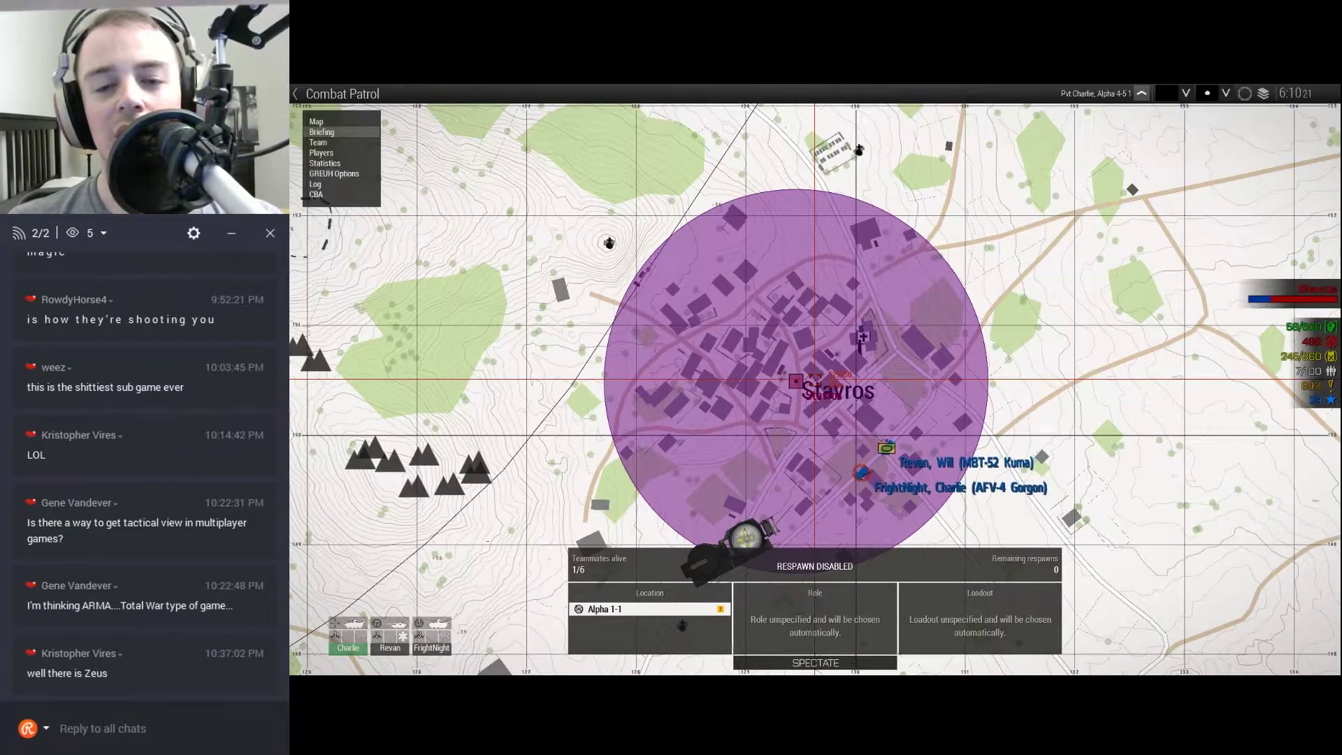
key(m)
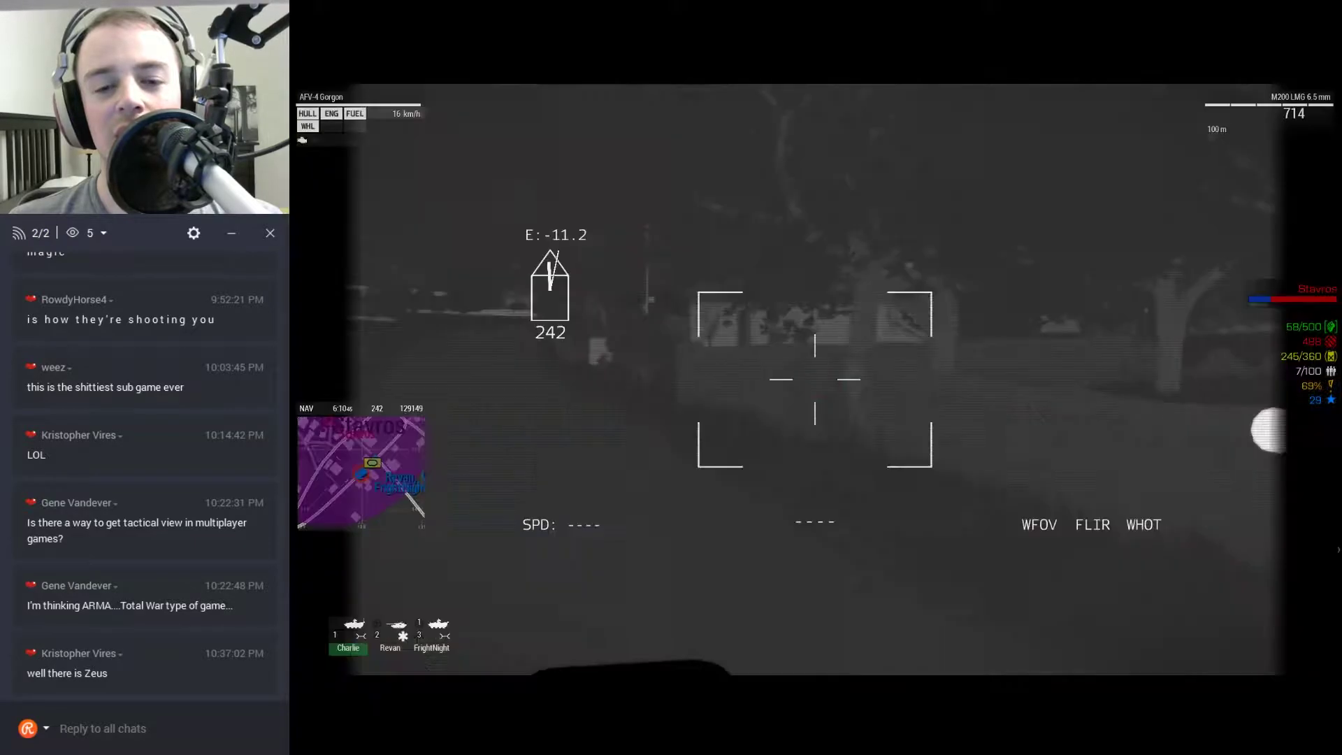
key(m)
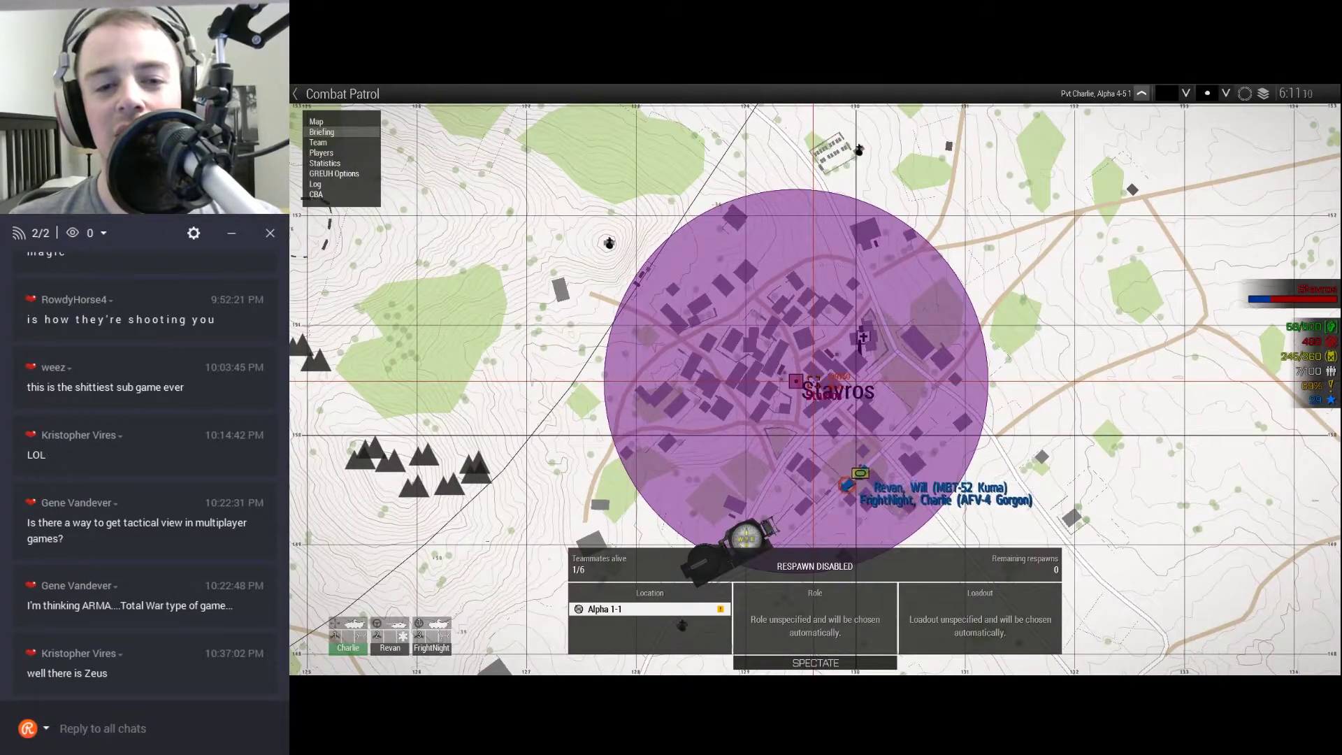
key(m)
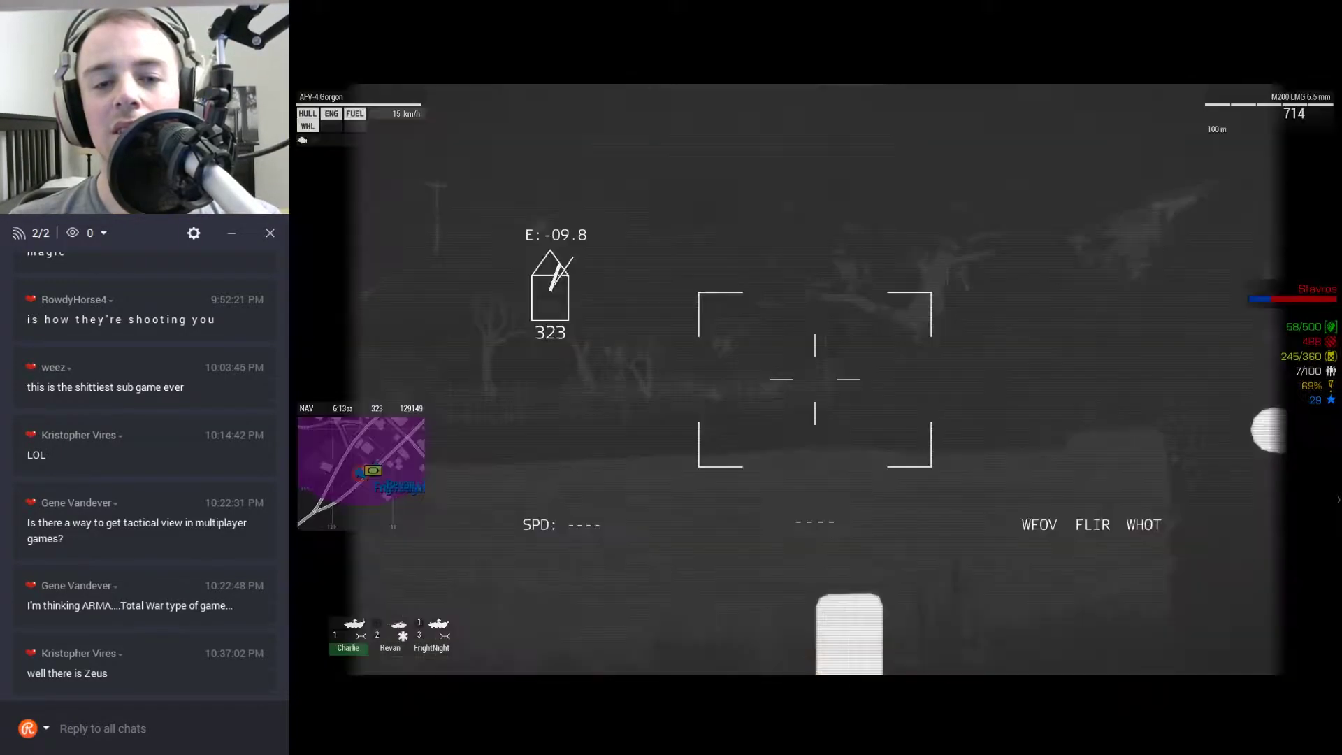
scroll(828, 477, up, 3)
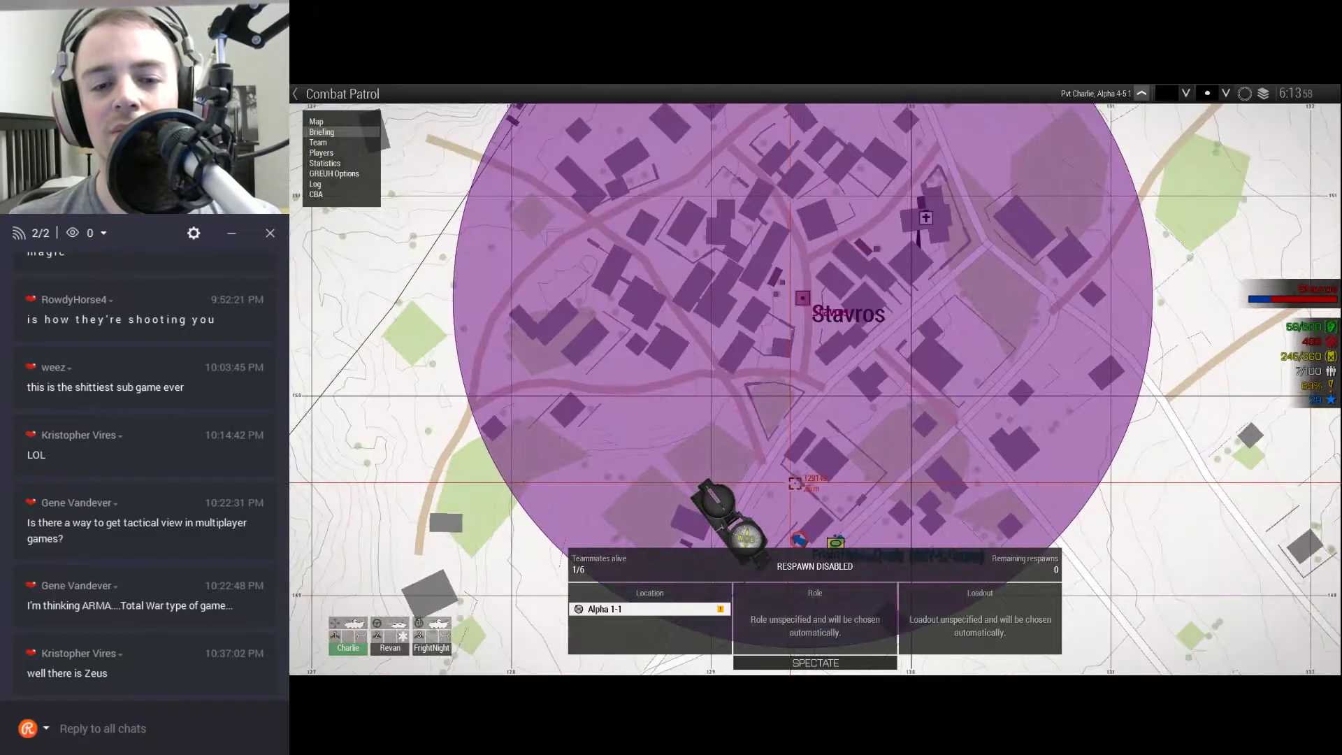
scroll(829, 477, down, 2)
Keep checking the map until reaching the southern part of the objective circle.
key(m)
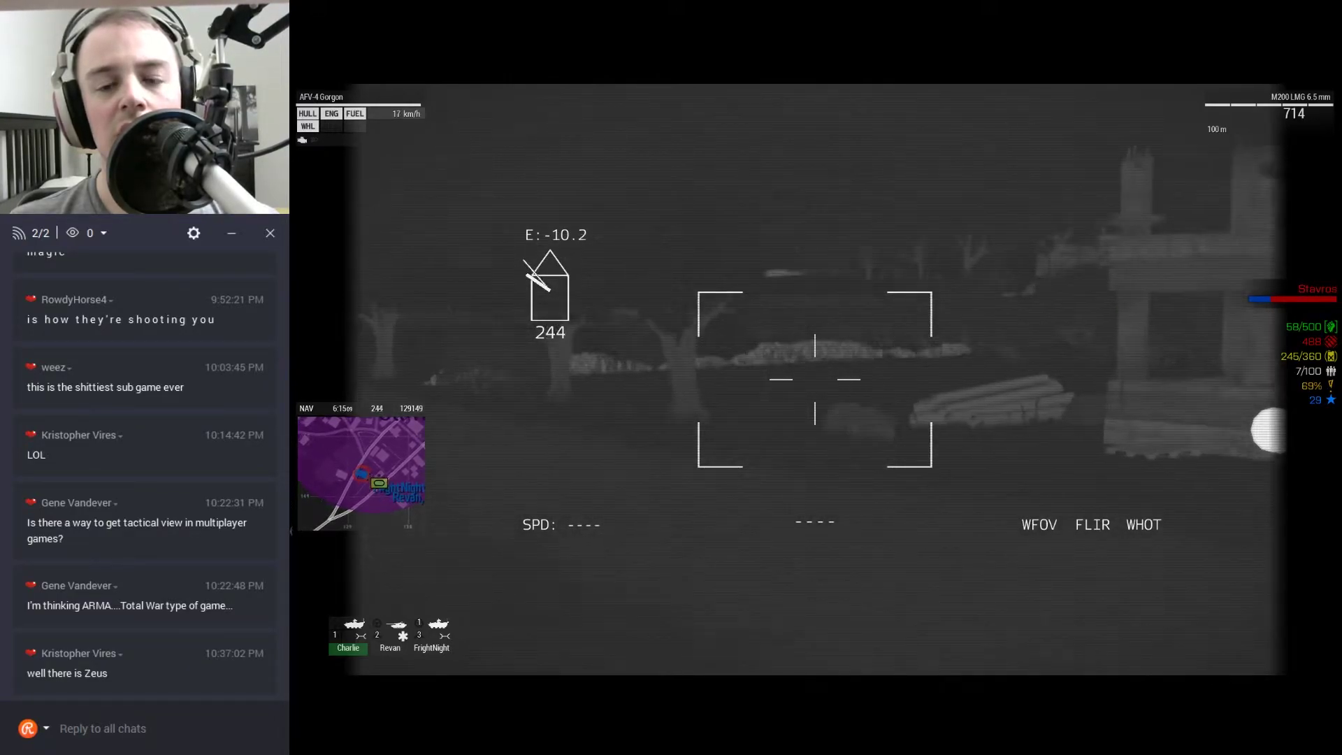
key(m)
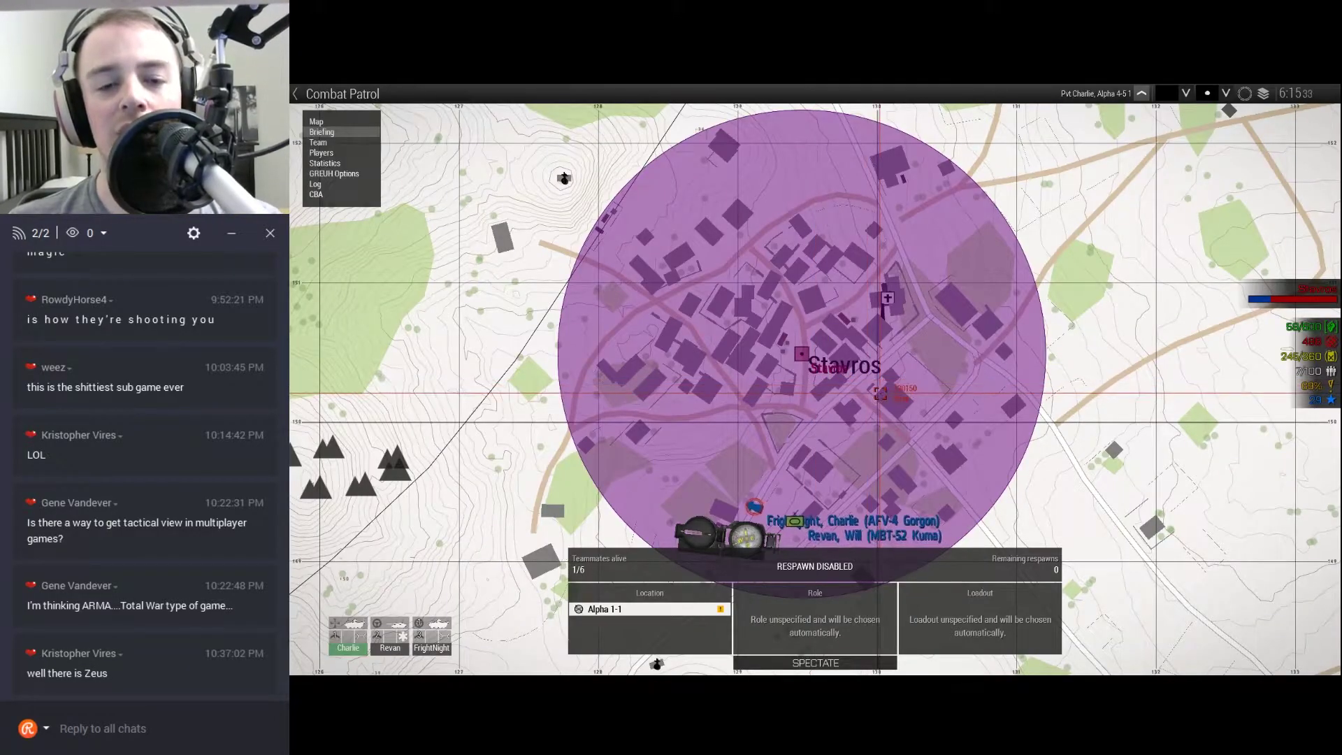
key(m)
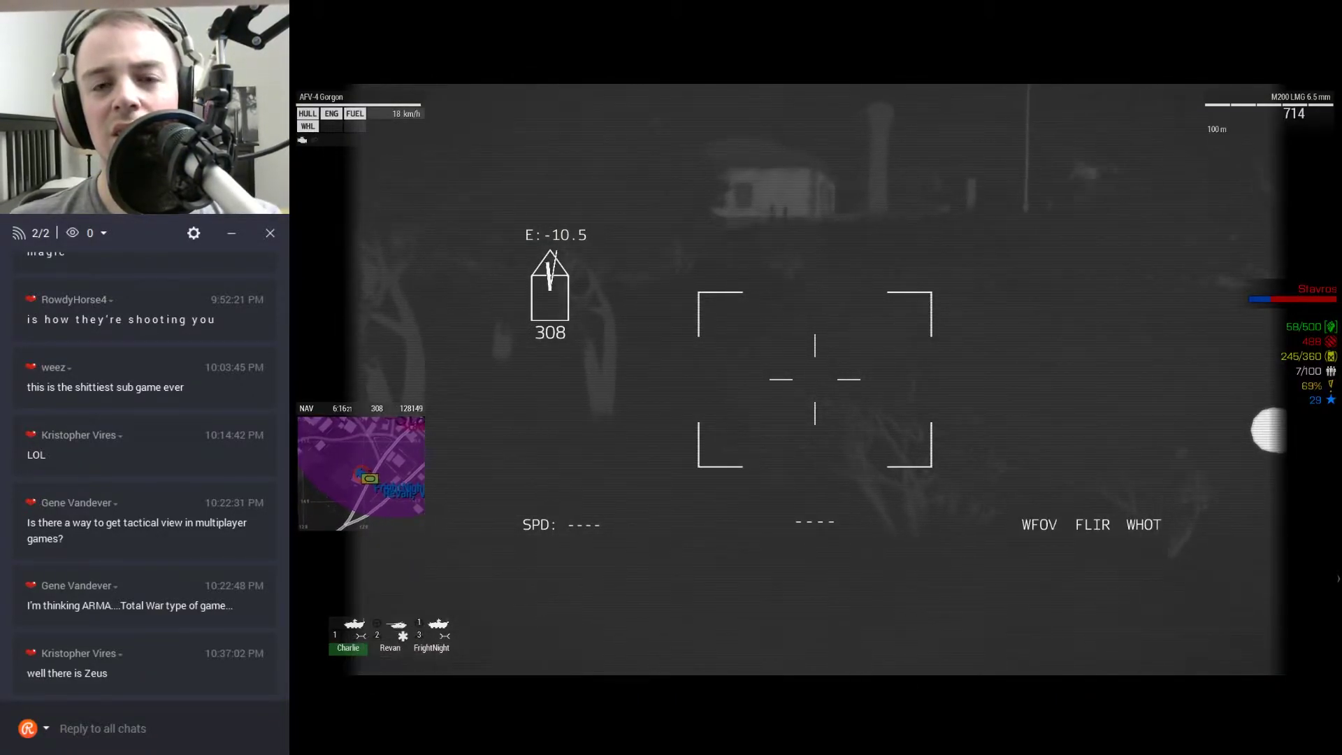
key(m)
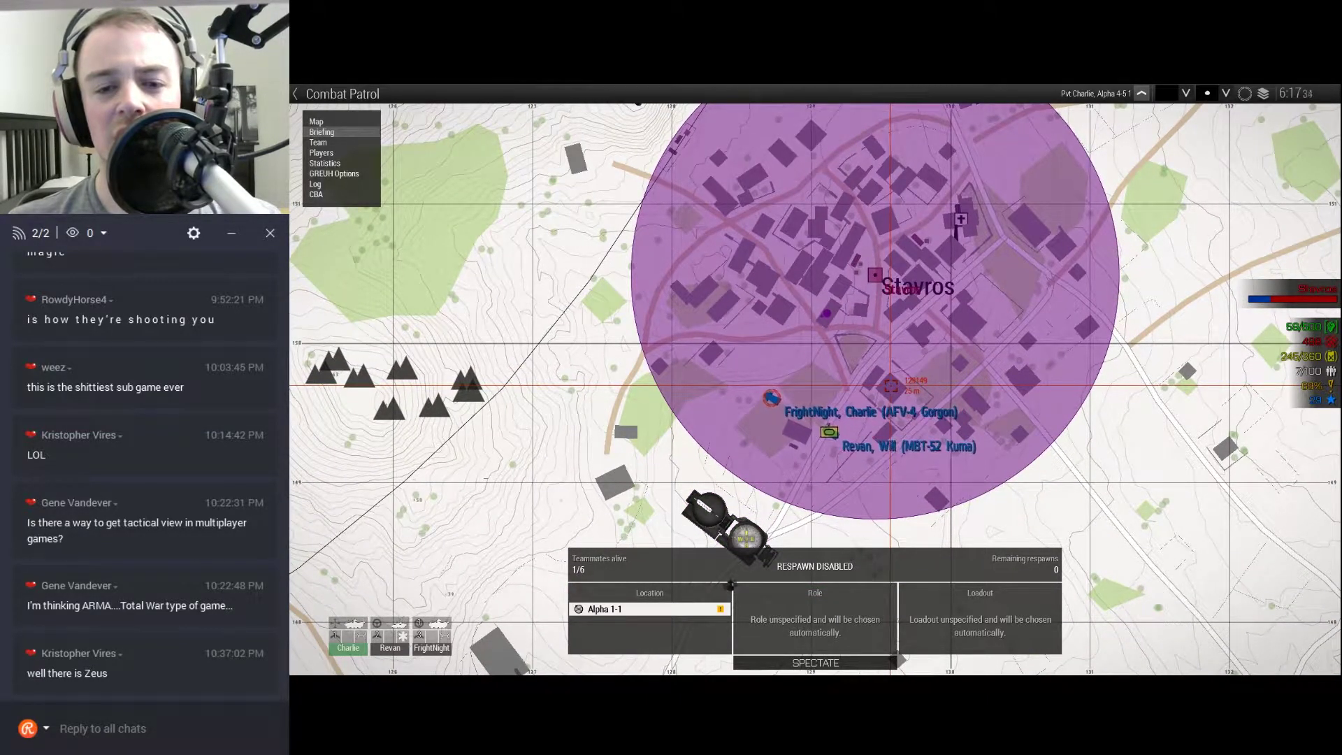
key(m)
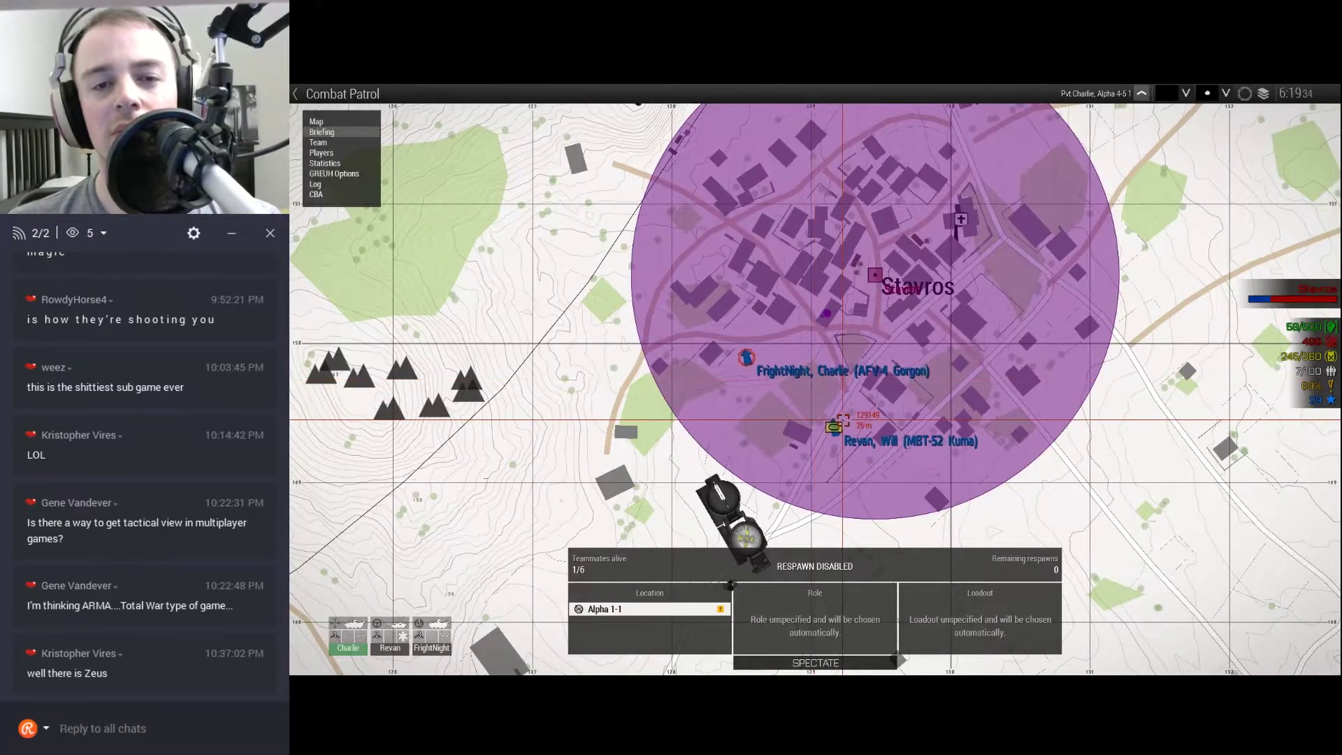
key(m)
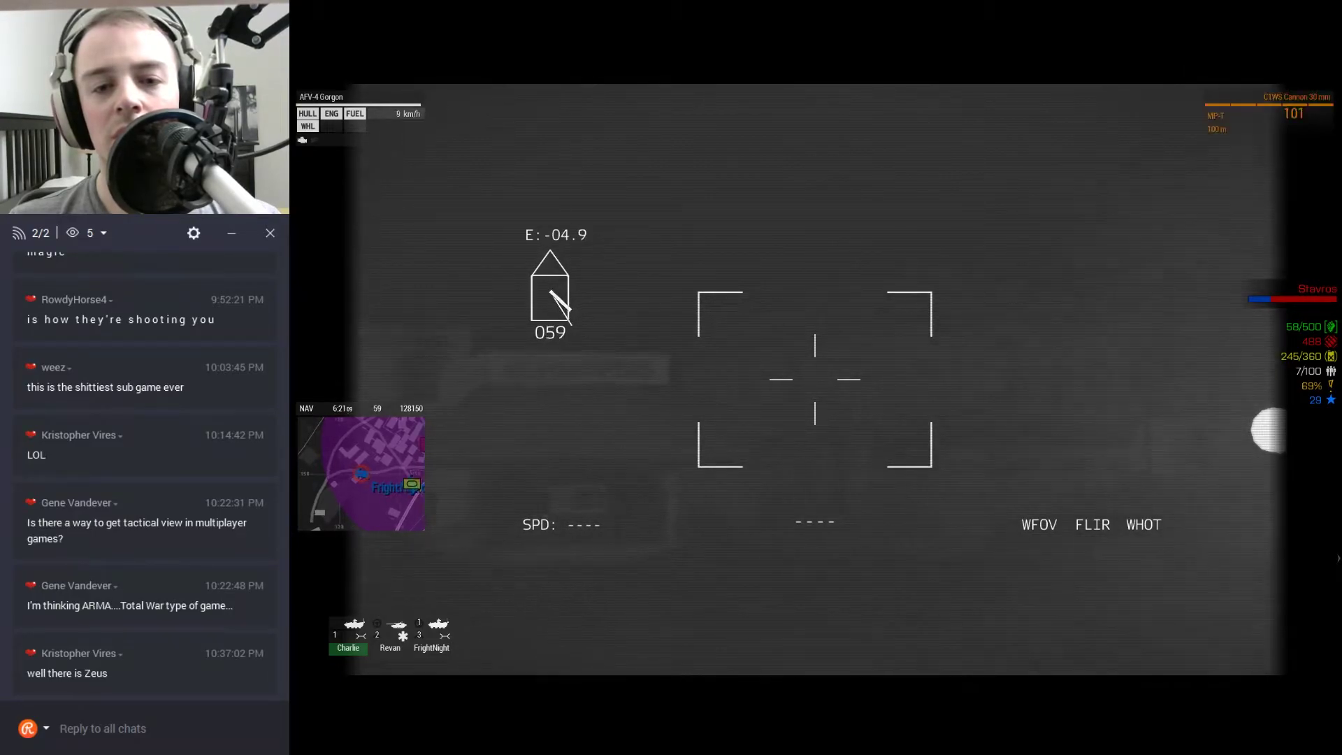
Fire cannon rounds at the target on the right and zoom in on the building.
click(815, 378)
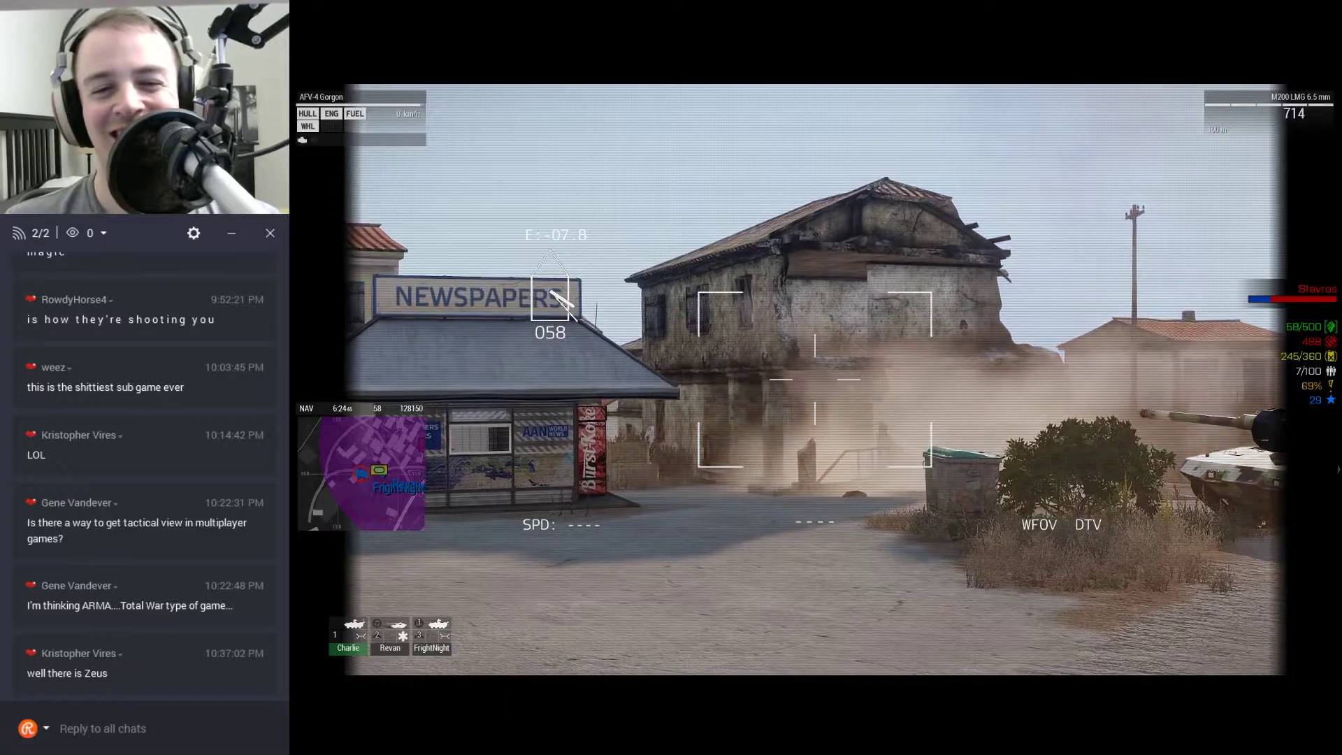
key(m)
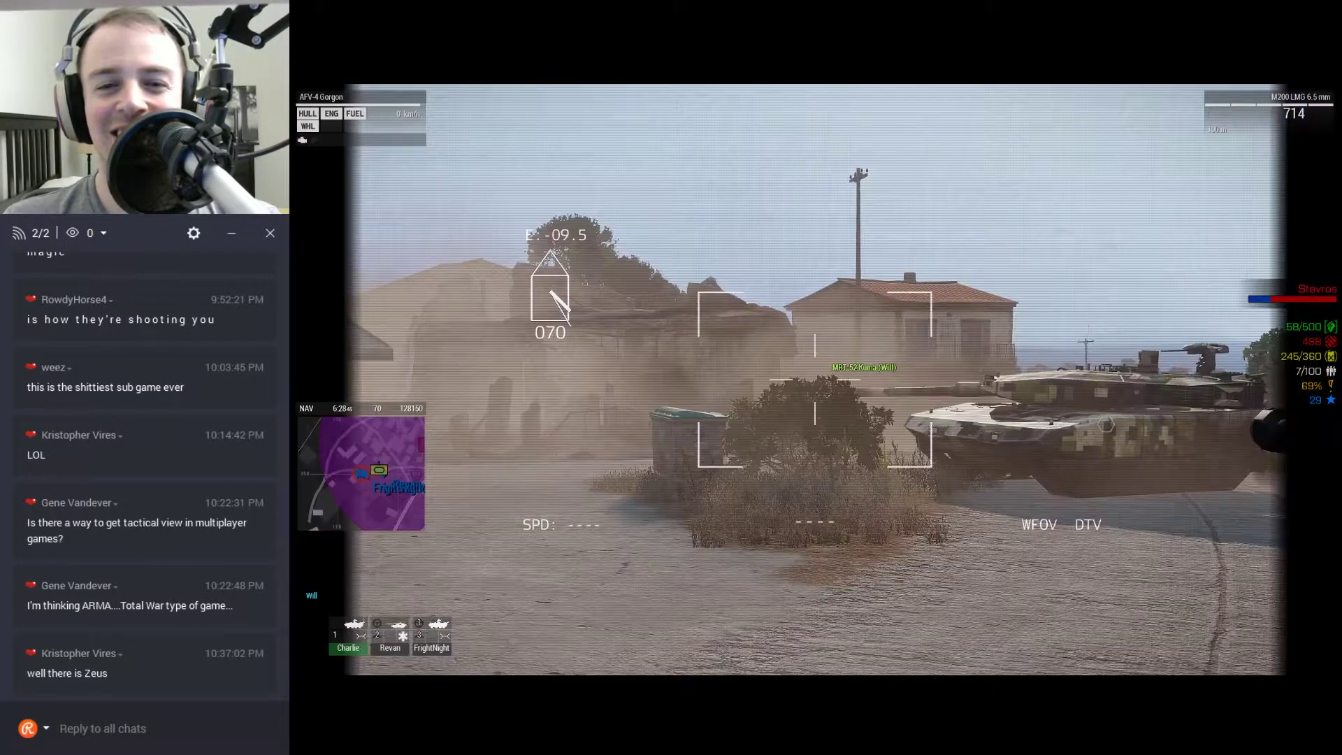
key(KP_Add)
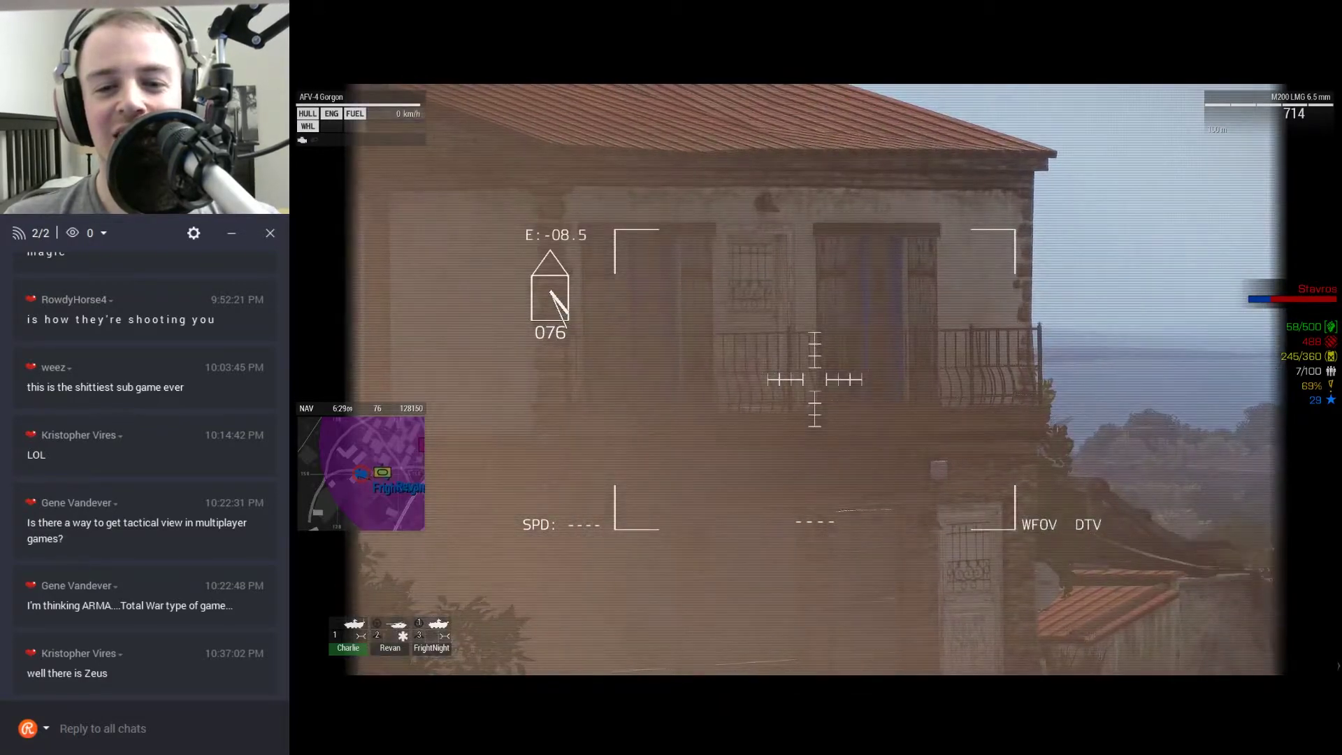
Hit the building with the 30 mm cannon, then kill the doorway soldier with the LMG.
key(f)
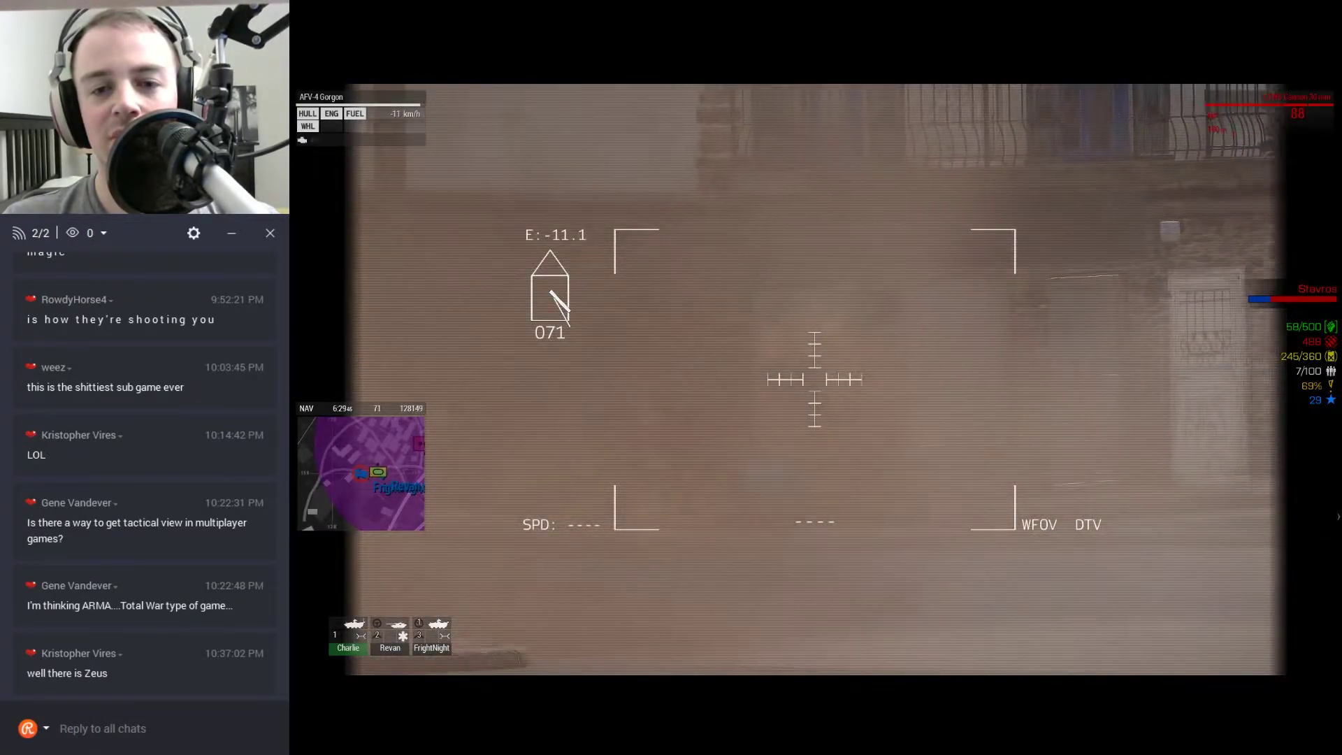
click(815, 378)
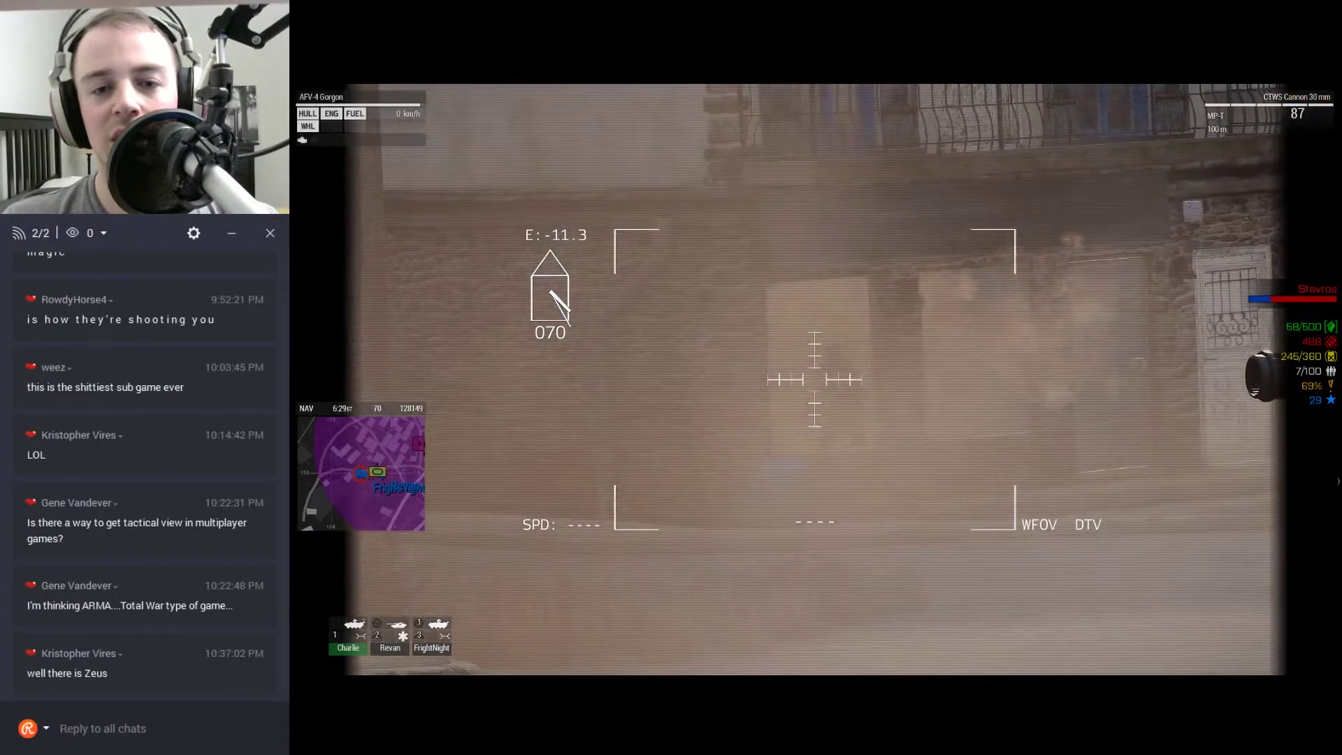
key(f)
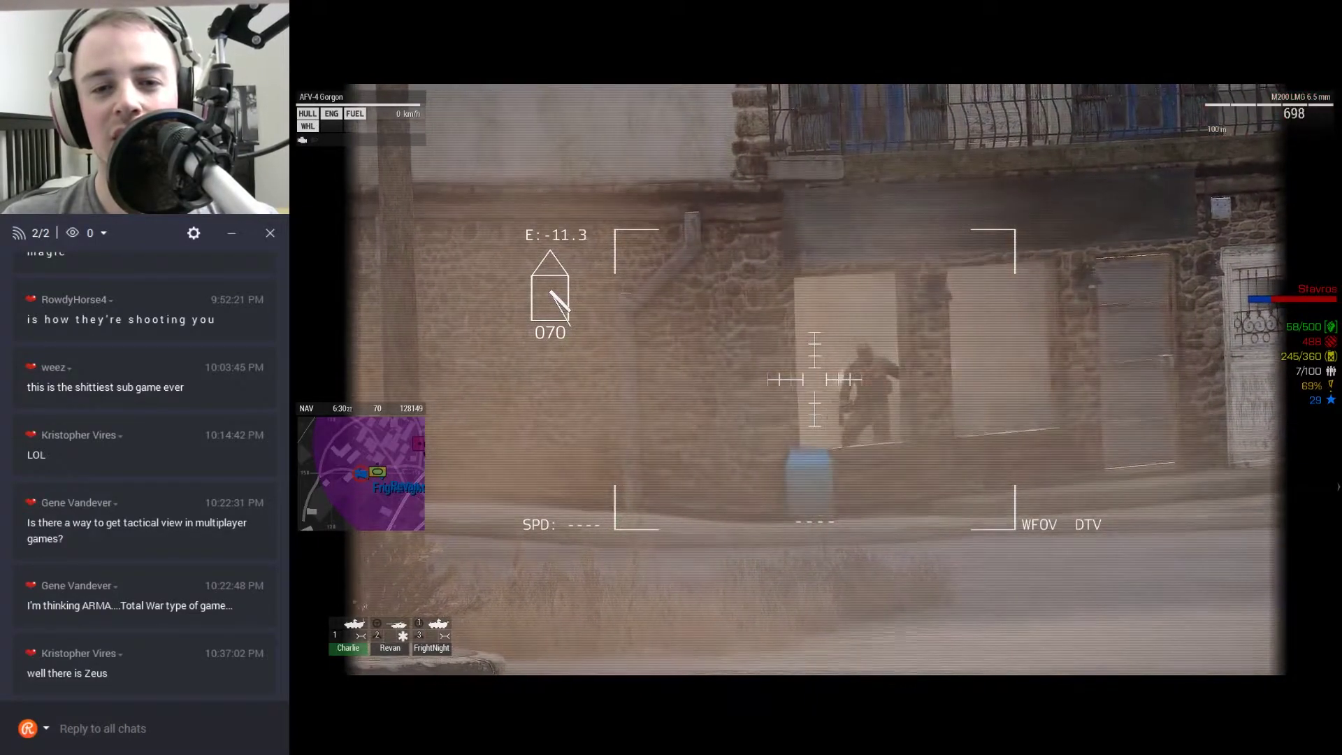
click(814, 379)
key(KP_Subtract)
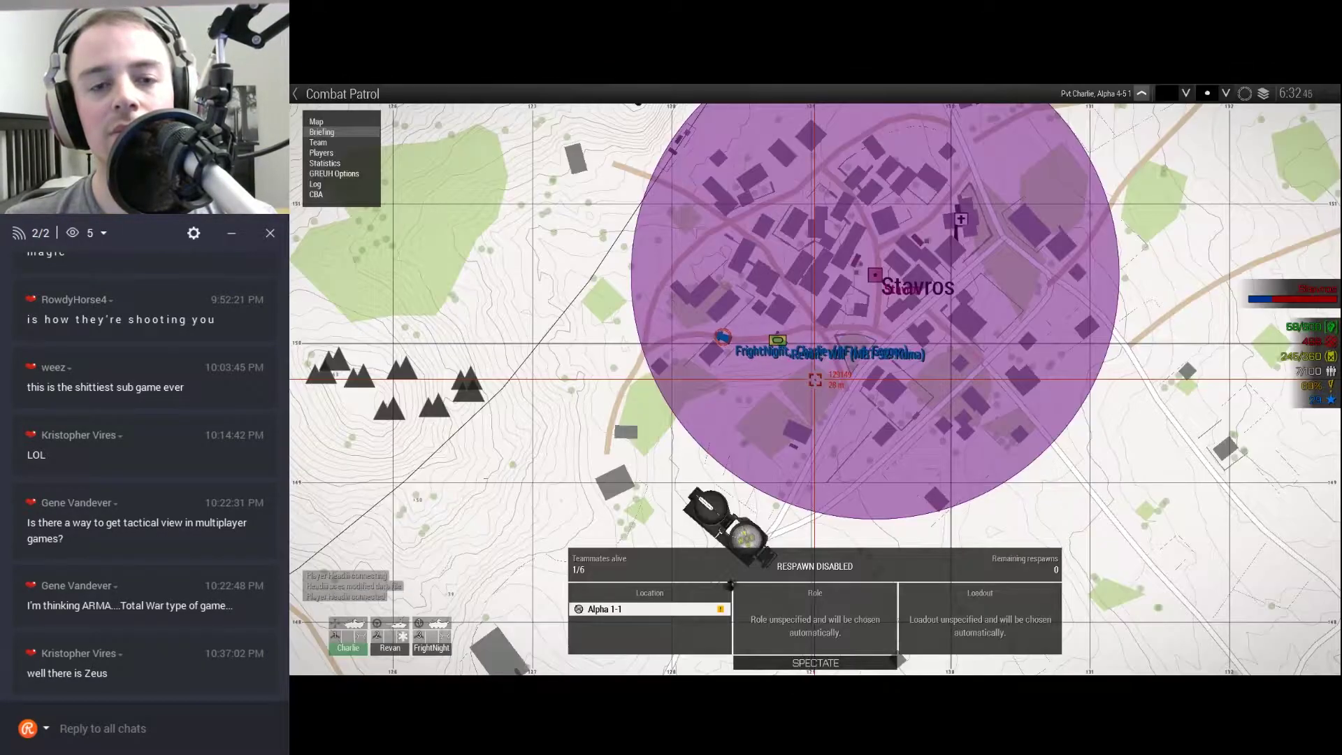
Close the map, switch to FLIR thermal, and fire the LMG at the enemy figure.
key(m)
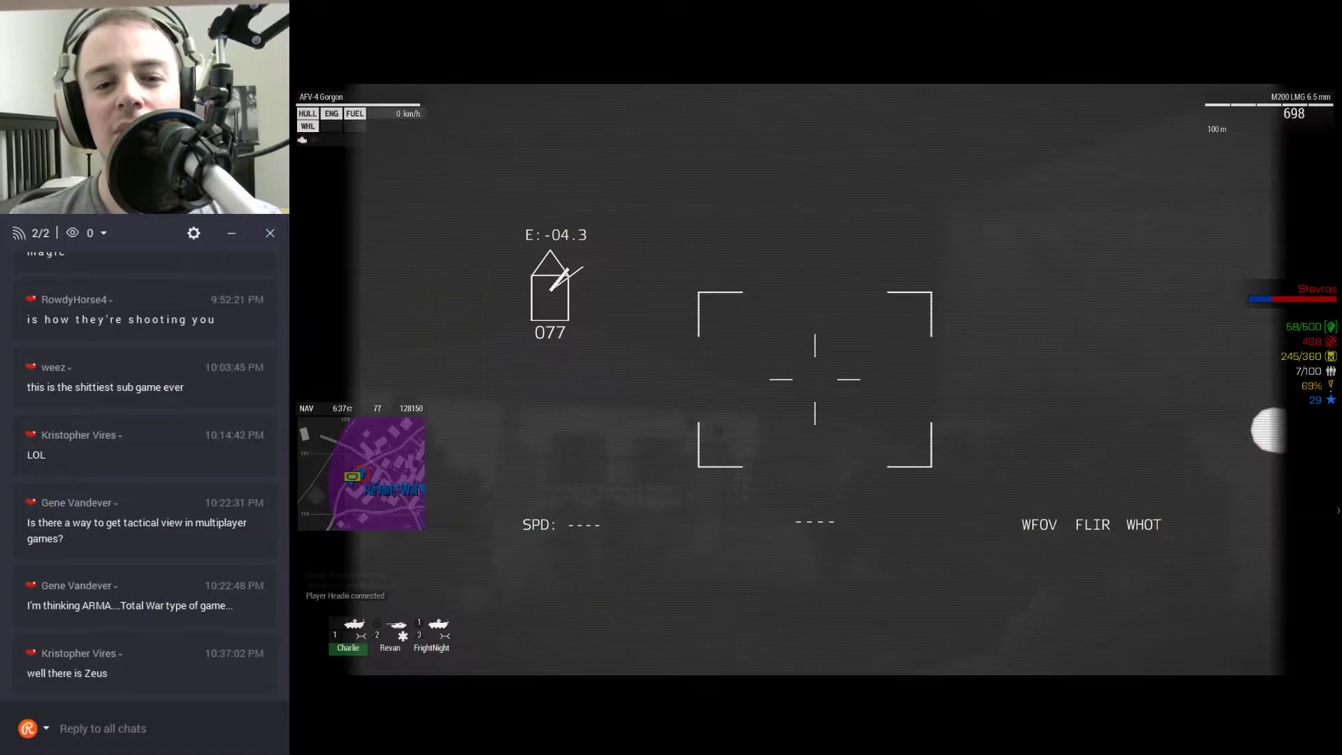
key(n)
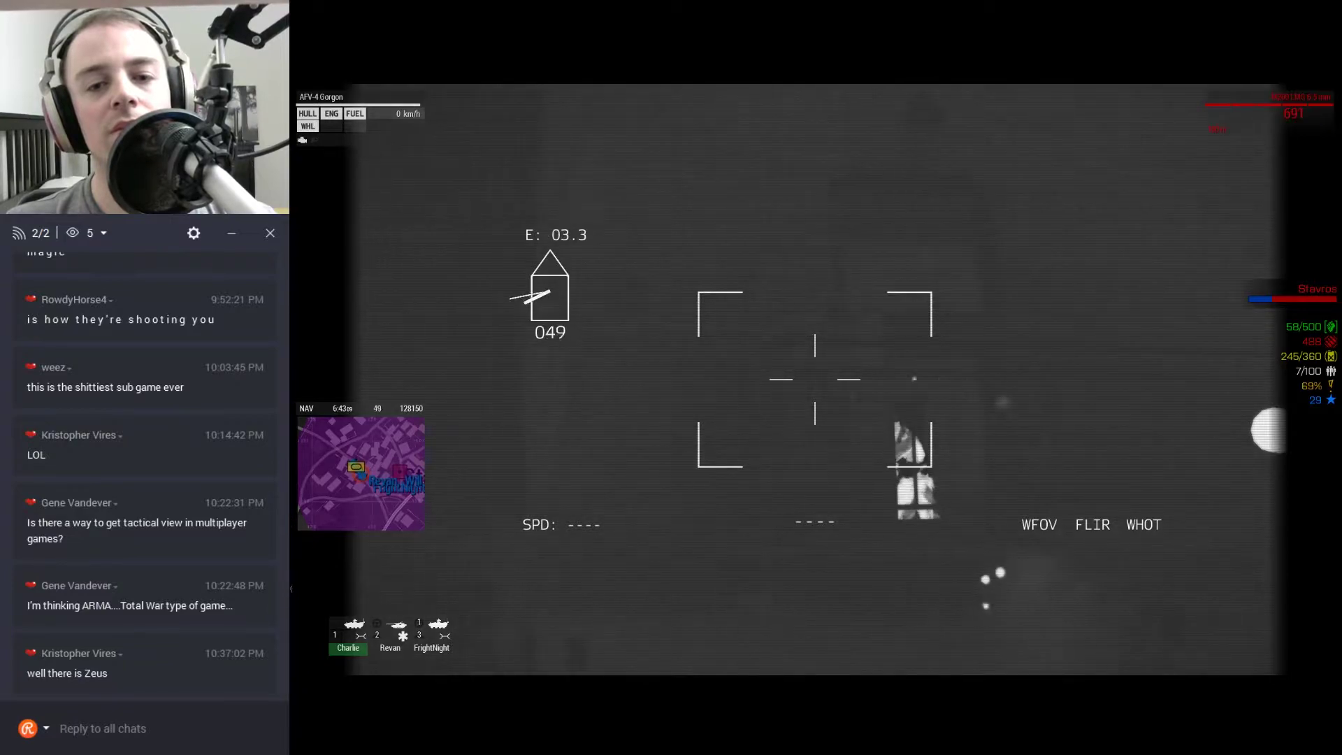
click(814, 379)
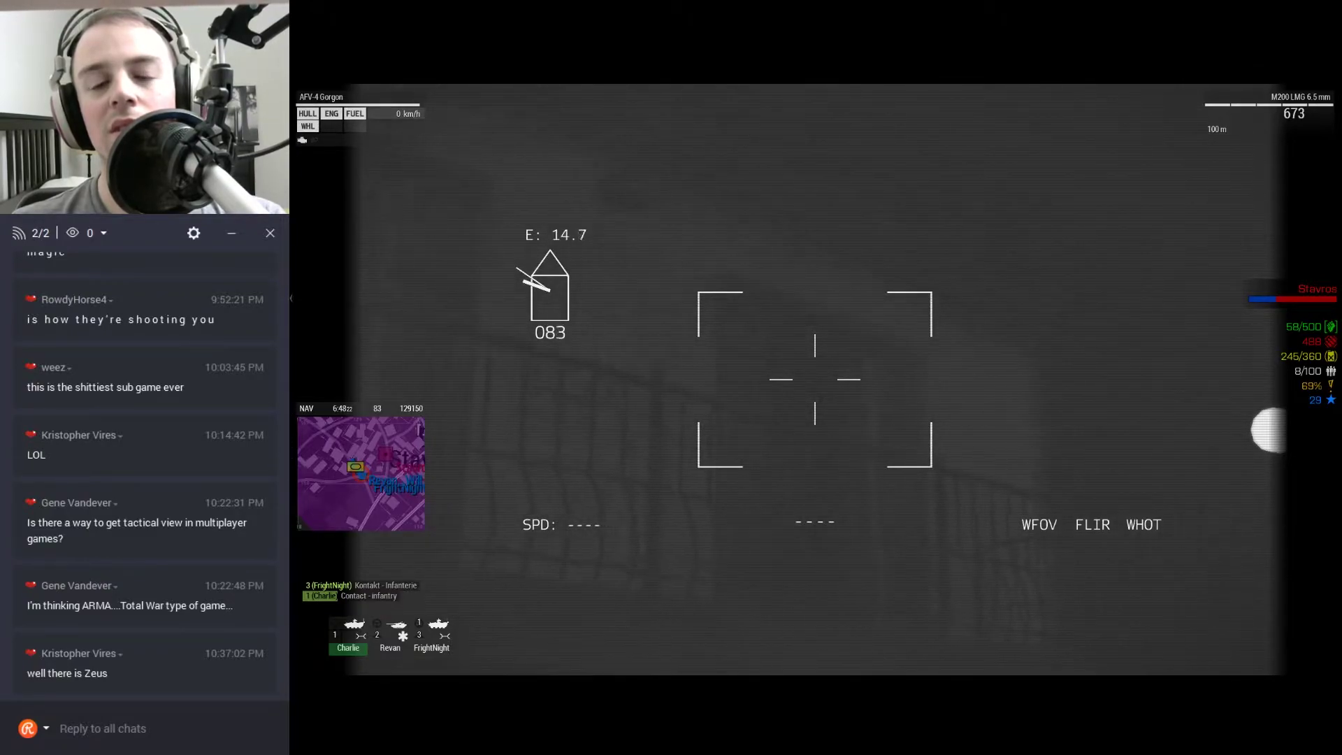
Fire three 30 mm cannon bursts at the enemy infantry.
key(f)
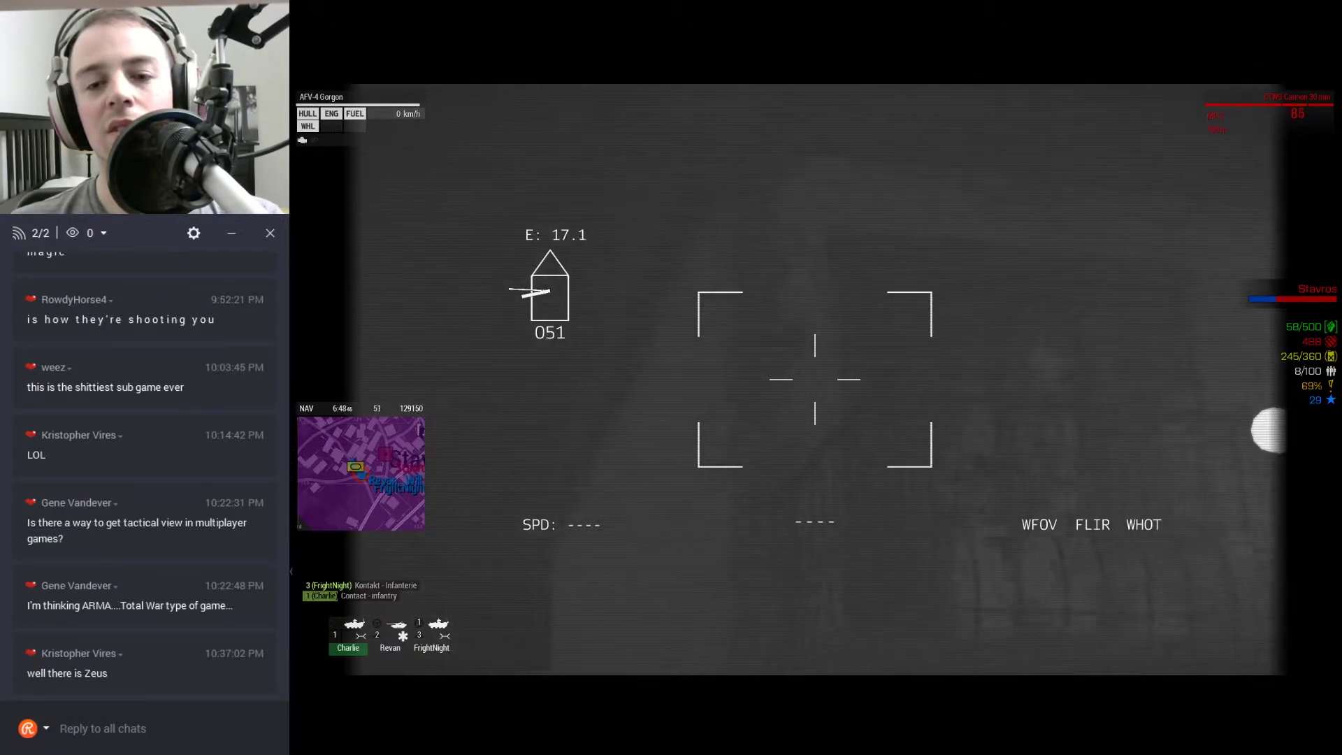
click(815, 379)
click(815, 378)
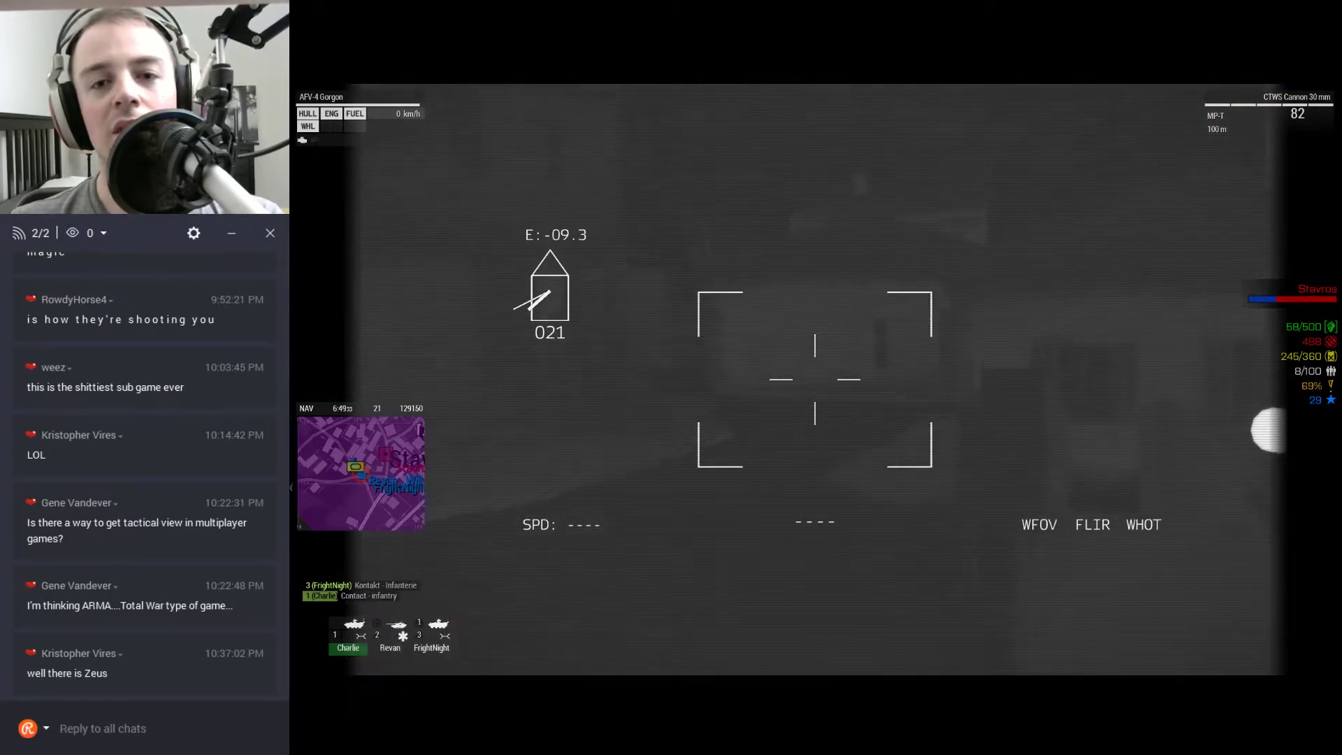
click(815, 379)
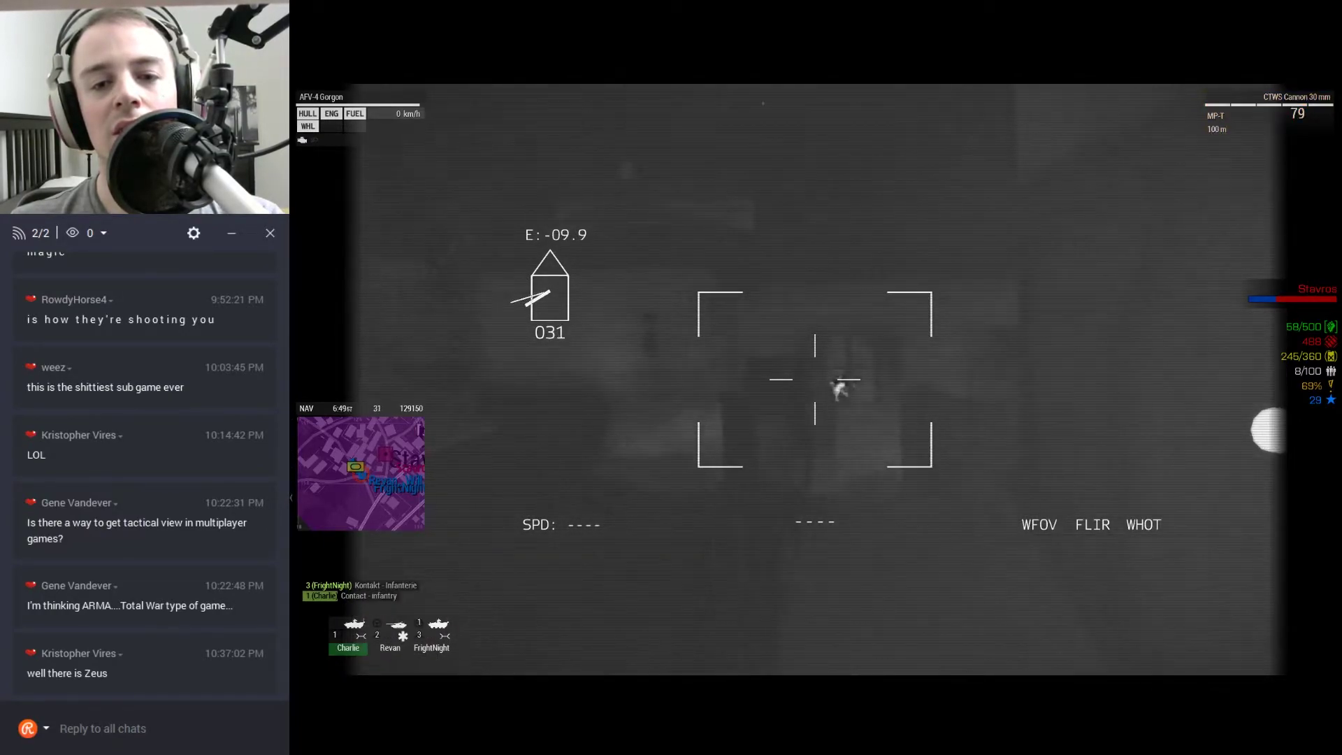
click(815, 378)
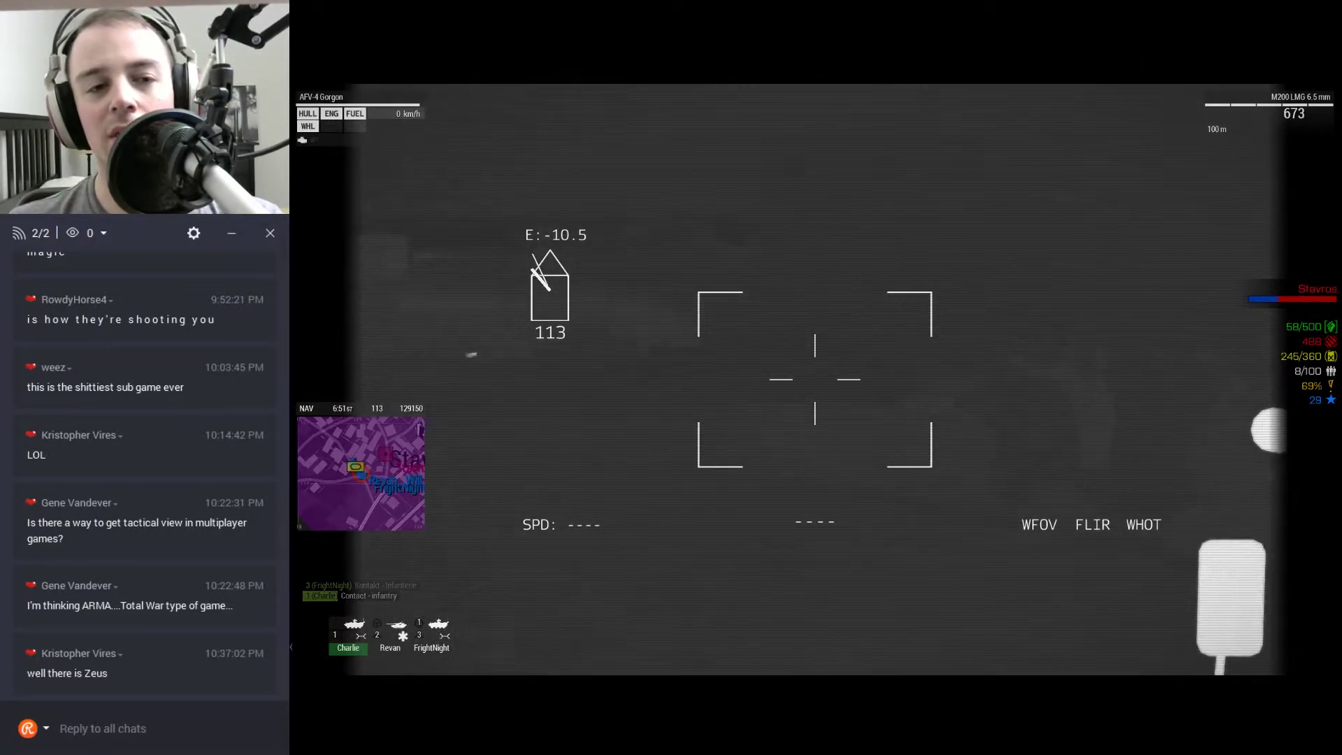
Toggle the sight between narrow and wide field of view, then close the map.
key(KP_Add)
key(KP_Subtract)
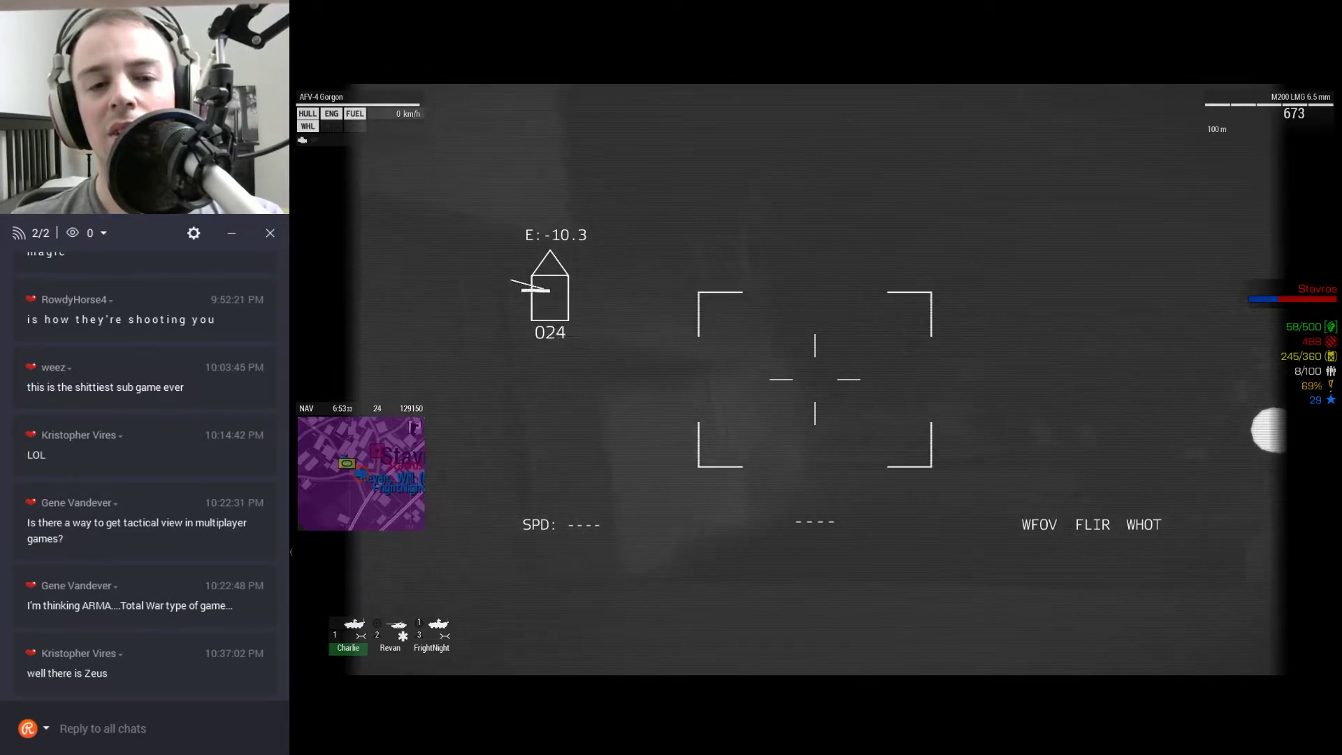
key(m)
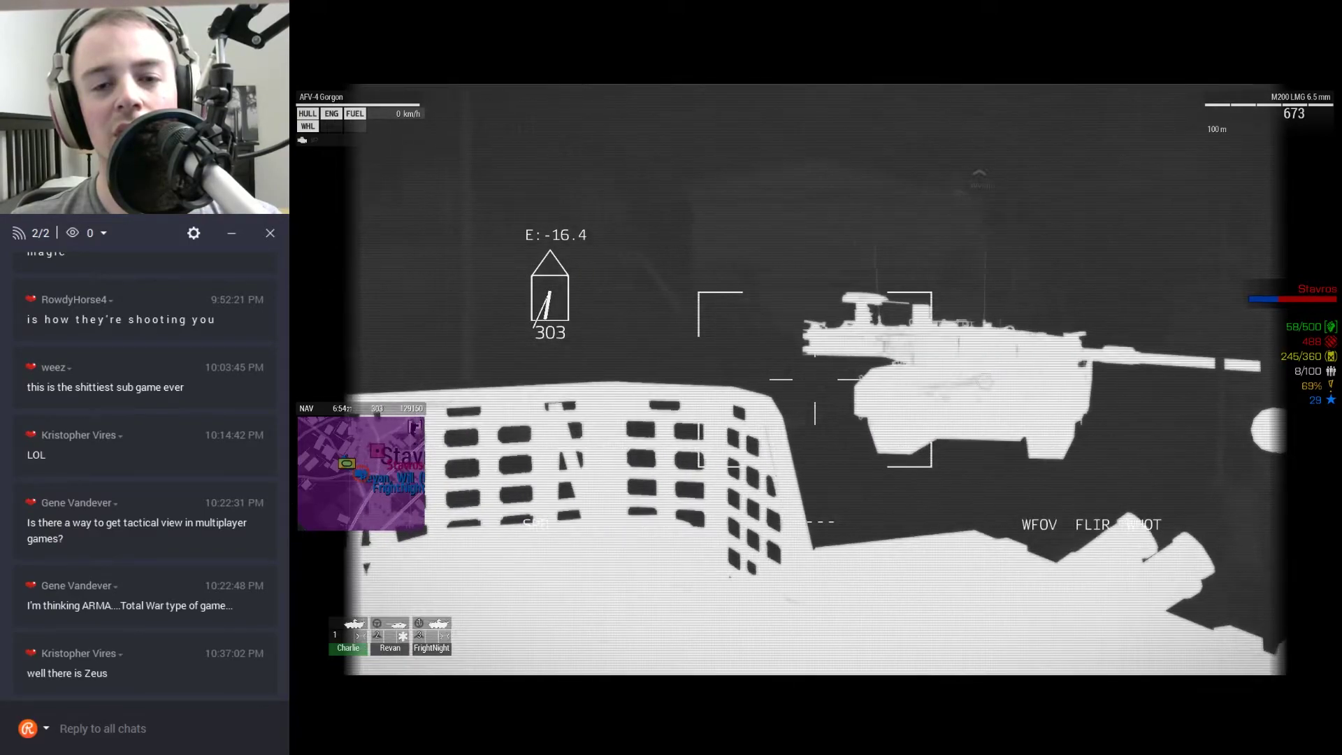
scroll(815, 378, down, 1)
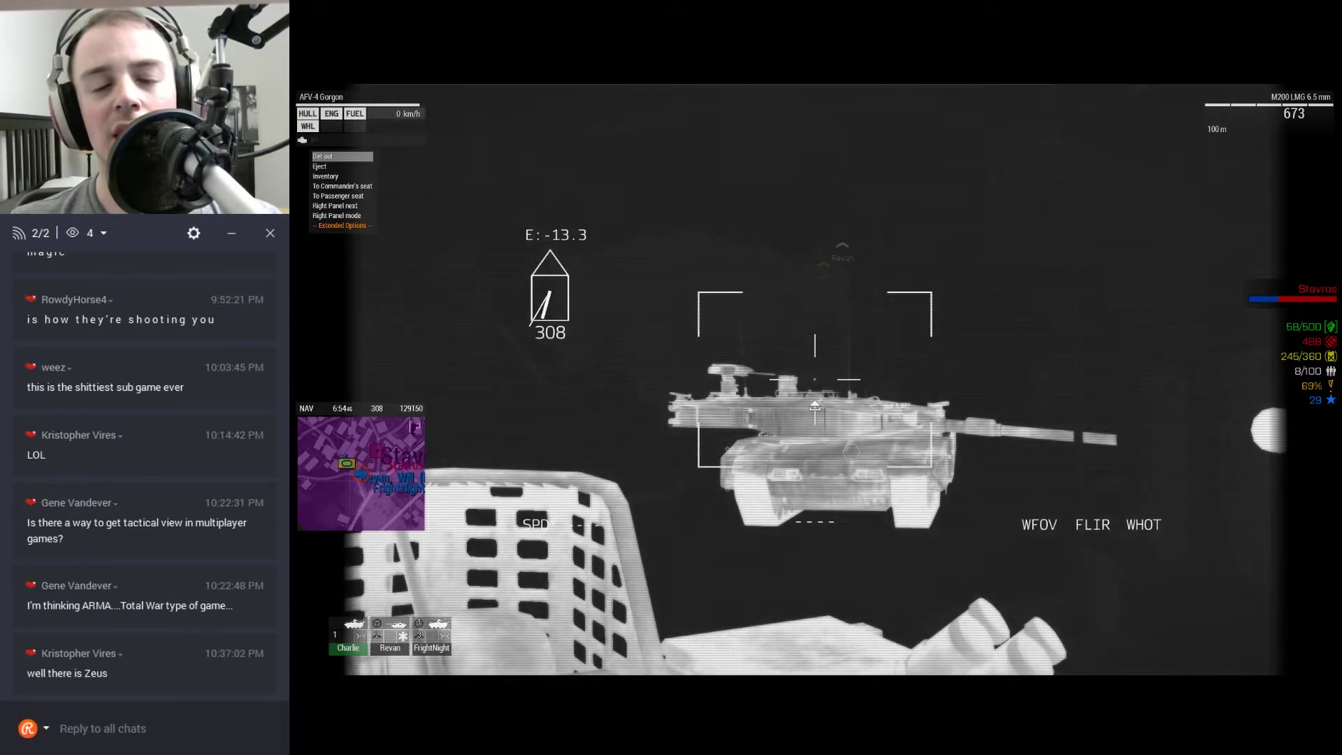
Get out of the Gorgon and go through the building's door.
key(space)
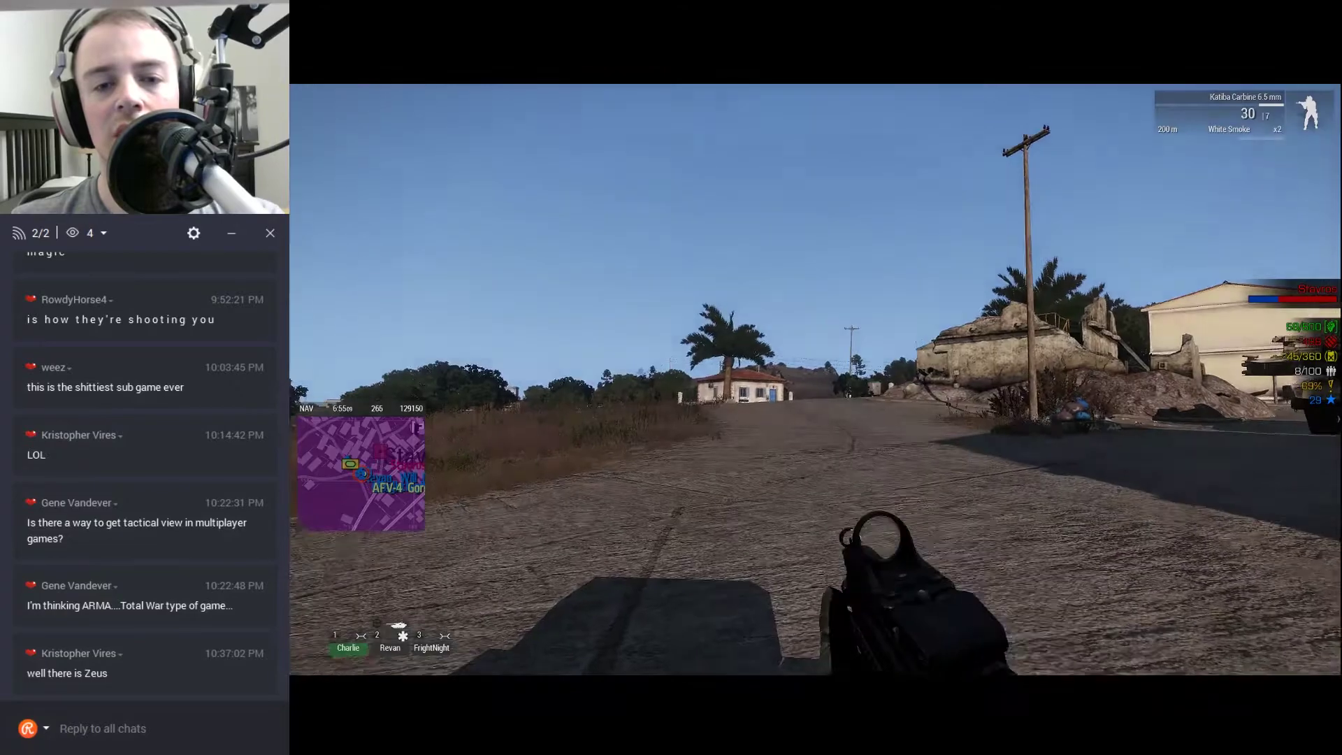
key(w)
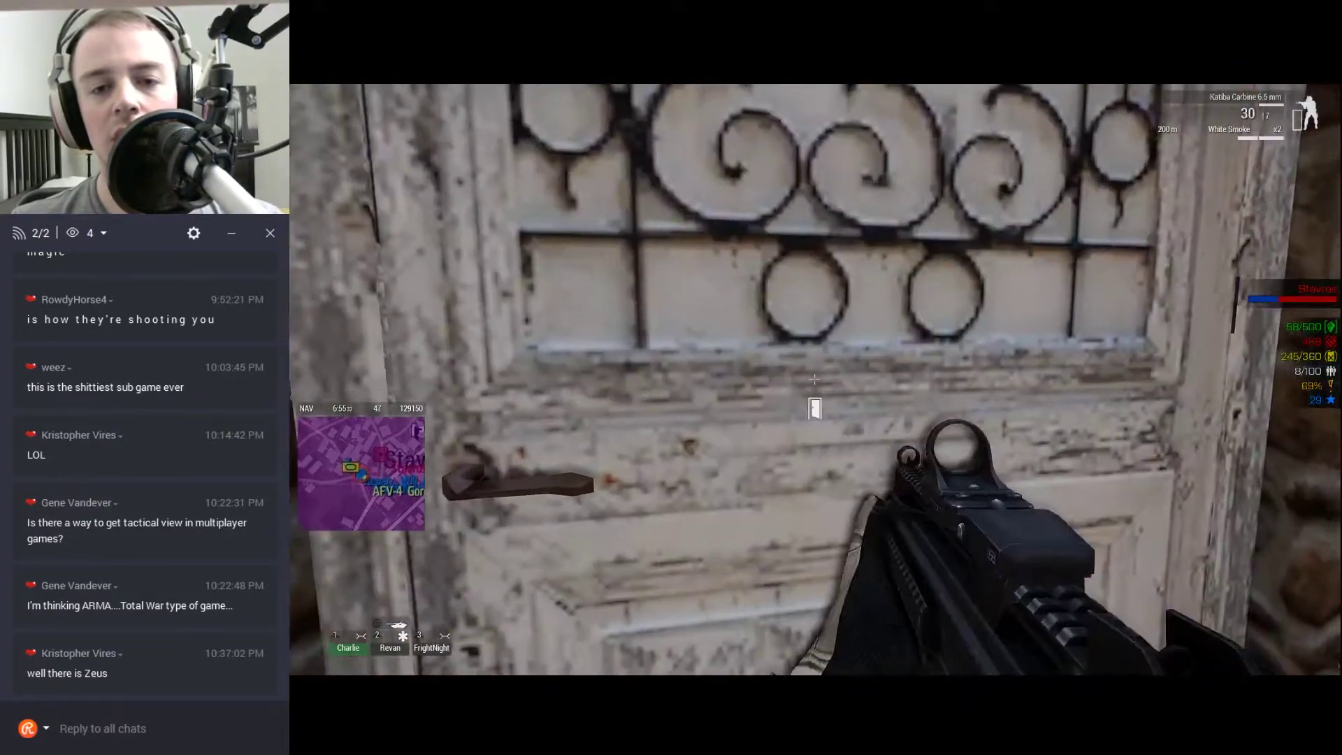
key(space)
key(w)
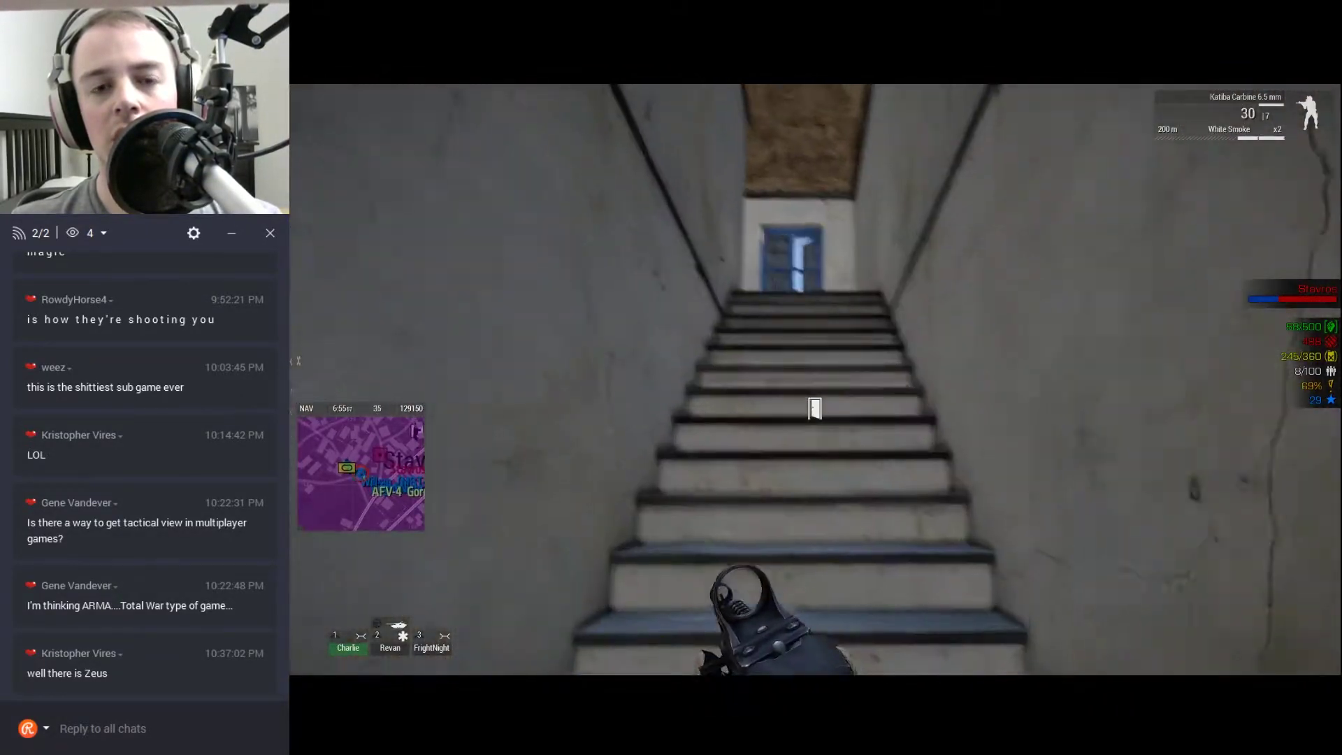
Climb to the upper floor and aim the Katiba out the upstairs window.
key(w)
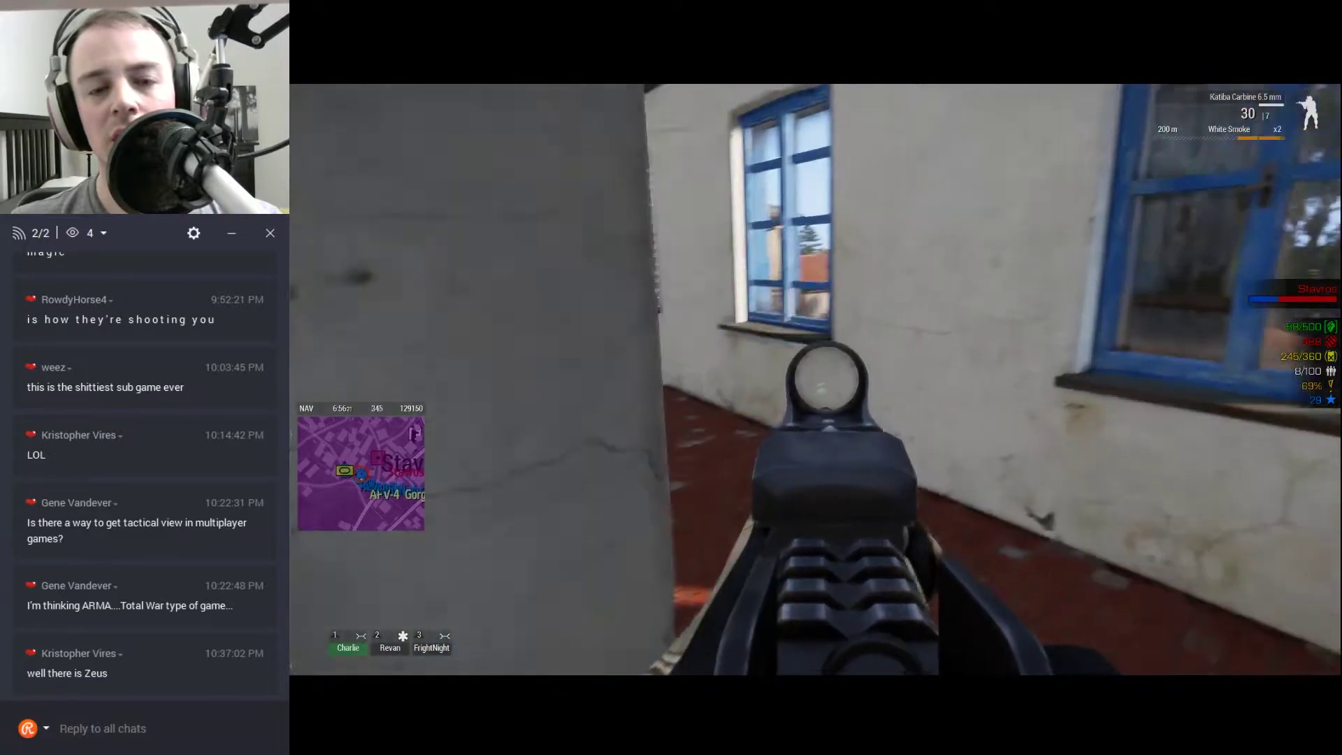
key(w)
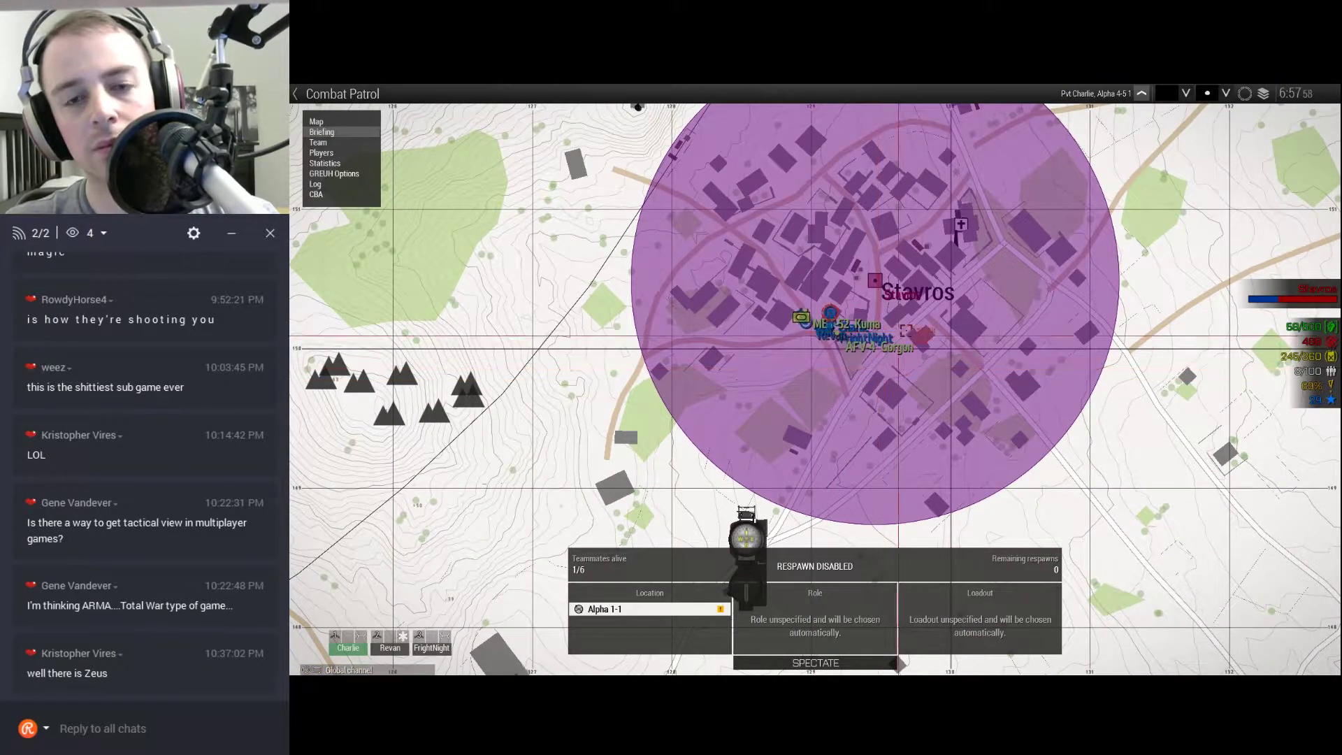
scroll(798, 315, up, 4)
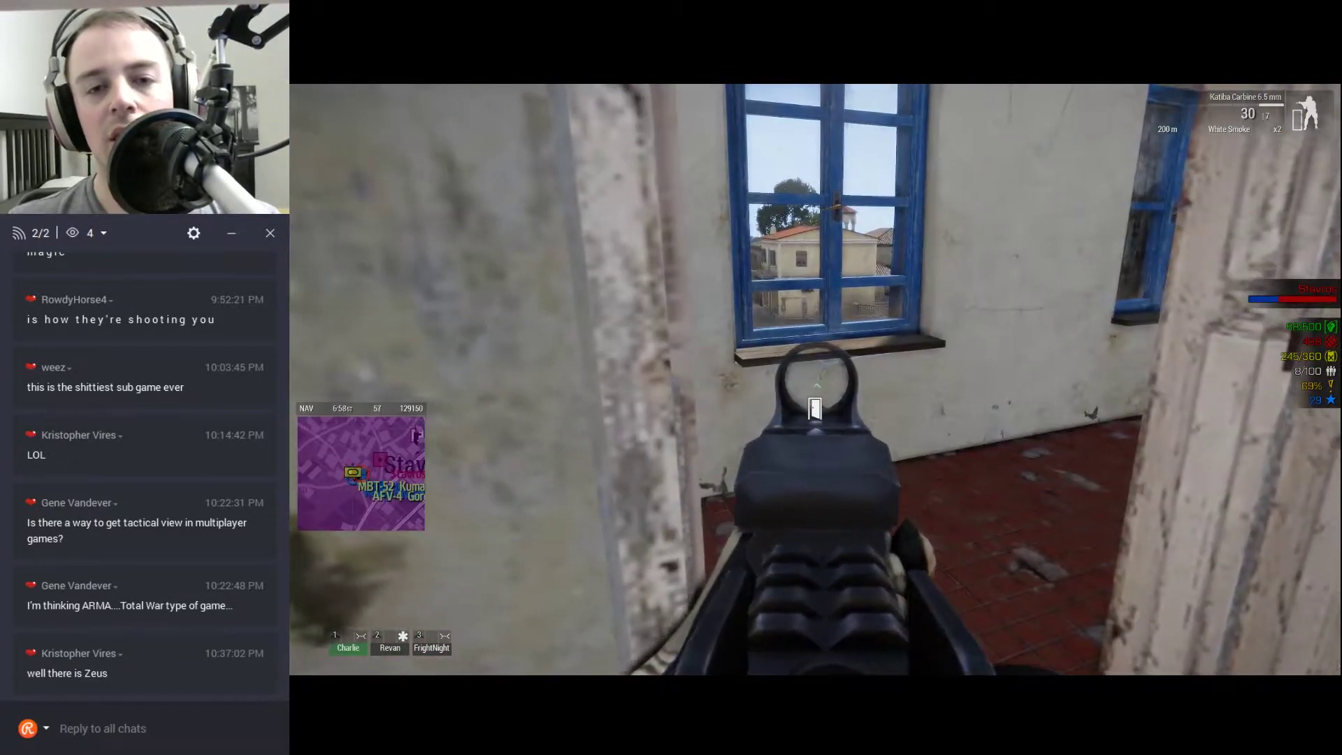
right_click(816, 409)
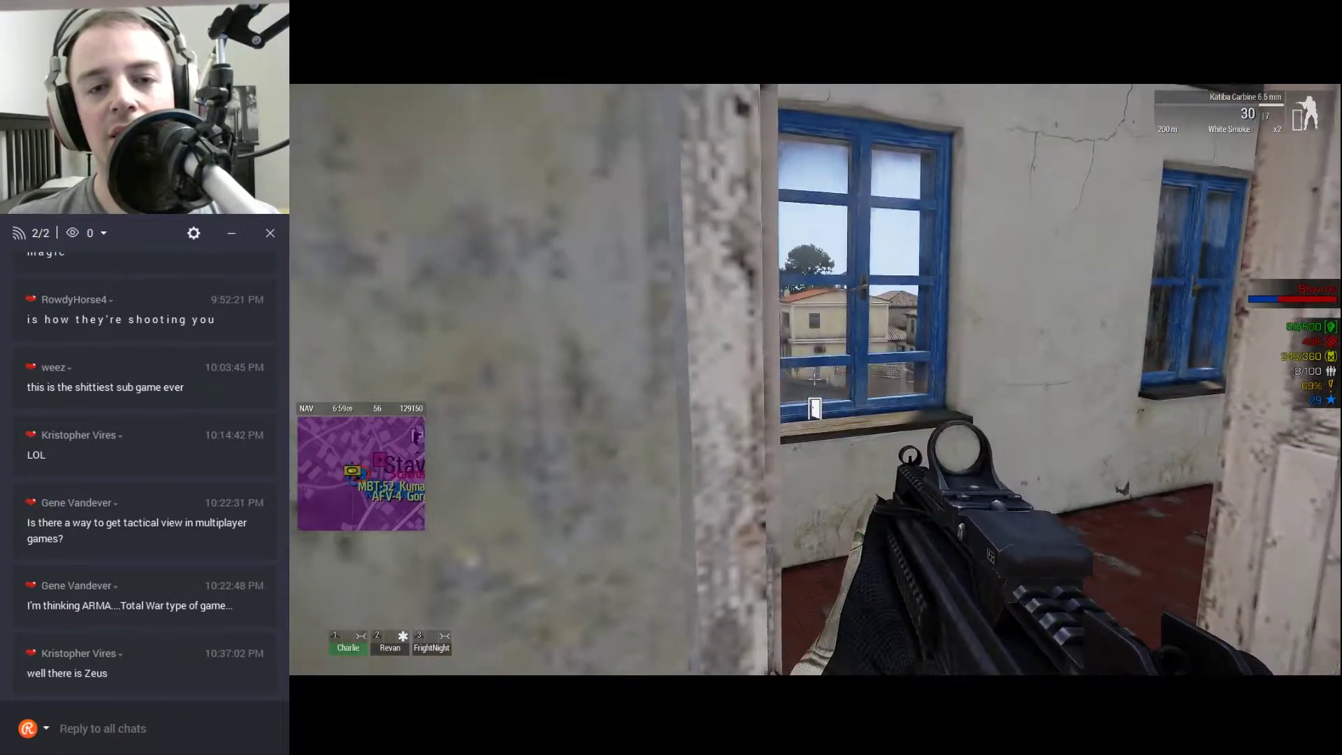
right_click(813, 379)
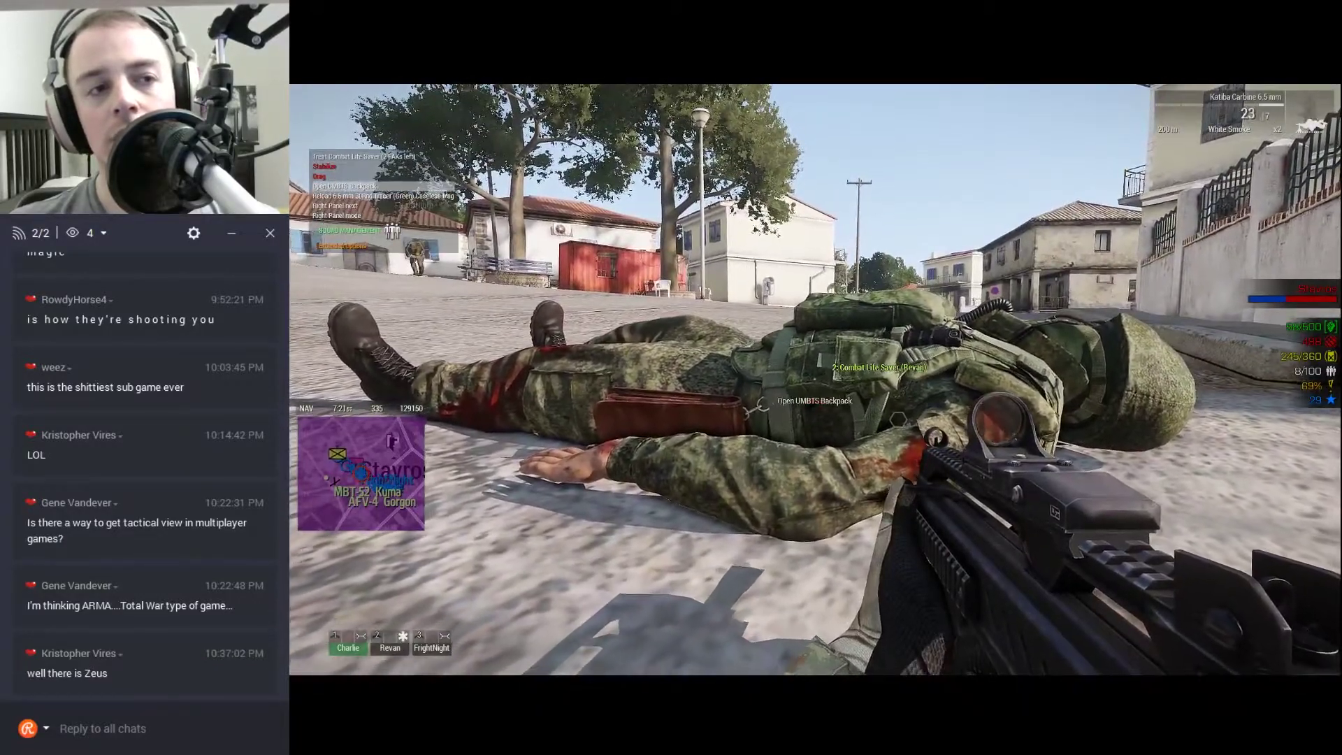
Check your inventory and crouch beside the fallen Combat Life Saver.
key(i)
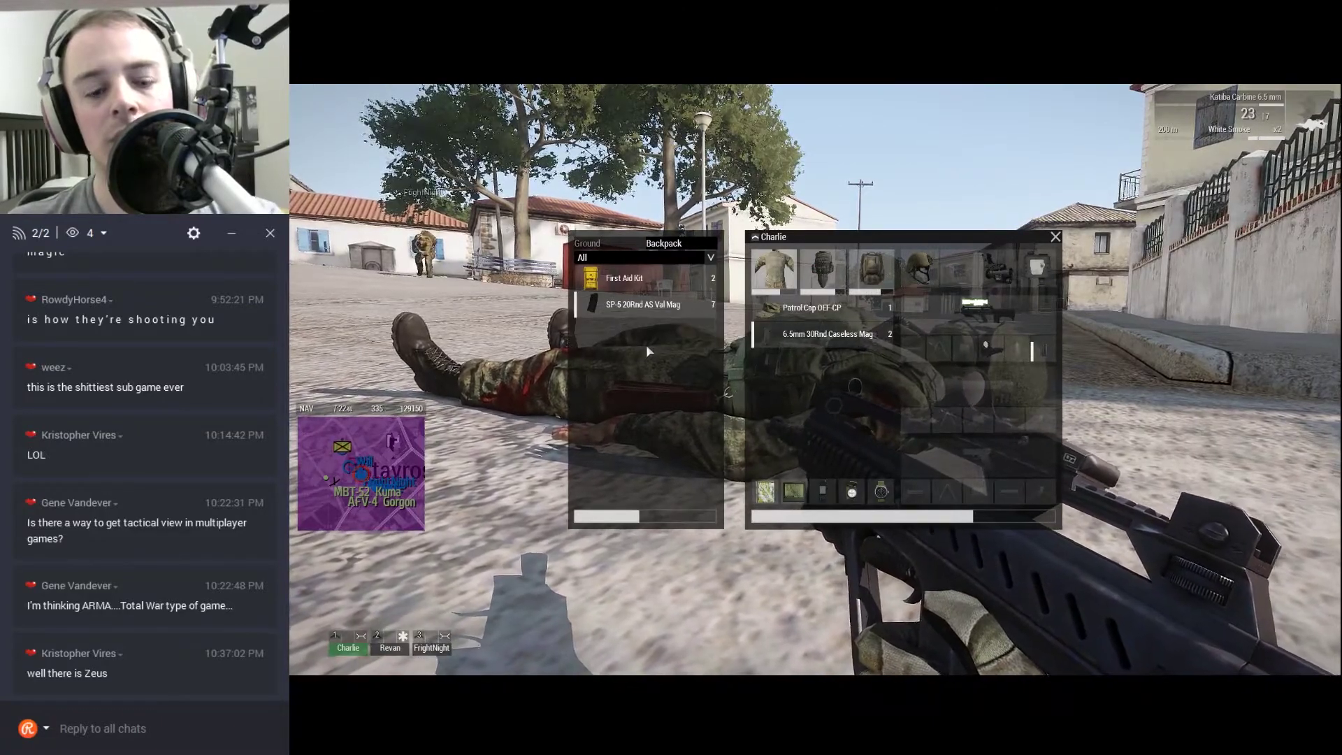
key(i)
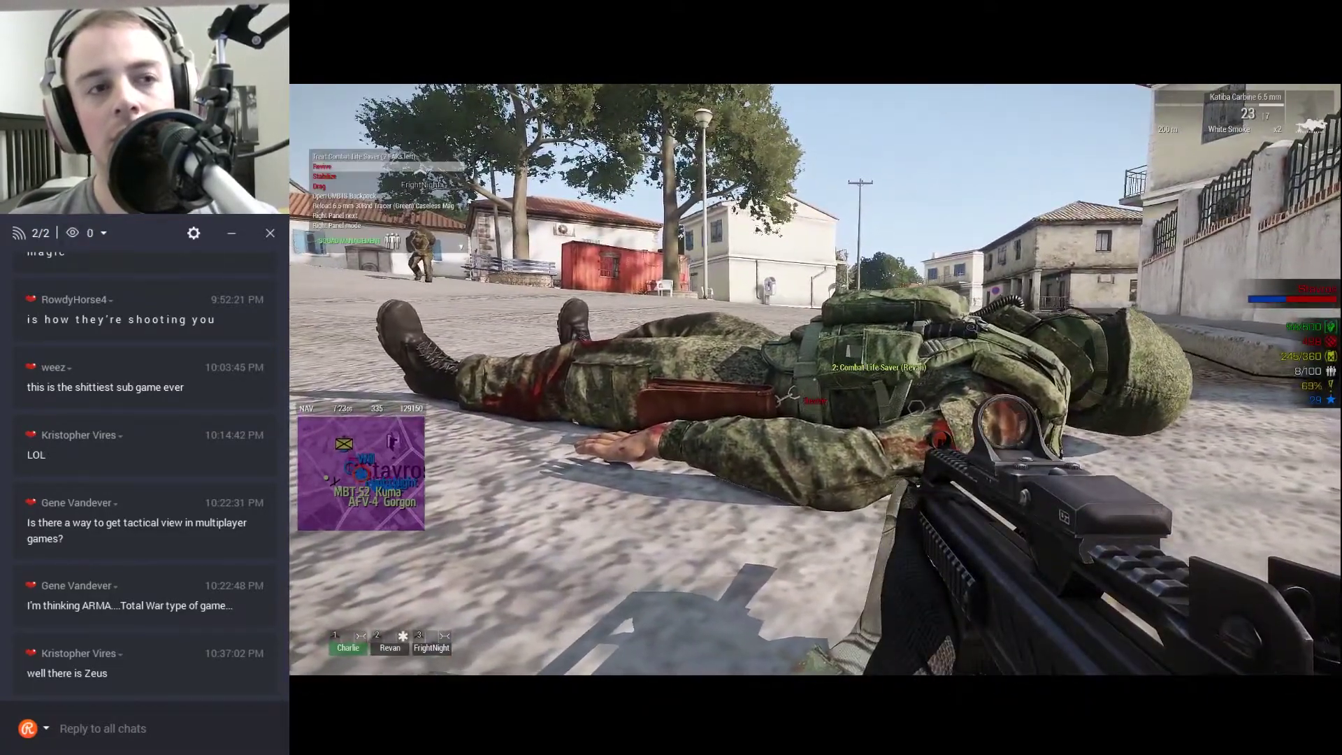
key(space)
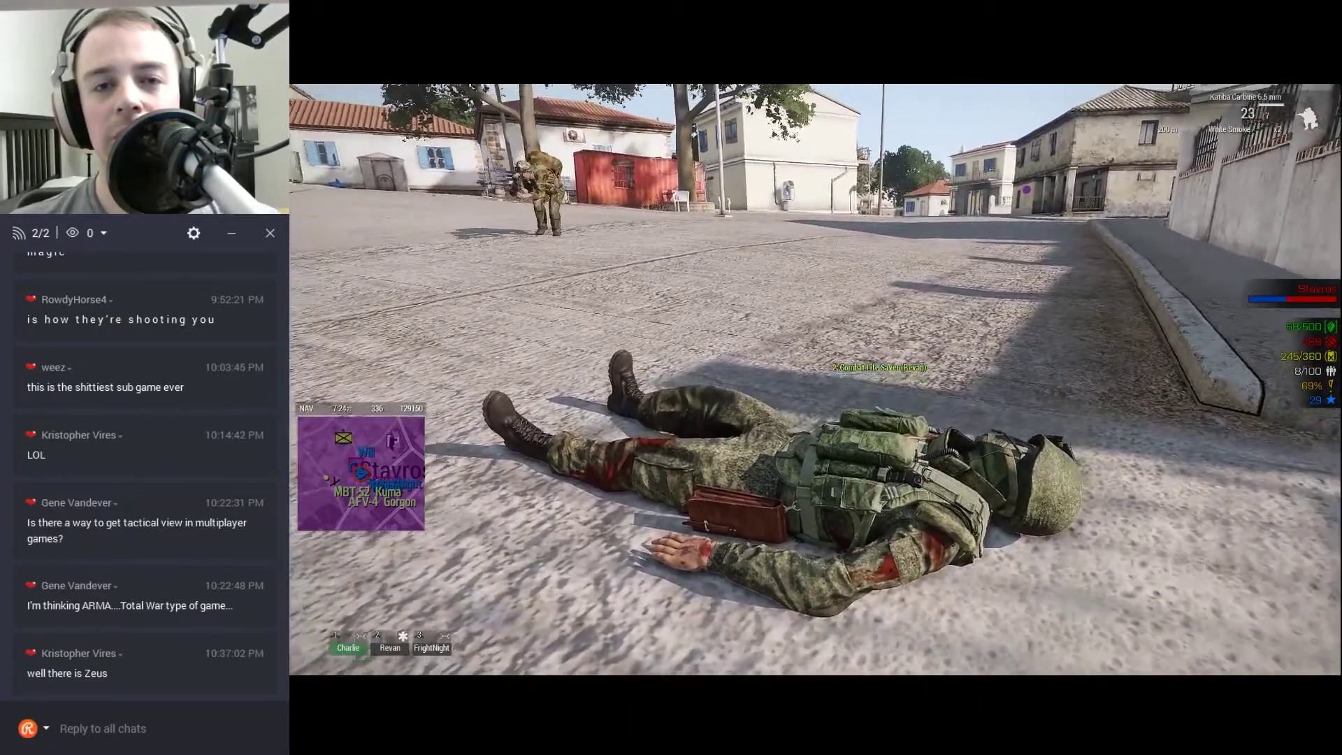
key(w)
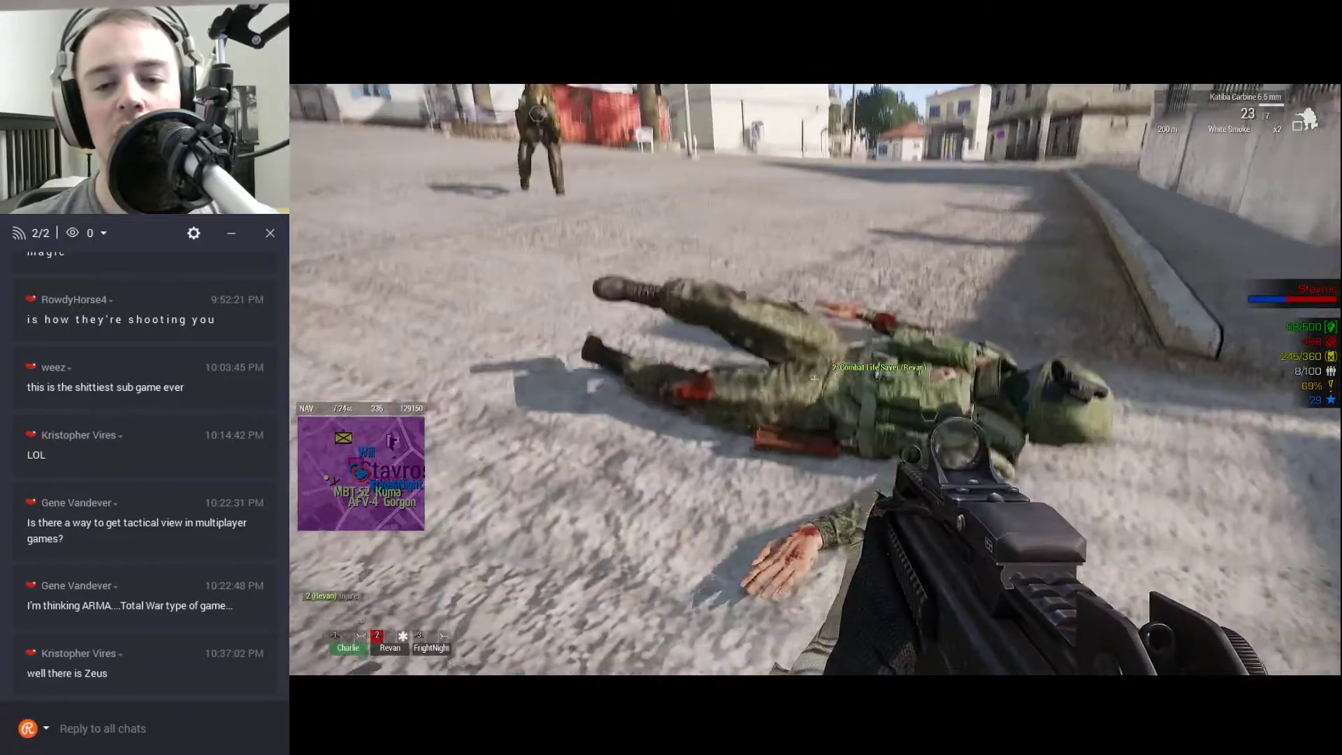
scroll(815, 405, down, 1)
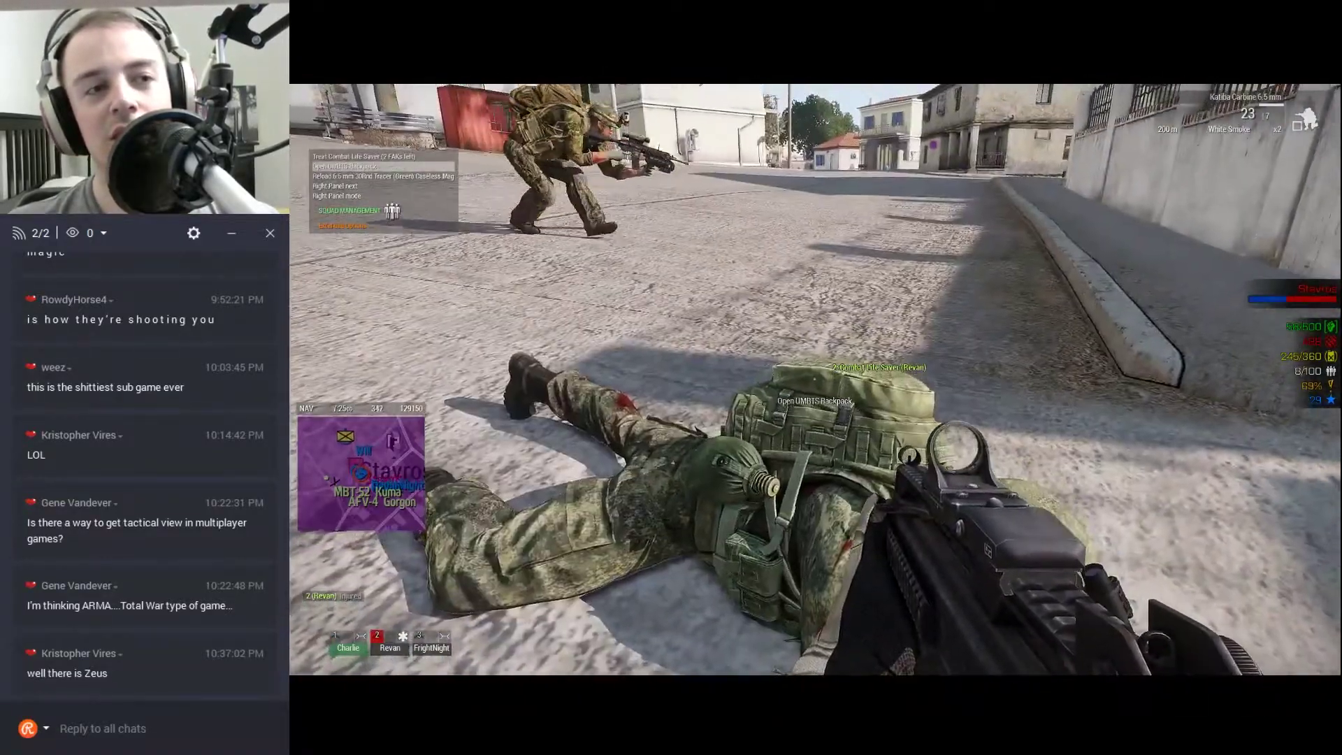
Transfer the Medikit from your backpack into the fallen medic's backpack.
key(i)
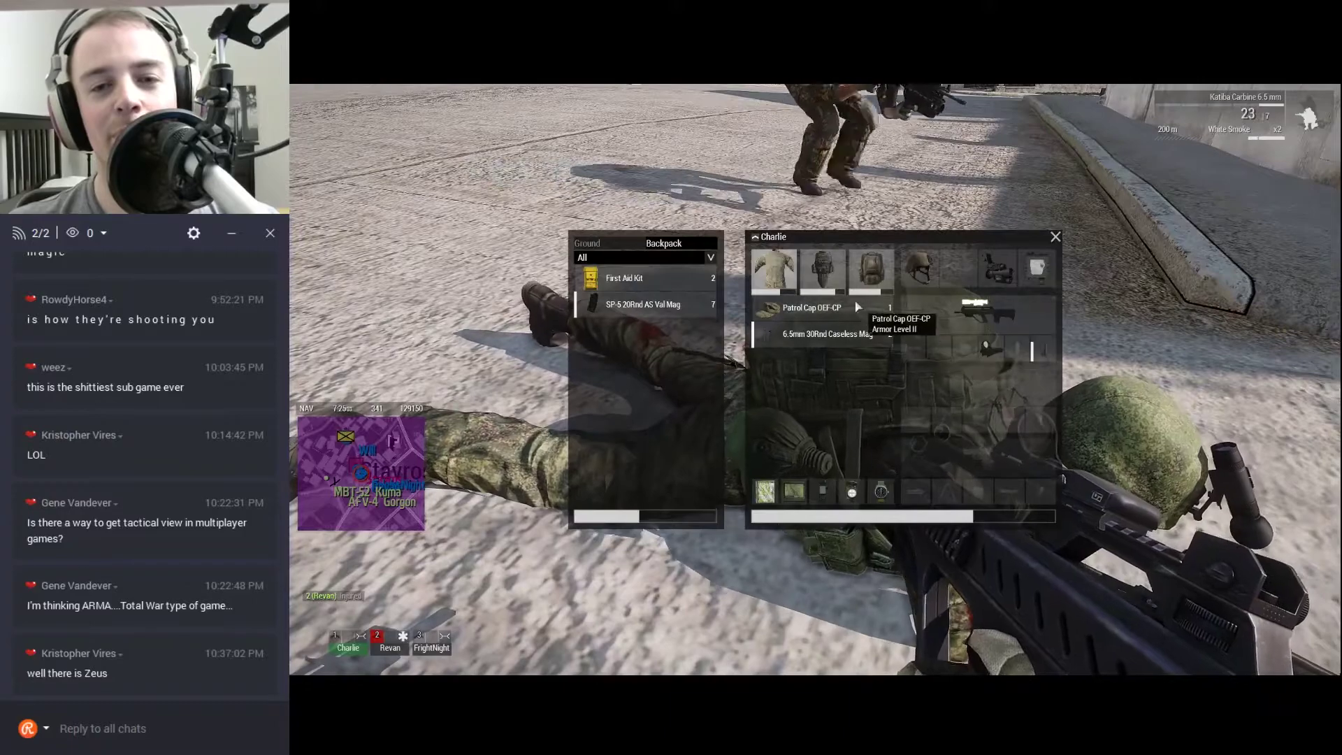
click(875, 272)
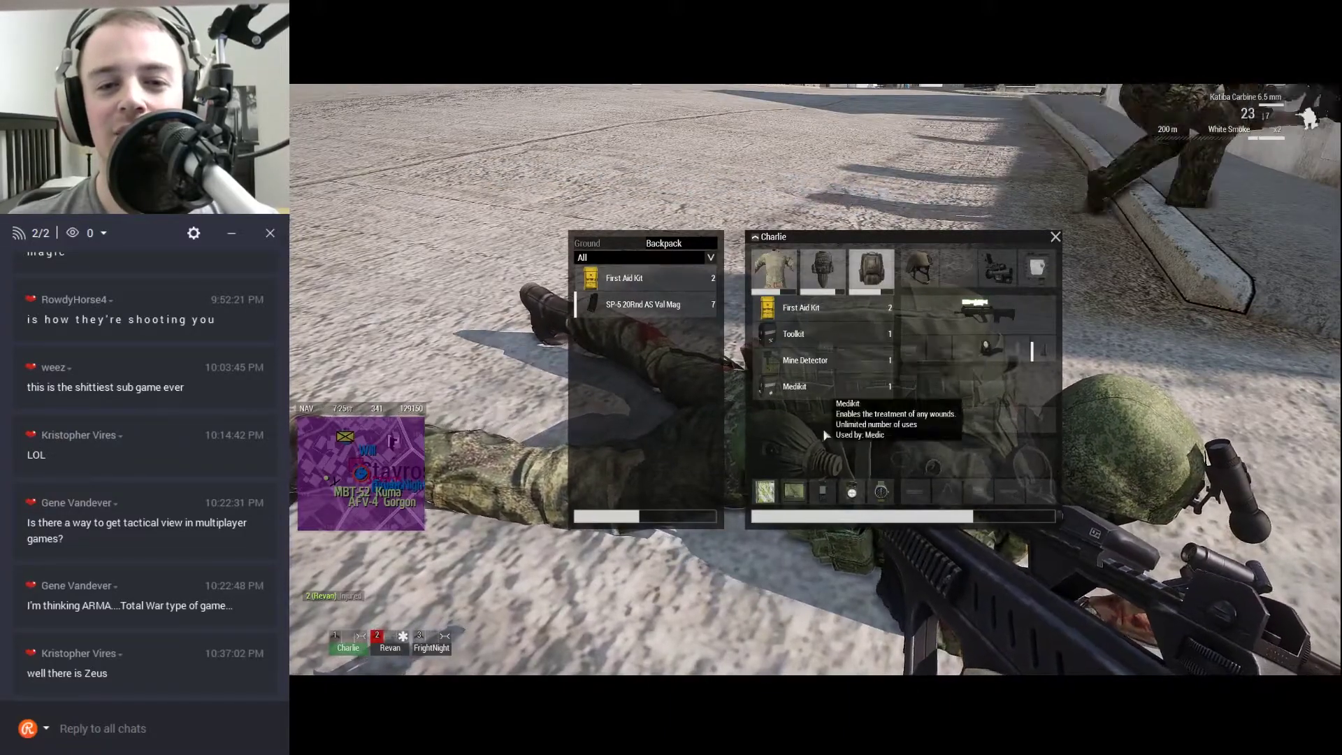
double_click(829, 388)
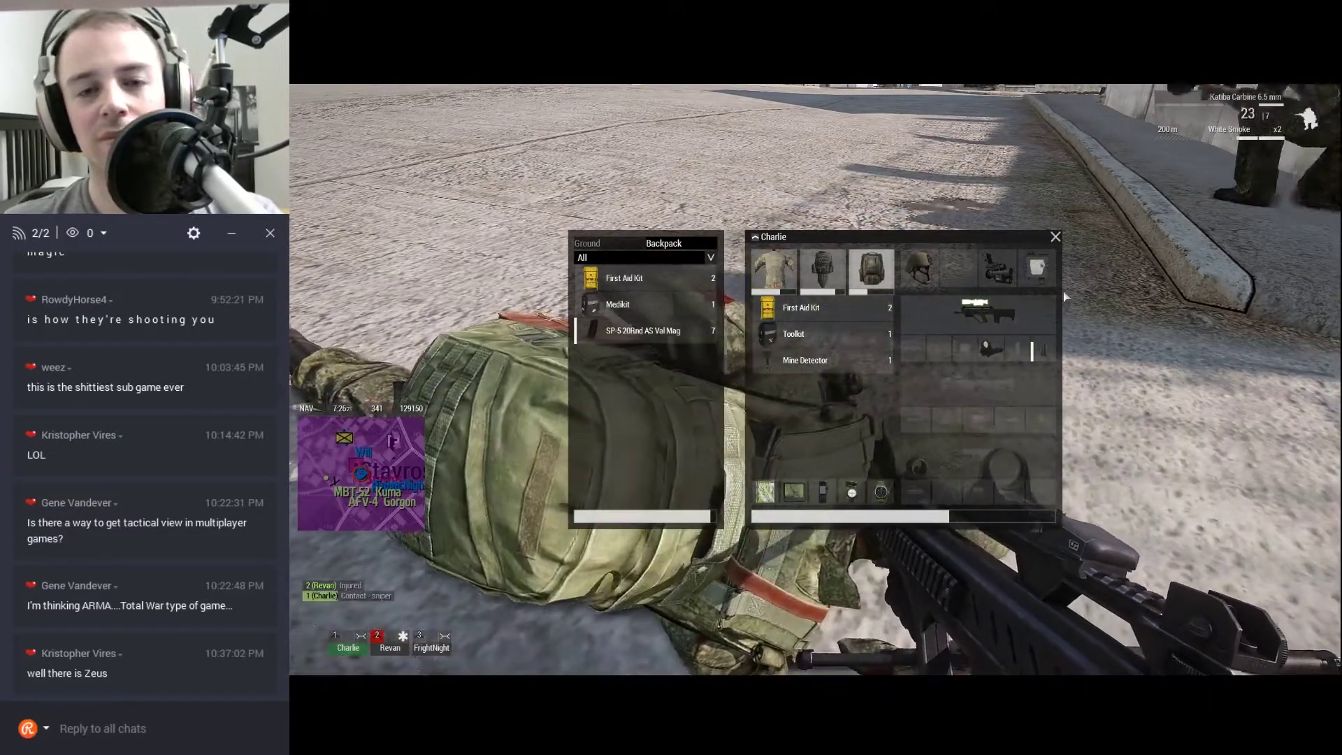
key(i)
Walk past the gate and sandbags along the wall to the street corner.
key(w)
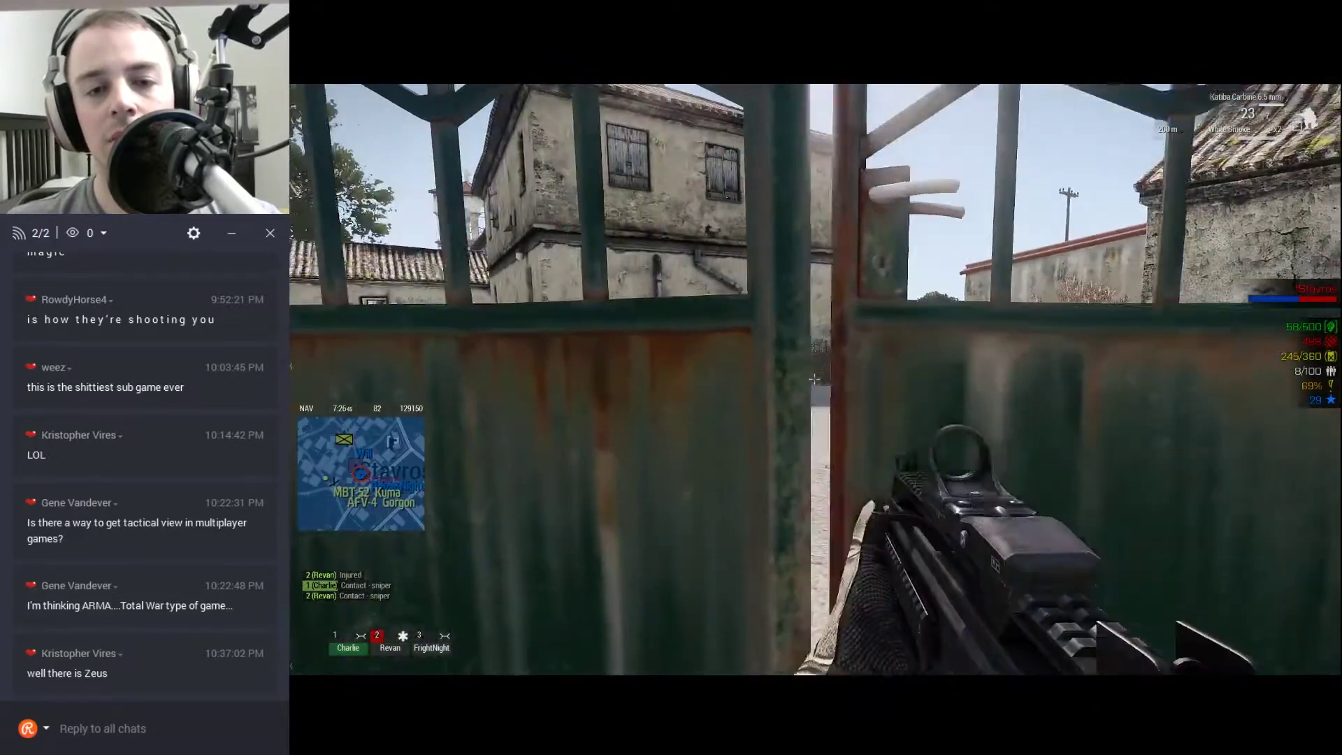
key(w)
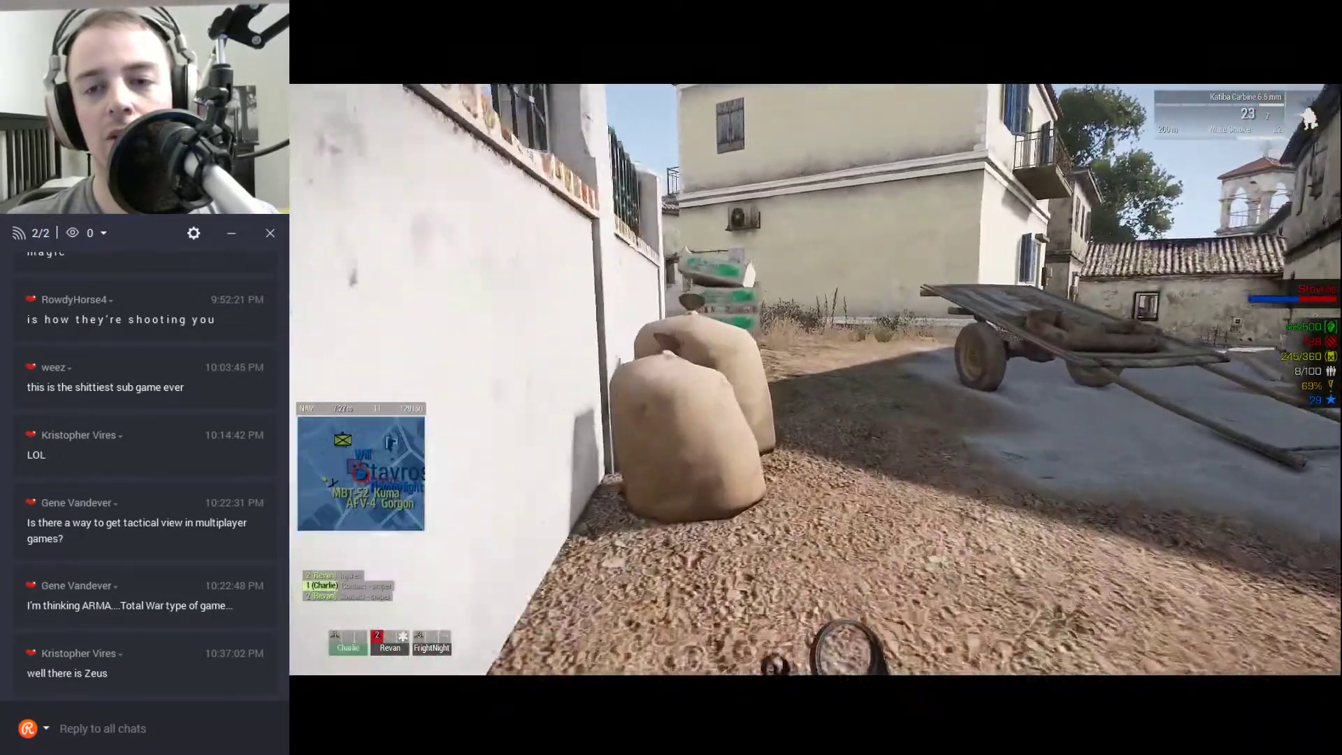
key(w)
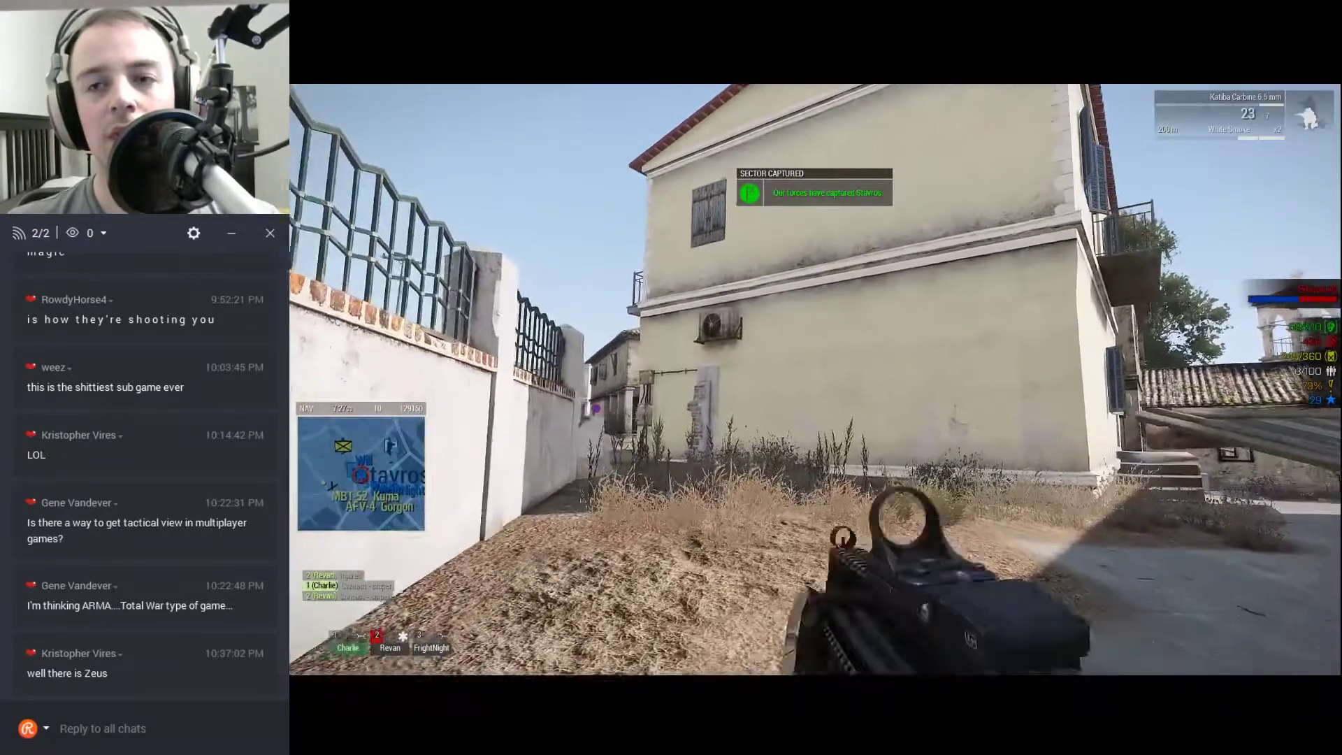
key(w)
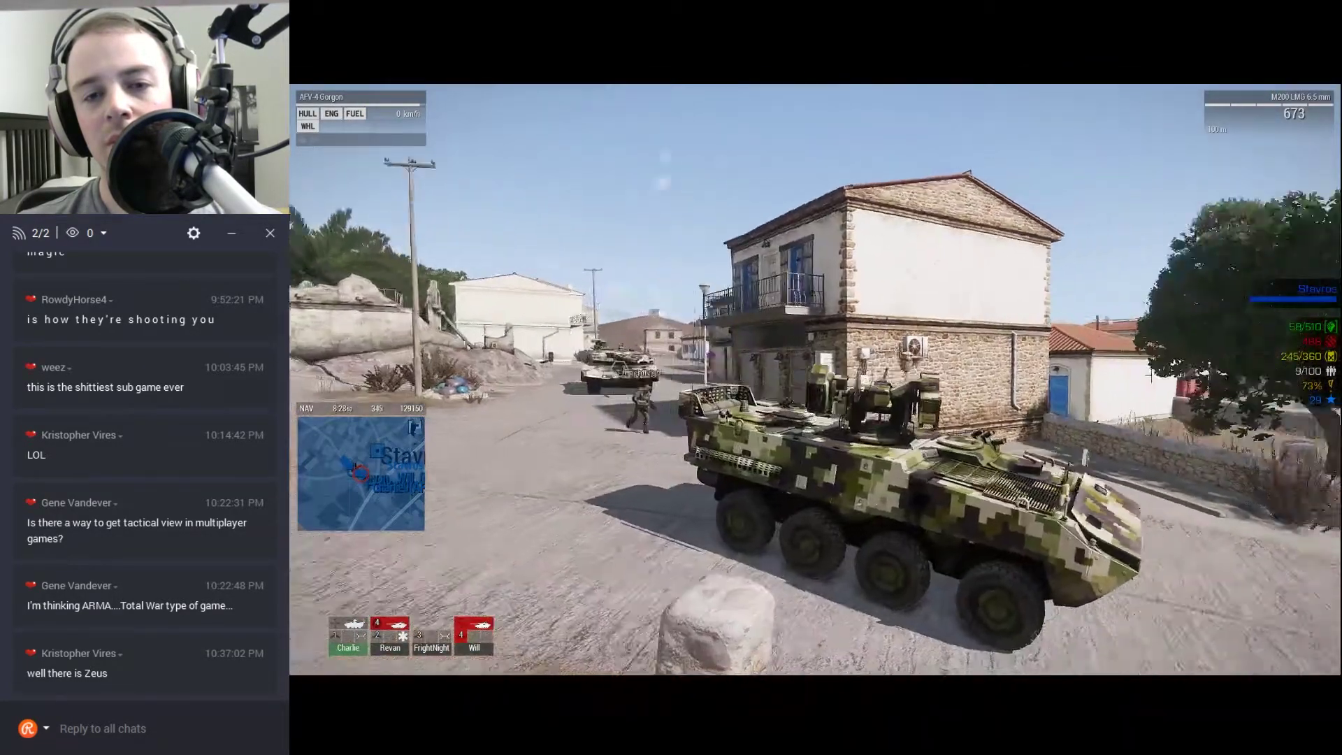
Switch to the gunner's daylight sight as the Gorgon rolls along the road.
drag(671, 378, 587, 377)
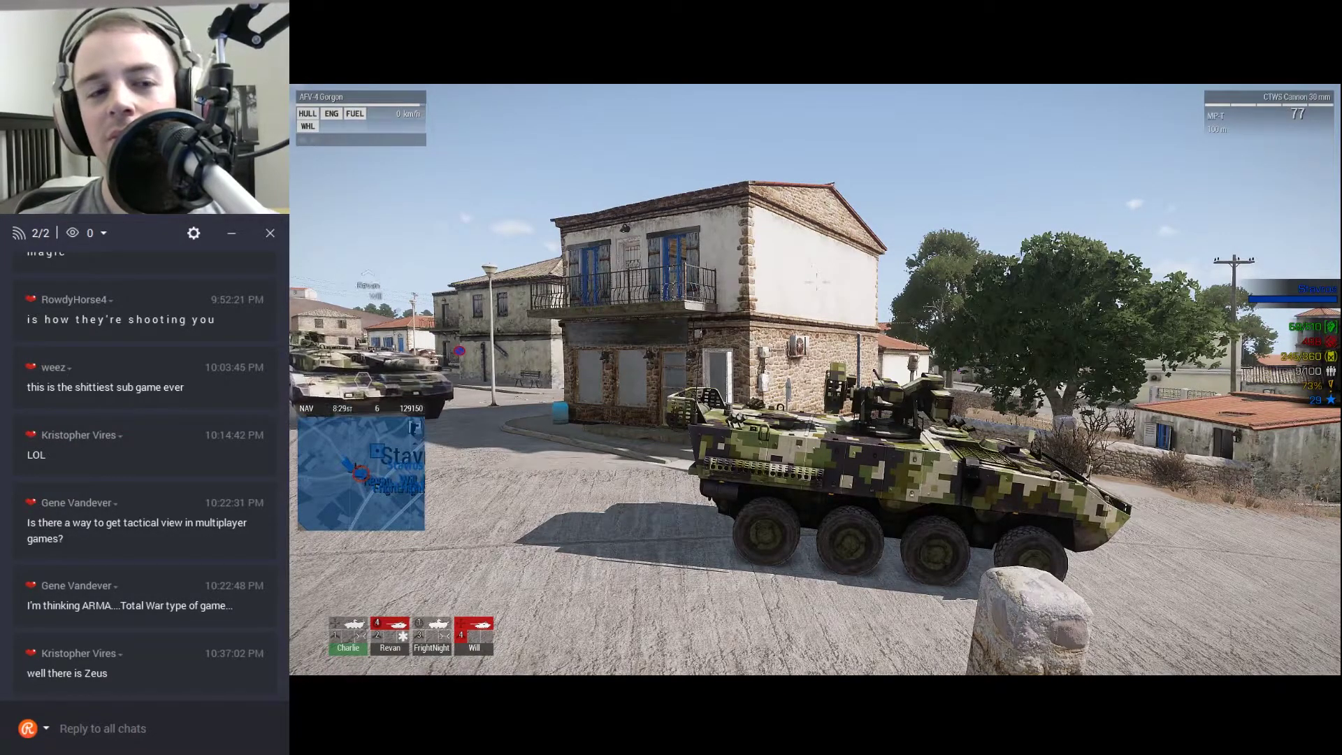
key(KP_Enter)
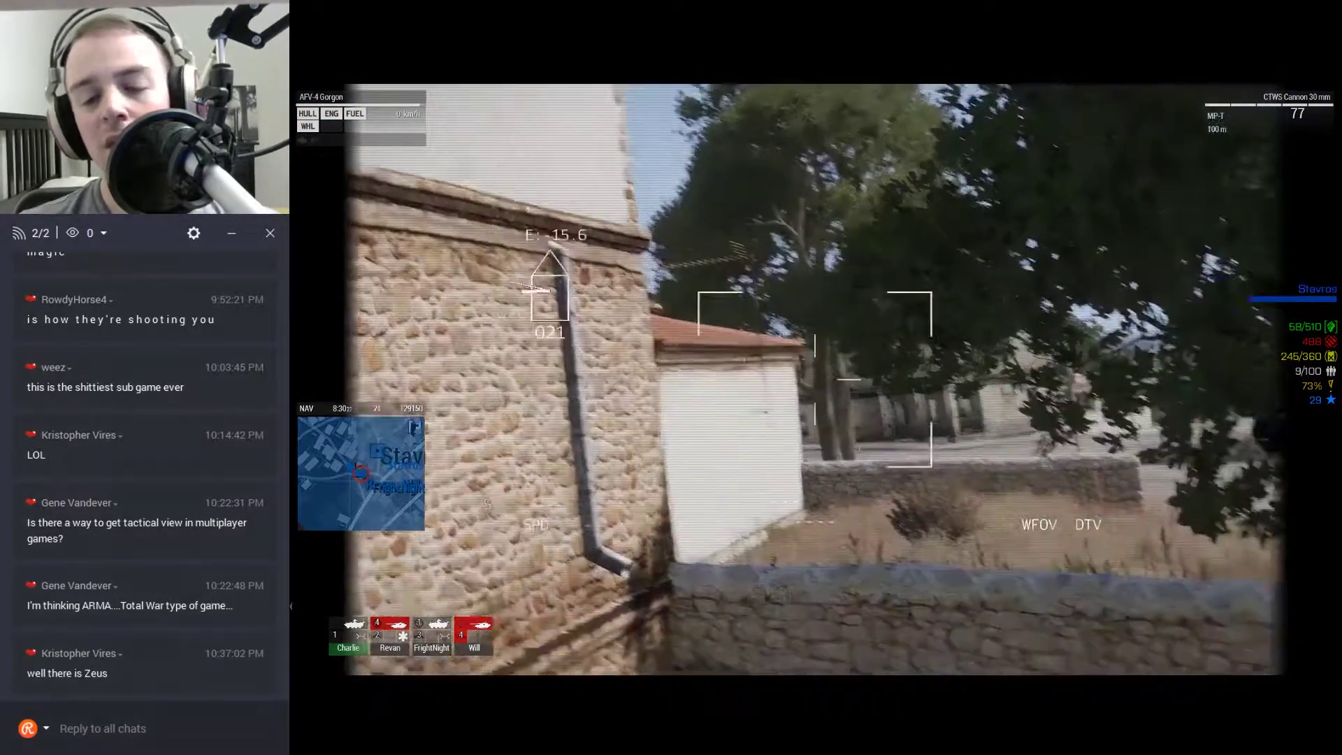
scroll(886, 381, up, 5)
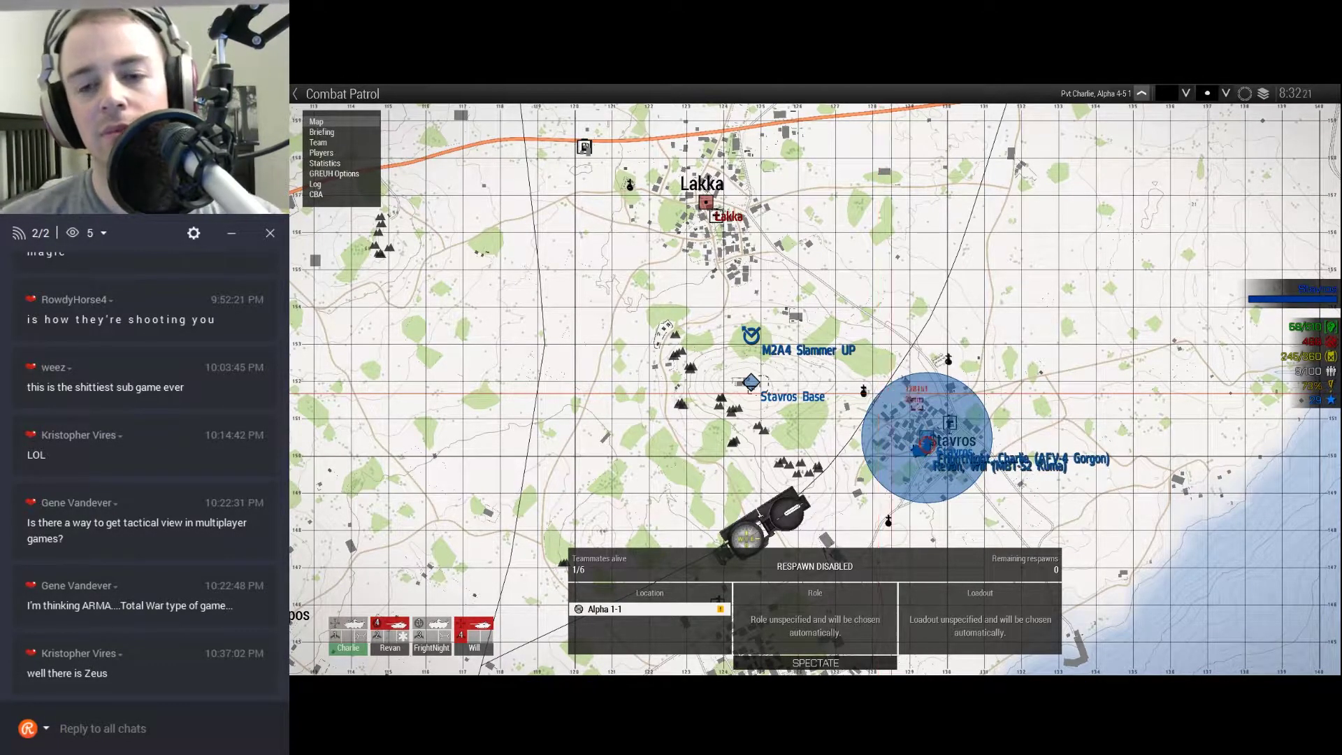
scroll(926, 404, up, 3)
scroll(943, 424, up, 2)
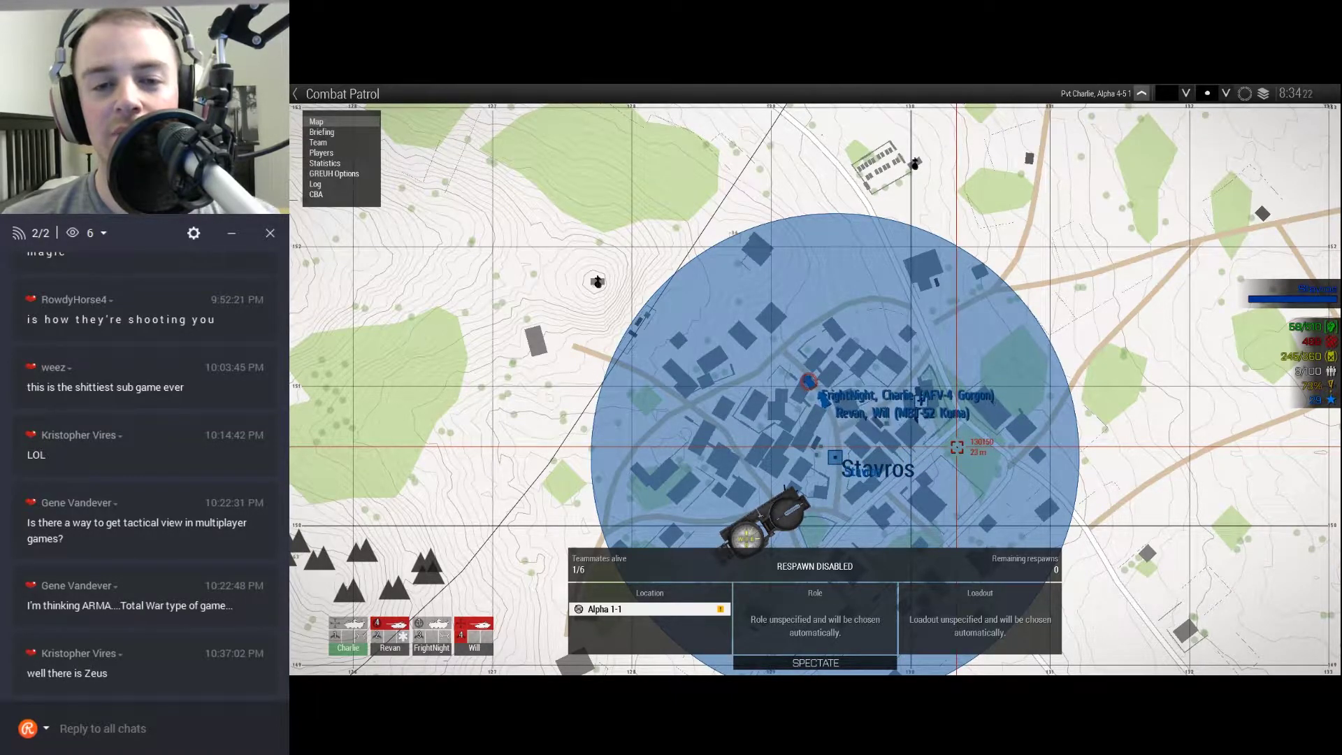
key(m)
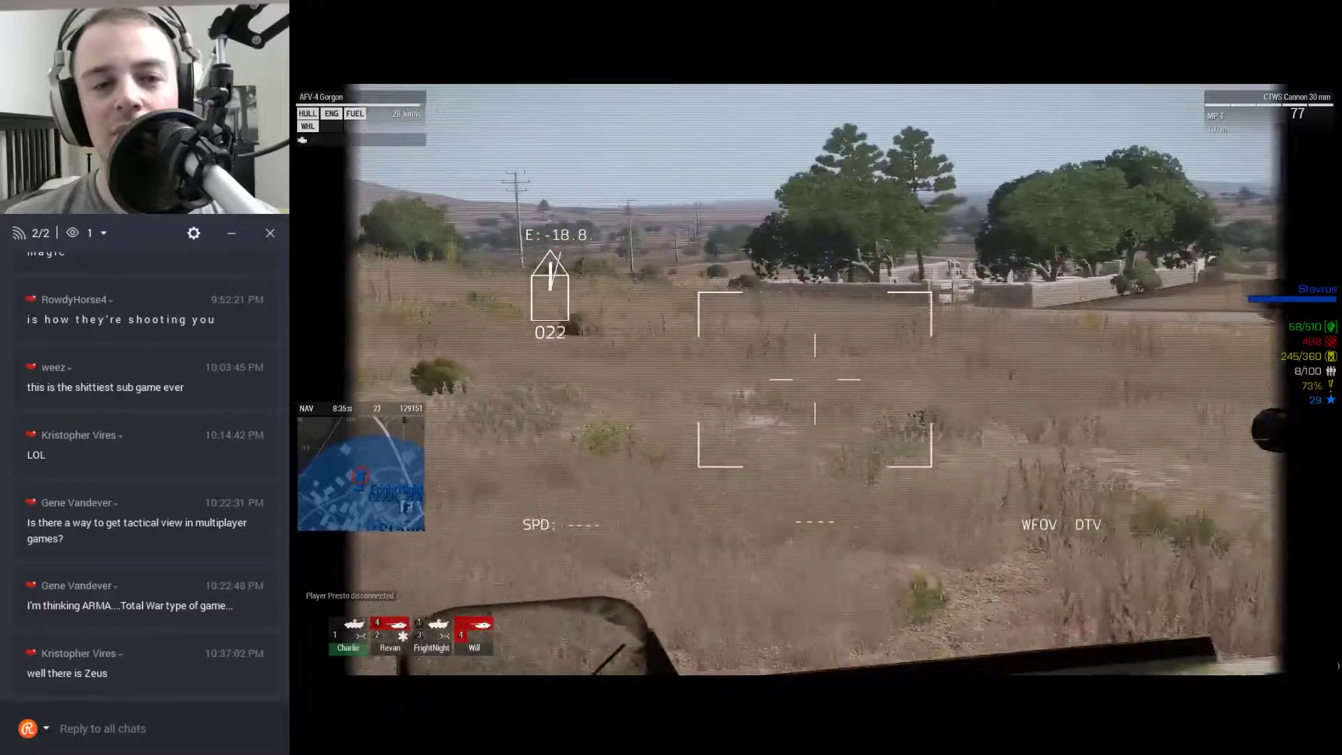
Check the map twice on the way and select the M200 LMG.
key(m)
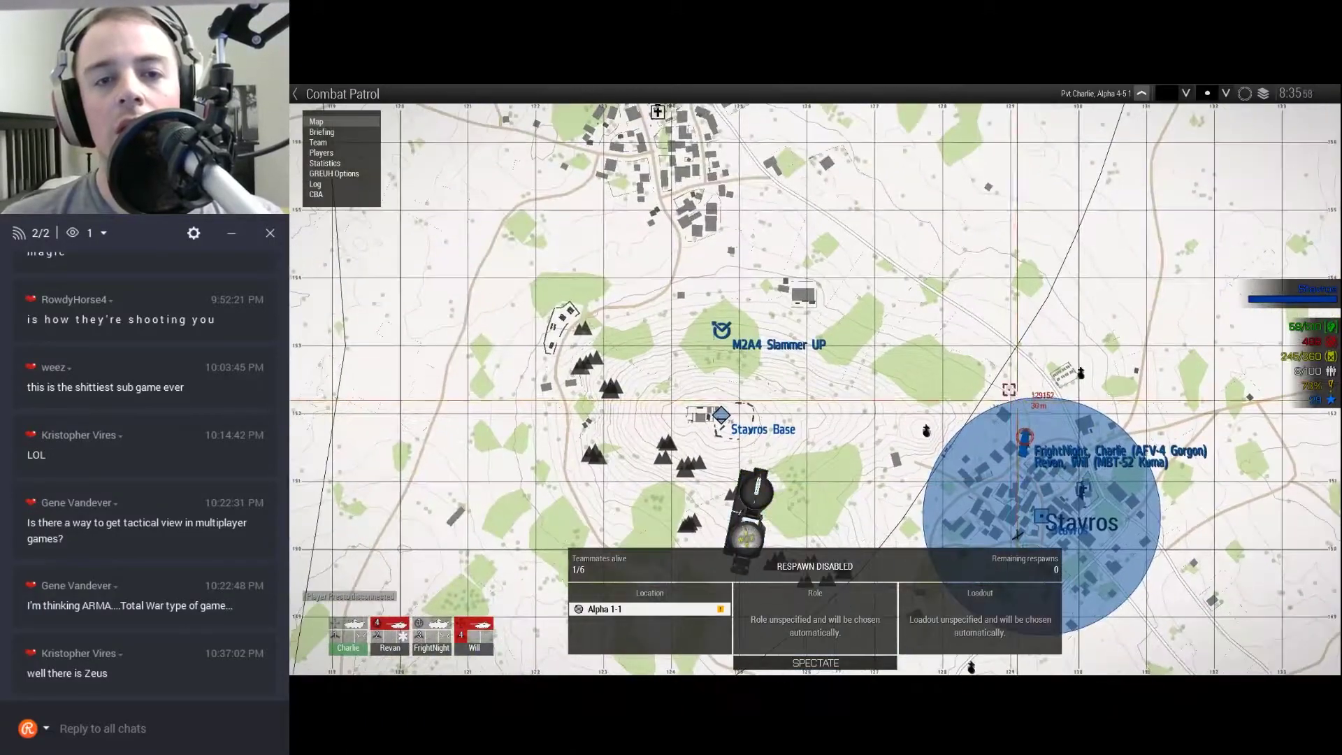
scroll(1005, 386, down, 2)
key(m)
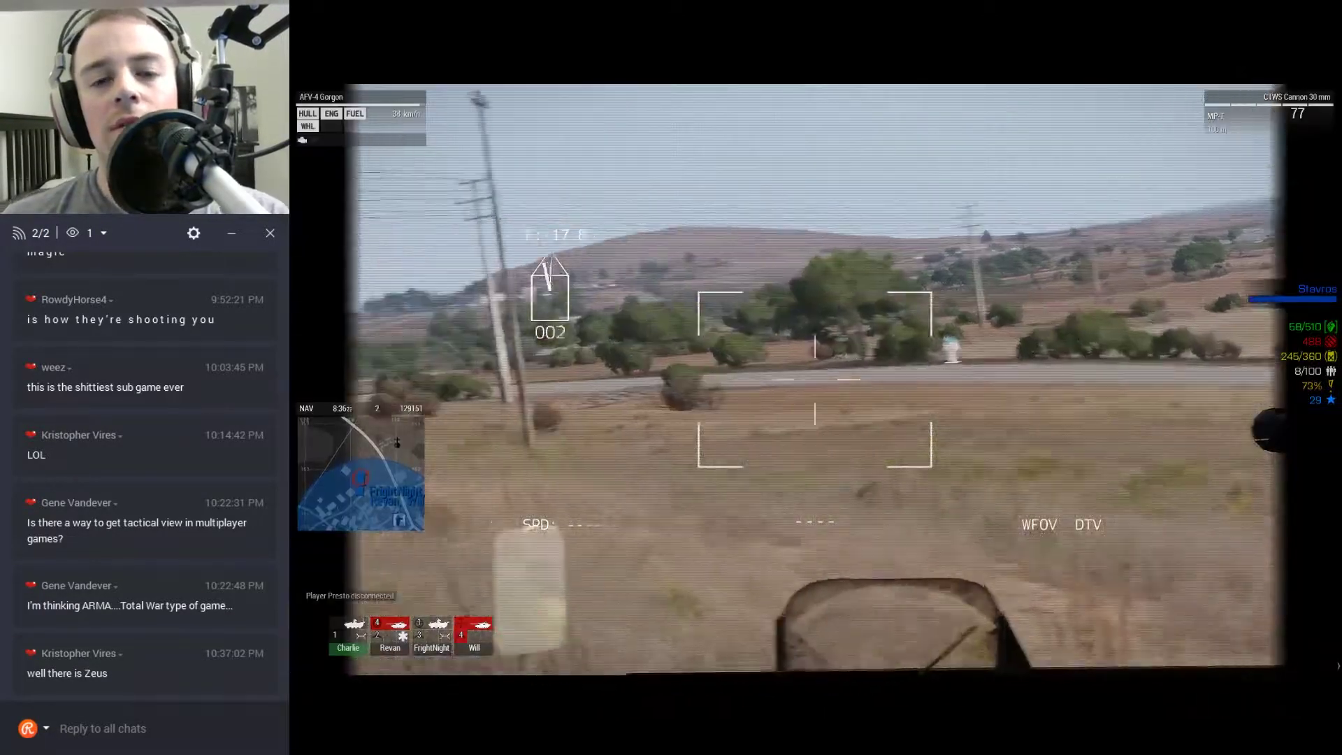
key(f)
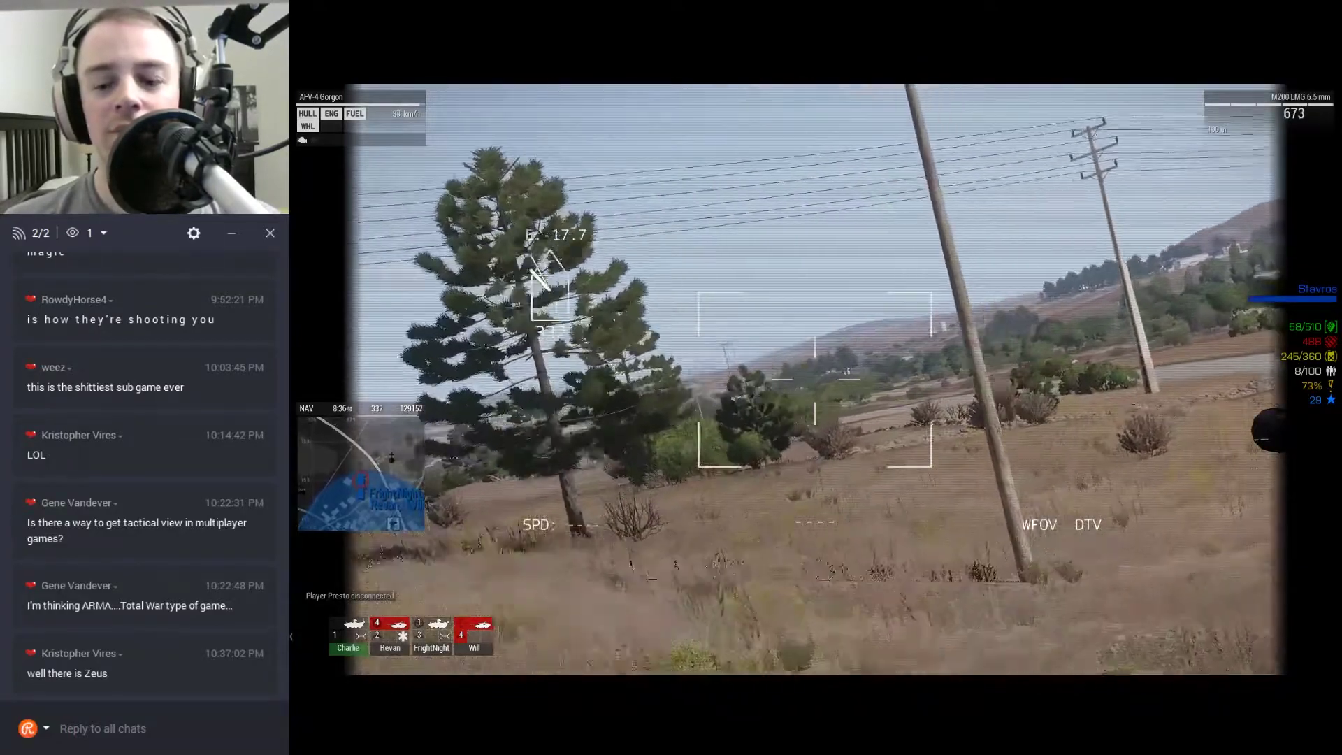
key(m)
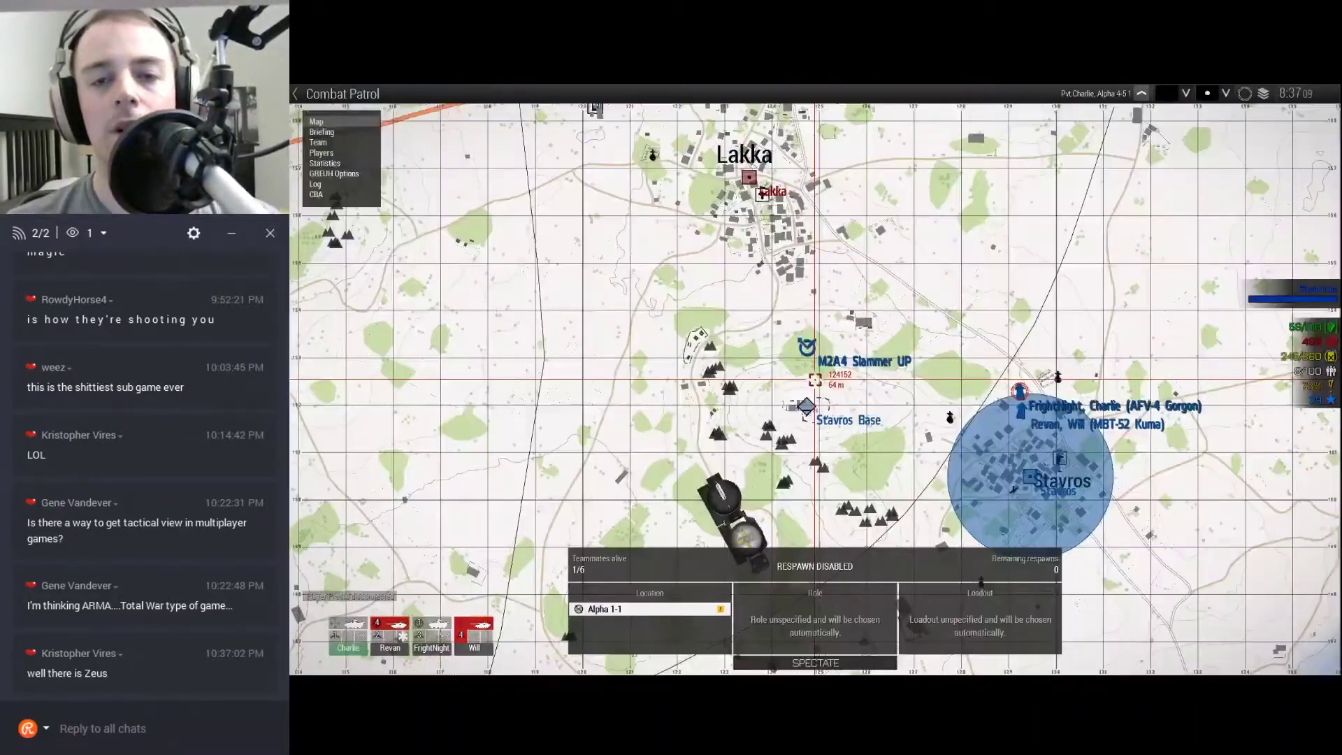
key(m)
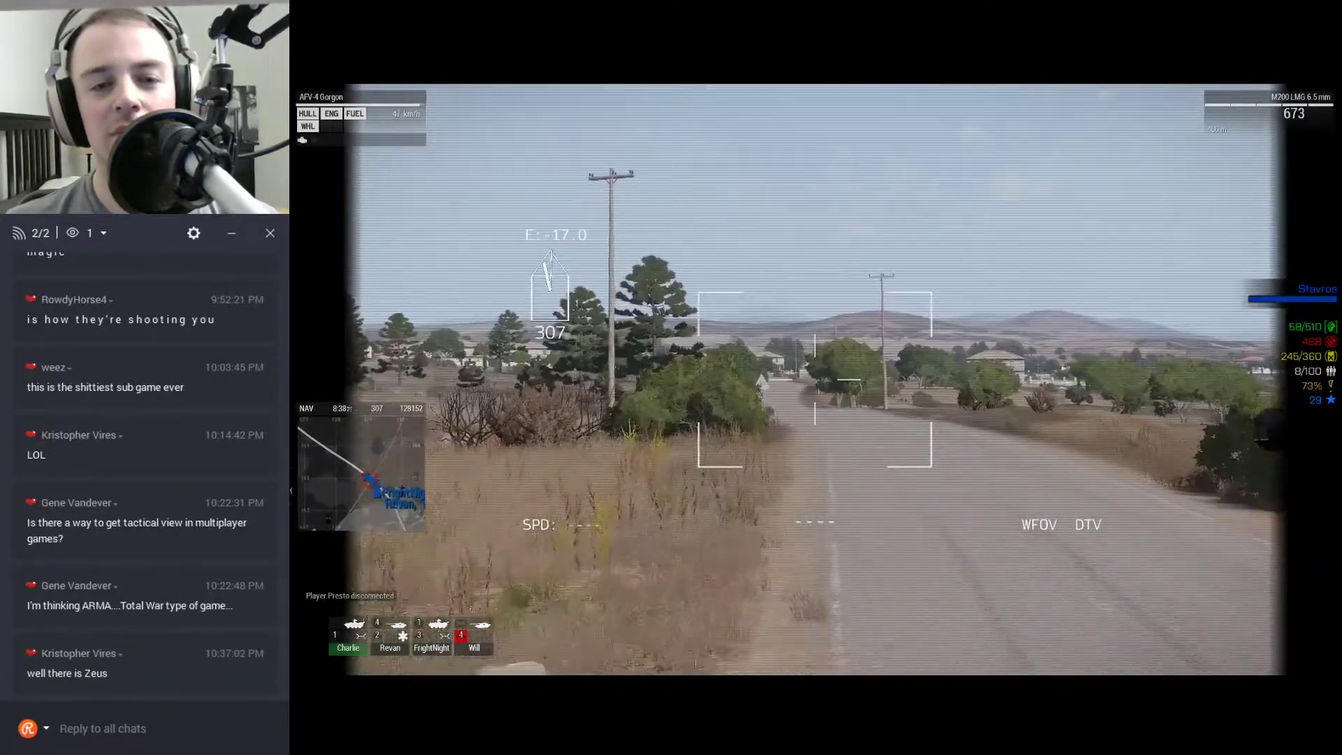
key(KP_Add)
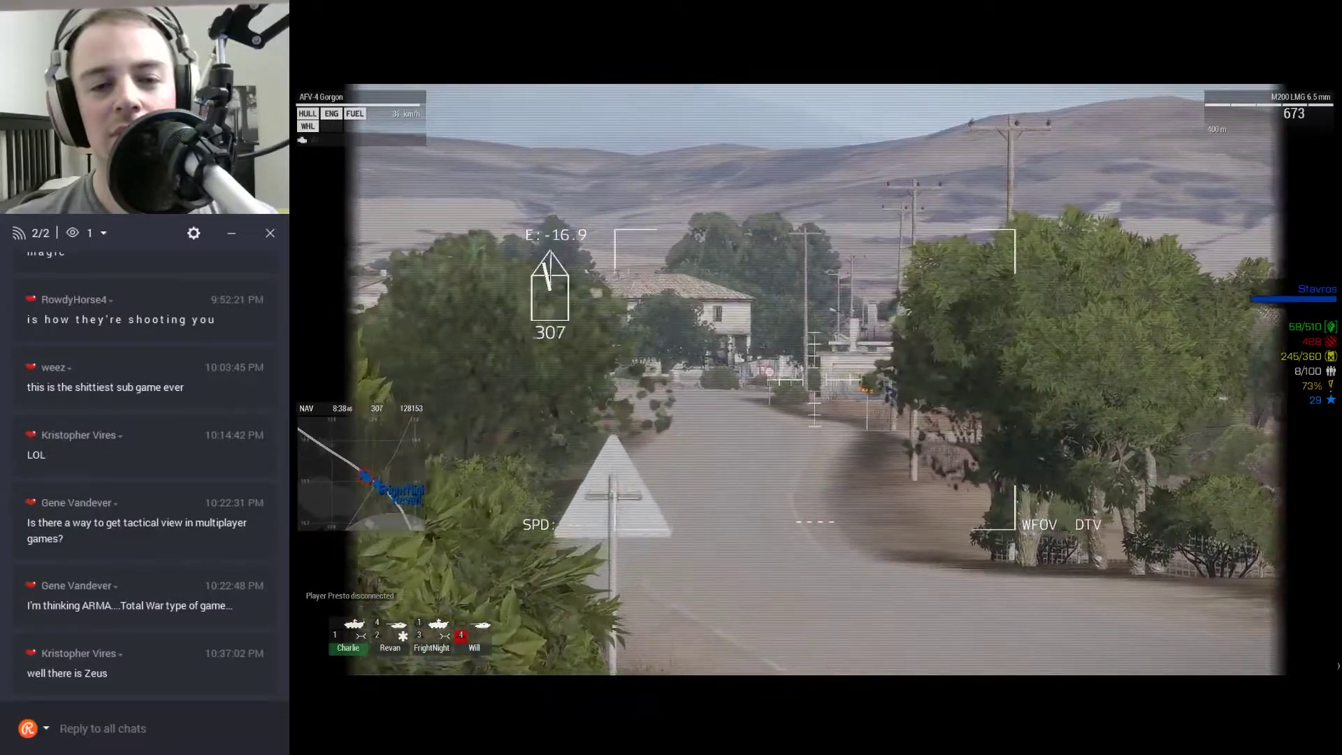
key(n)
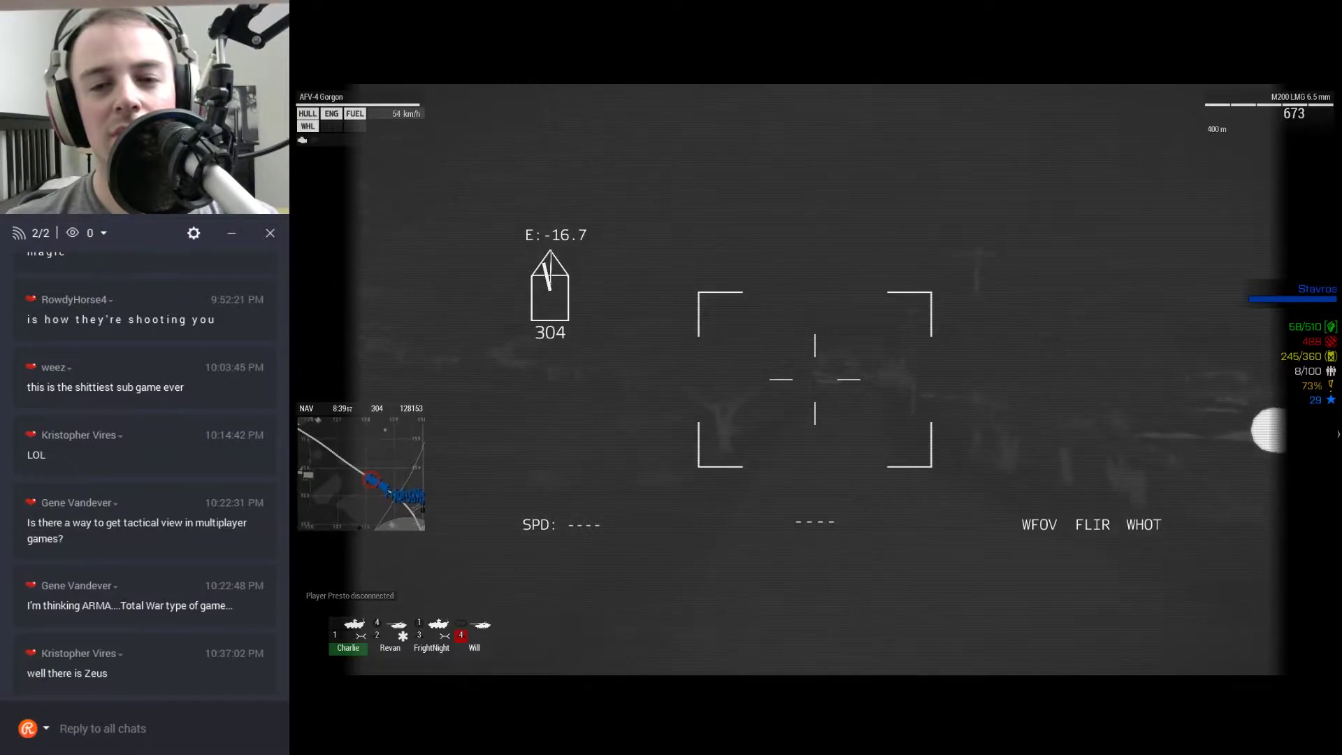
key(m)
key(m)
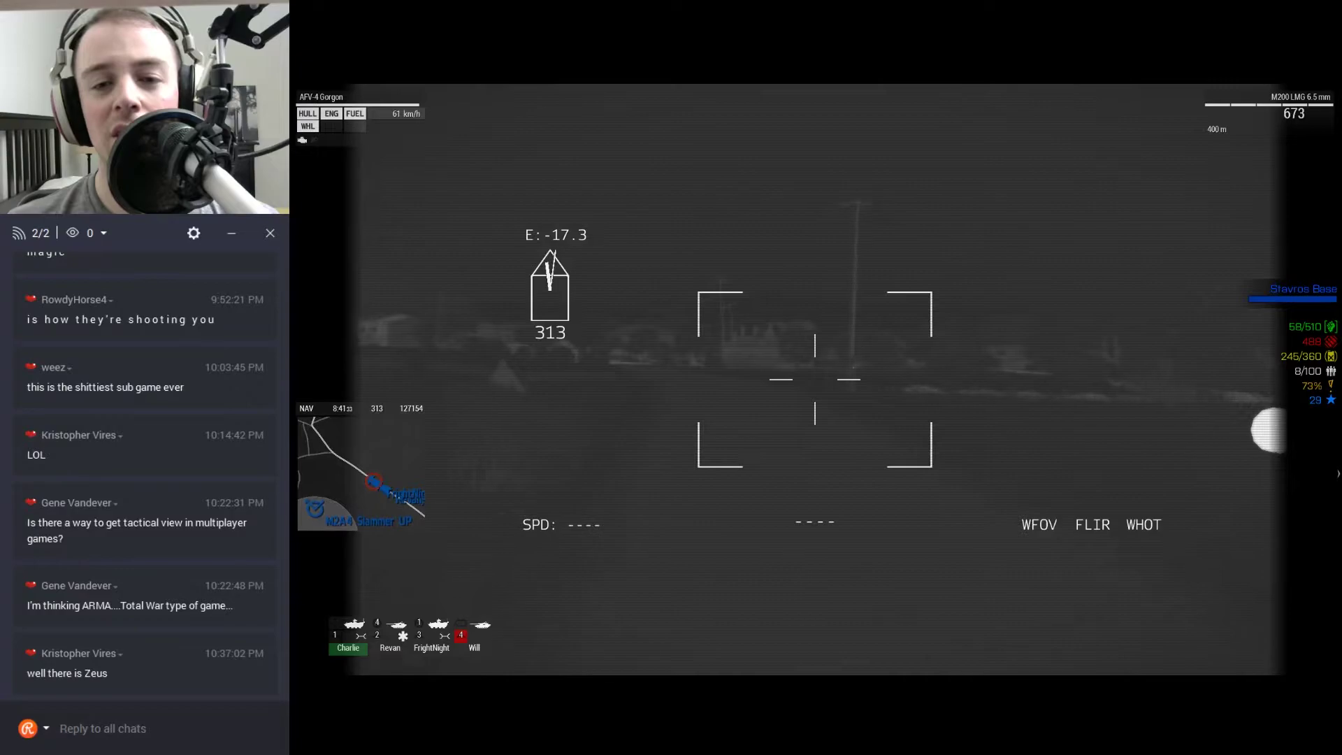
key(KP_Add)
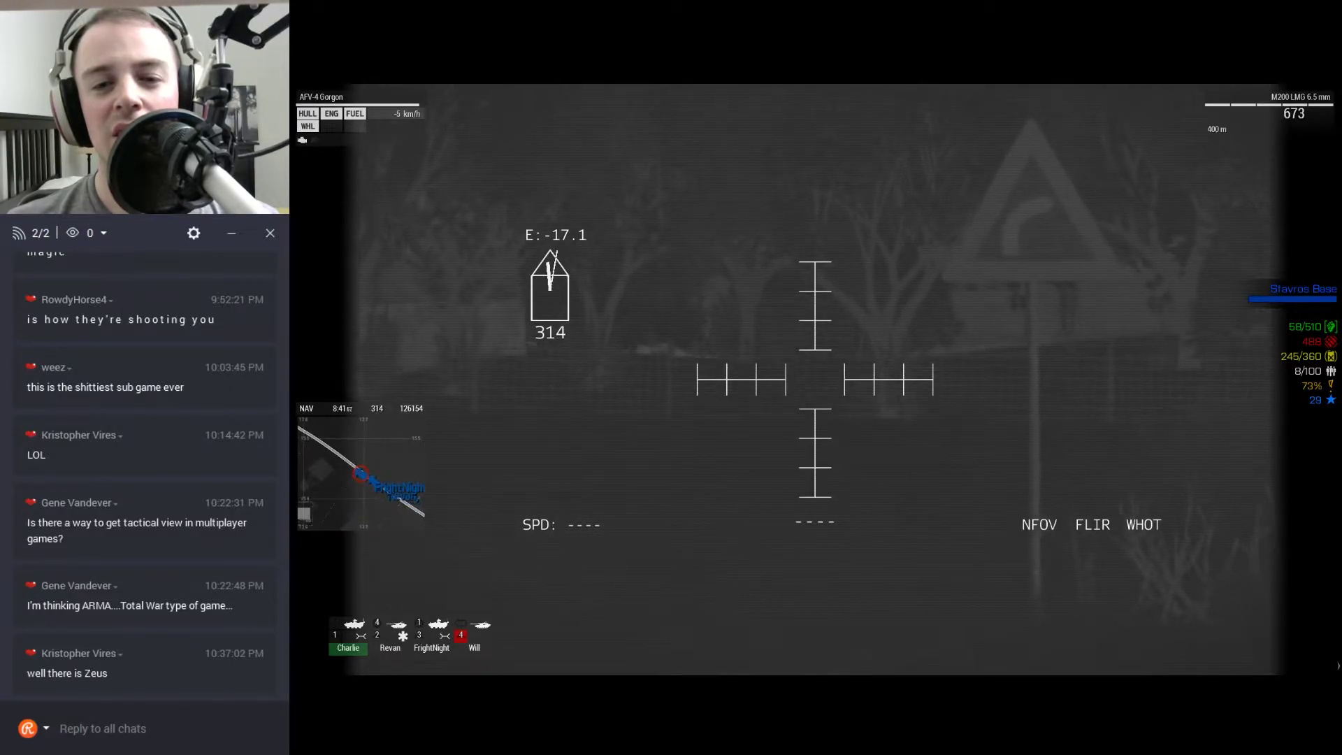
key(KP_Subtract)
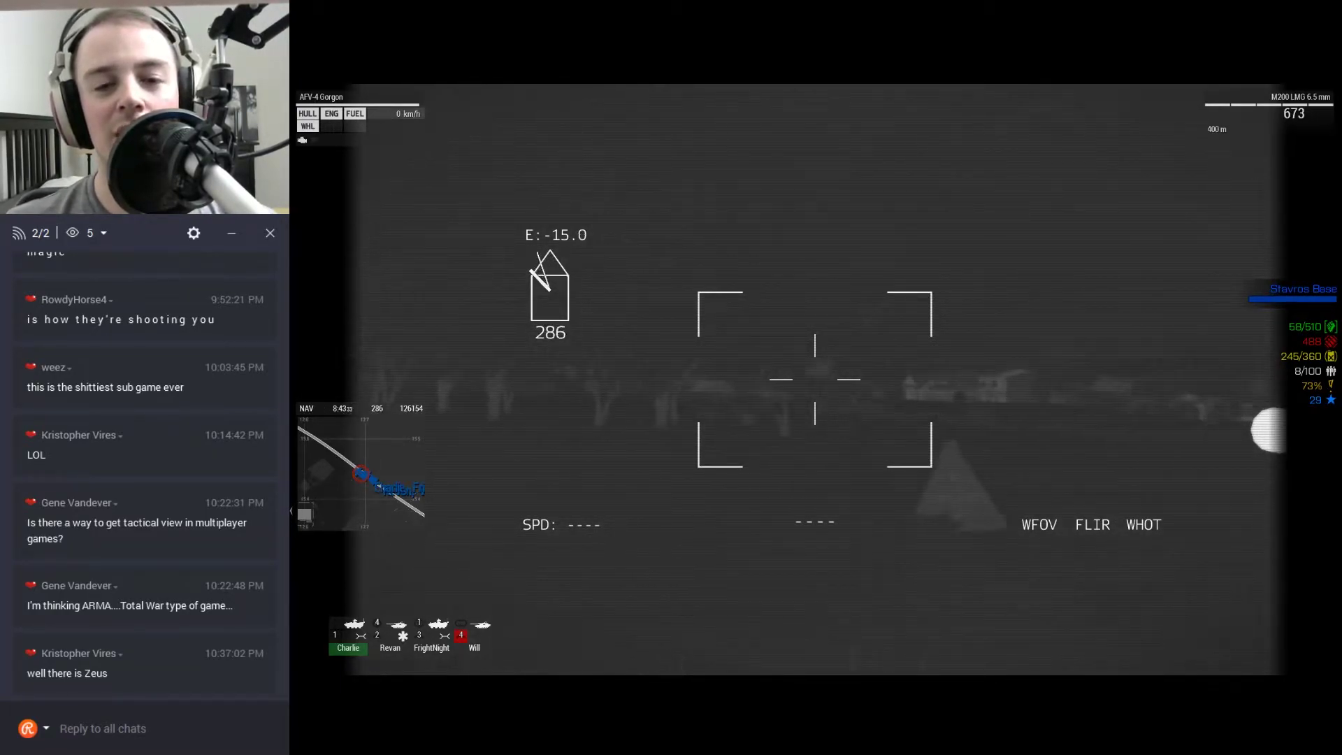
key(KP_Add)
key(KP_Subtract)
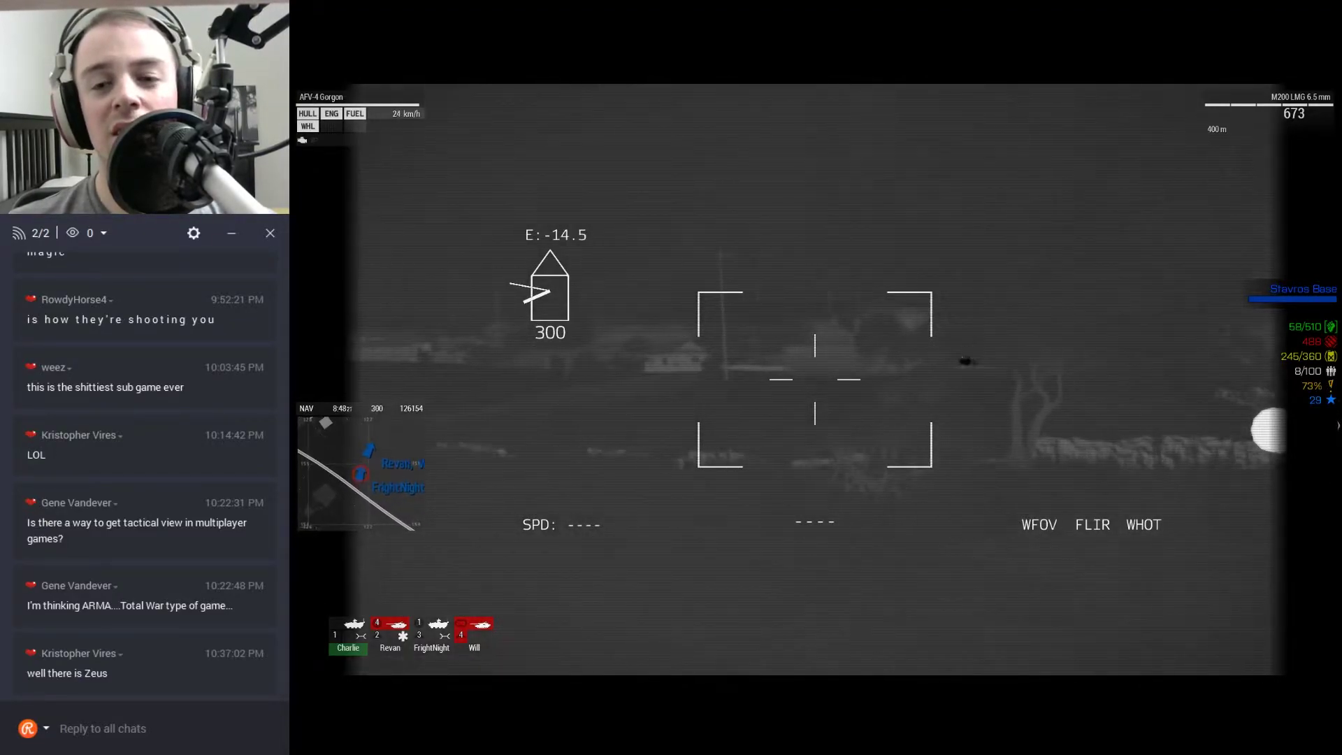
key(KP_Add)
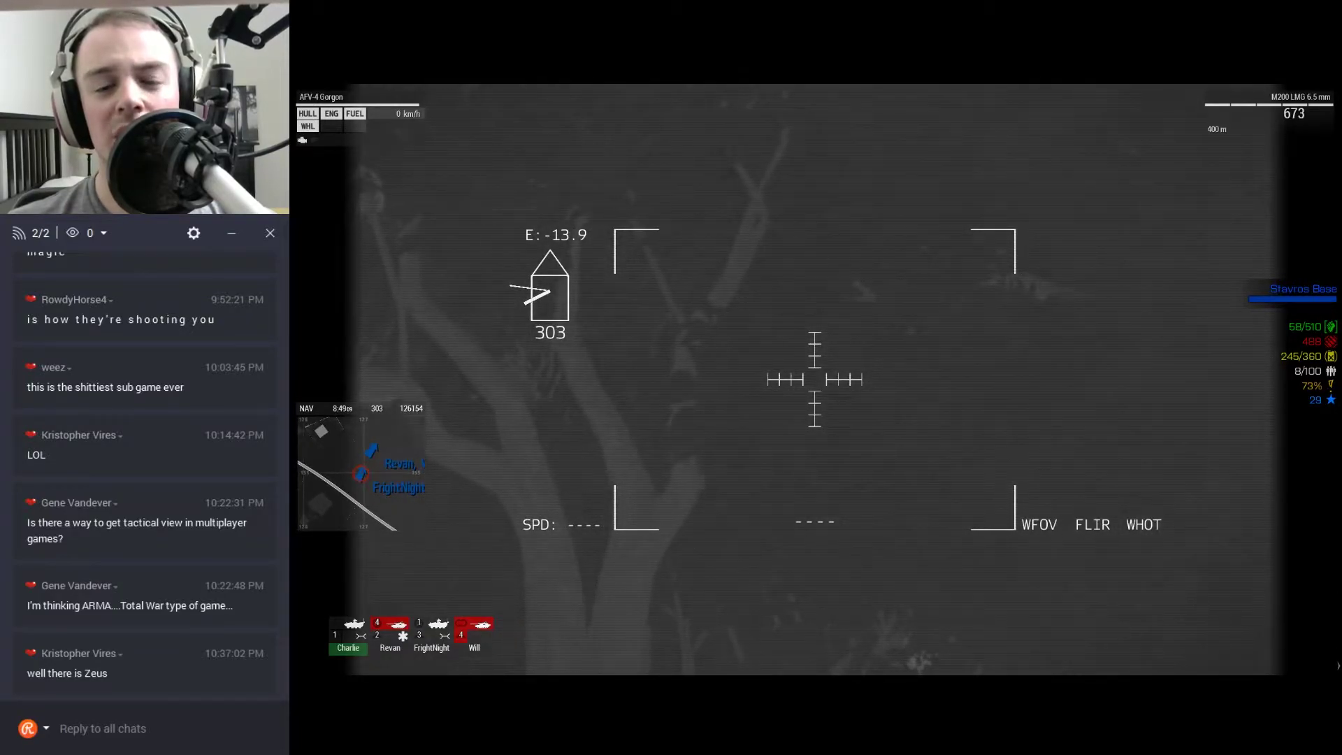
key(f)
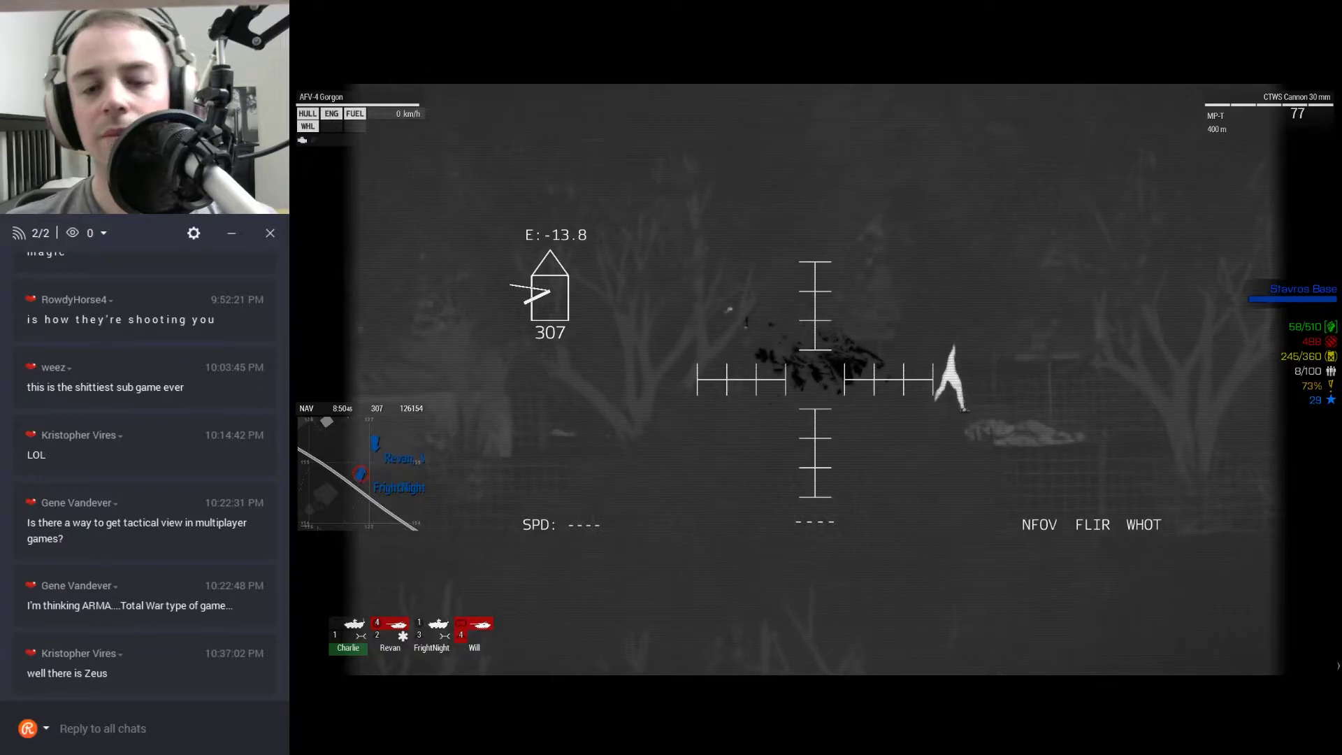
click(815, 378)
key(KP_Add)
click(815, 378)
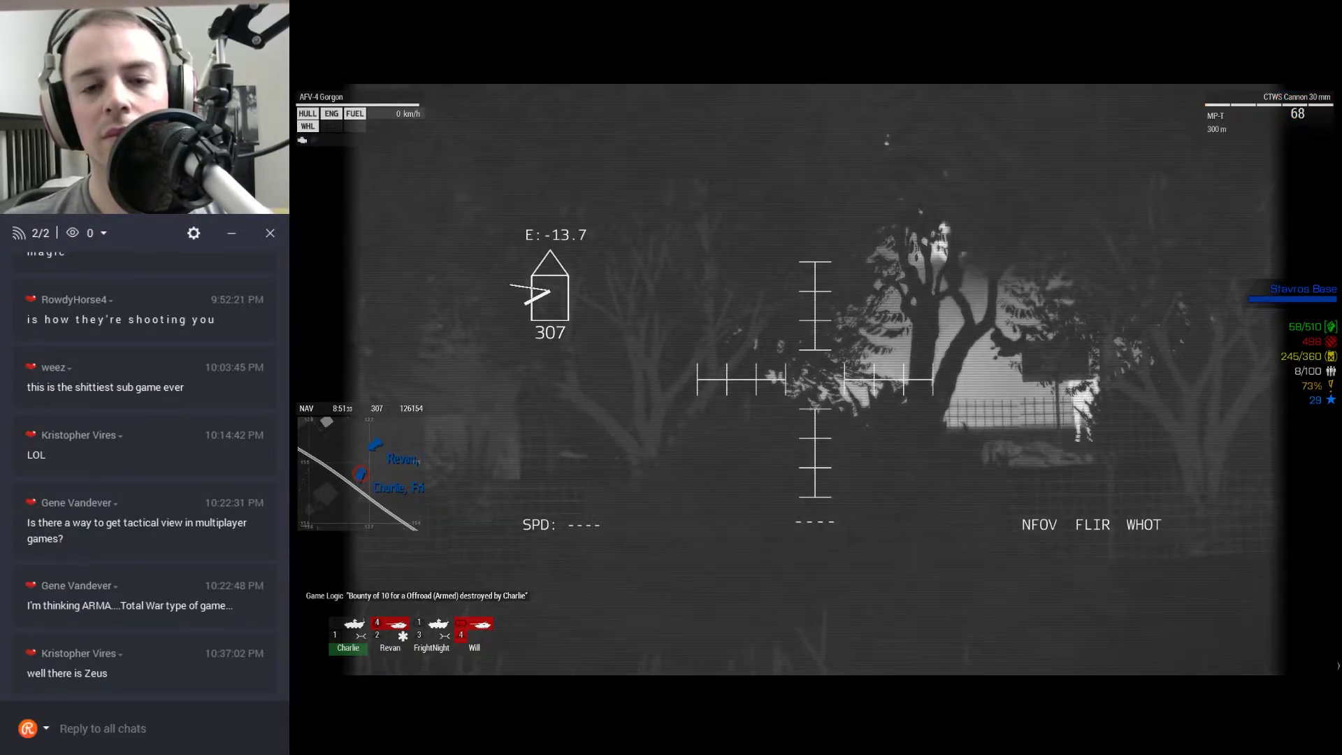
key(KP_Subtract)
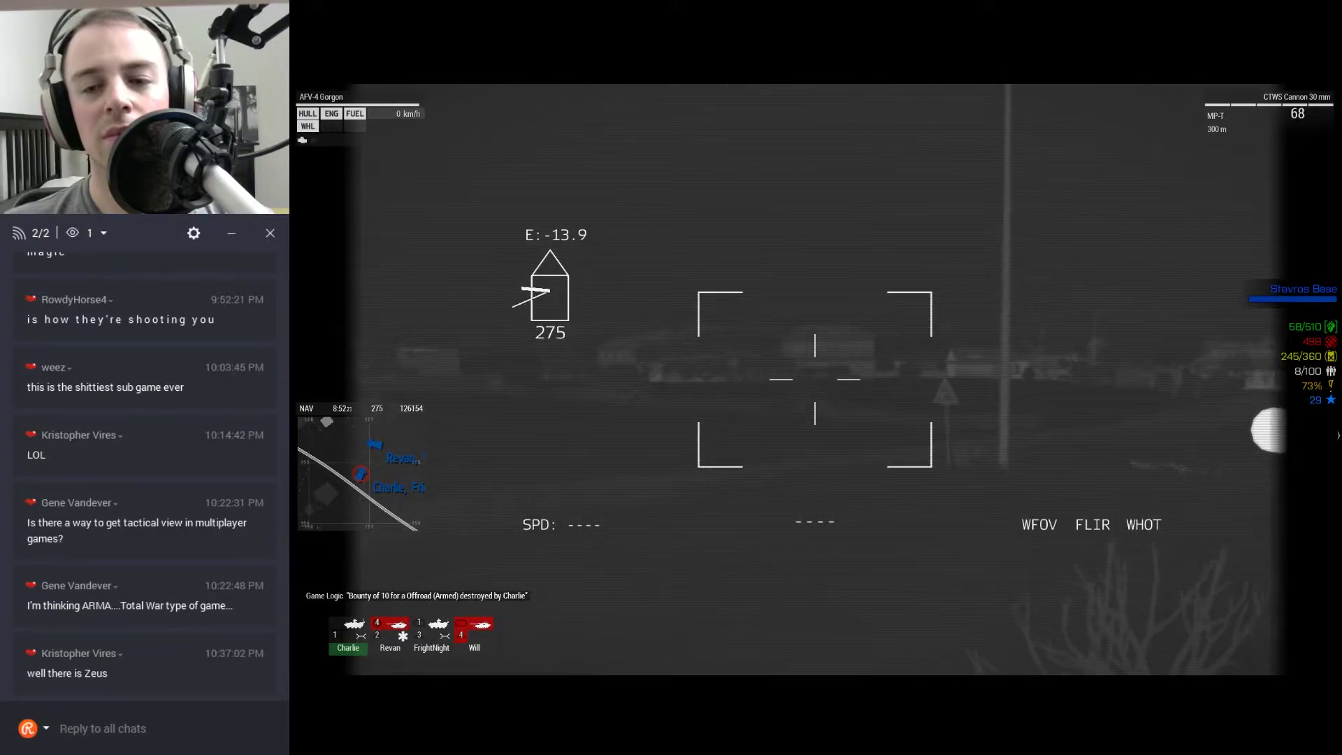
key(f)
key(KP_Add)
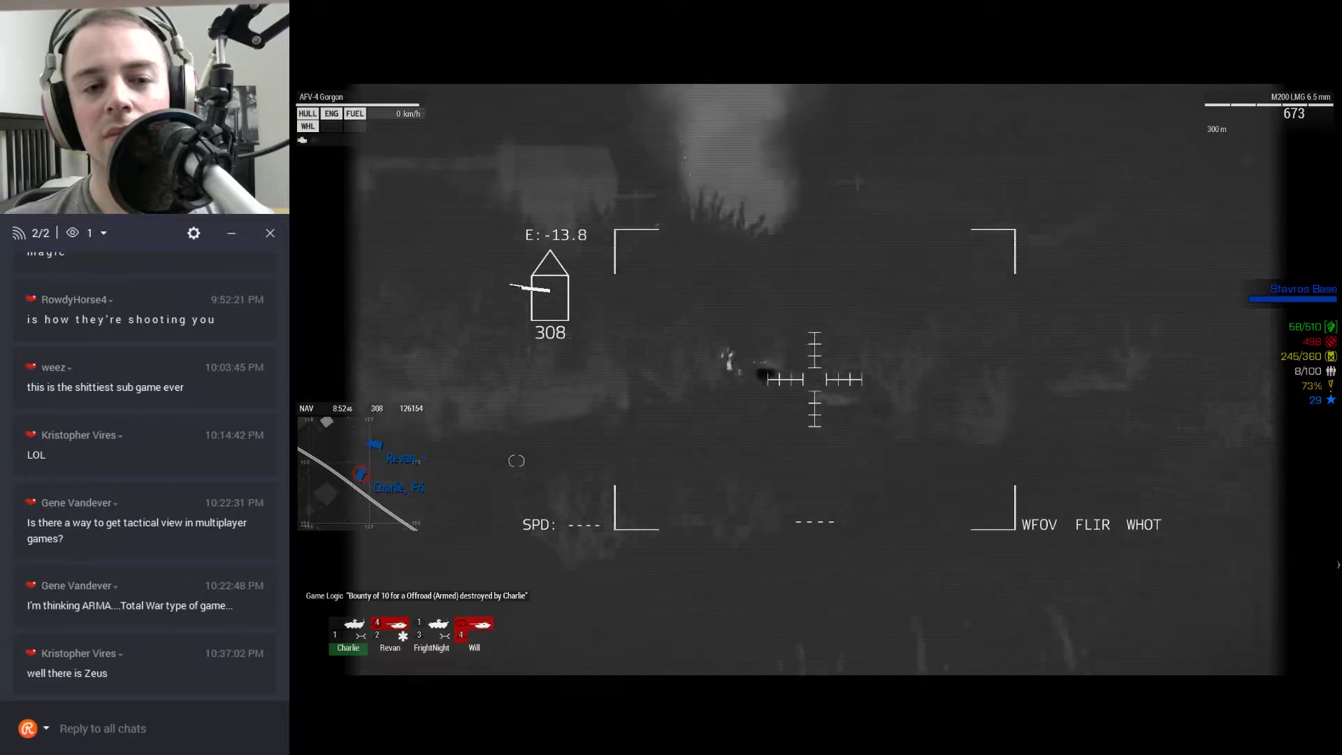
key(KP_Add)
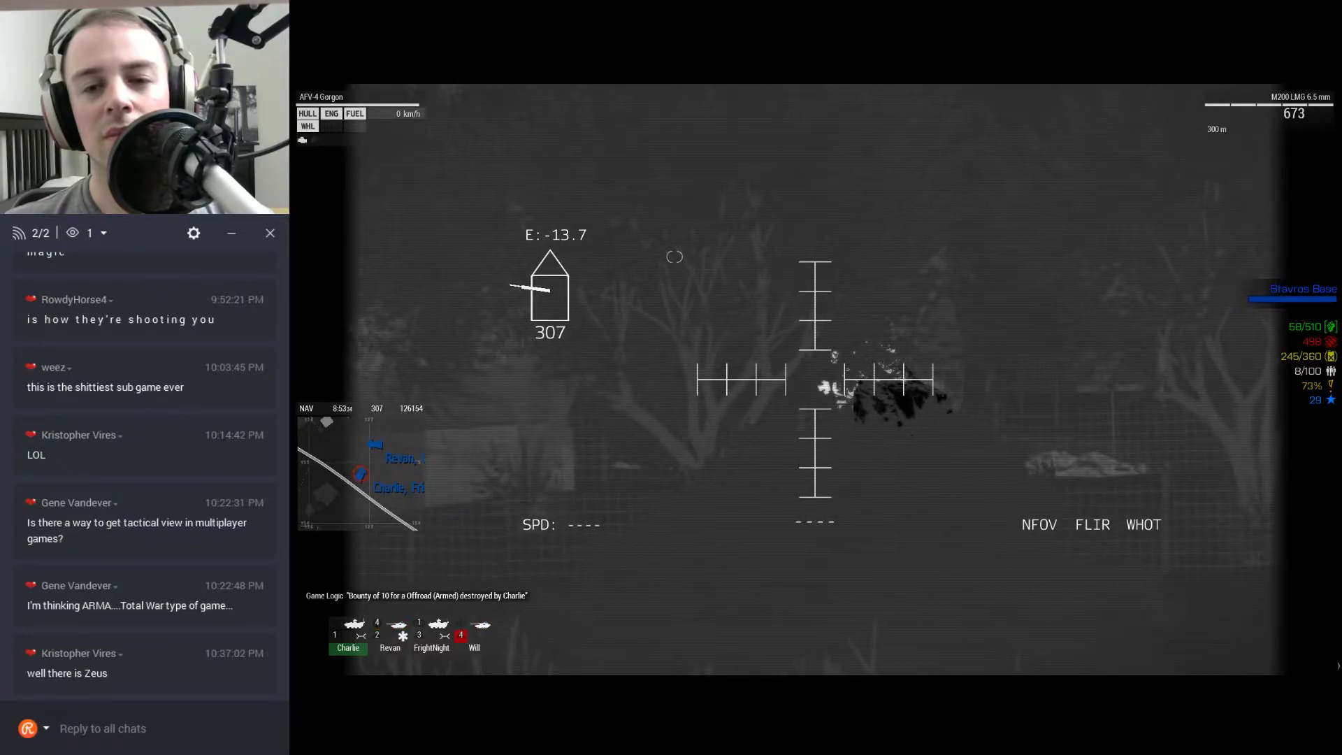
key(KP_Subtract)
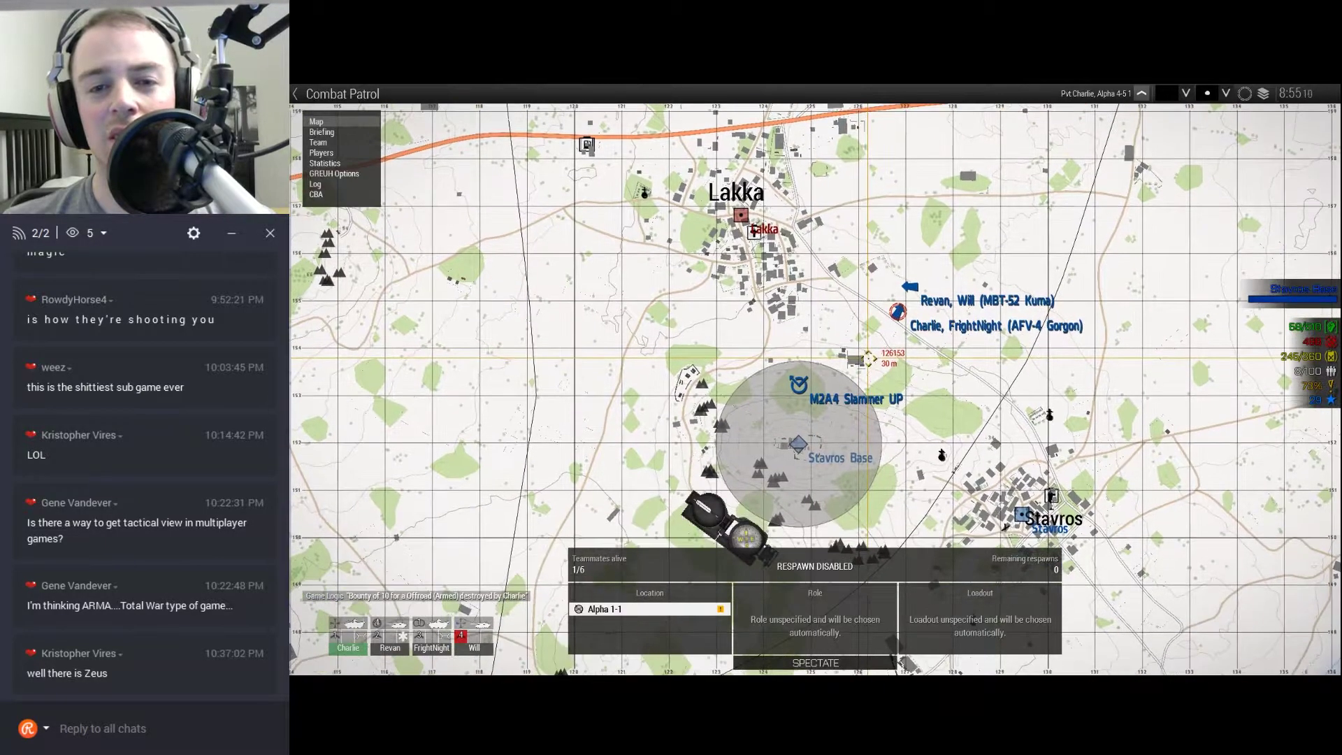
key(m)
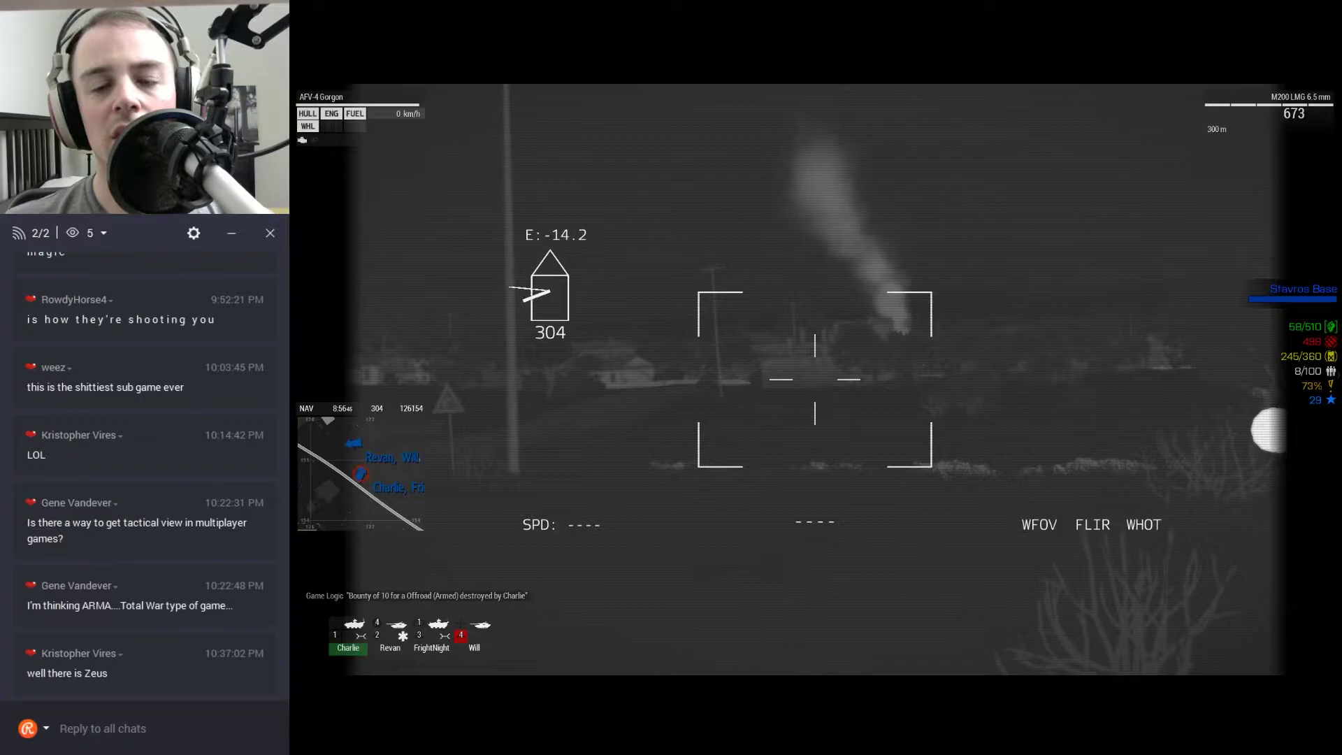
key(m)
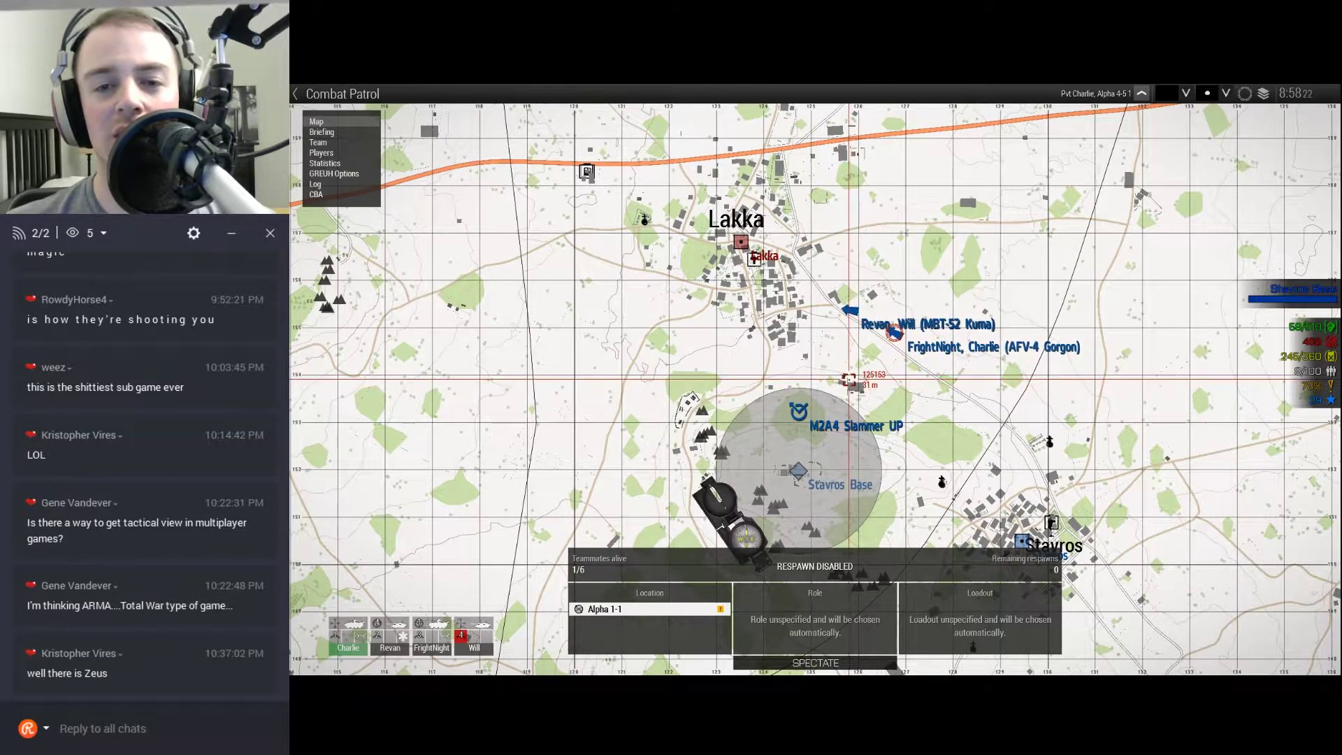
key(m)
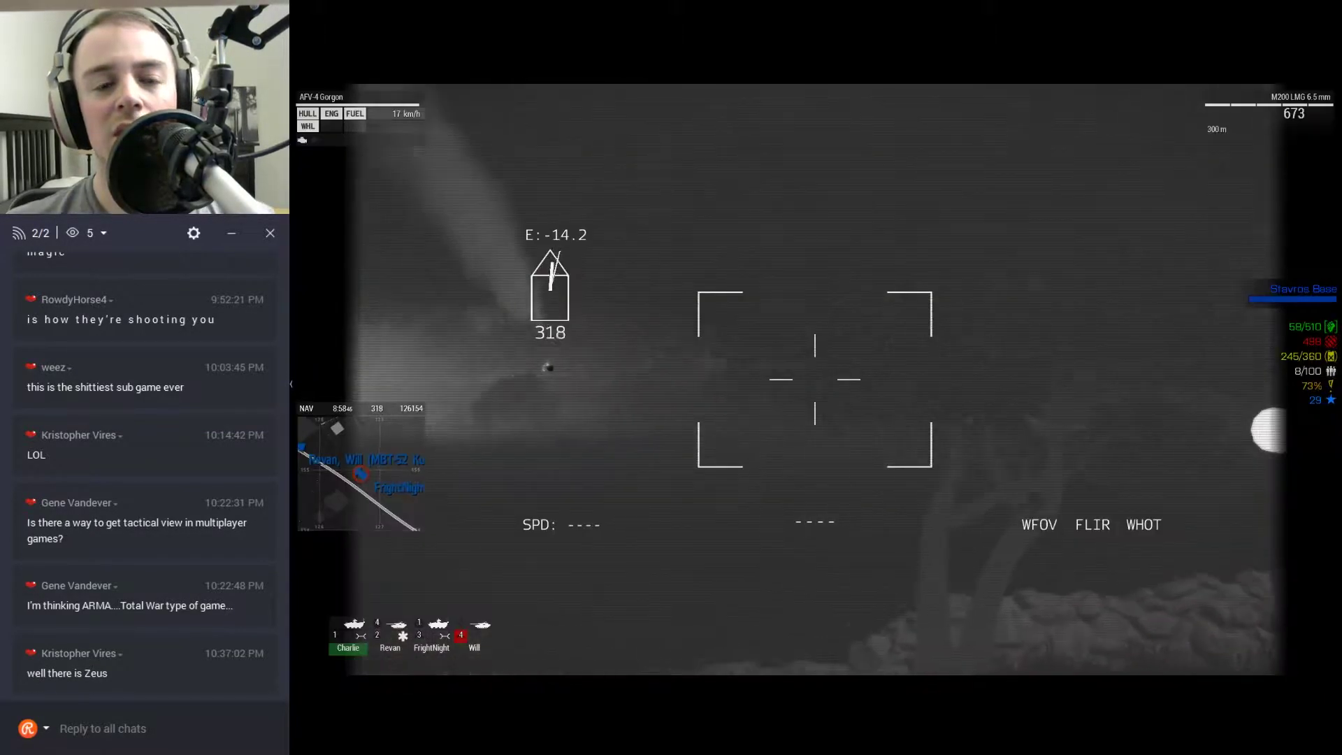
key(KP_Add)
key(KP_Subtract)
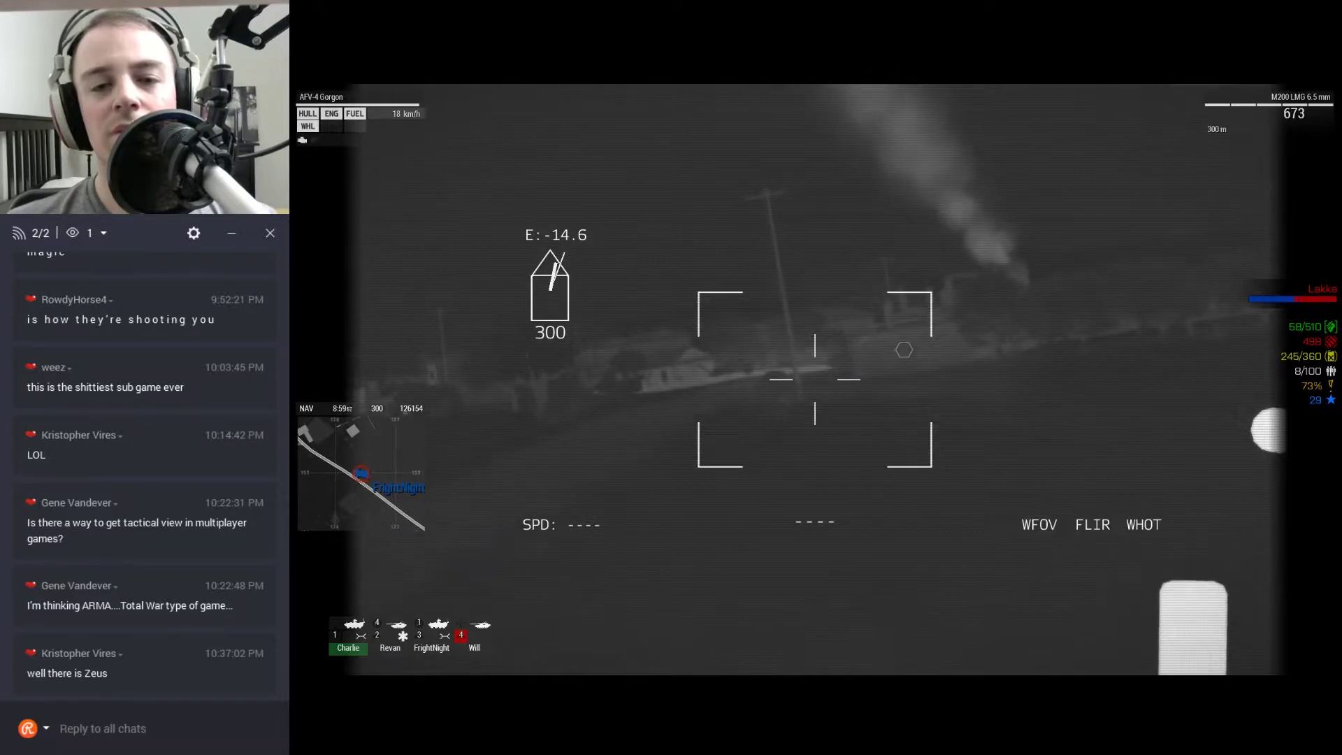
After a map check, set zeroing to 100 m and fire the LMG at the target by the wreck.
key(m)
key(m)
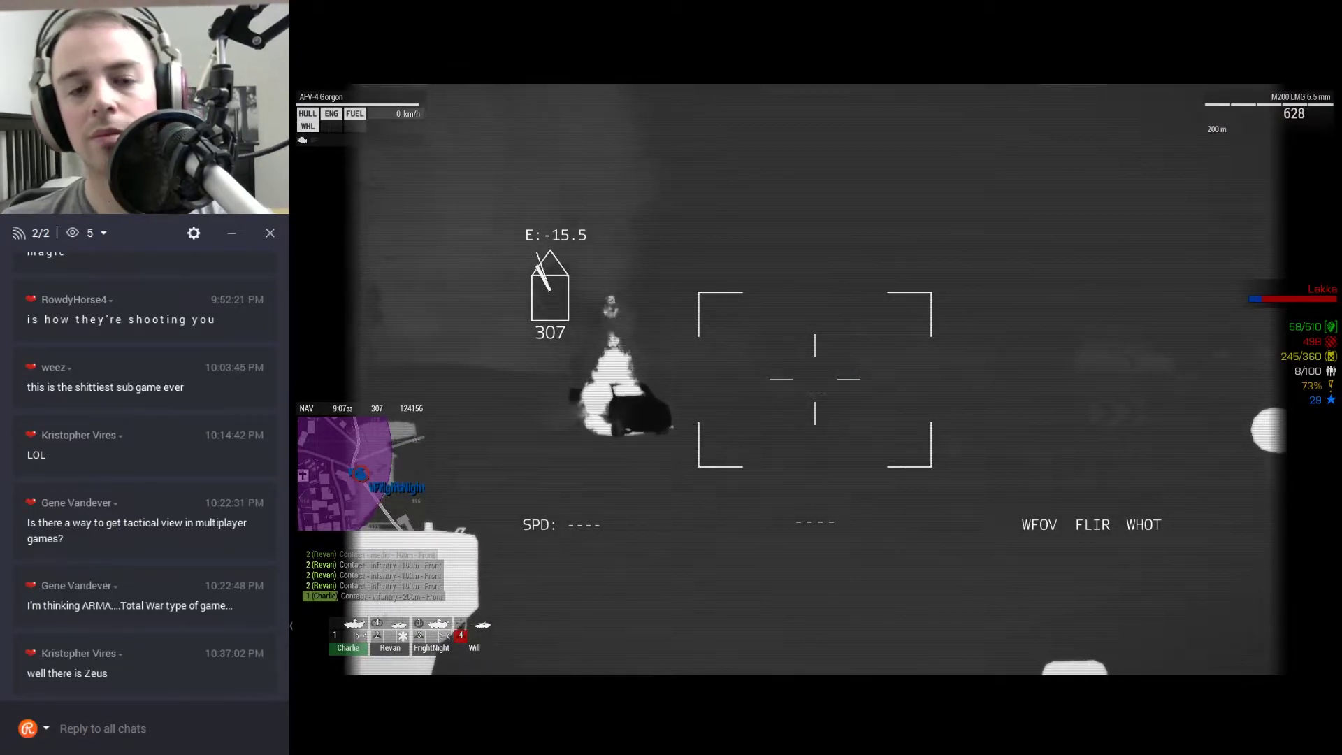
key(Page_Down)
key(Page_Down)
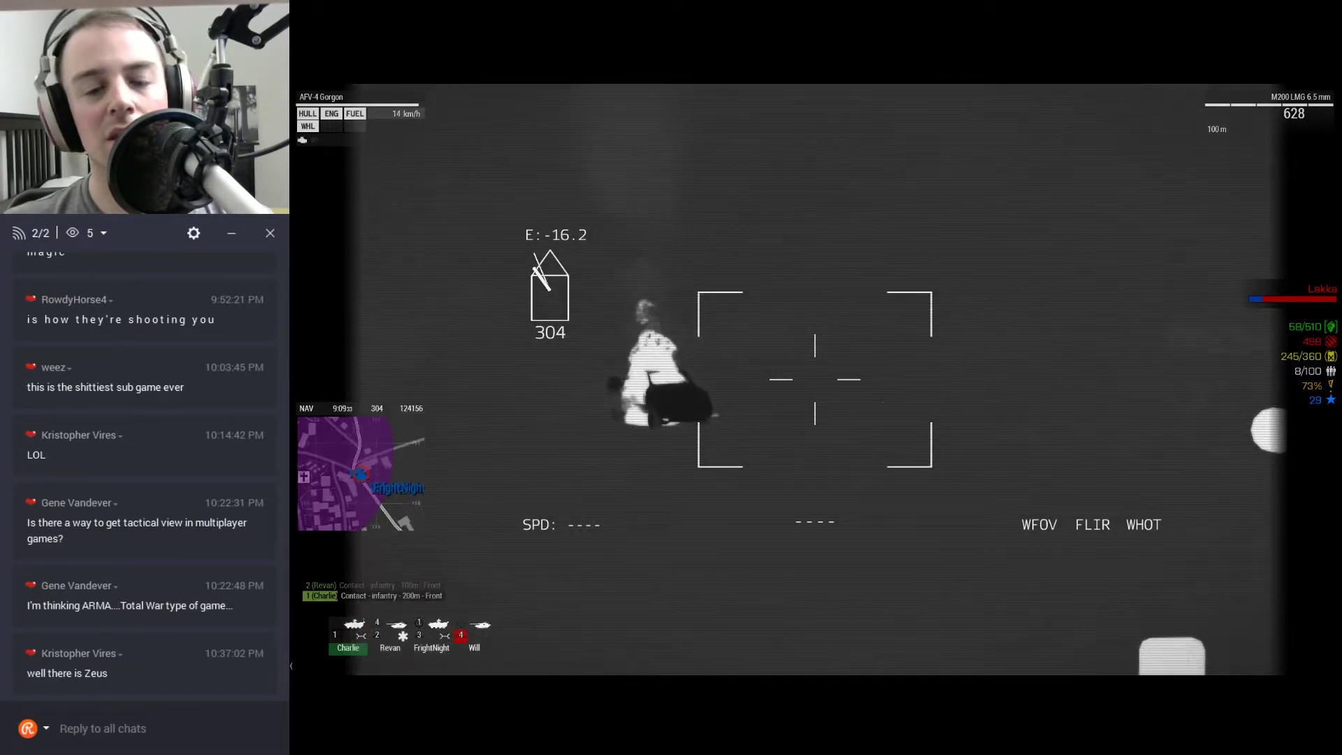
click(815, 379)
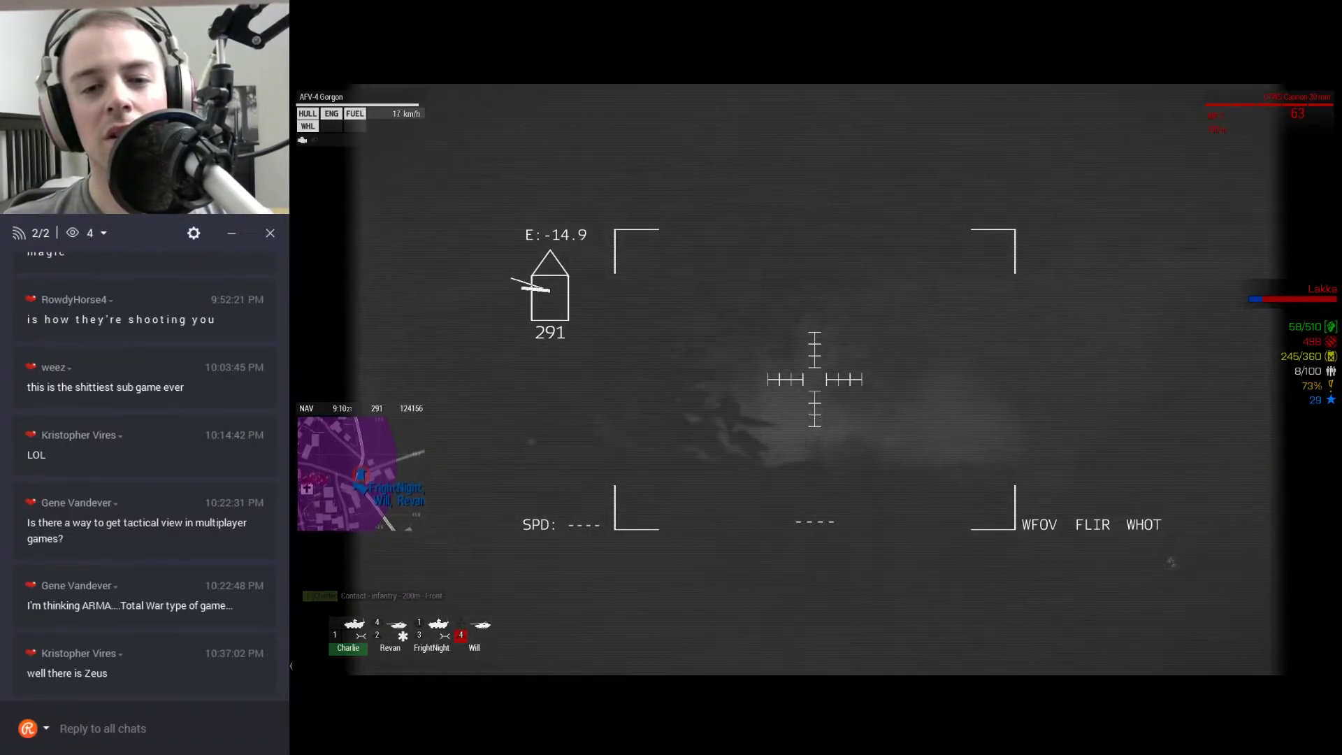
Hit the infantry with zoomed machine-gun bursts and two 30 mm cannon shots.
key(f)
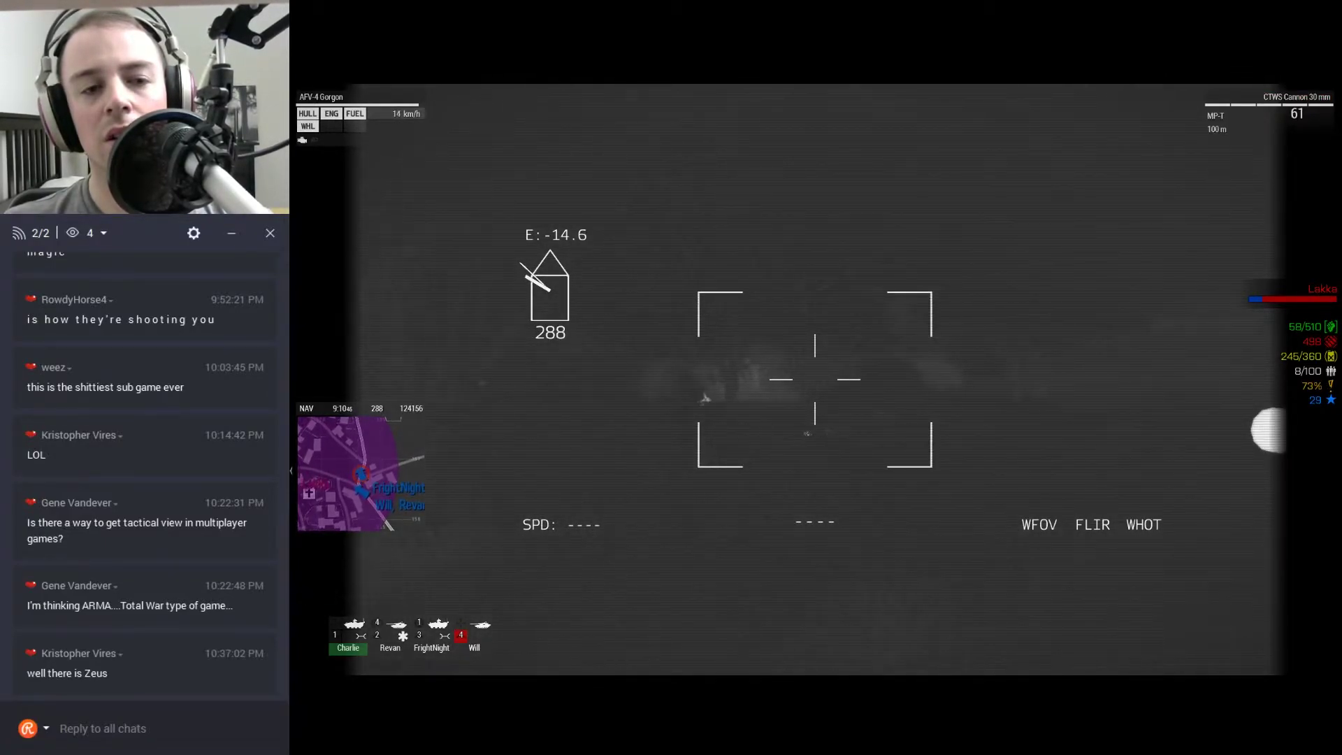
key(KP_Add)
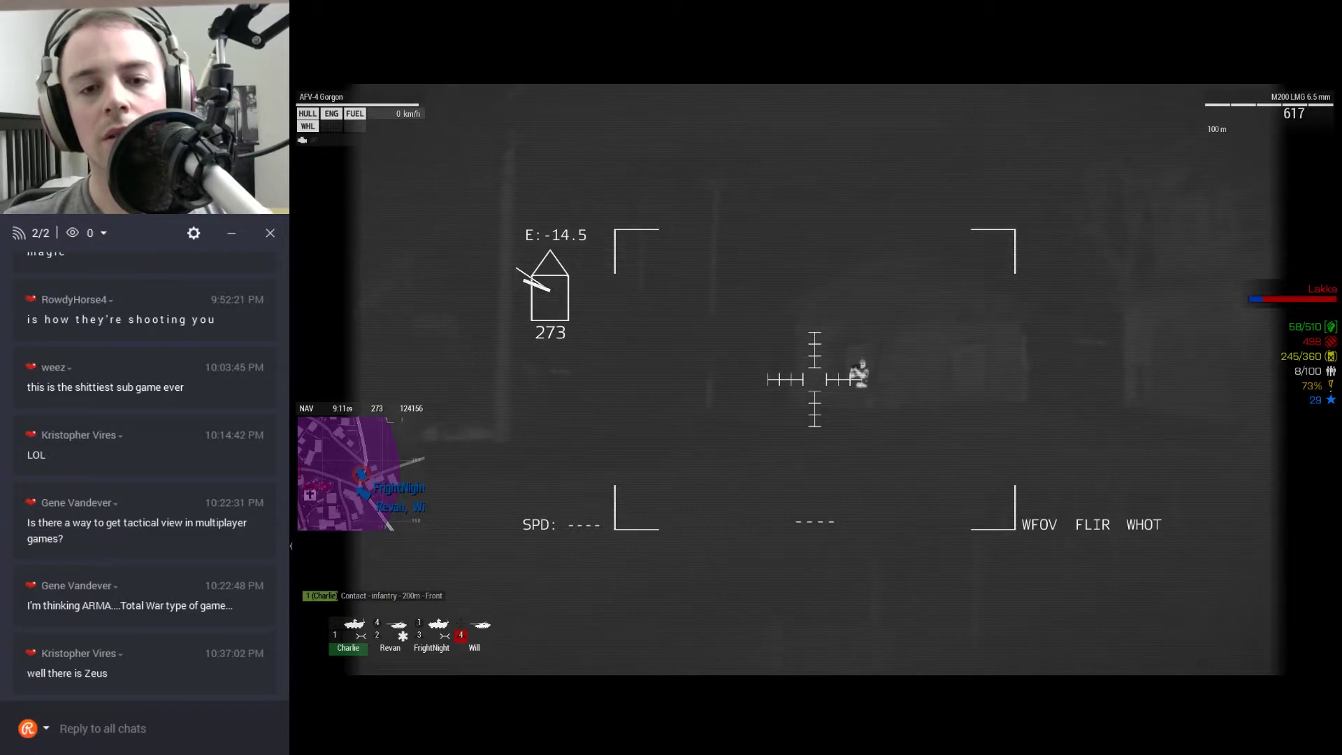
click(815, 378)
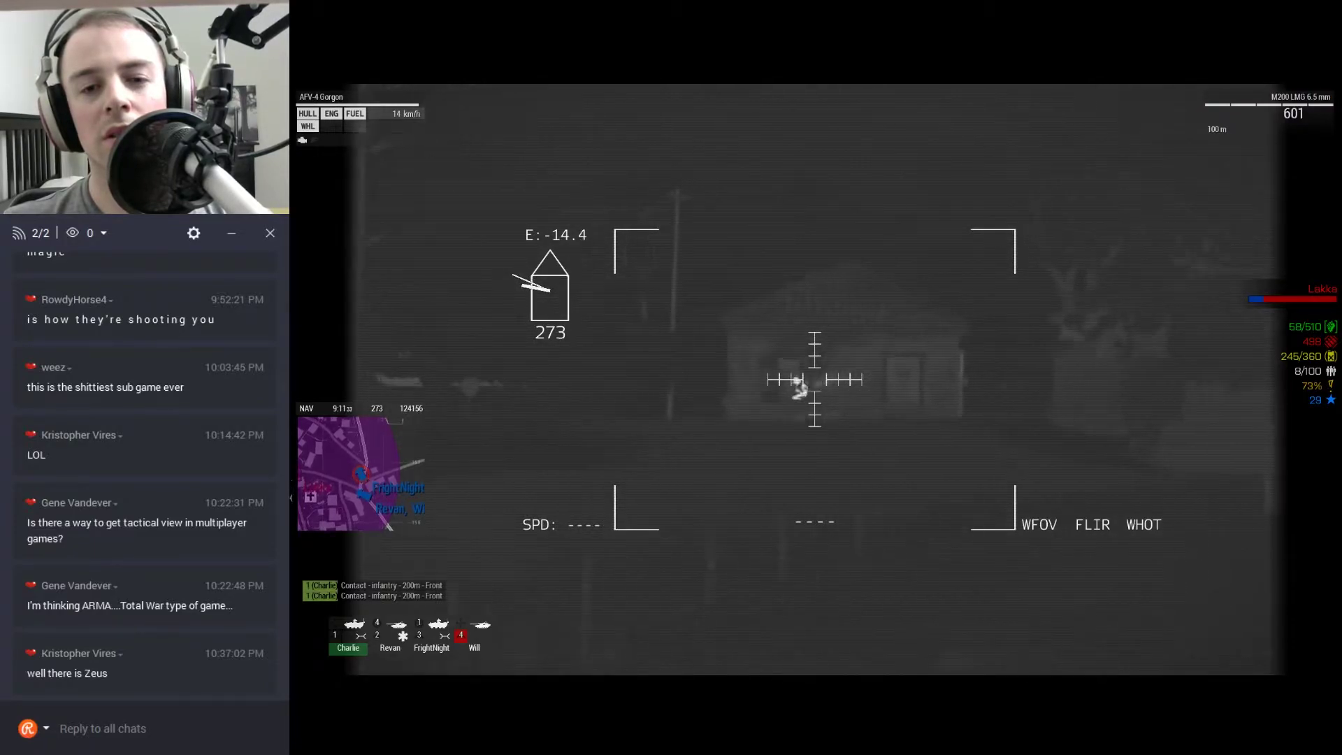
key(KP_Subtract)
key(f)
key(KP_Add)
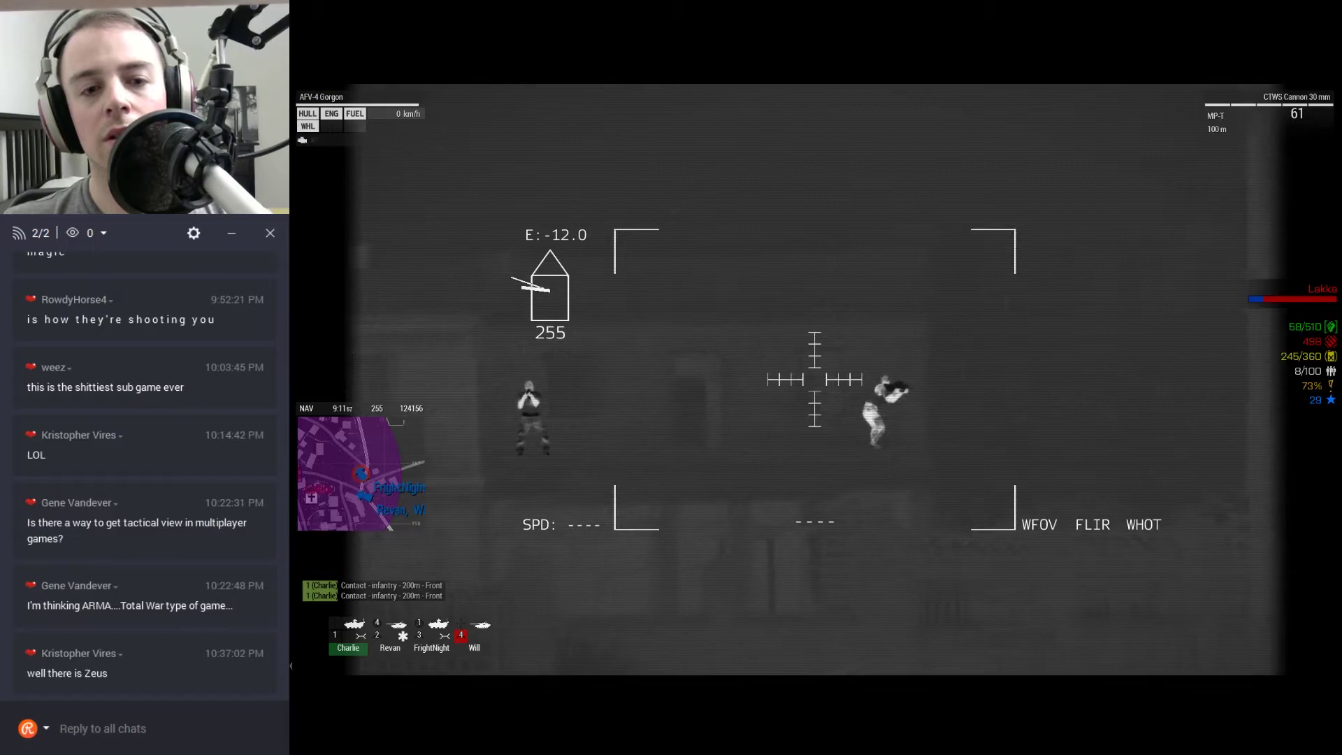
click(815, 378)
click(815, 379)
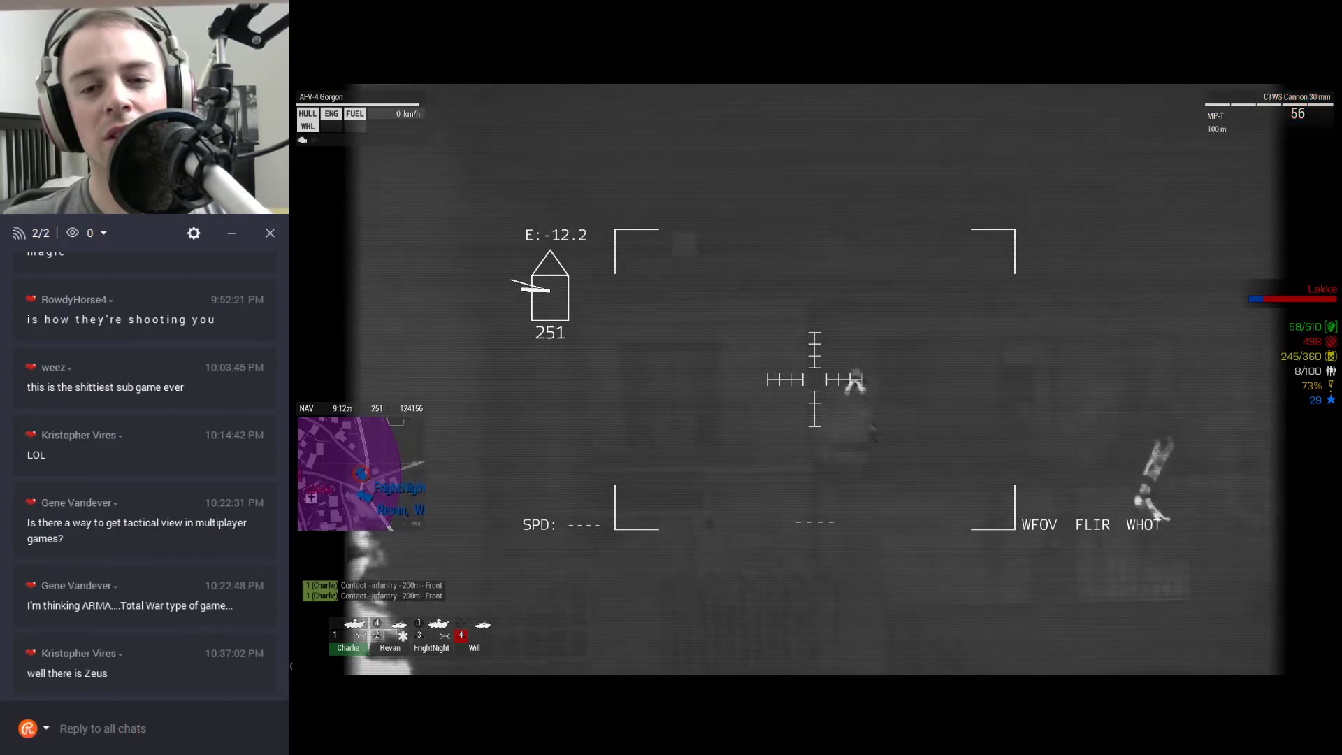
Return to the M200 LMG and scan Lakka at narrow and wide zoom.
key(f)
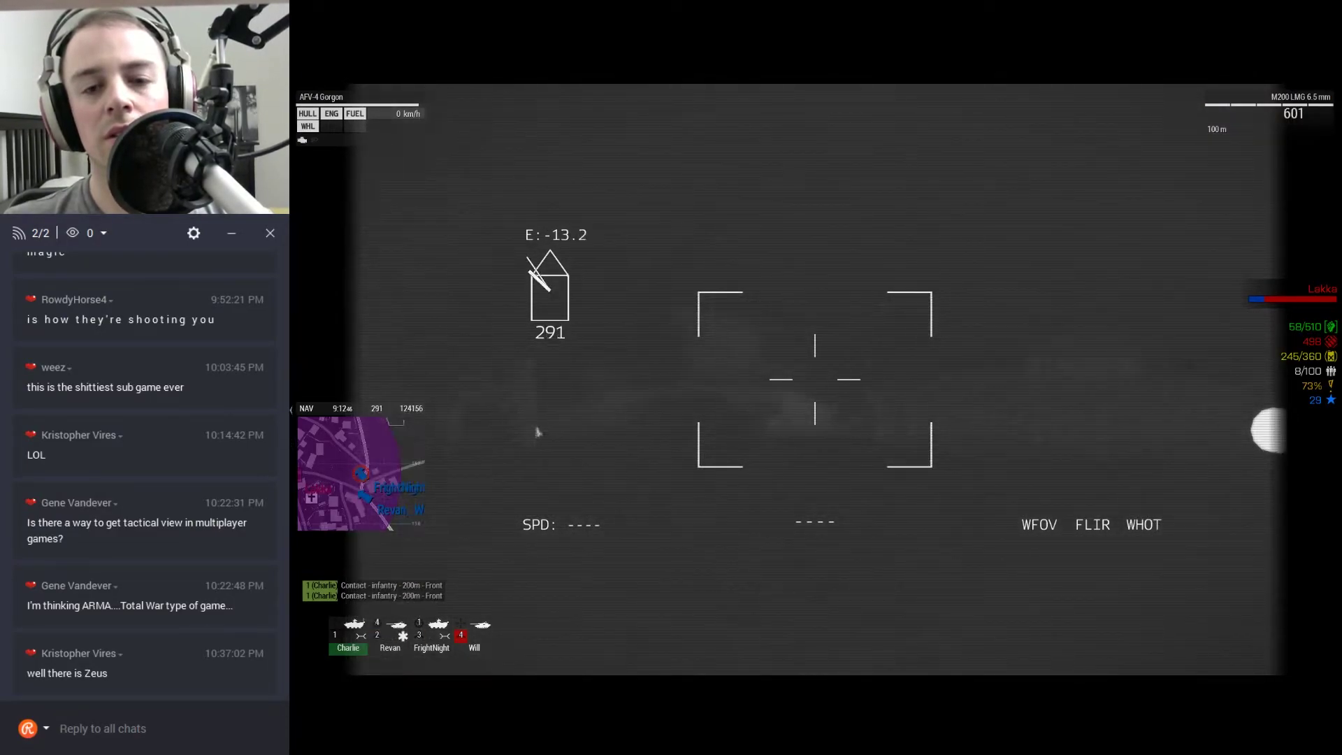
key(KP_Add)
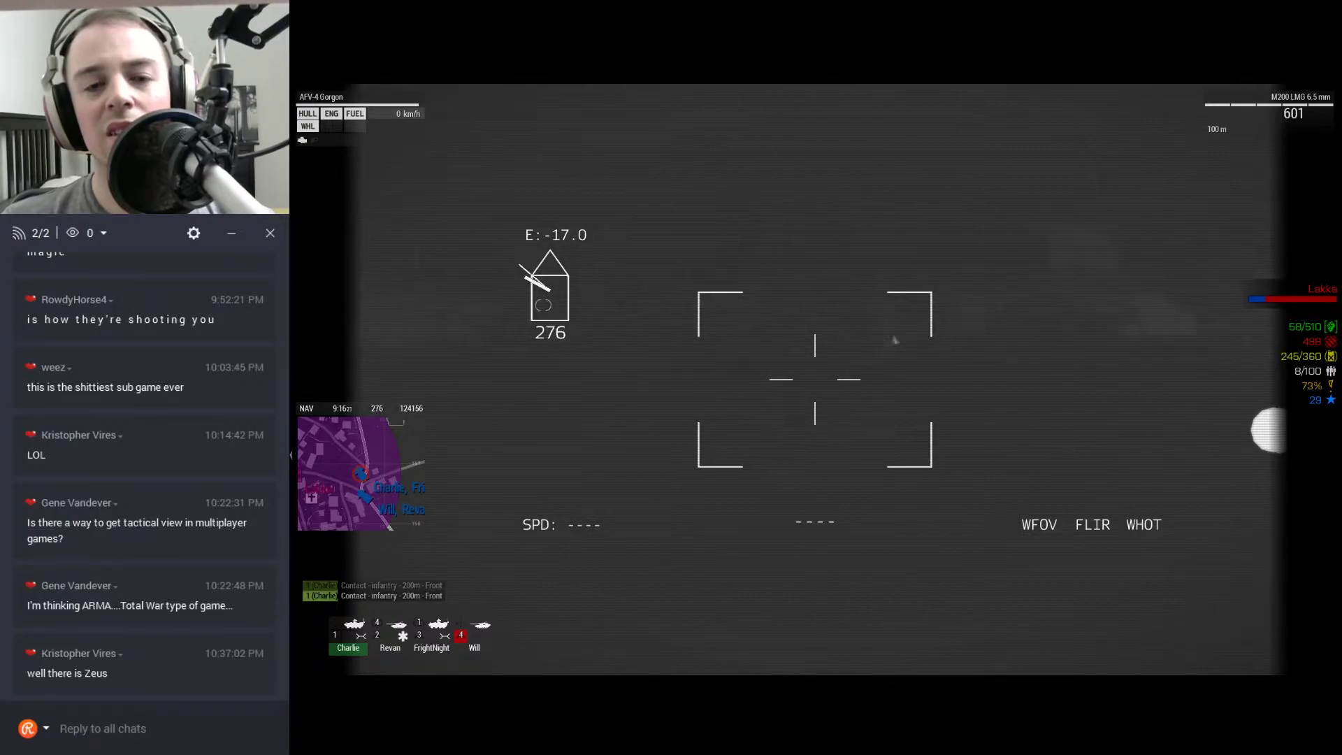
key(KP_Add)
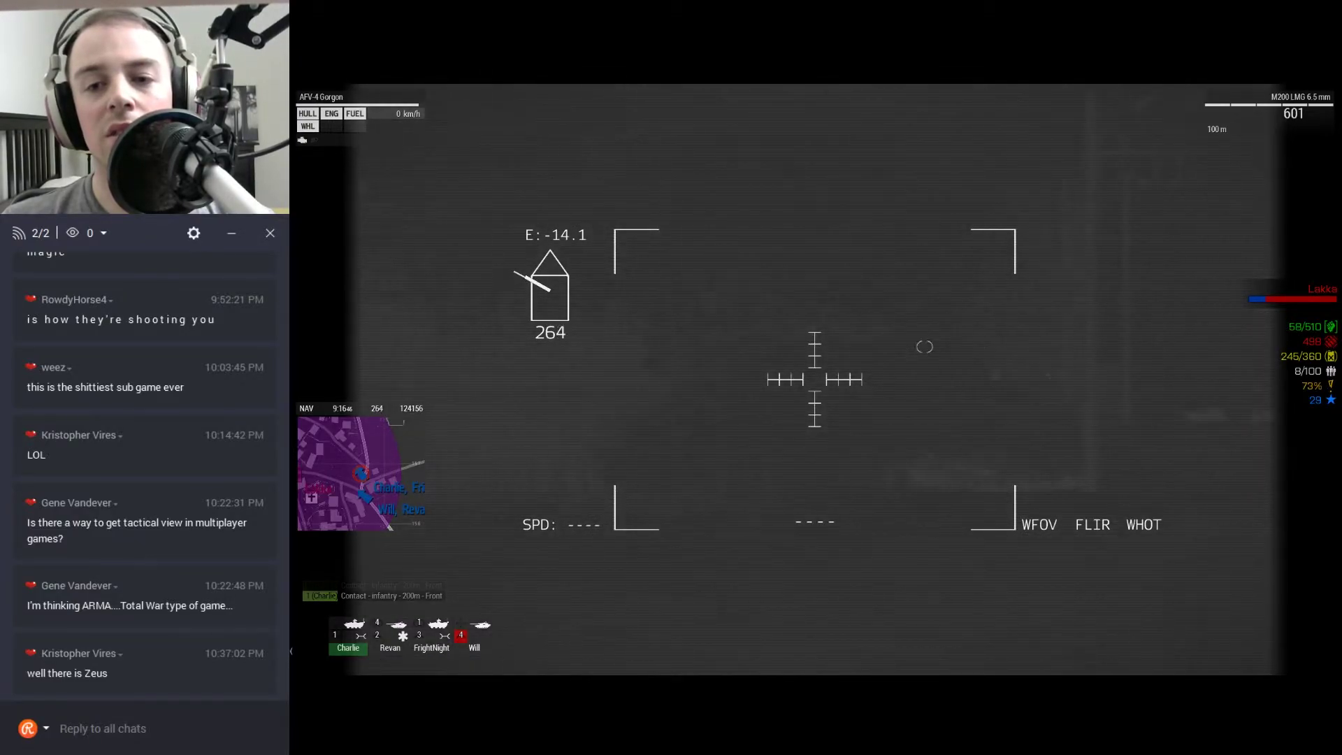
key(KP_Add)
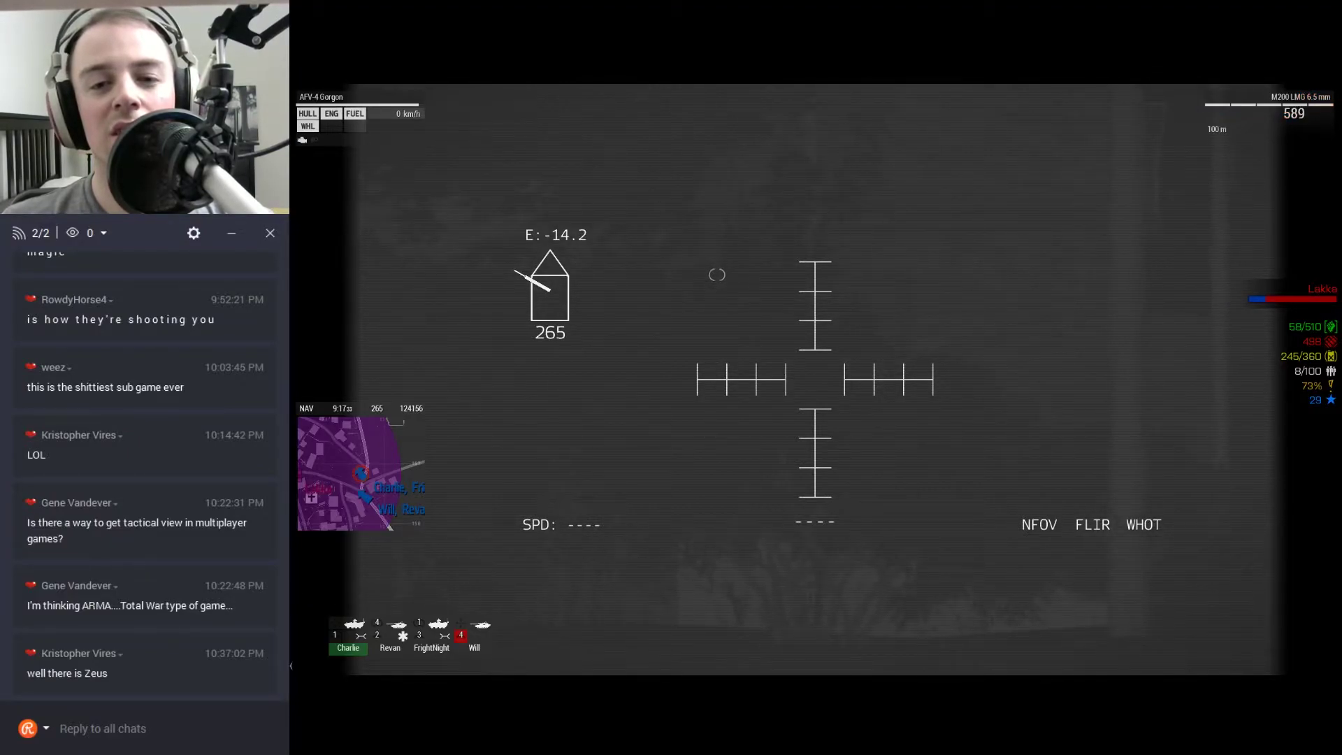
key(KP_Subtract)
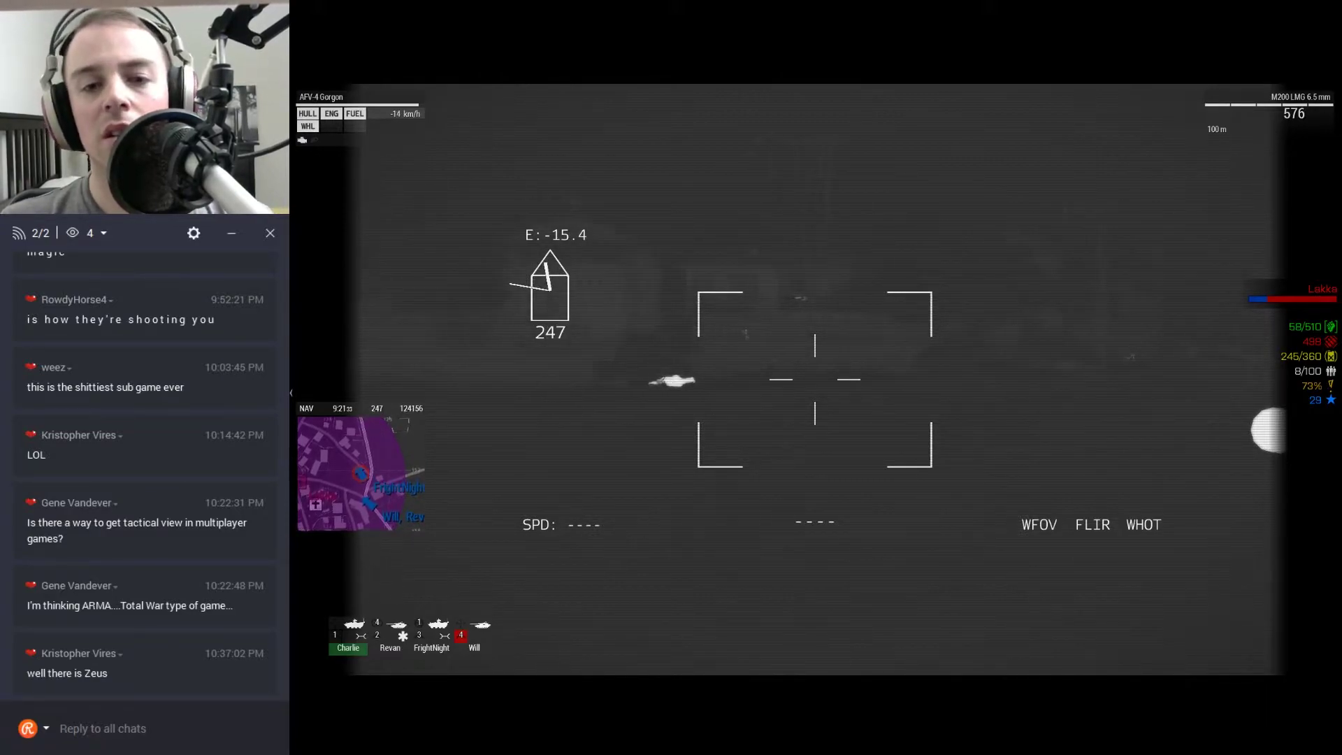
key(f)
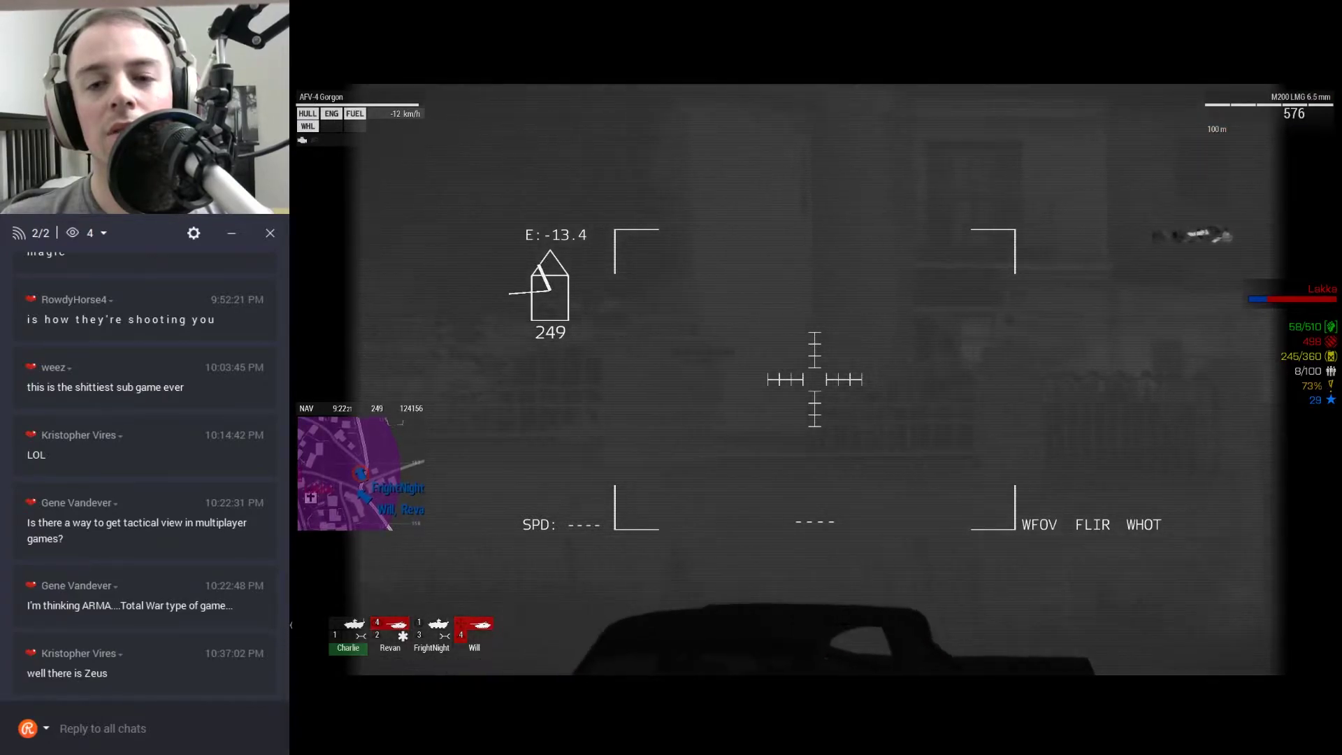
key(f)
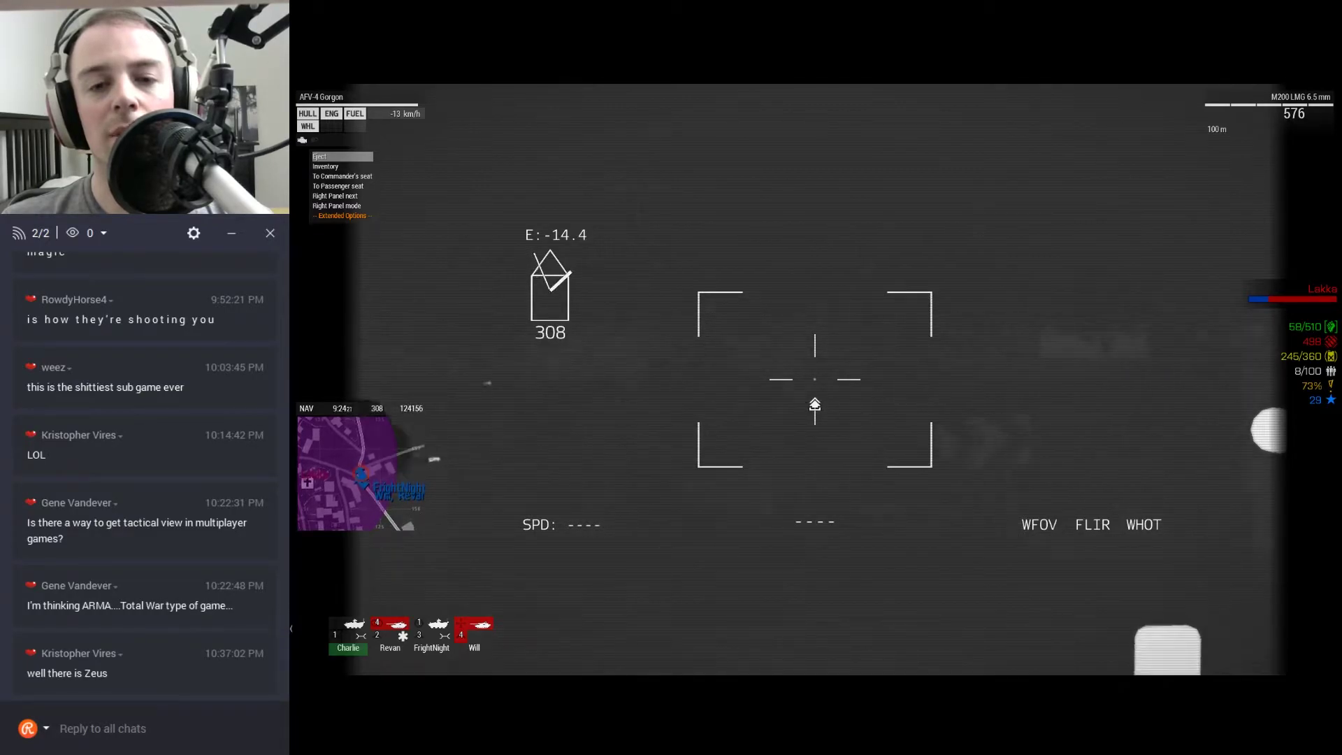
Dismount, walk up to the MBT-52 Kuma, then re-board the Gorgon as gunner.
key(space)
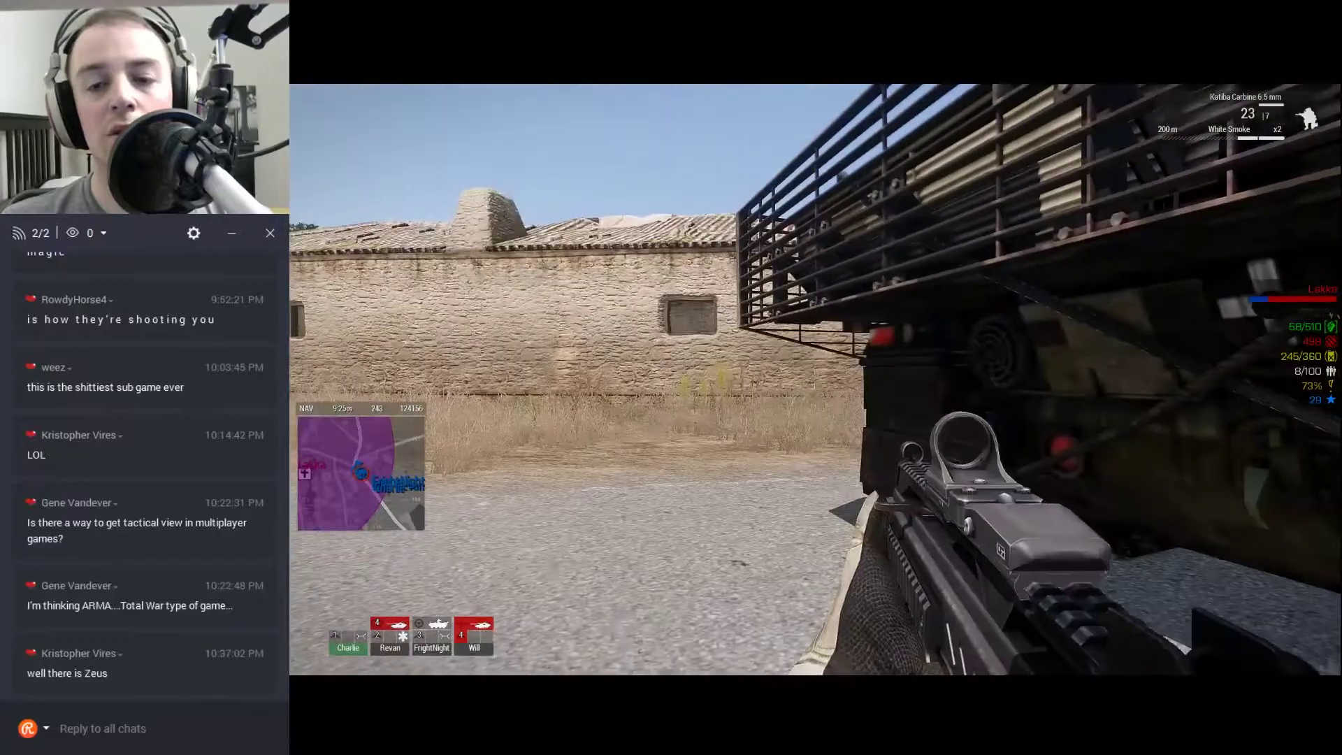
key(space)
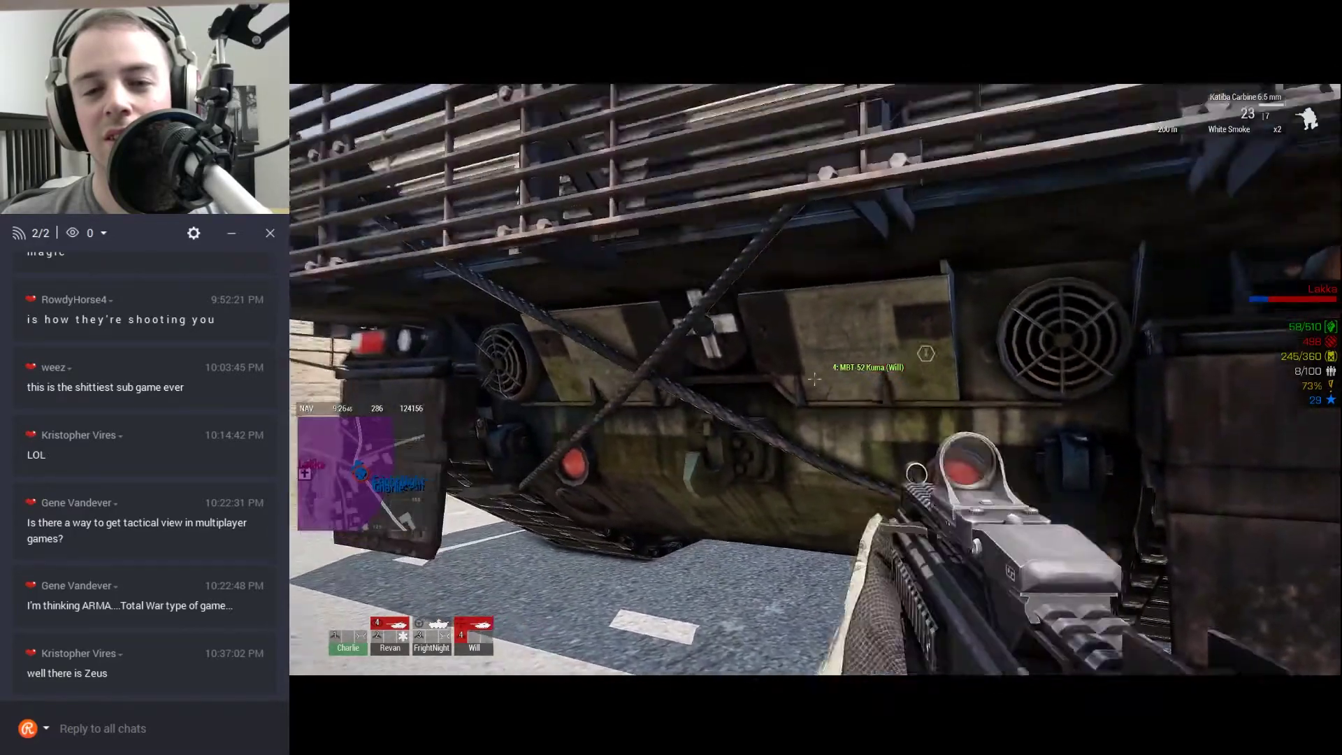
key(w)
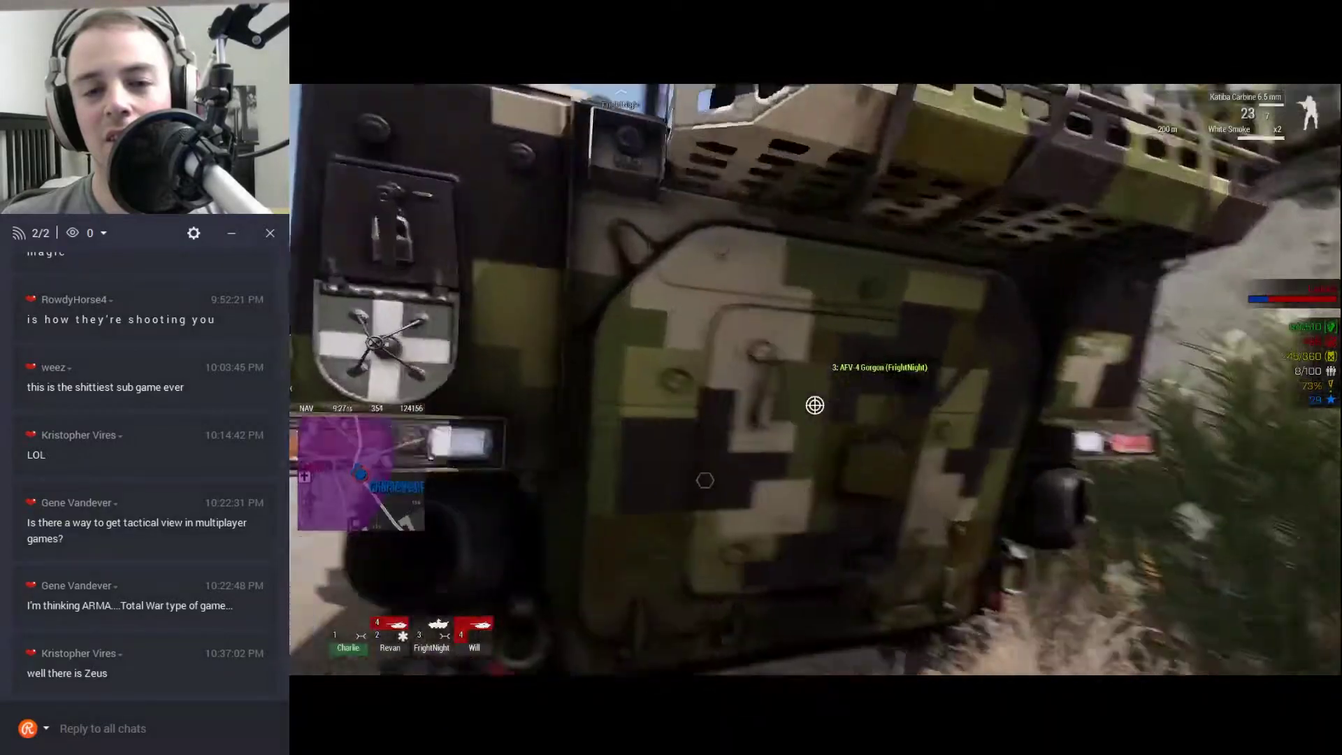
scroll(814, 405, down, 2)
middle_click(815, 405)
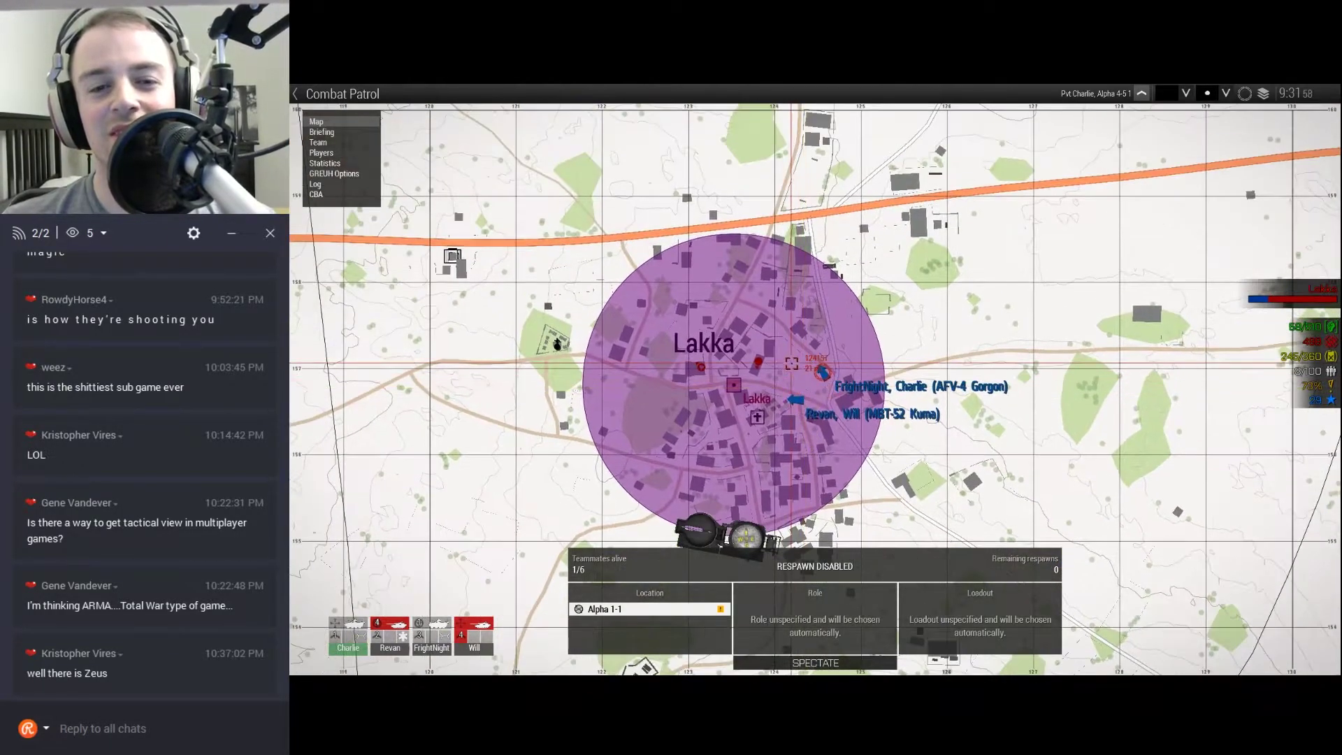
Close the map and zoom the thermal sight in and back out while holding in Lakka.
key(m)
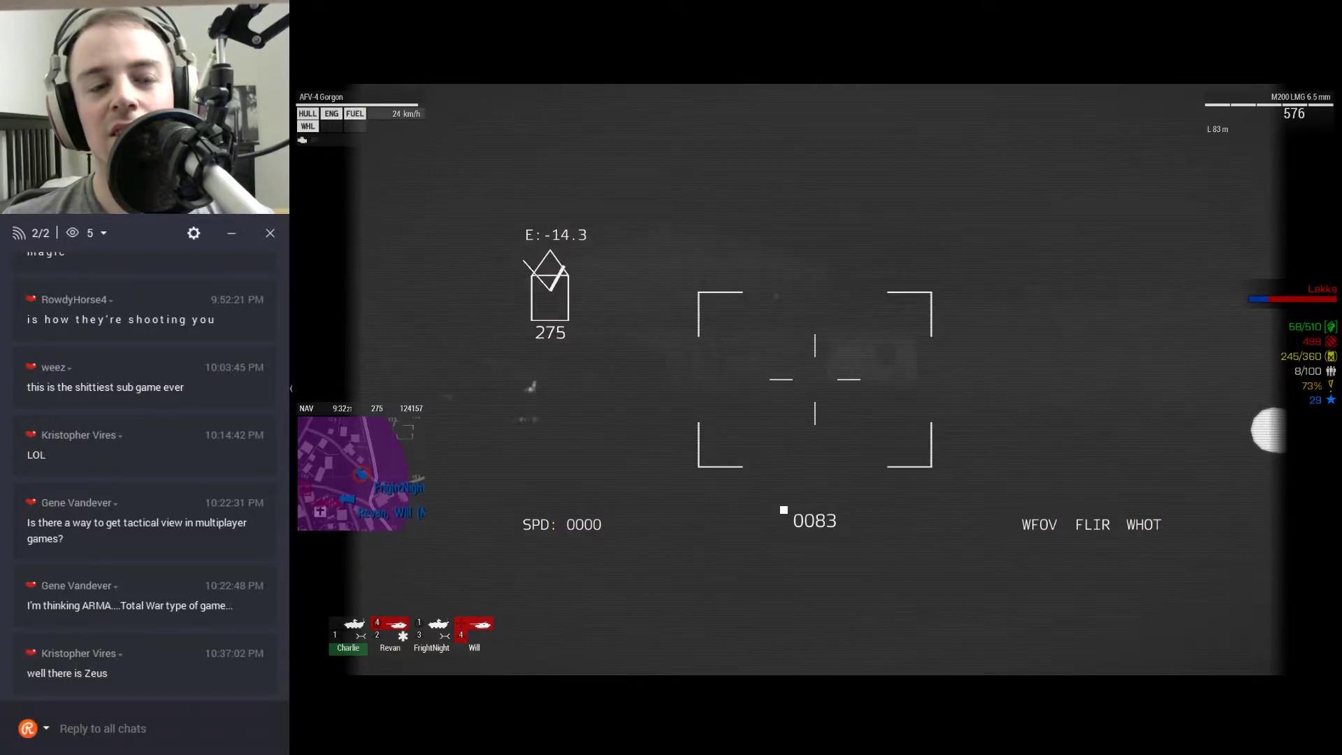
key(KP_Add)
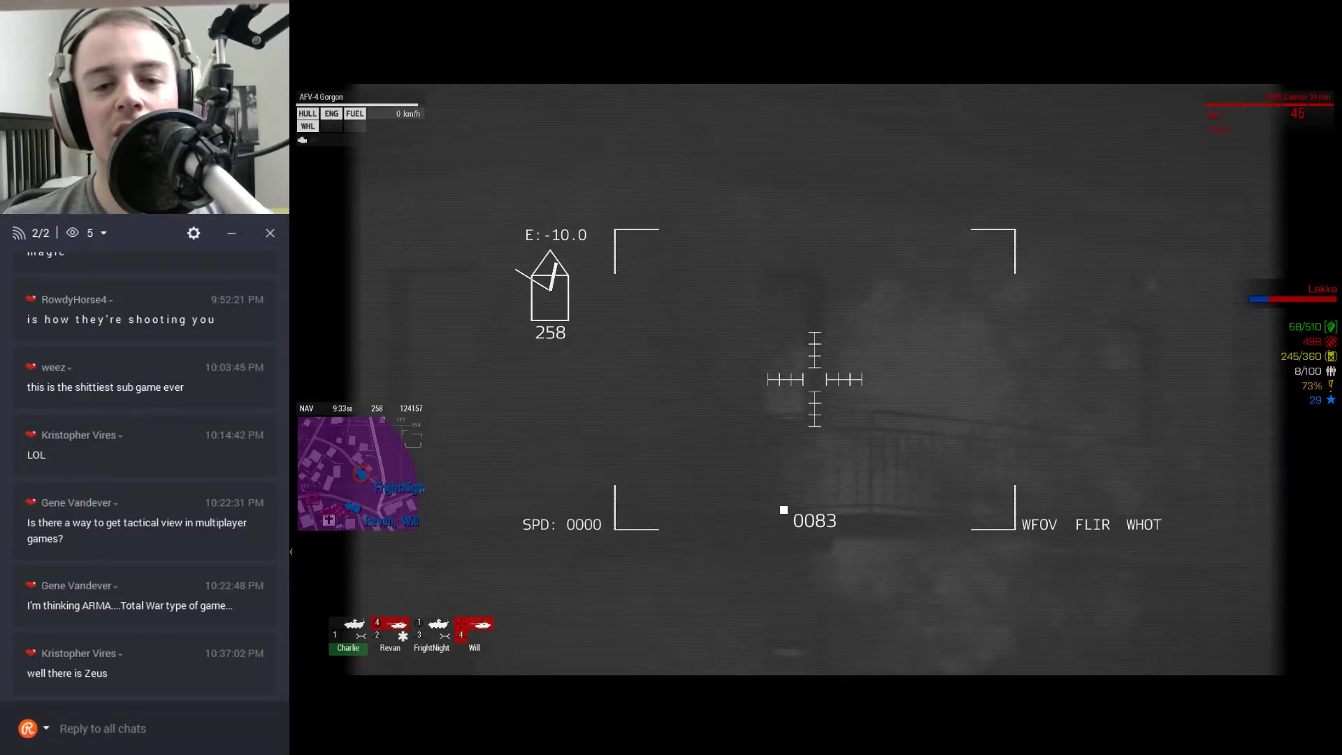
key(KP_Subtract)
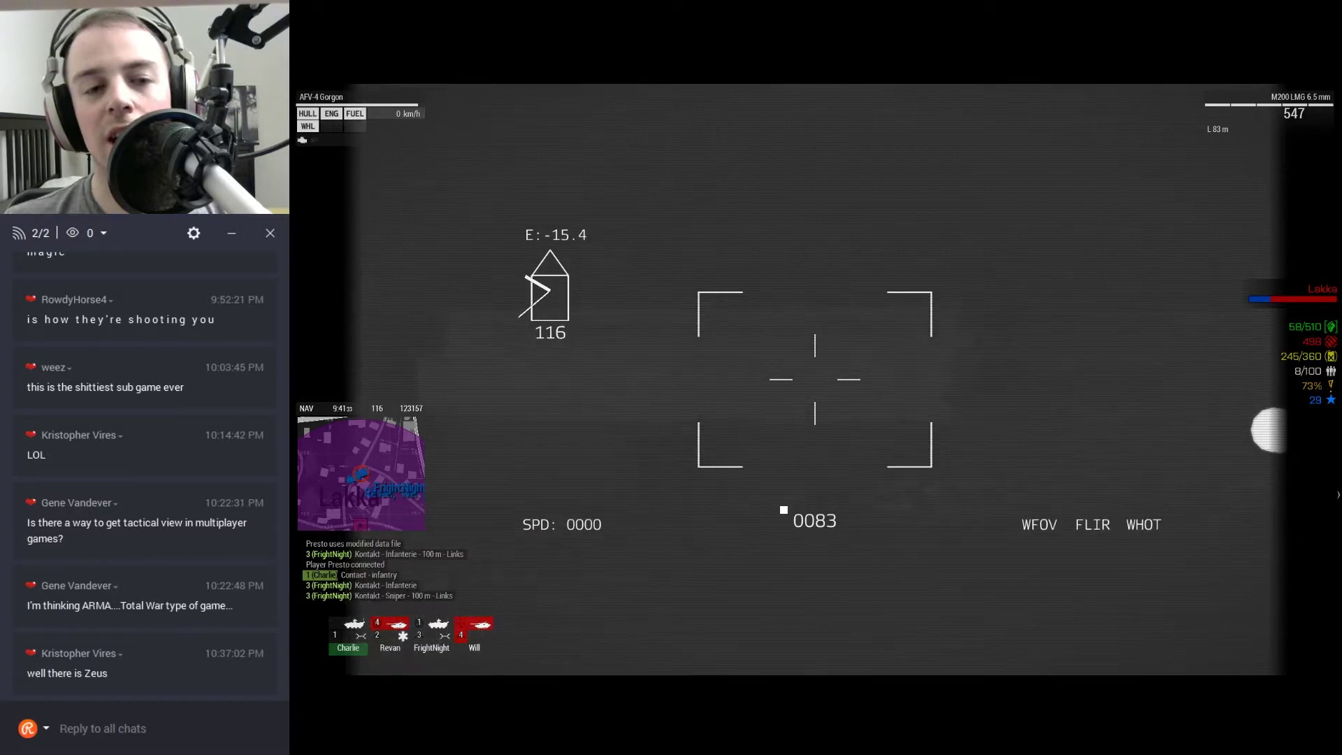
Scan with the sight zoom, select the machine gun, then eject from the gunner seat.
key(KP_Add)
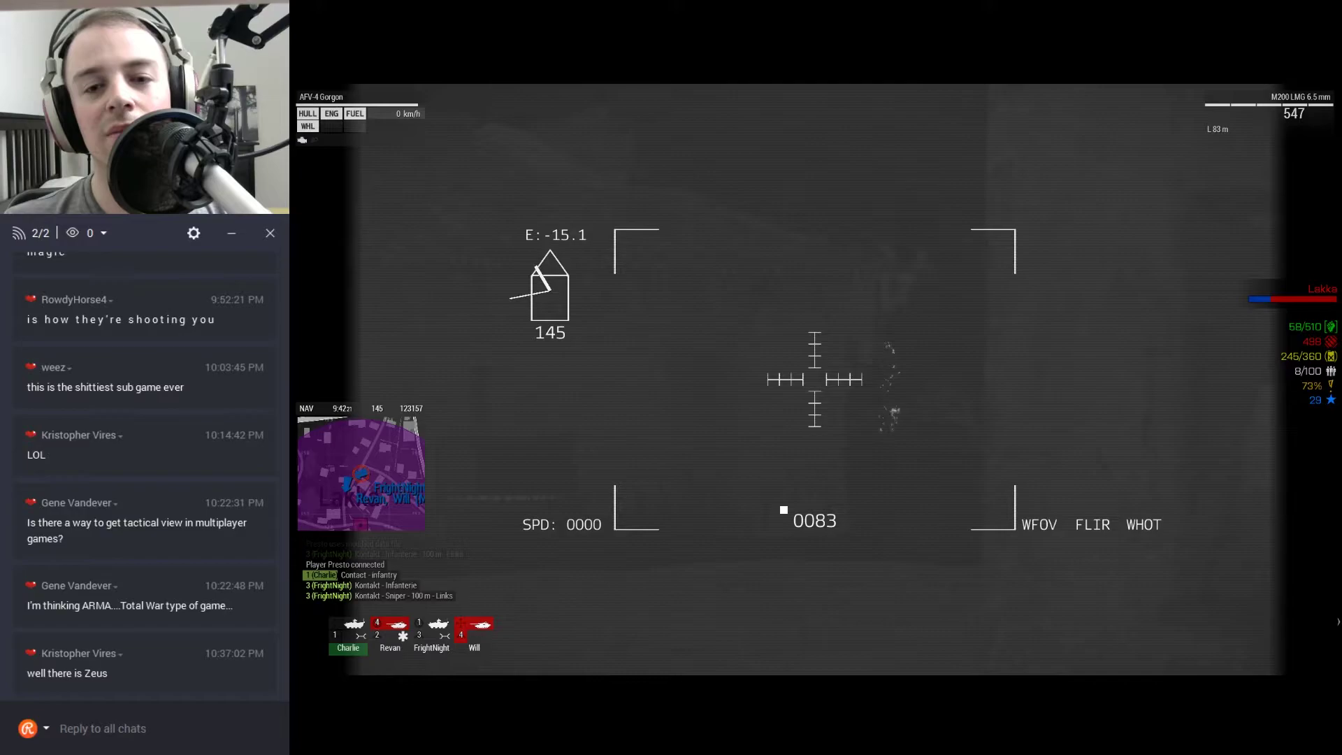
key(KP_Subtract)
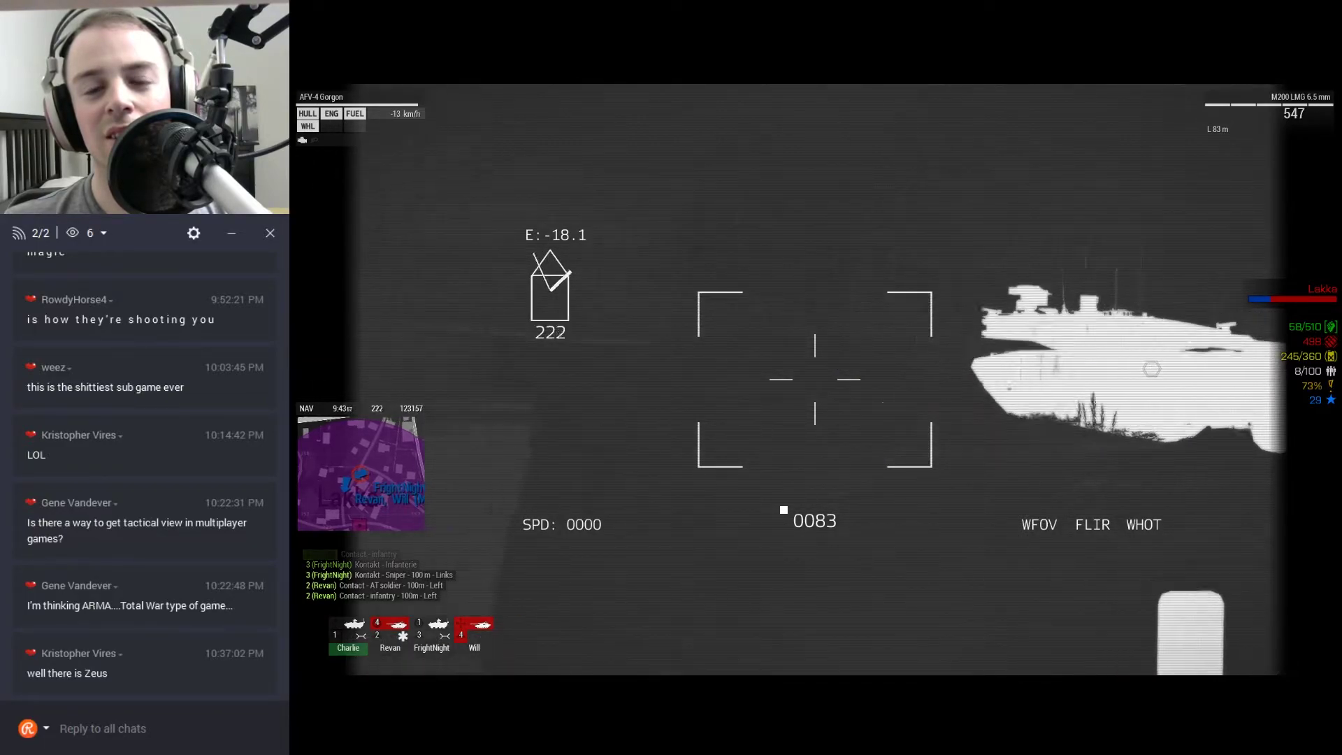
key(KP_Add)
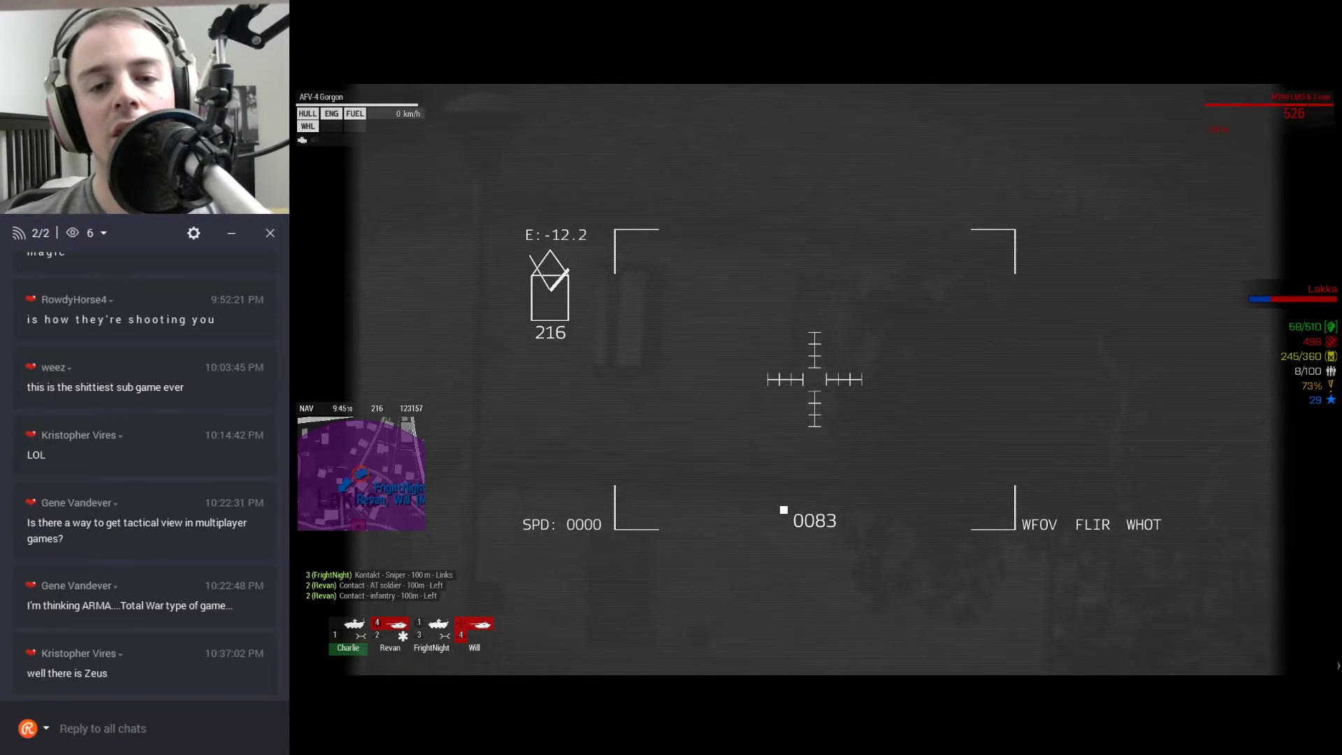
key(f)
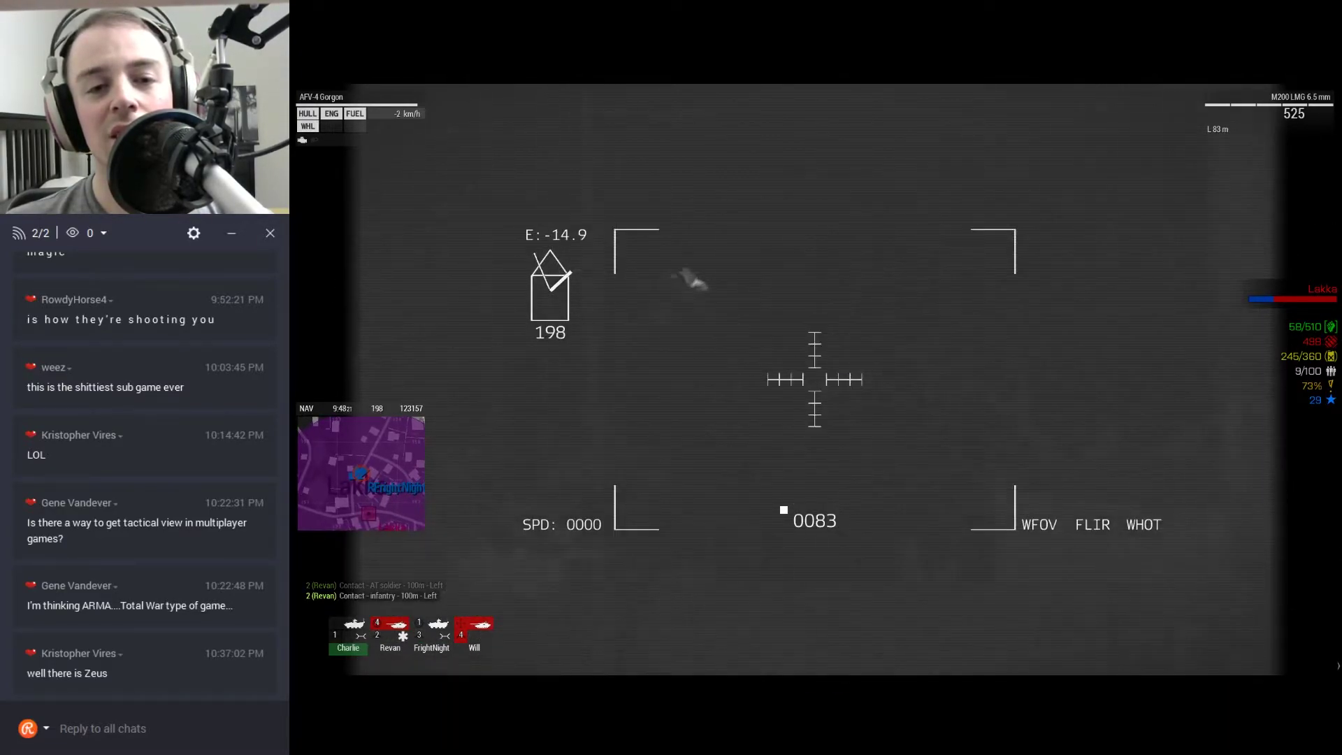
key(KP_Add)
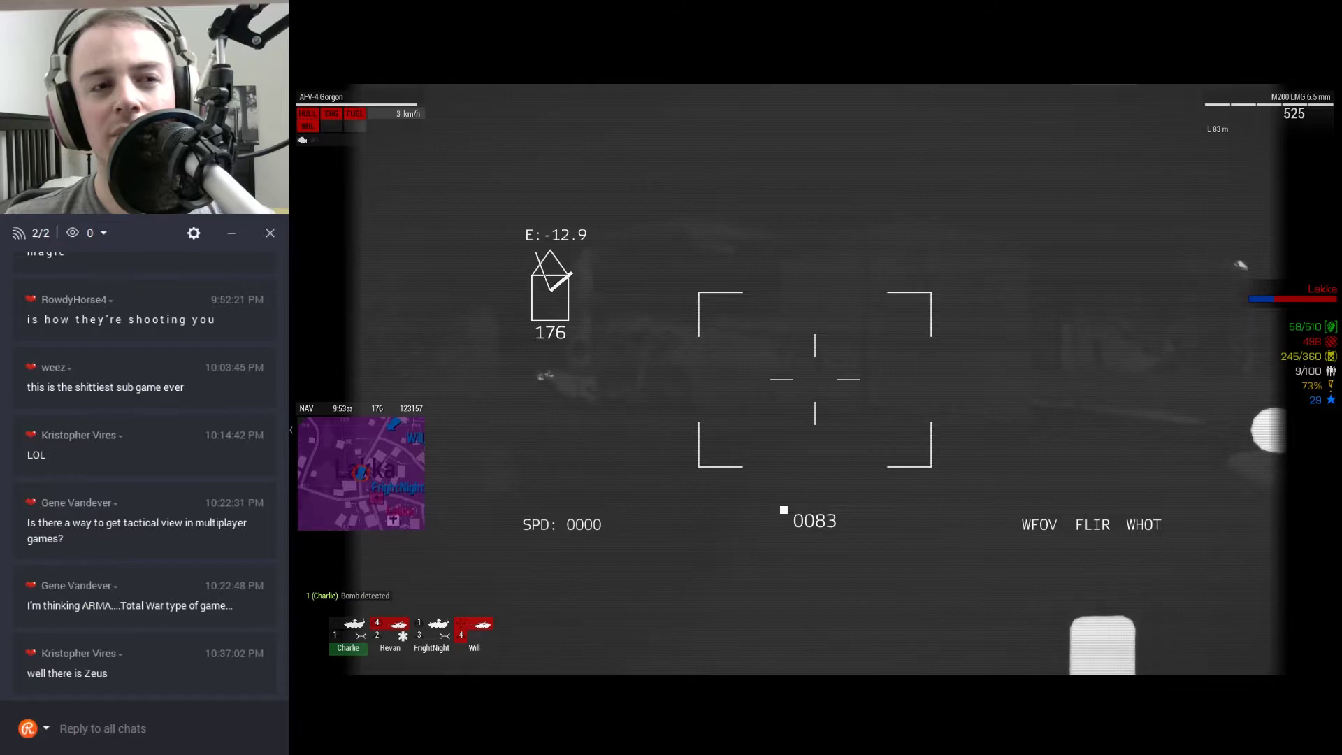
scroll(815, 378, down, 2)
middle_click(814, 405)
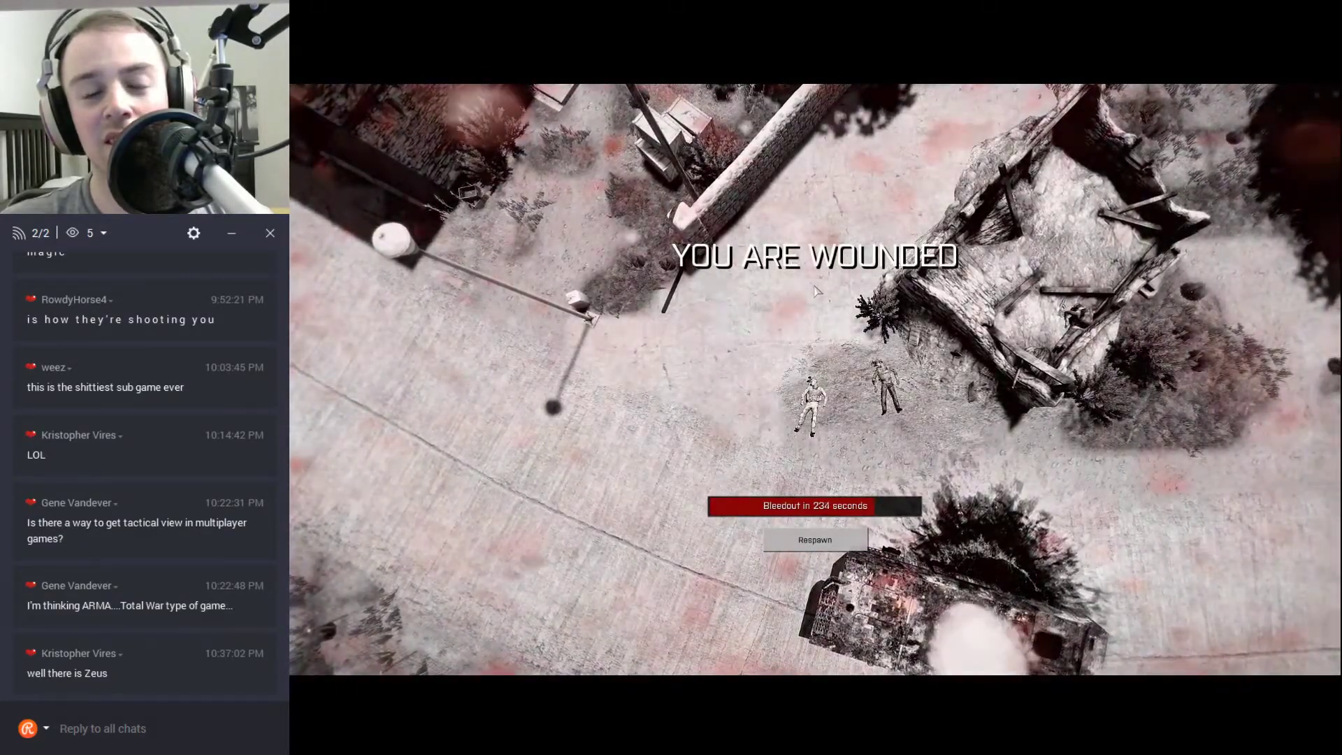
Respawn from the wounded screen and deploy at FOB Golf.
click(819, 540)
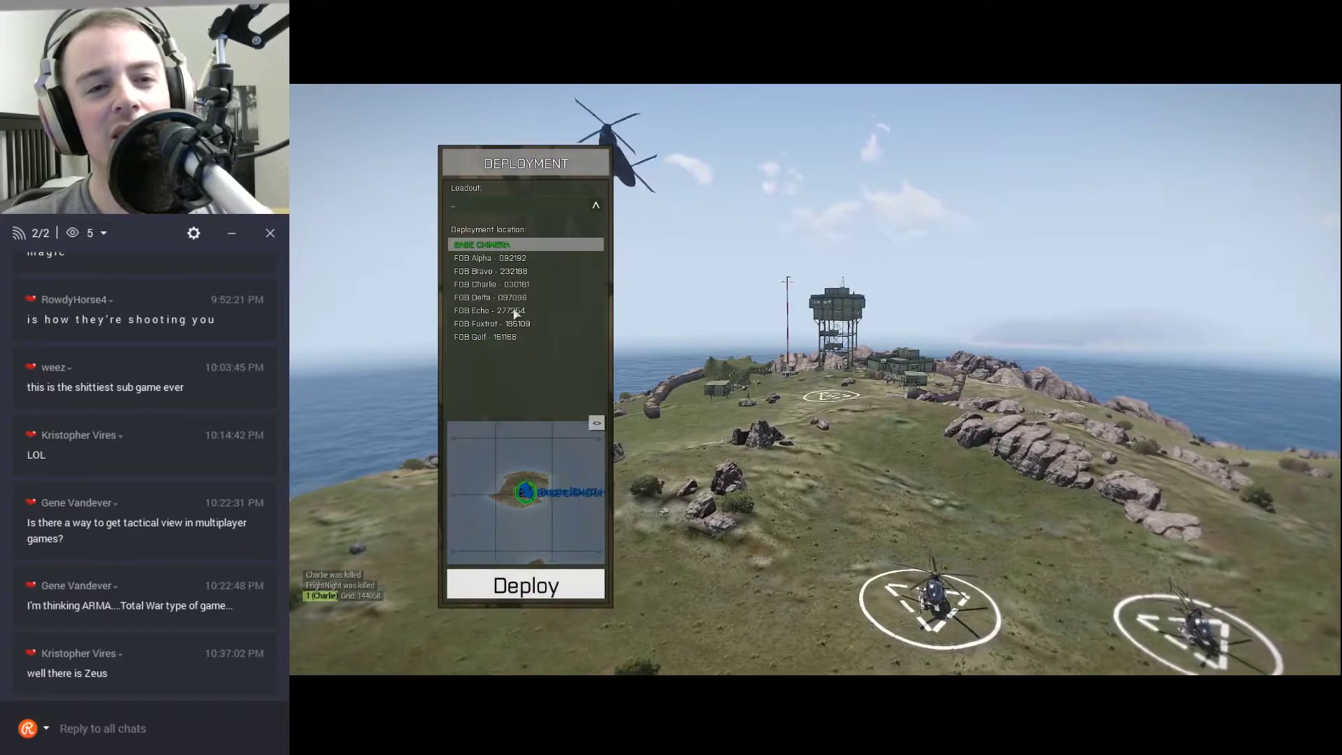
click(505, 336)
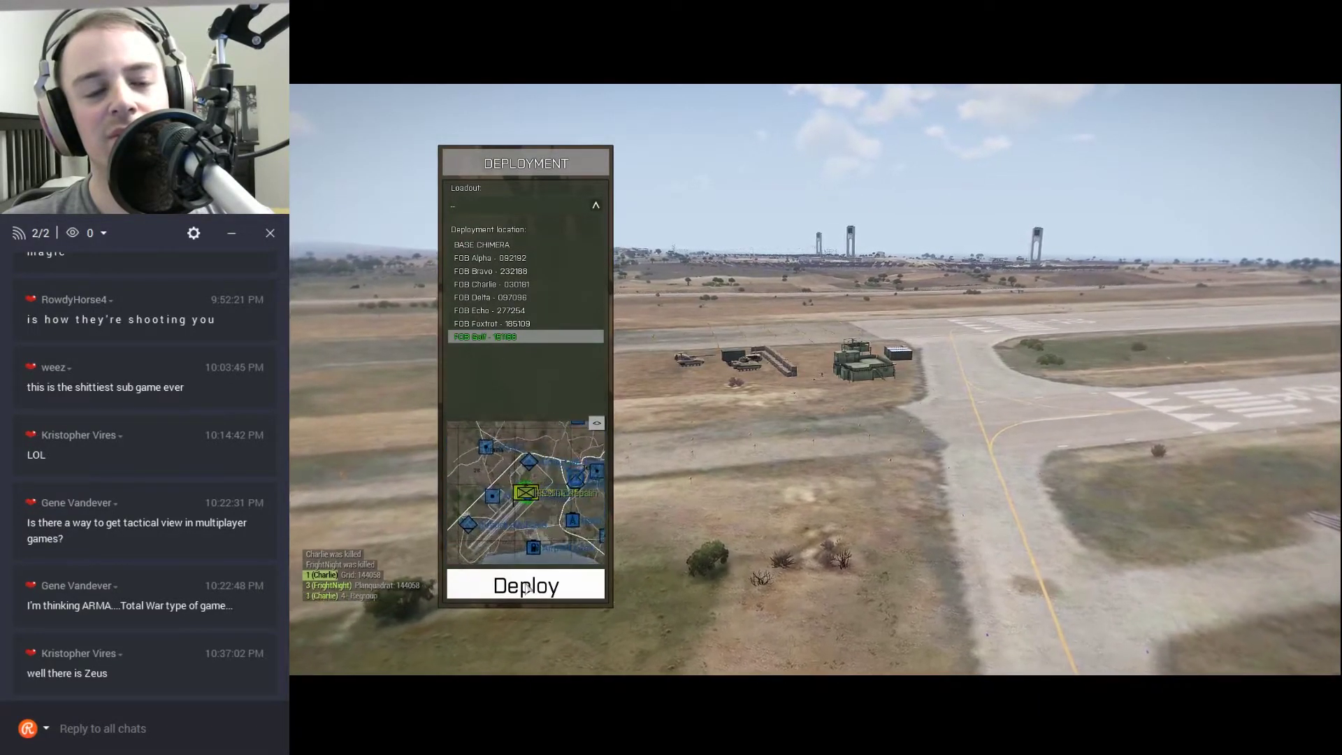
click(524, 588)
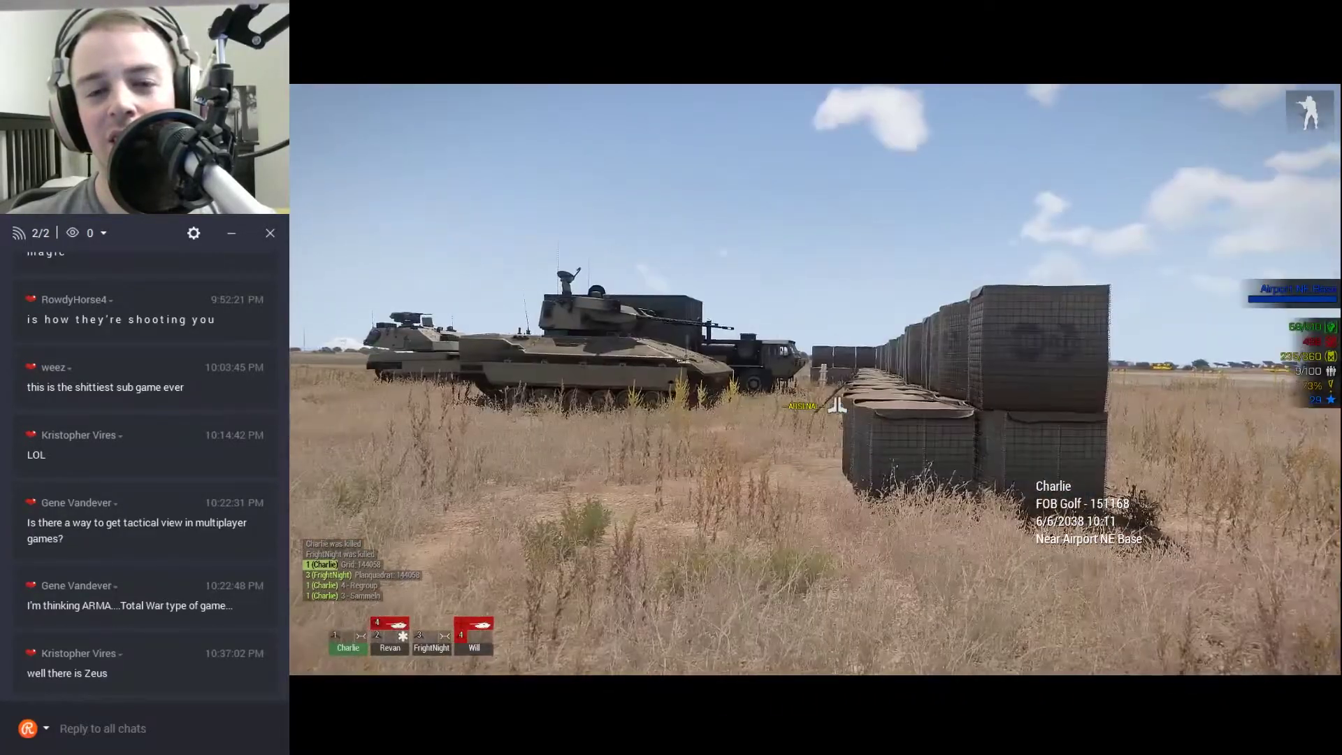
Bring up the map and move into the Gorgon's driver seat at Airport NE Base.
key(space)
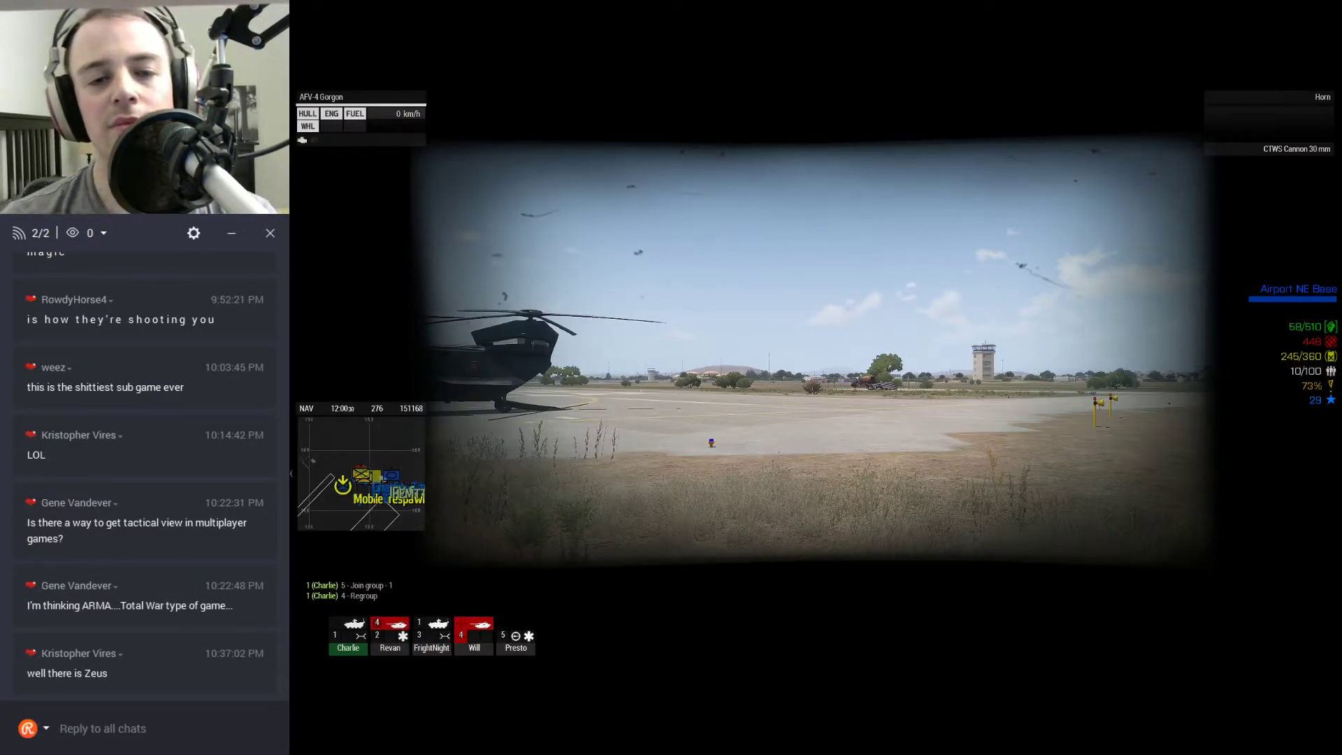
scroll(671, 377, down, 1)
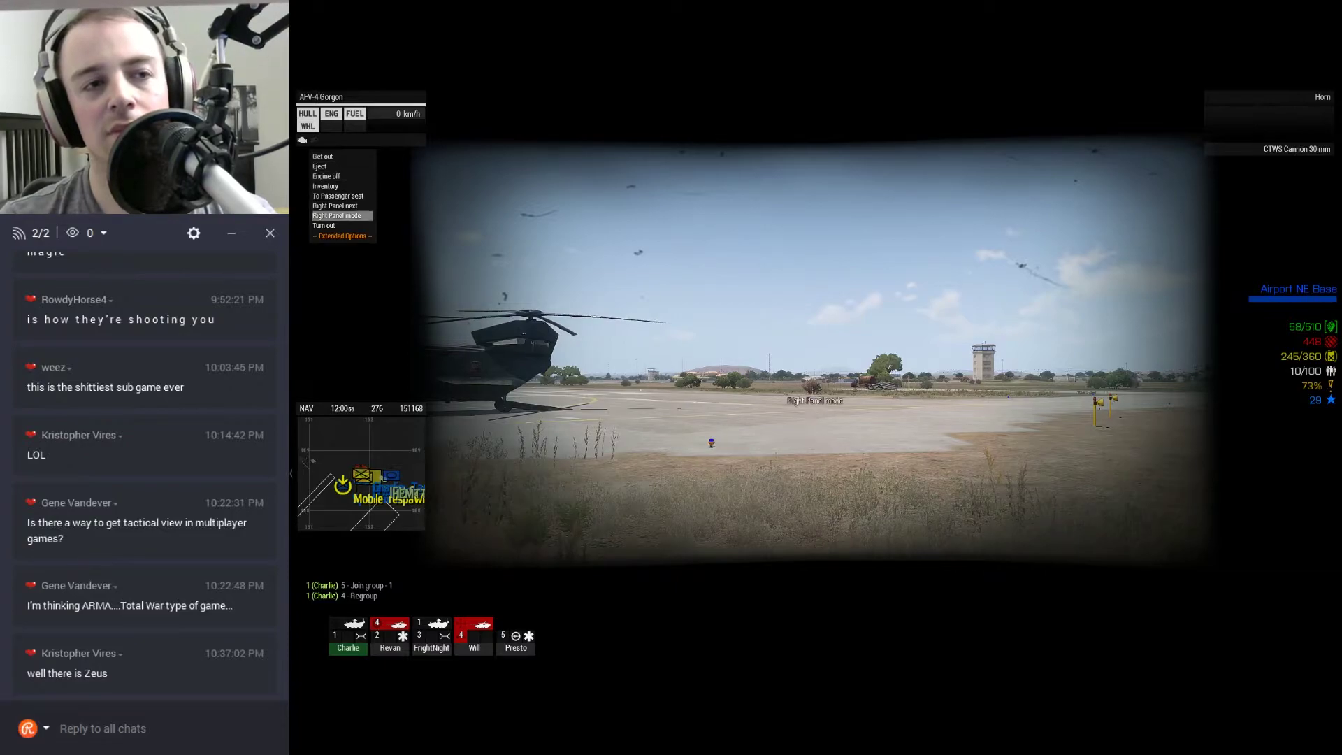
middle_click(671, 378)
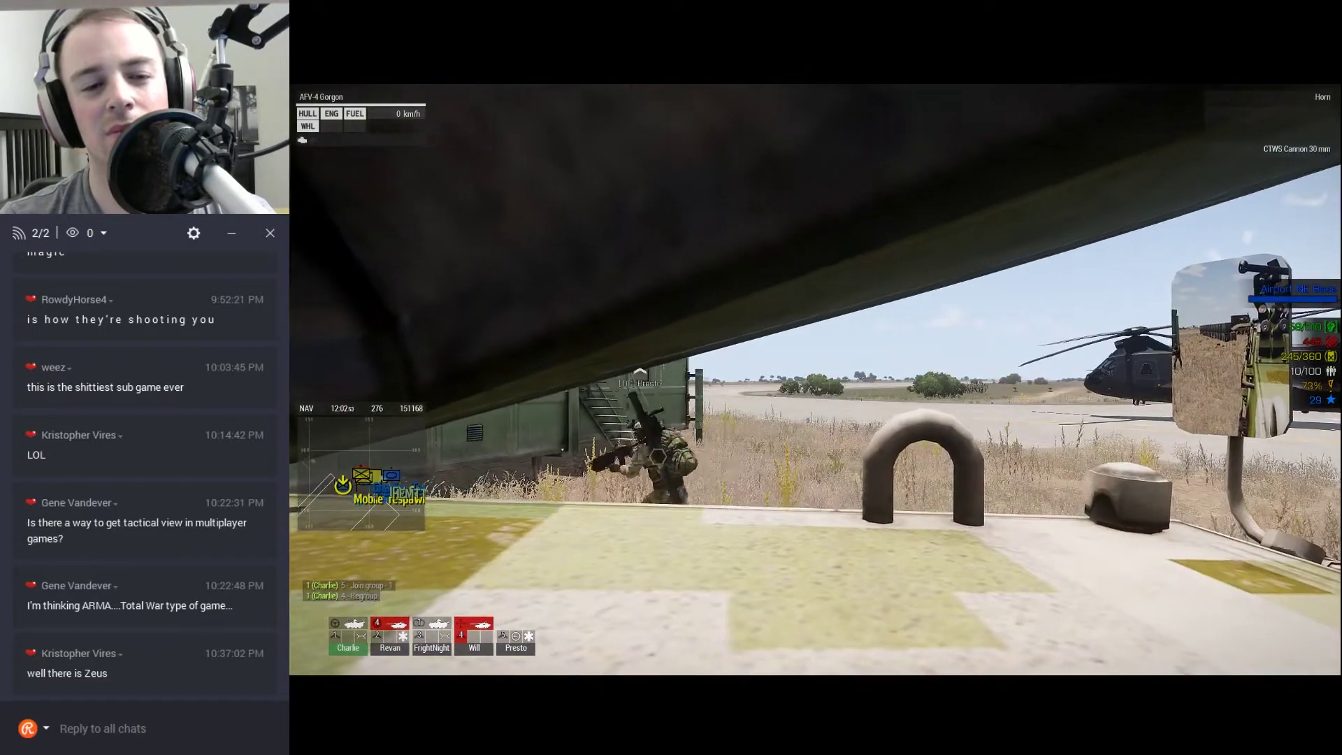
Check the map, then accelerate the Gorgon away from FOB Golf, veering right.
key(Escape)
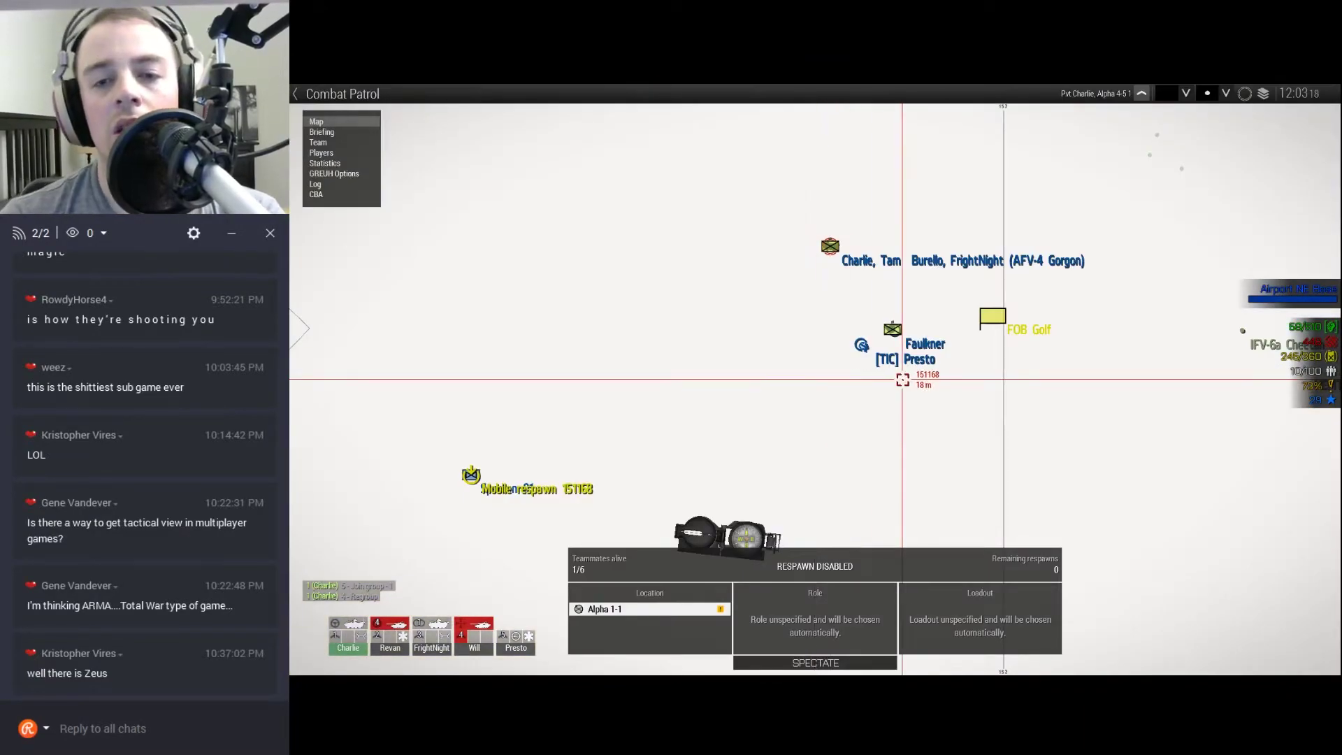
scroll(902, 379, down, 2)
scroll(901, 378, down, 1)
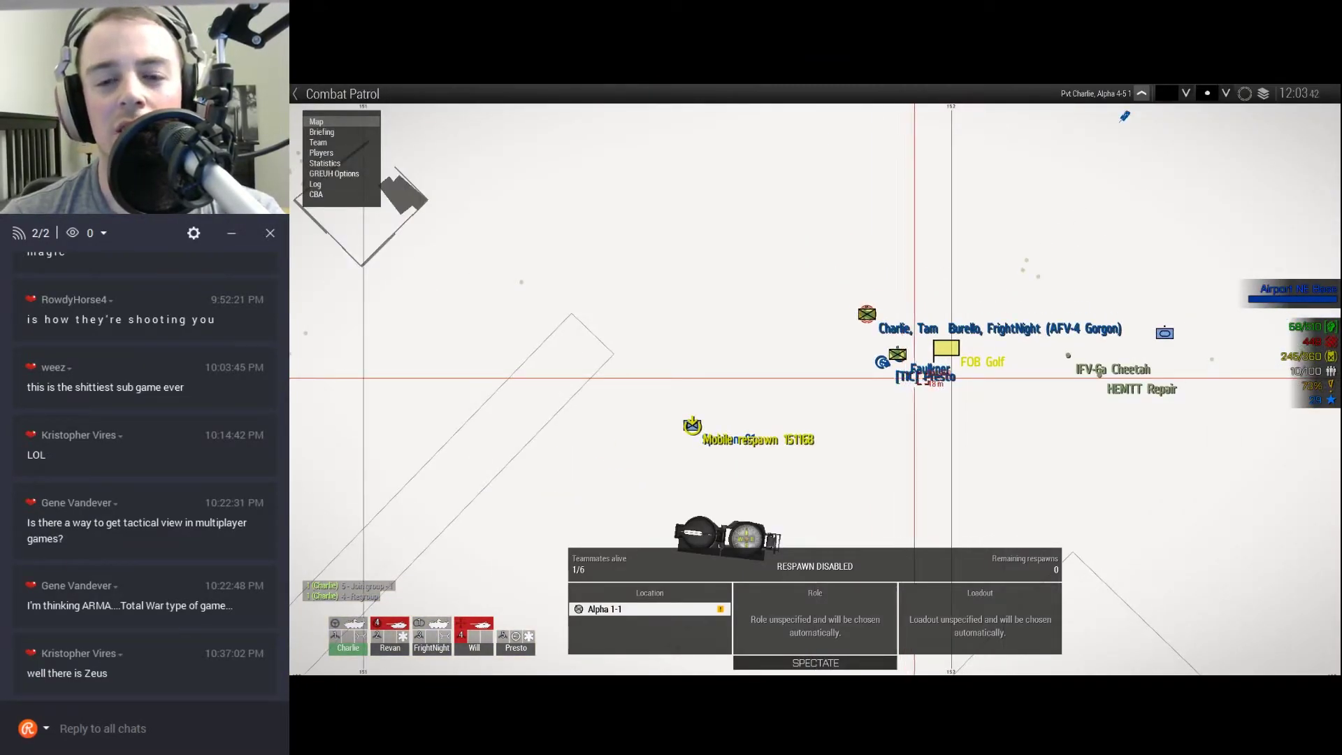
scroll(1019, 375, down, 2)
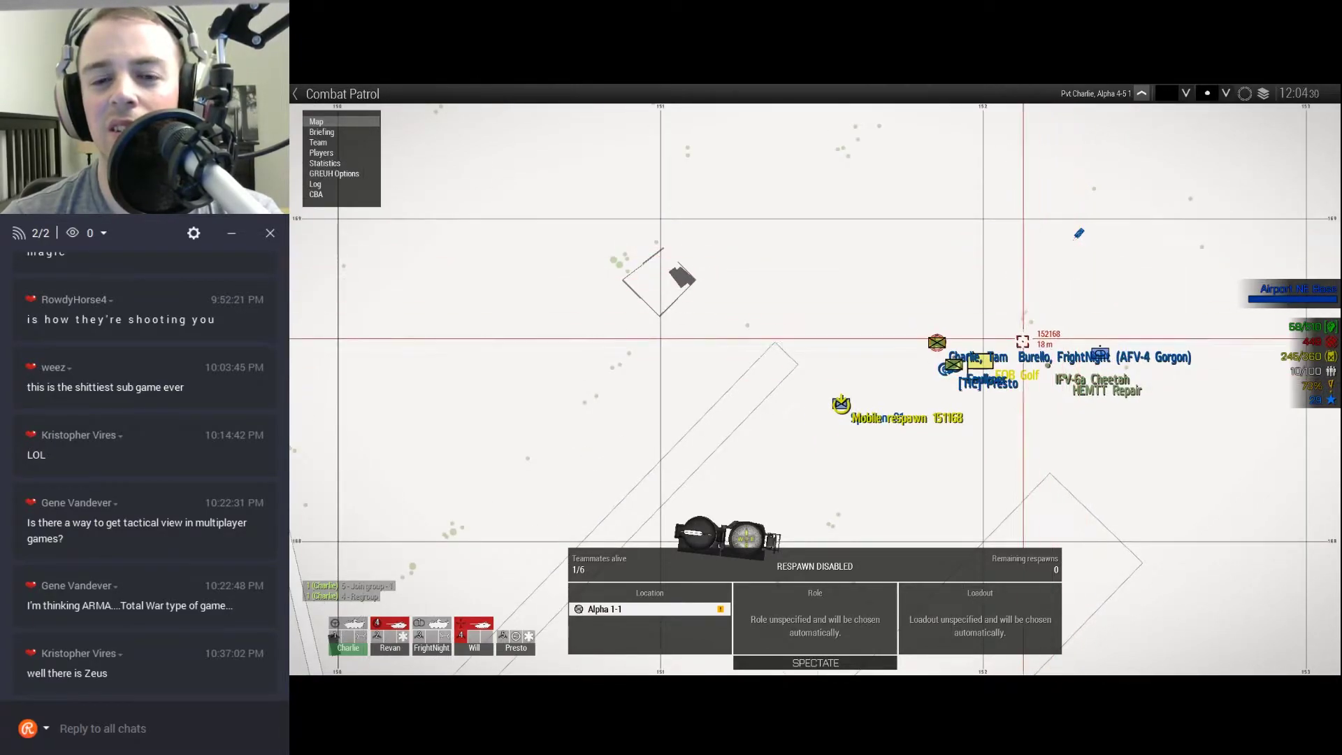
key(m)
key(w)
key(w)
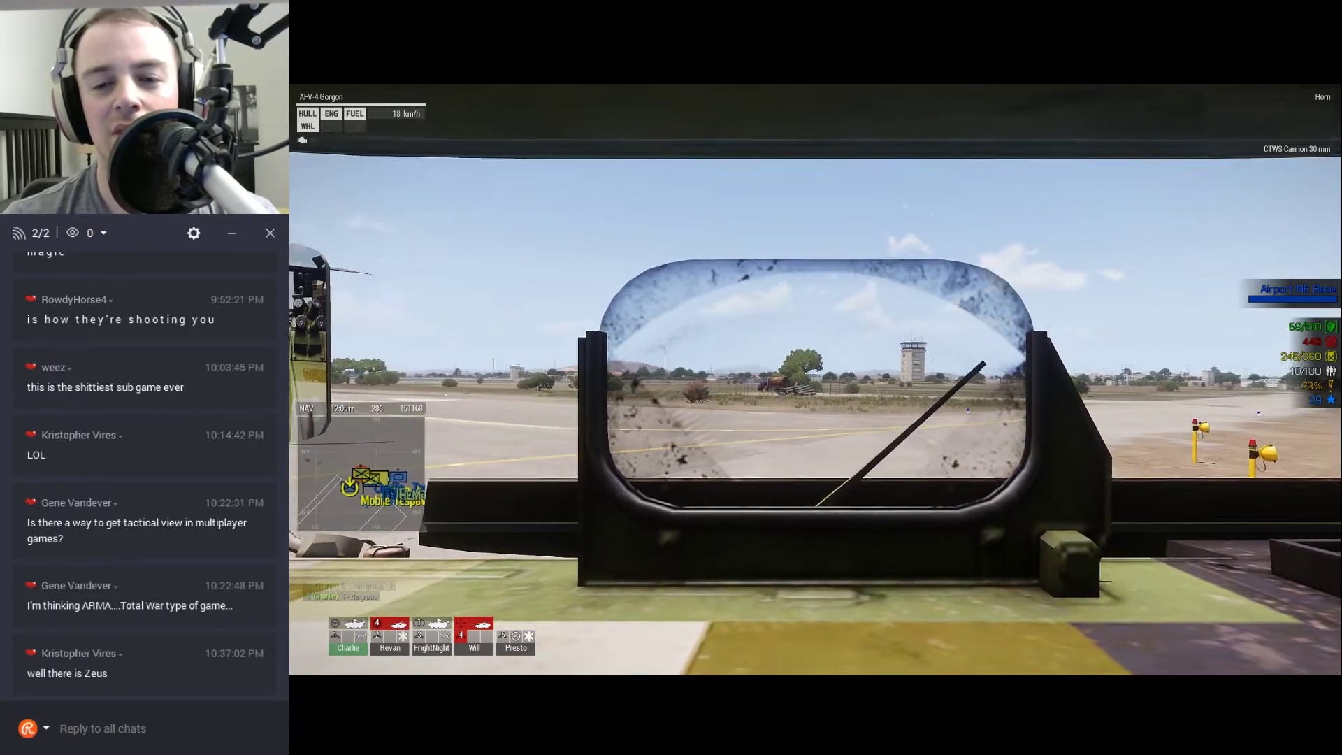
key(w)
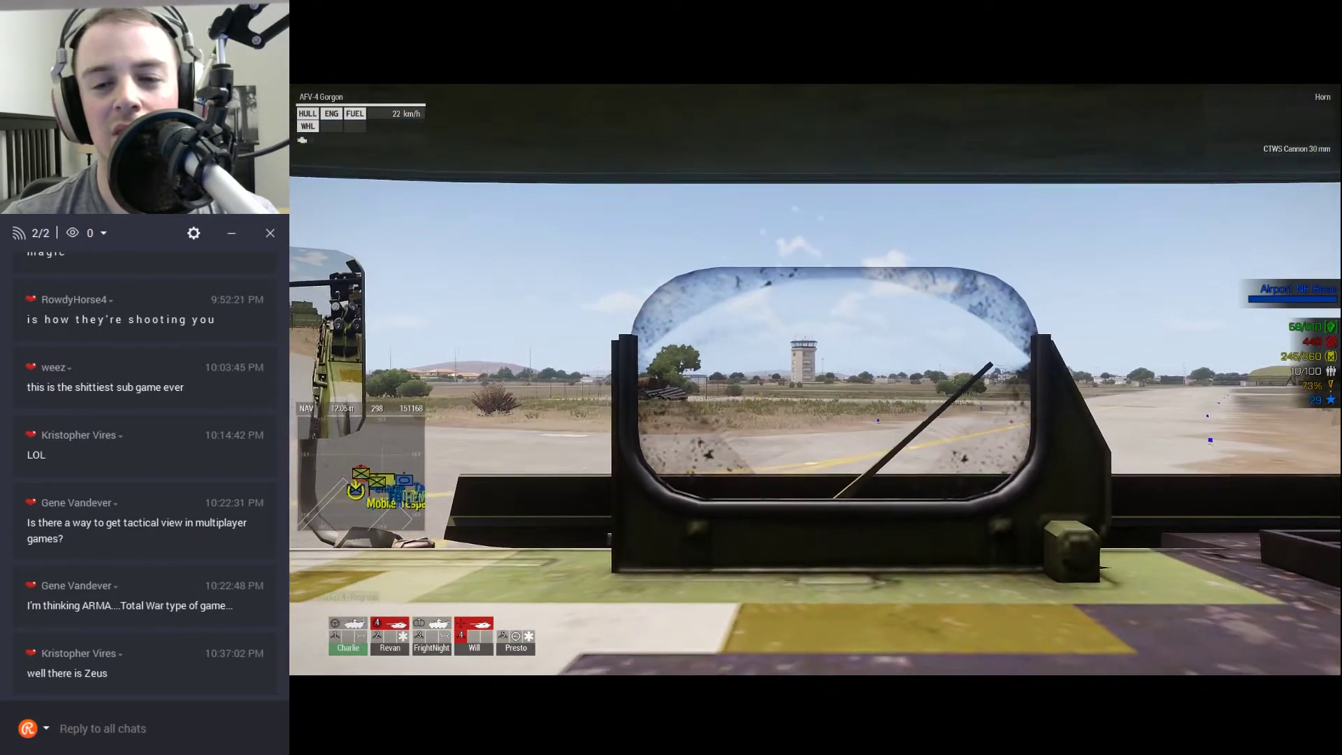
key(w)
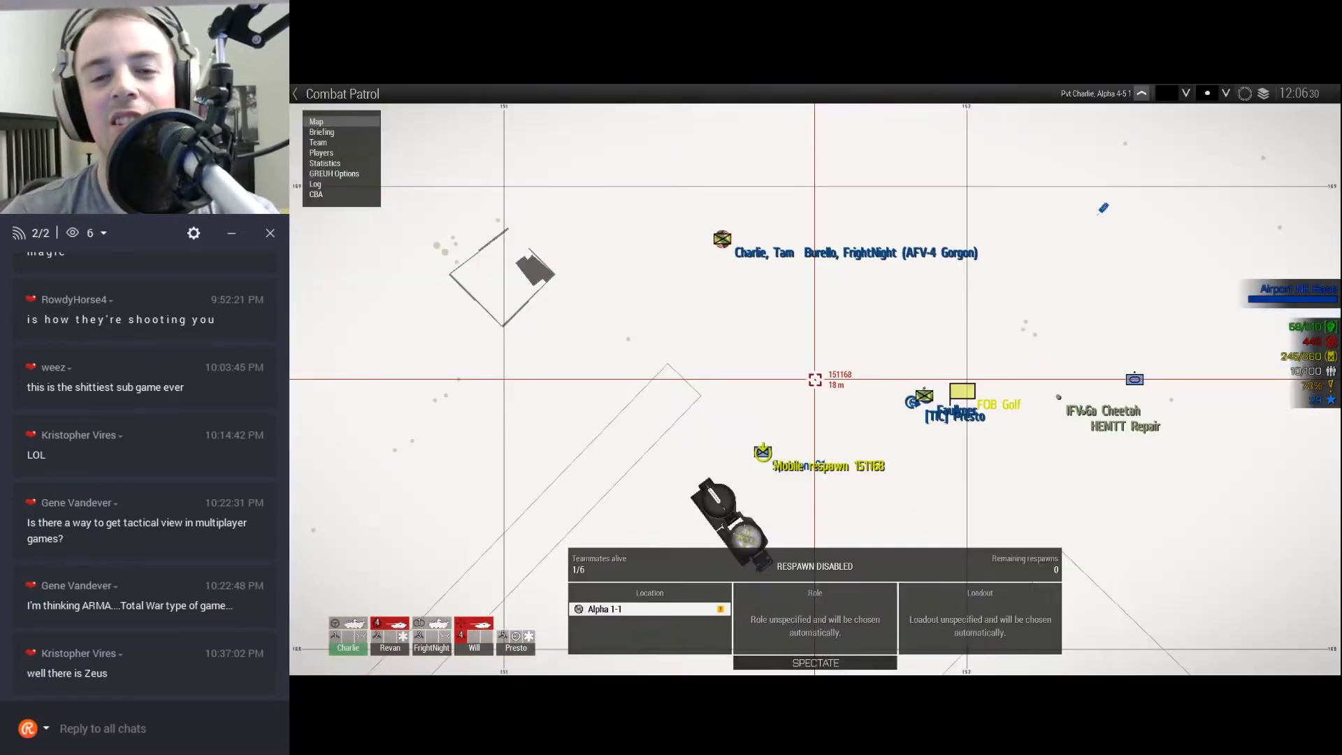
Keep accelerating across the grass after another map check, and turn in.
key(m)
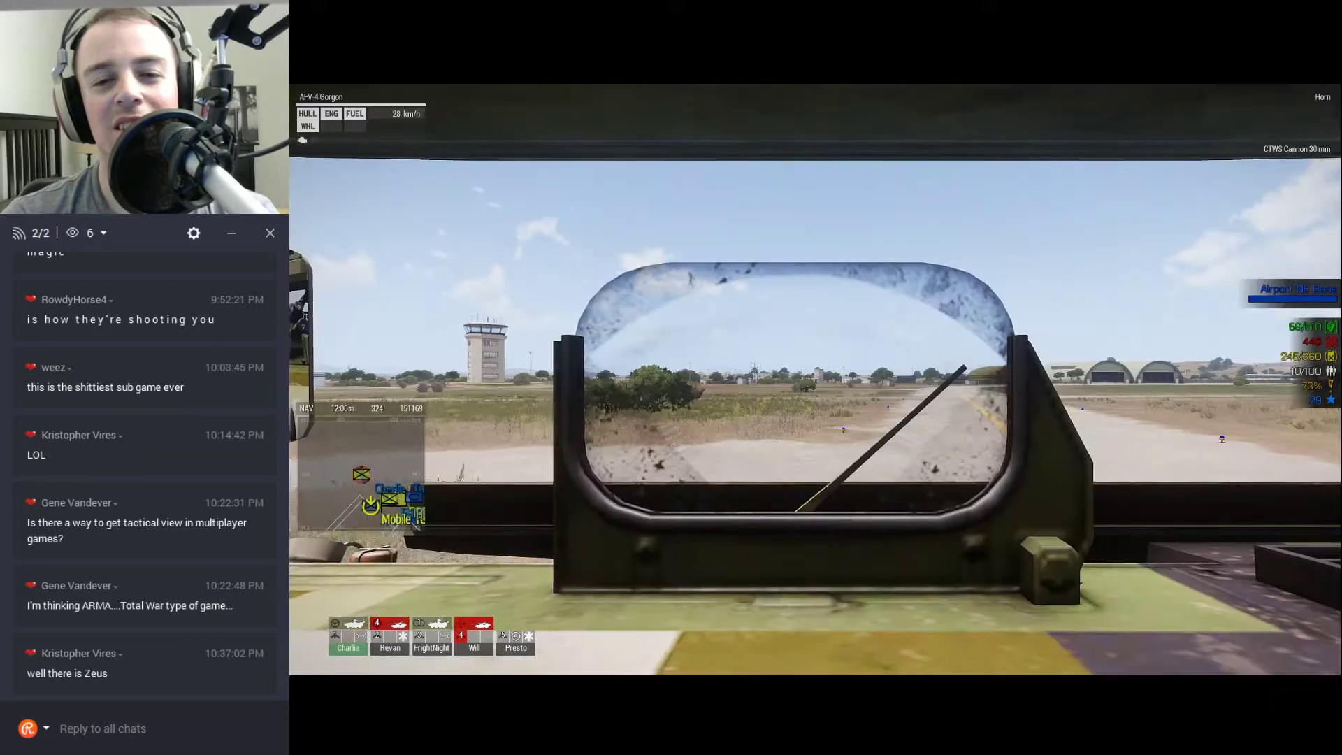
key(w)
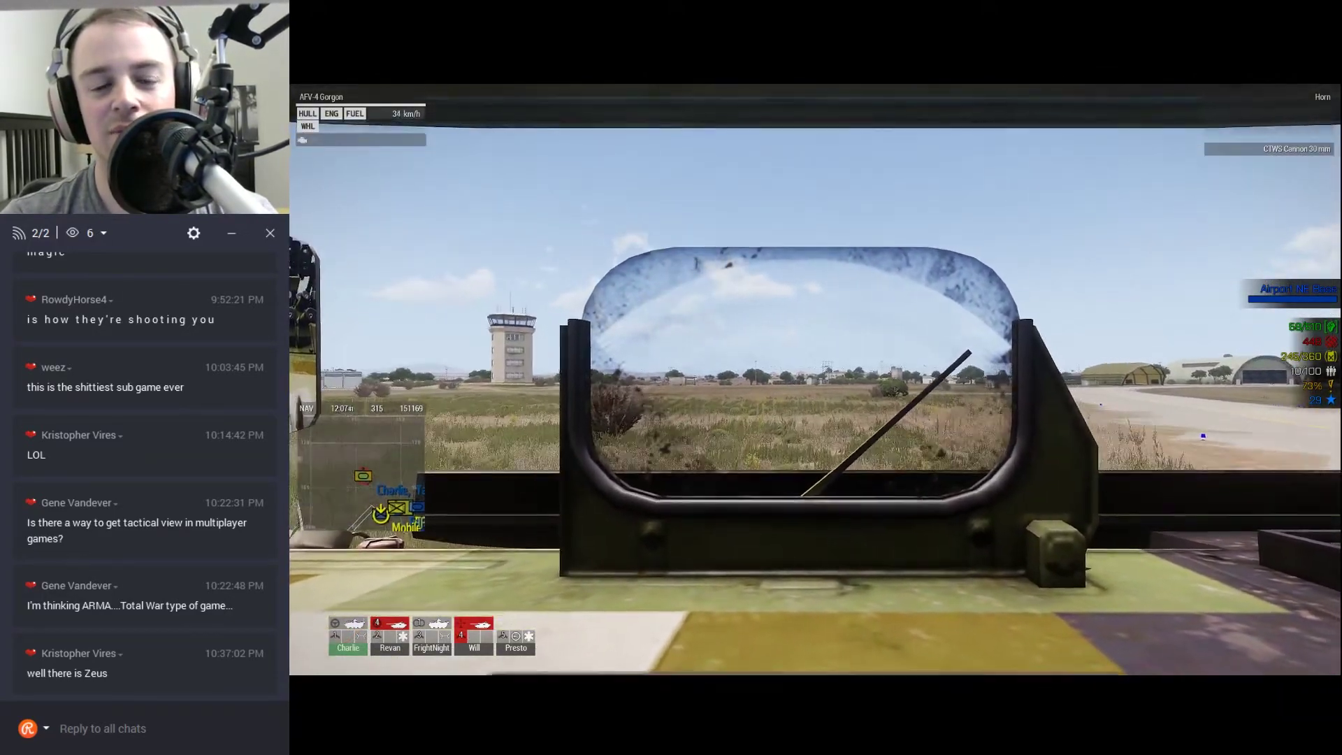
scroll(816, 399, down, 2)
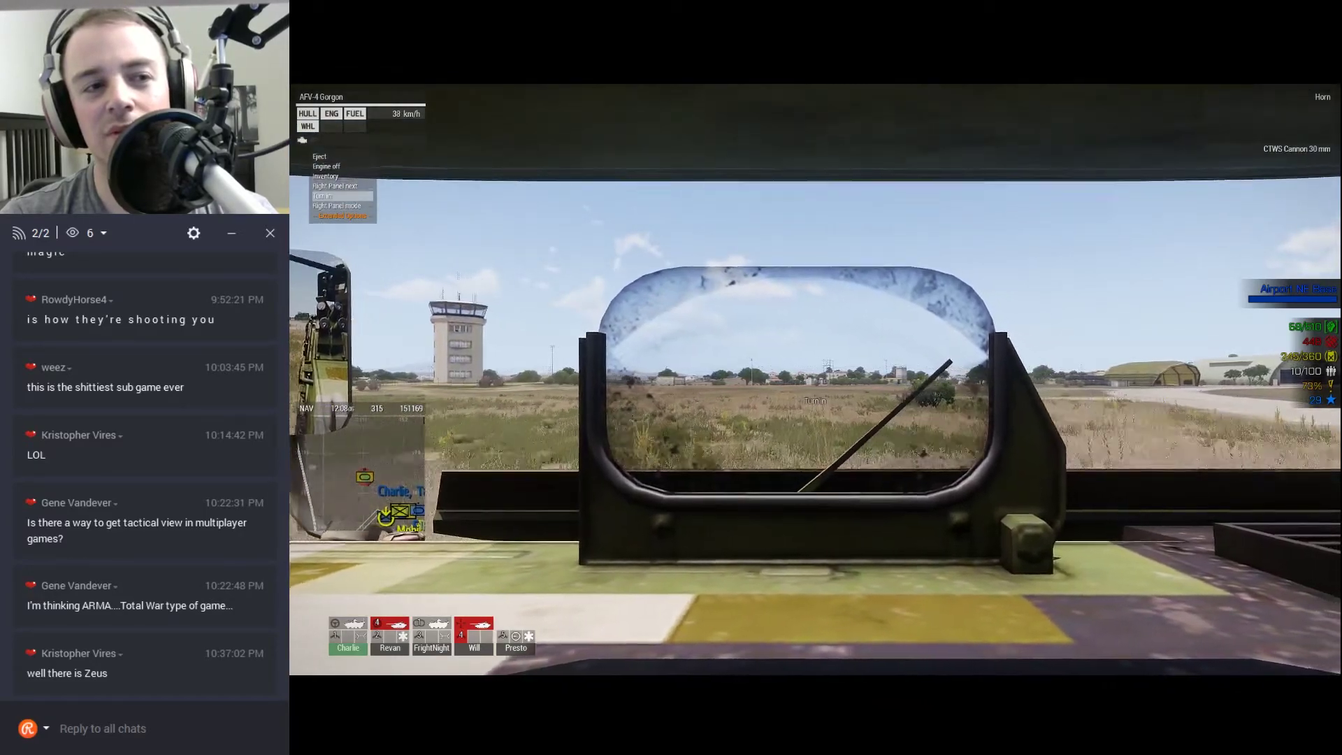
middle_click(816, 398)
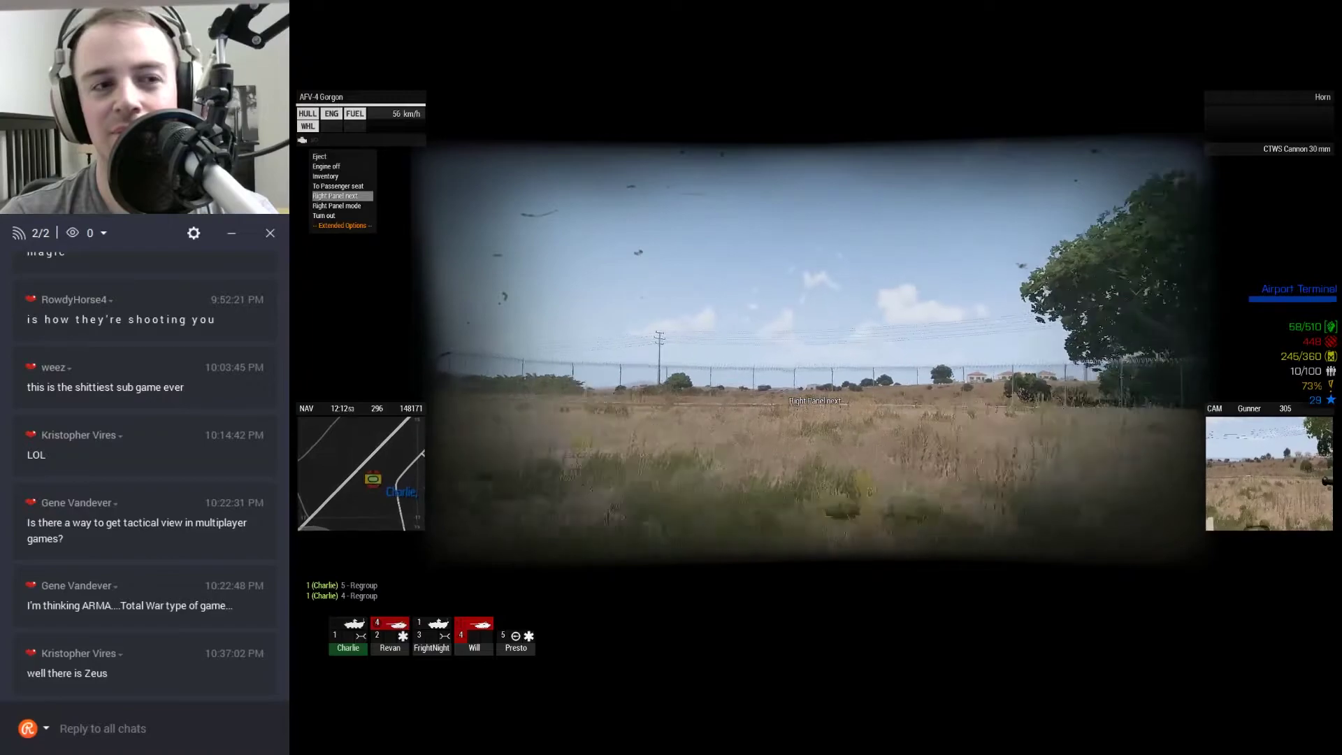
Break through the airport fence and follow the road after a quick map check.
key(space)
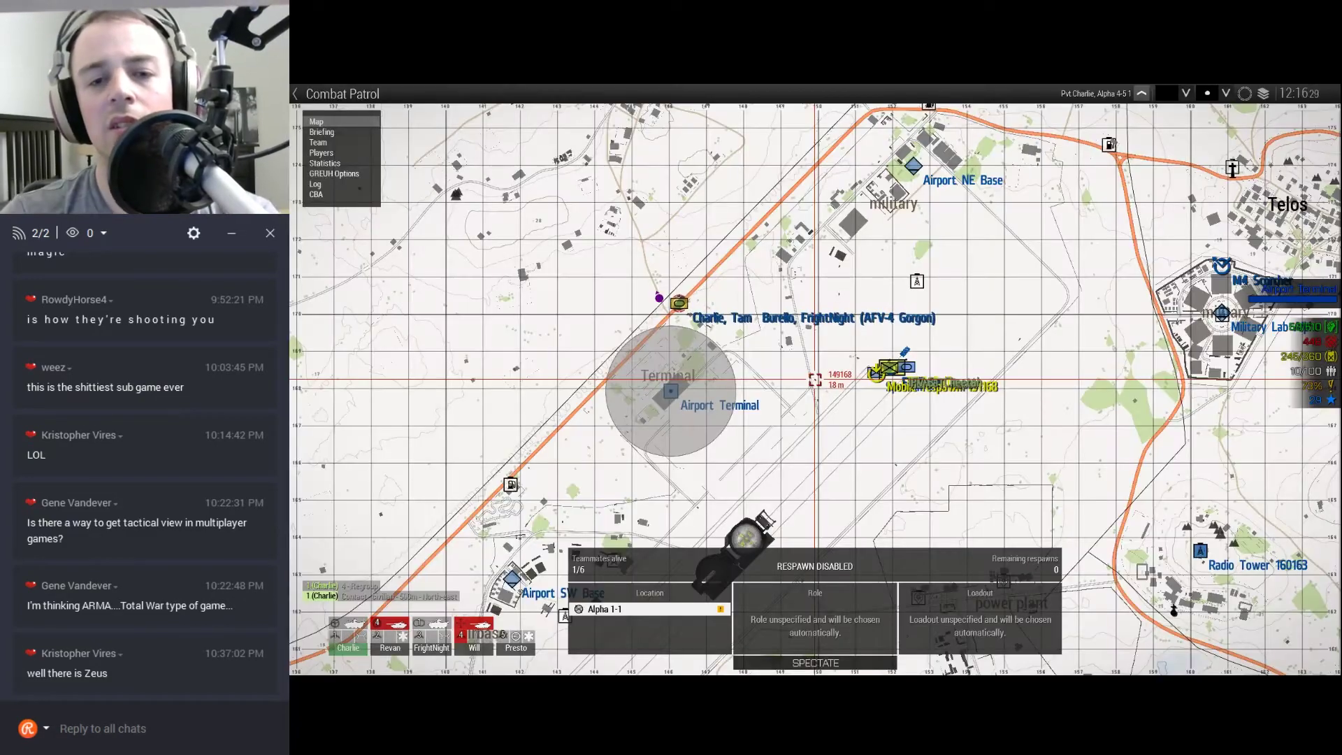
key(m)
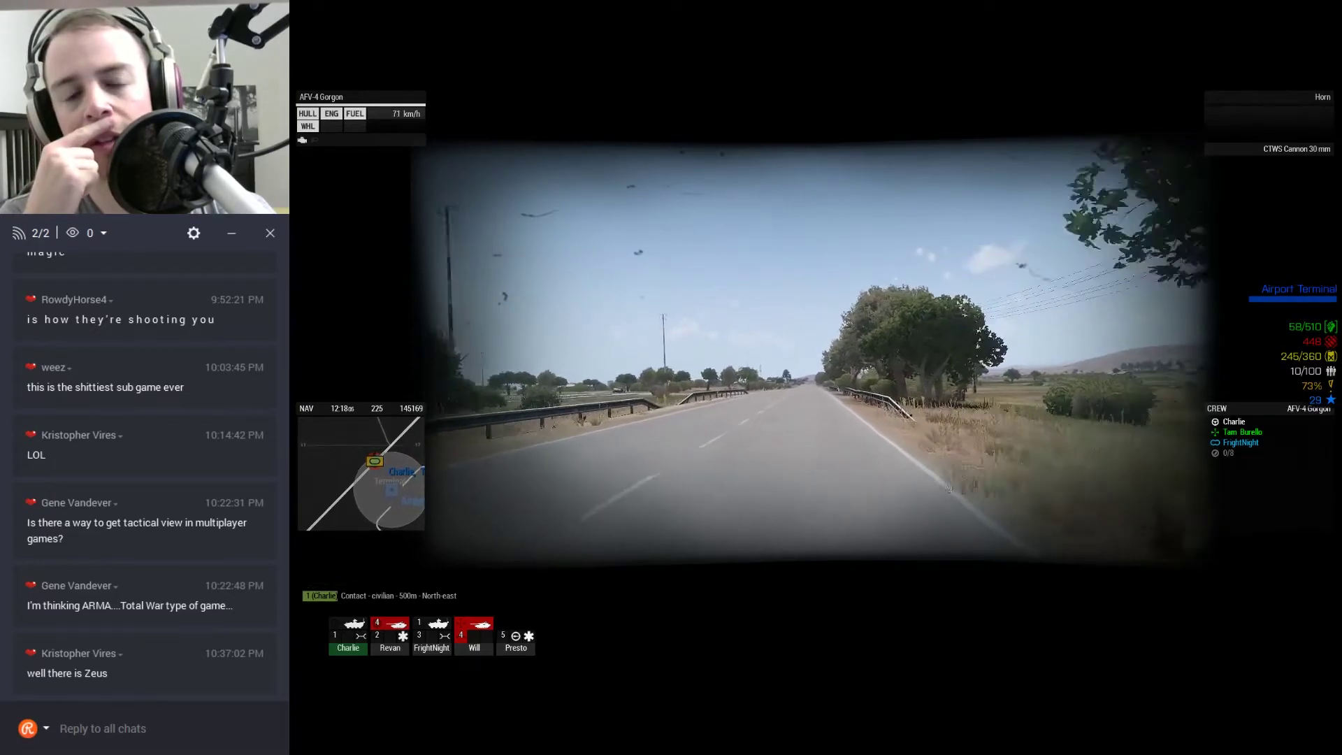
Check the Gorgon's route on the map, then slow and turn left into Lakka's street.
key(m)
key(m)
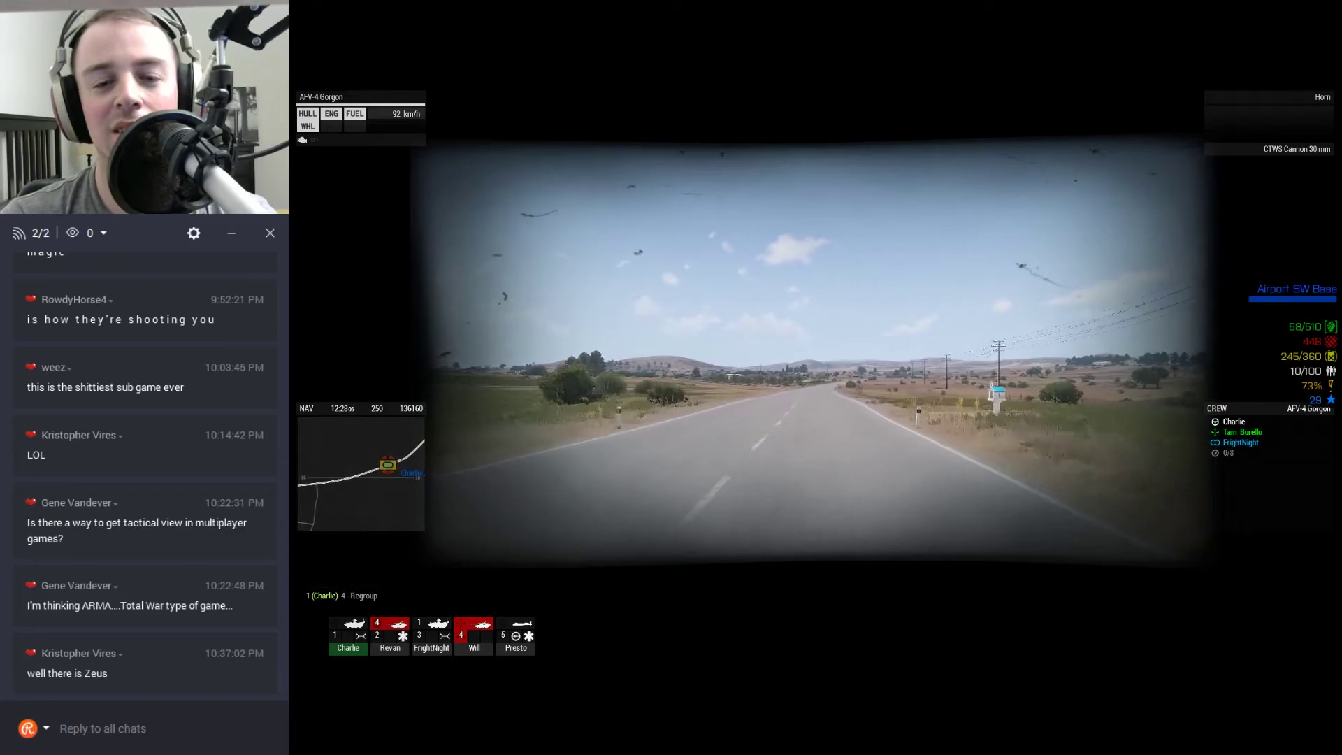
key(m)
key(m)
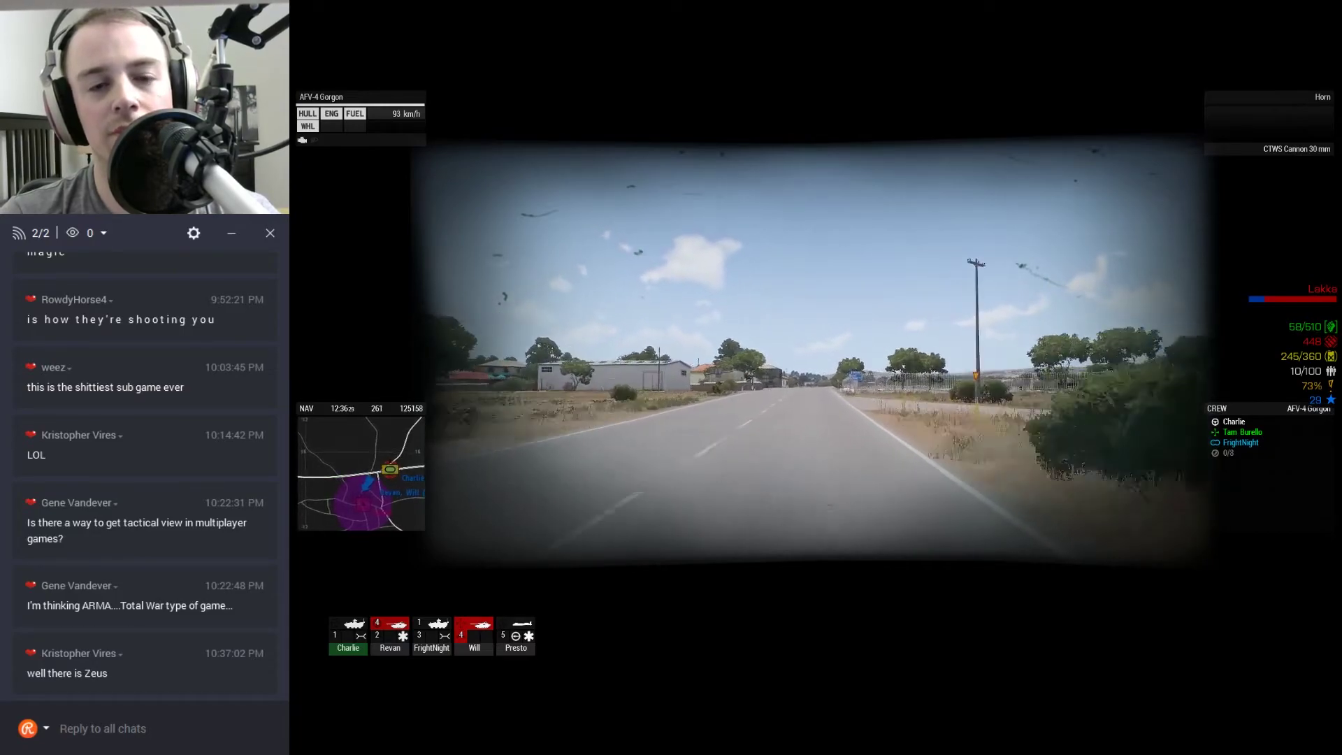
key(s)
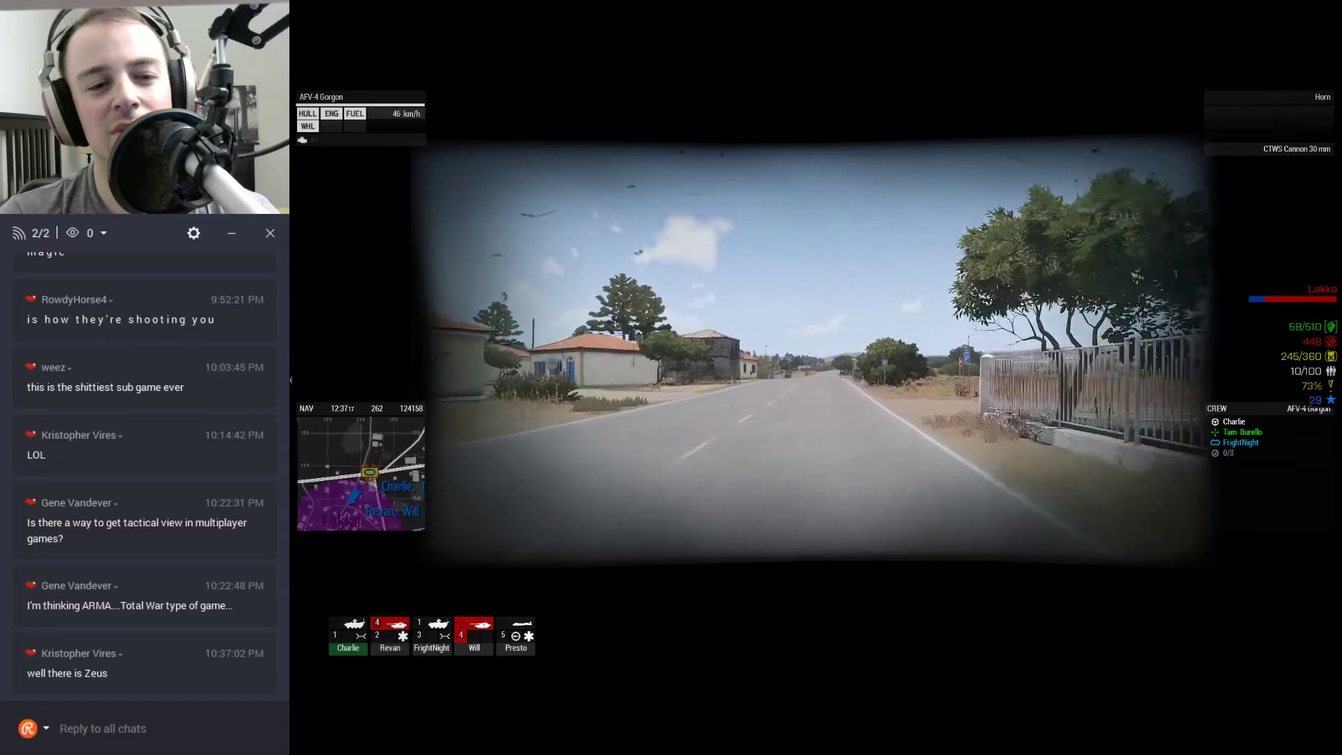
key(a)
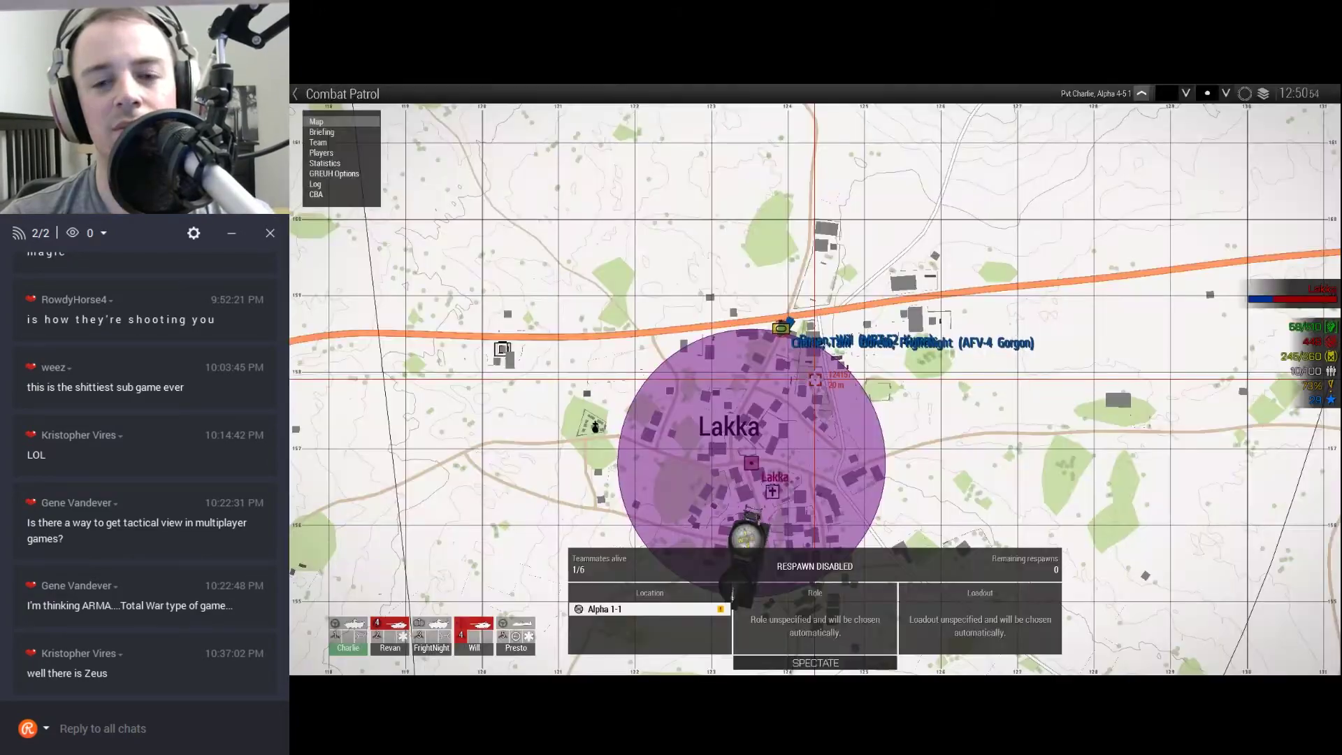
Recheck the position on the map twice, ending with the stationary Gorgon facing Lakka's street.
key(m)
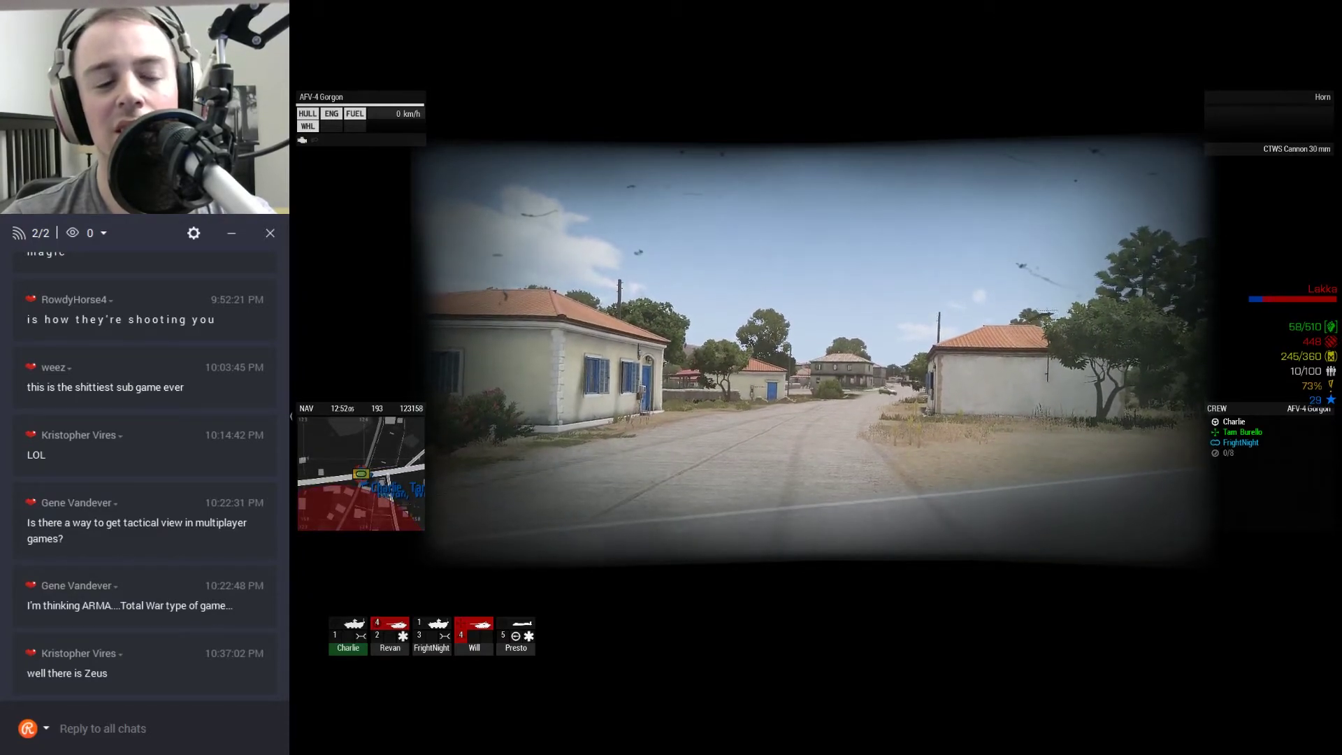
key(m)
scroll(815, 379, up, 2)
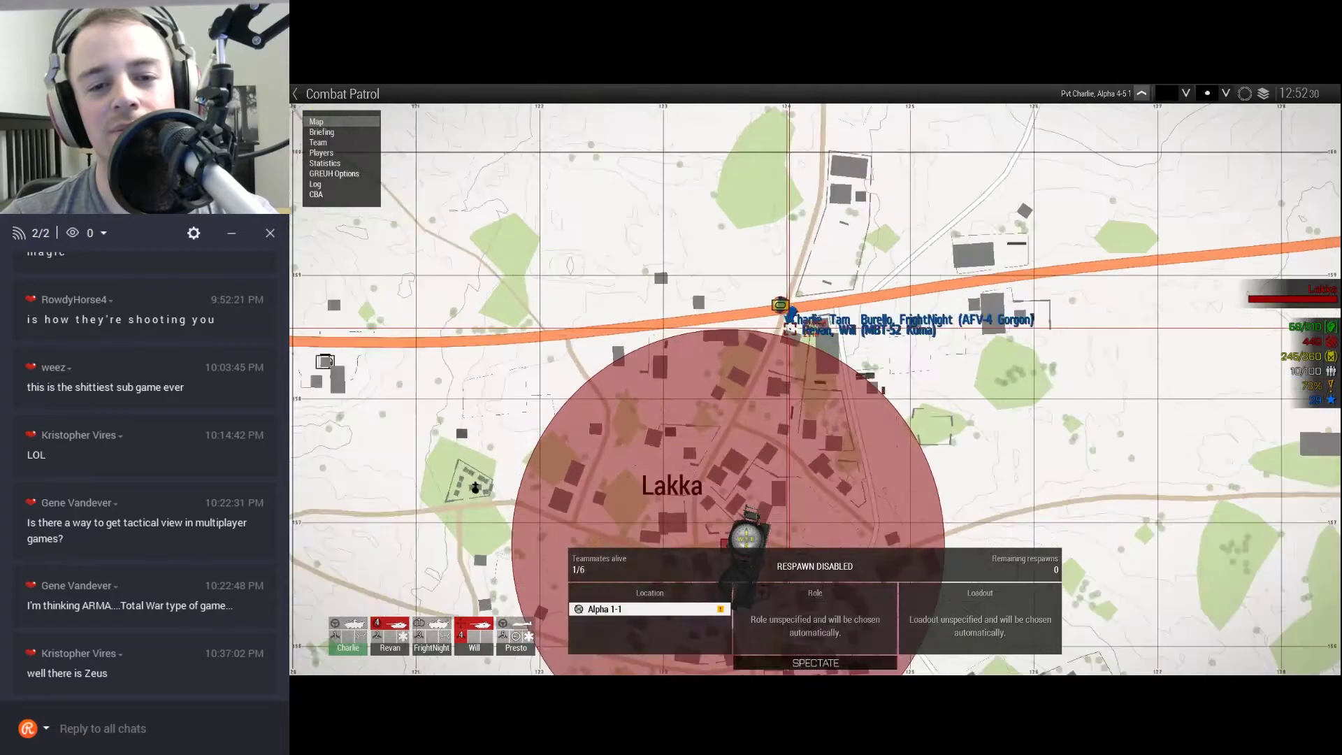
key(m)
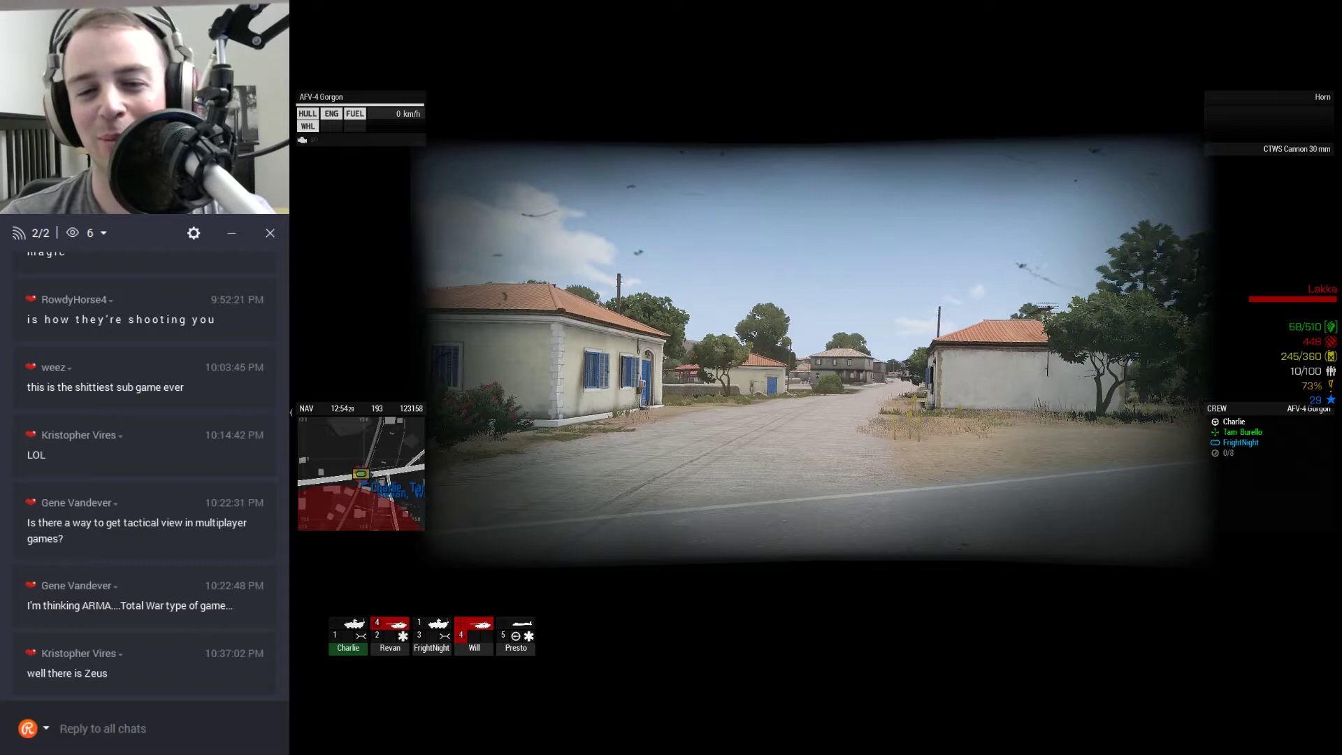
key(m)
scroll(816, 382, up, 1)
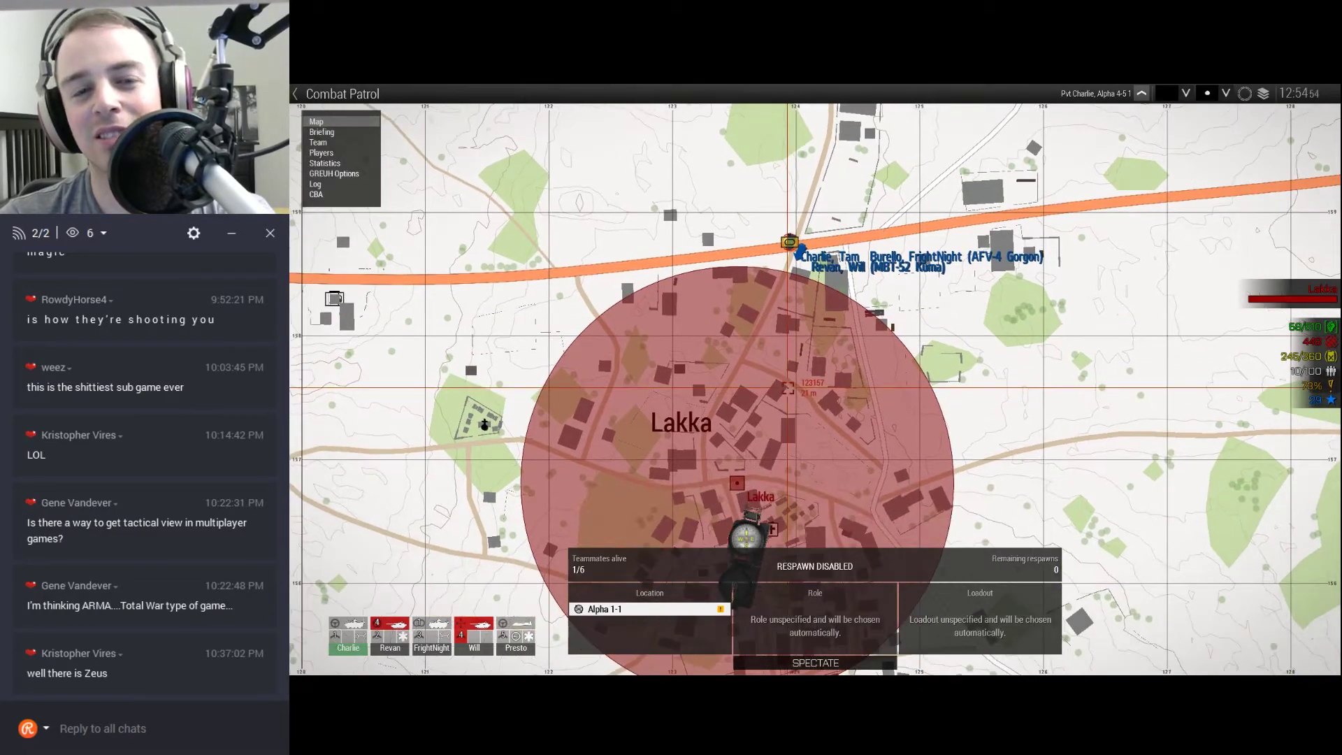
key(m)
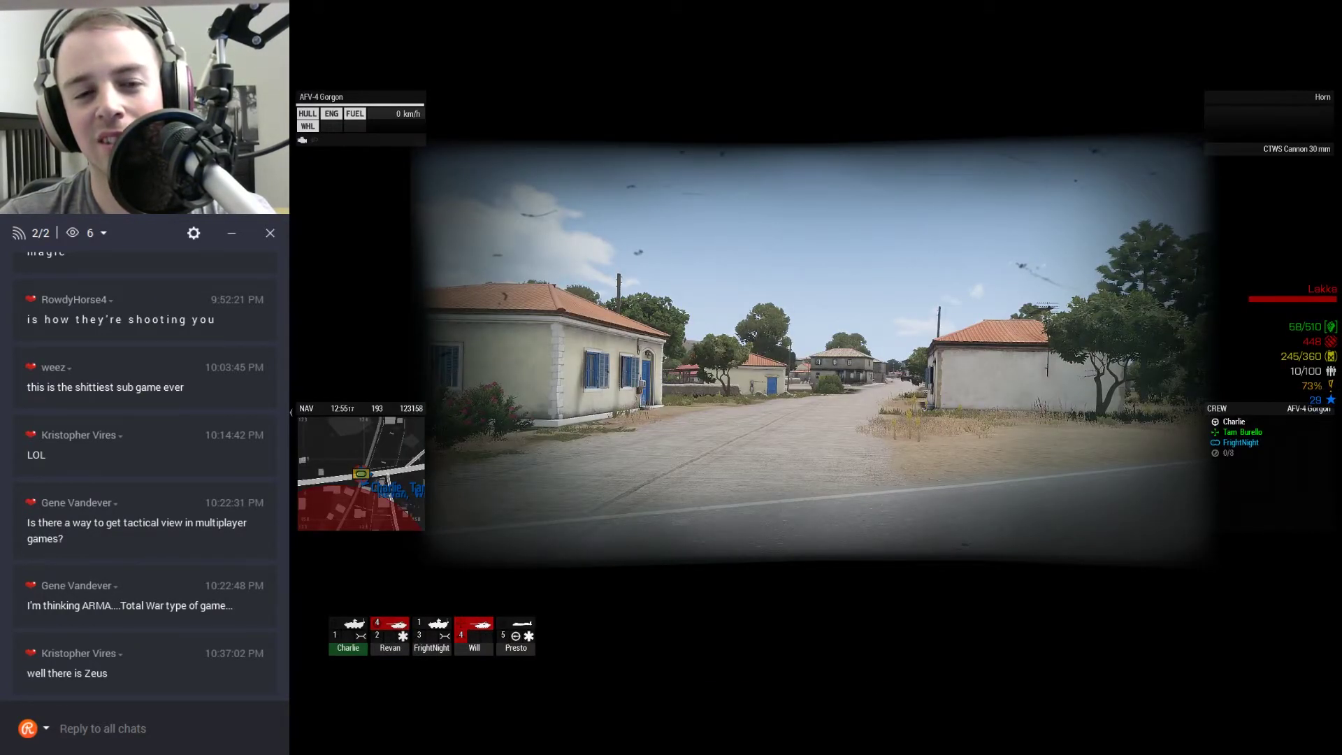